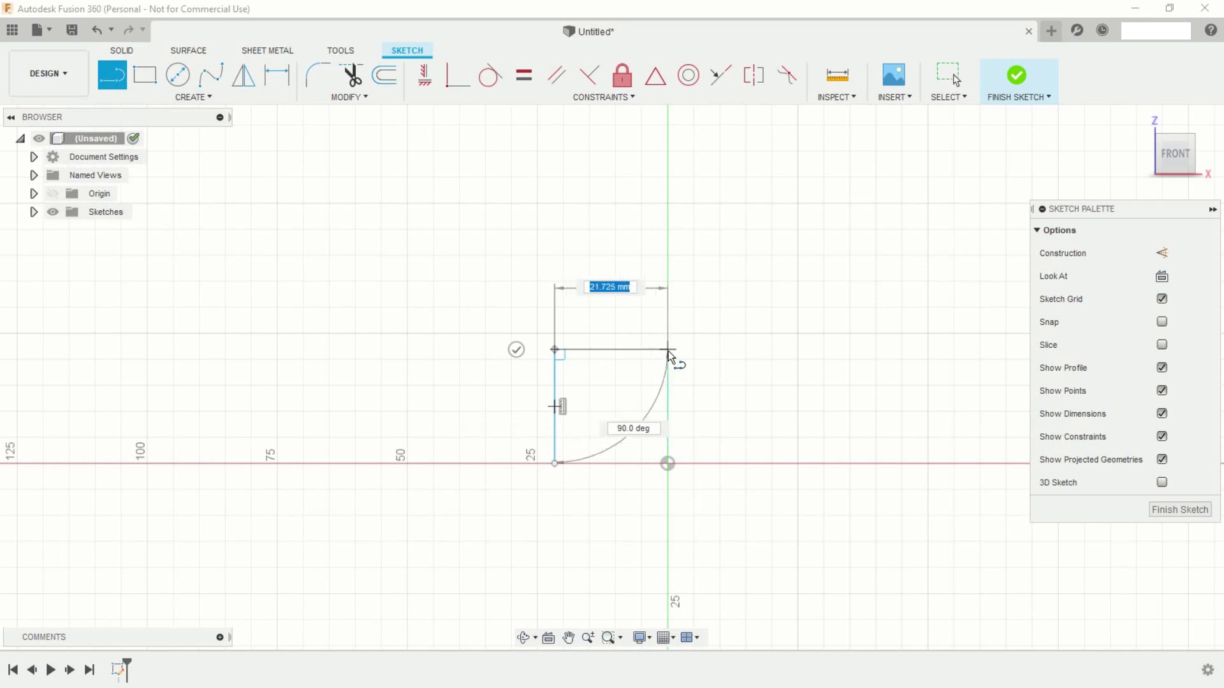
- Complete the closed L-shaped profile, with a top arm about 4.1 mm thick ending at the vertical axis and a wall about 2.6 mm thick
left_click(667, 350)
left_click(668, 328)
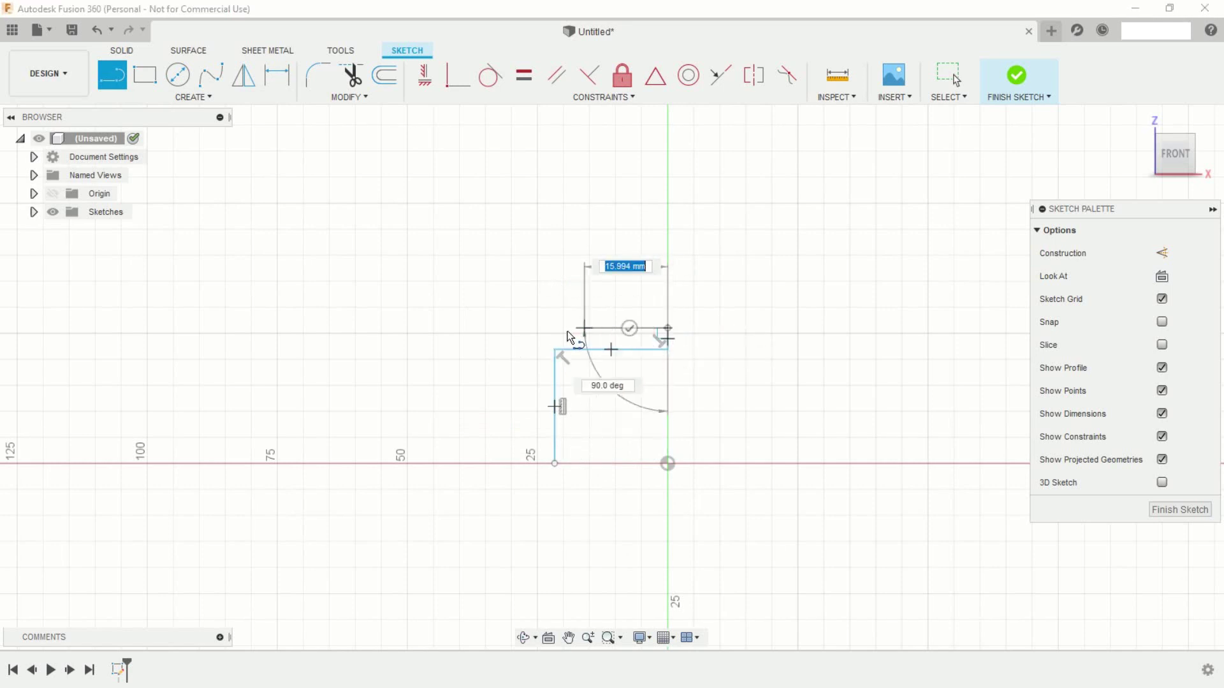
left_click(542, 328)
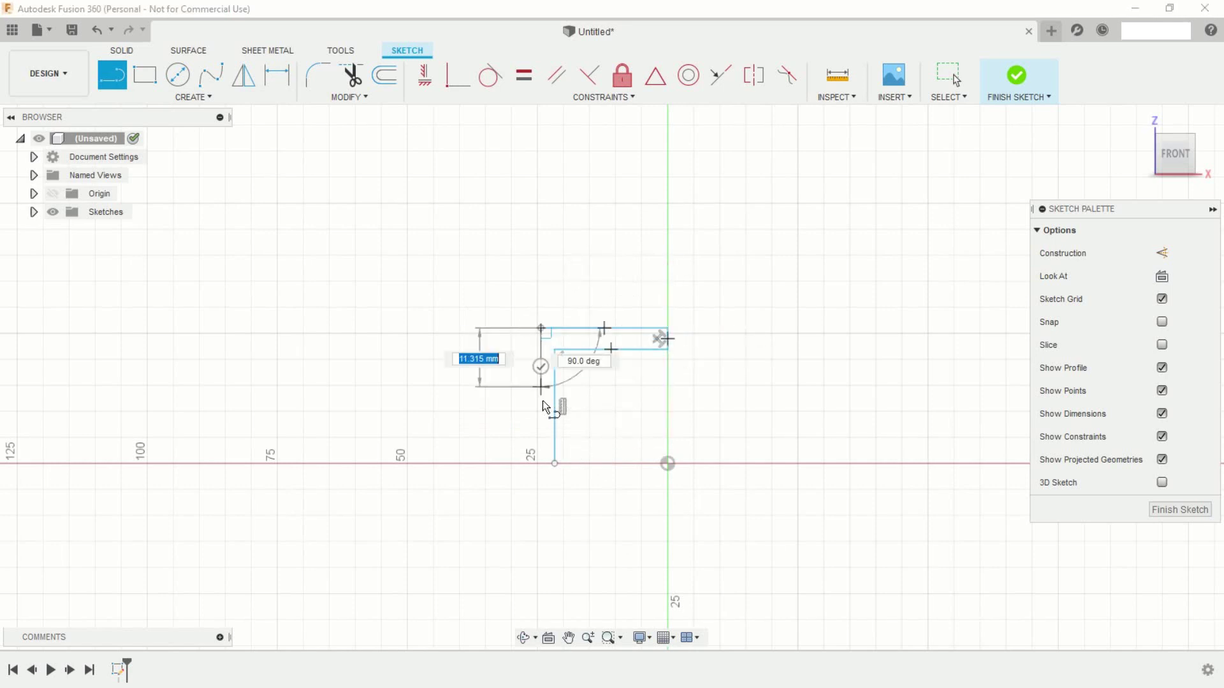
left_click(541, 463)
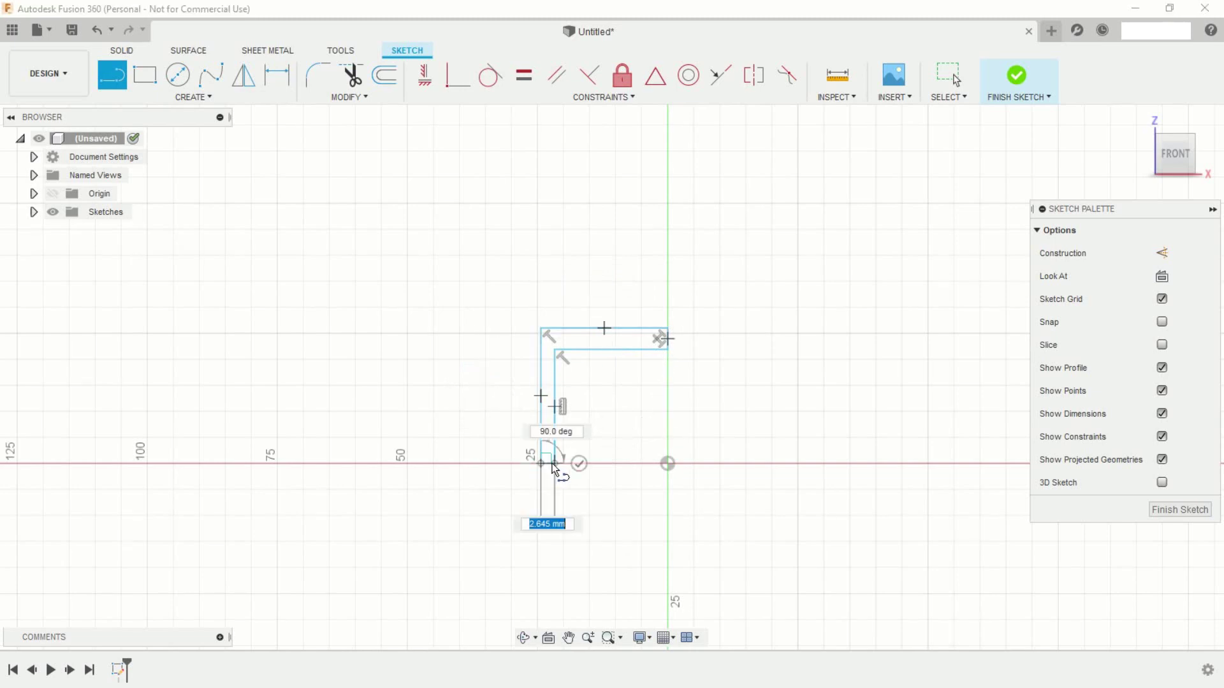
left_click(554, 464)
key("Escape")
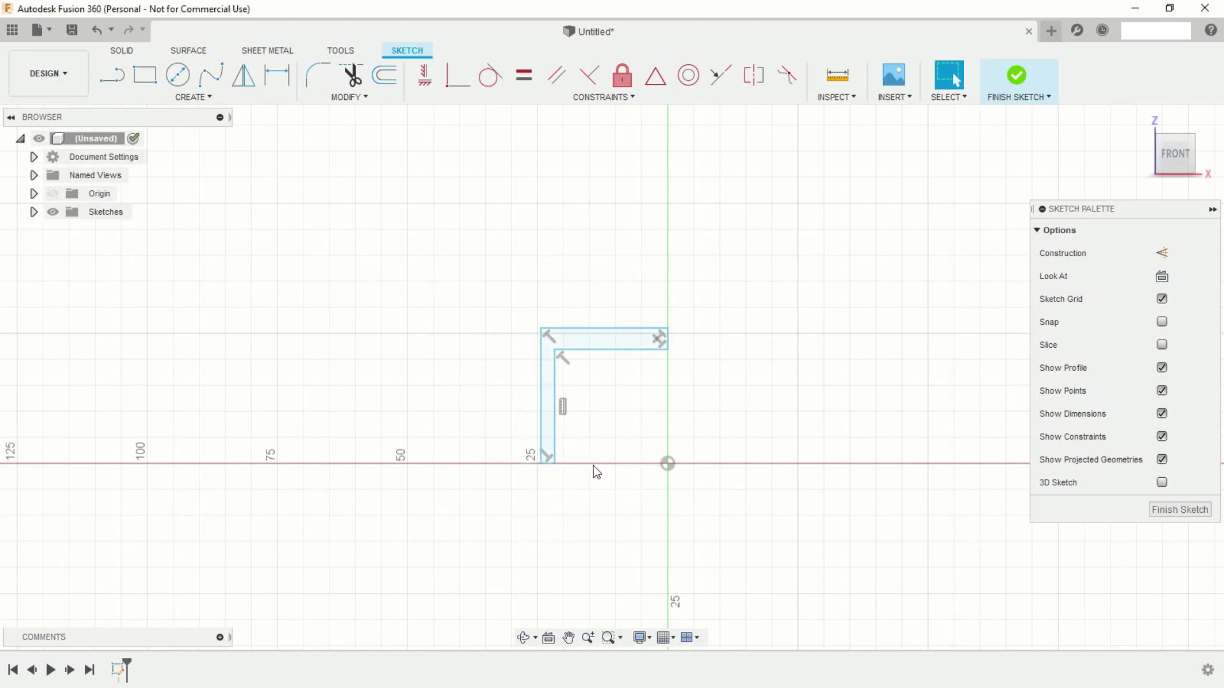
- Apply coincident constraints tying both the top arm's short end edge and the wall's short bottom edge to the origin
scroll(606, 453, "up", 4)
mouse_move(625, 434)
middle_mouse_down()
mouse_move(577, 481)
mouse_move(571, 434)
middle_mouse_up()
scroll(580, 478, "up", 2)
scroll(594, 436, "up", 1)
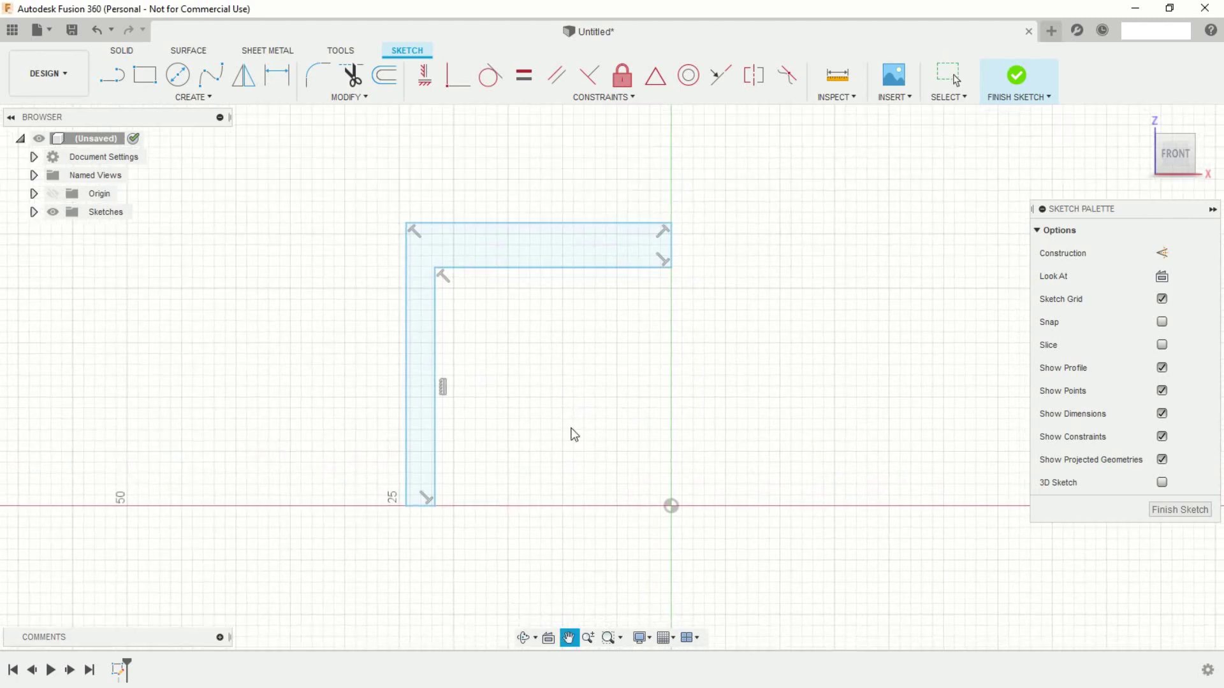
left_click(455, 85)
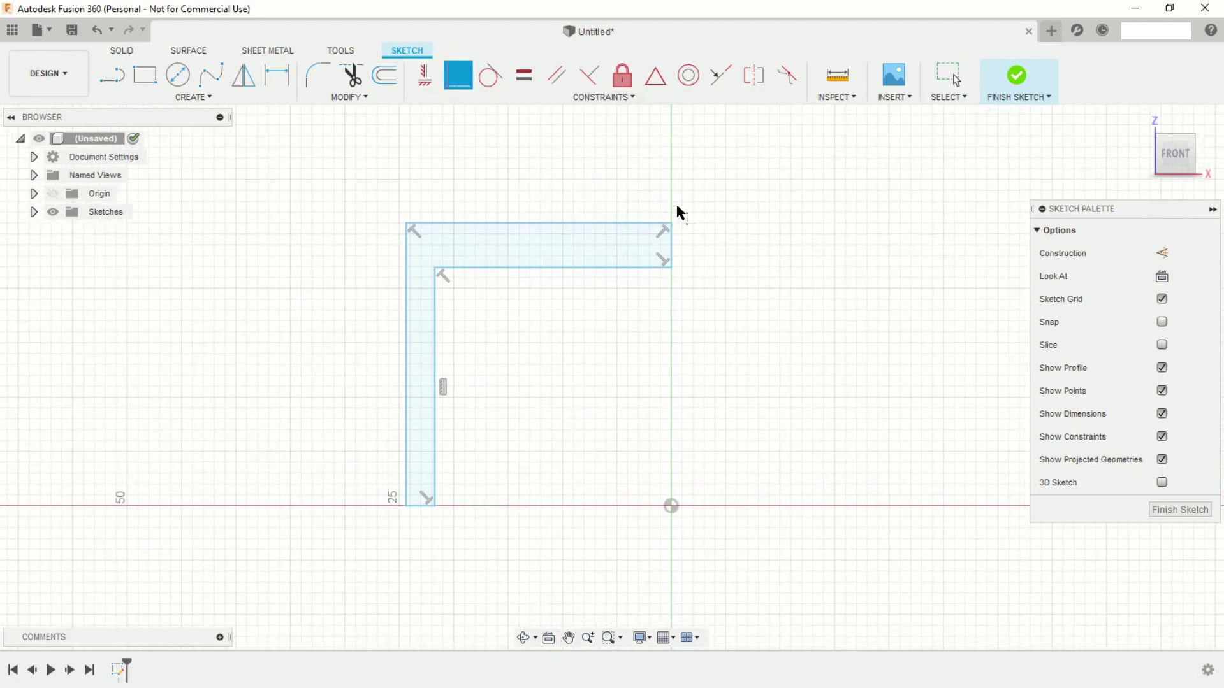
left_click(672, 248)
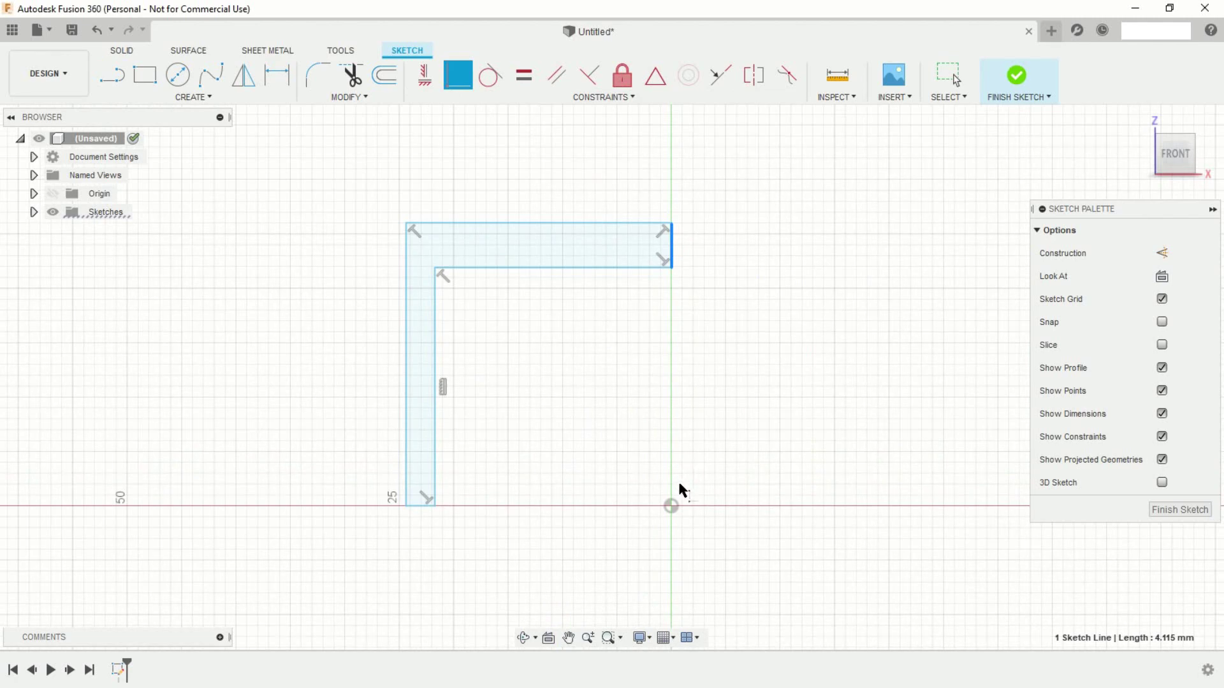
left_click(671, 507)
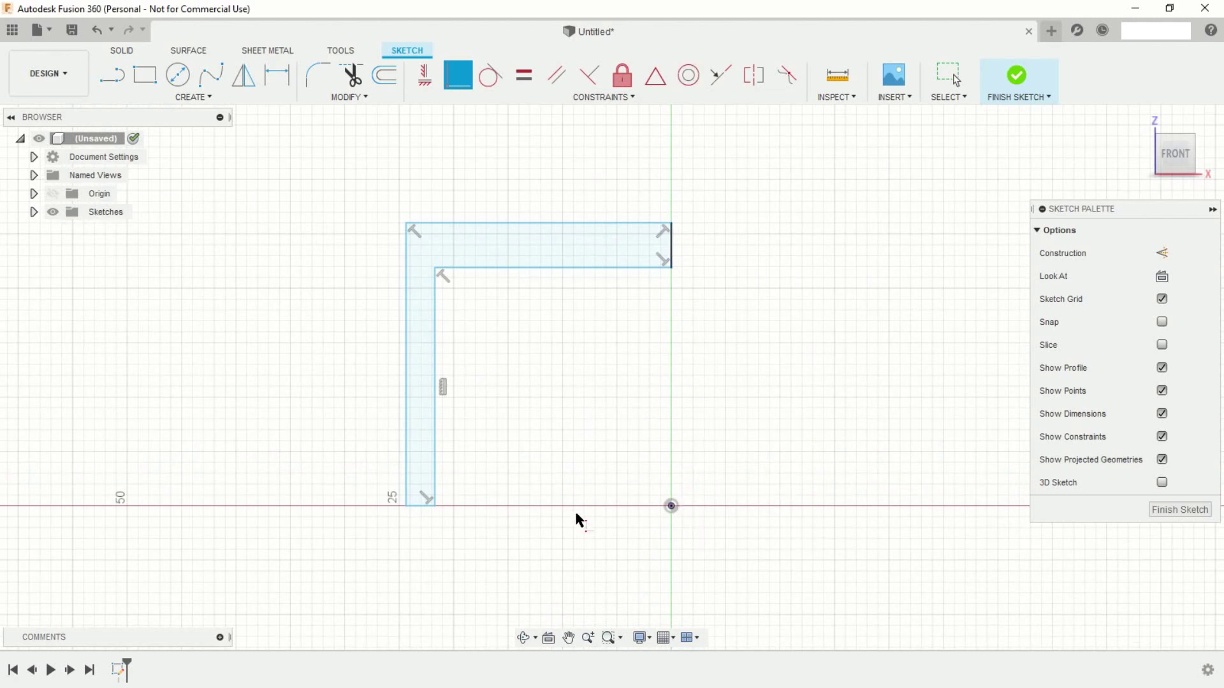
left_click(420, 506)
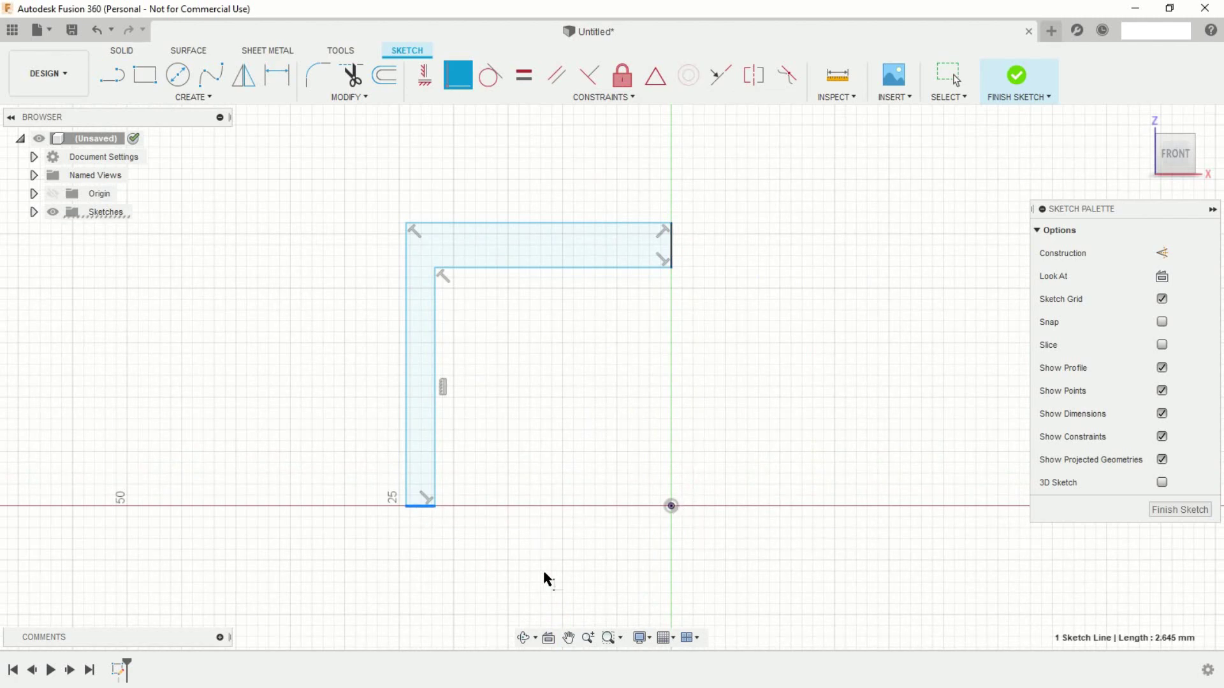
left_click(672, 507)
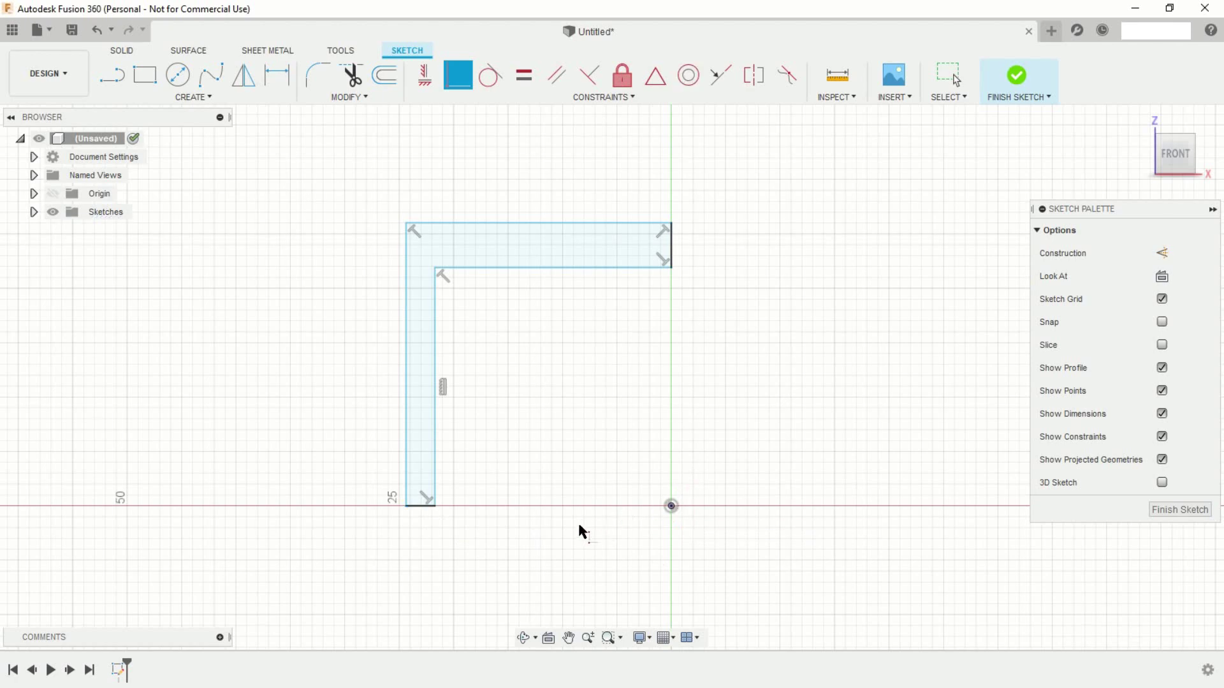
- Dimension the bottom edge of the vertical wall to a thickness of 2.5 mm
left_click(277, 75)
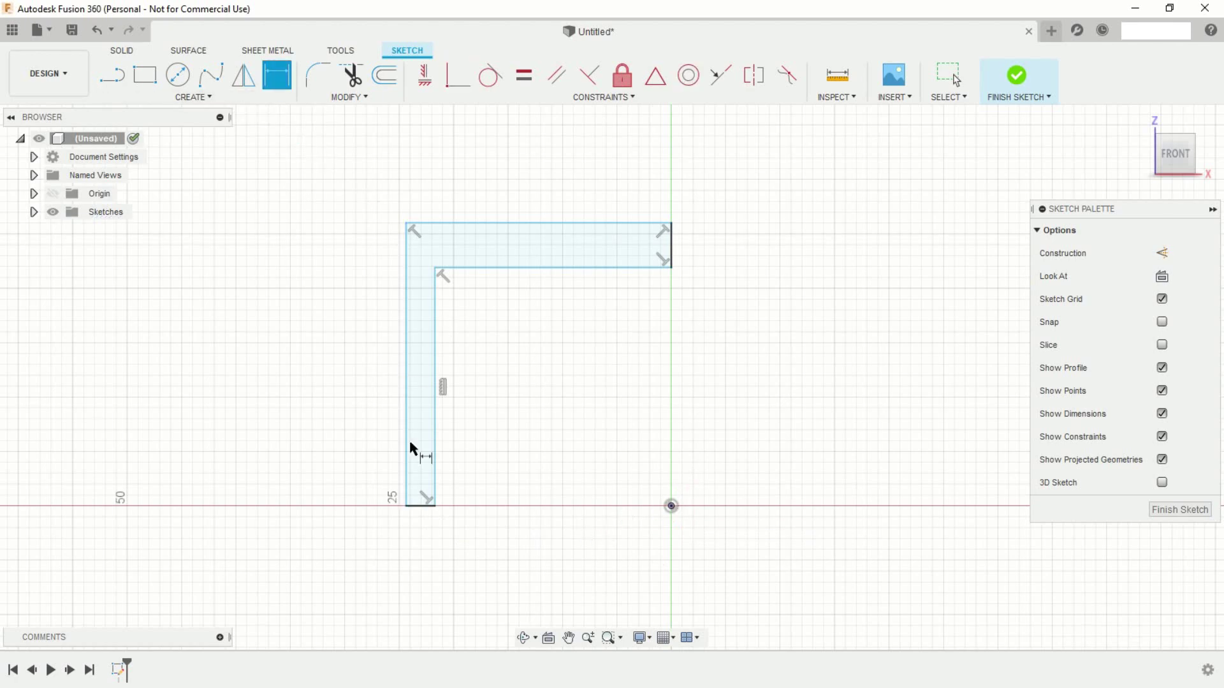
left_click(422, 506)
left_click(334, 576)
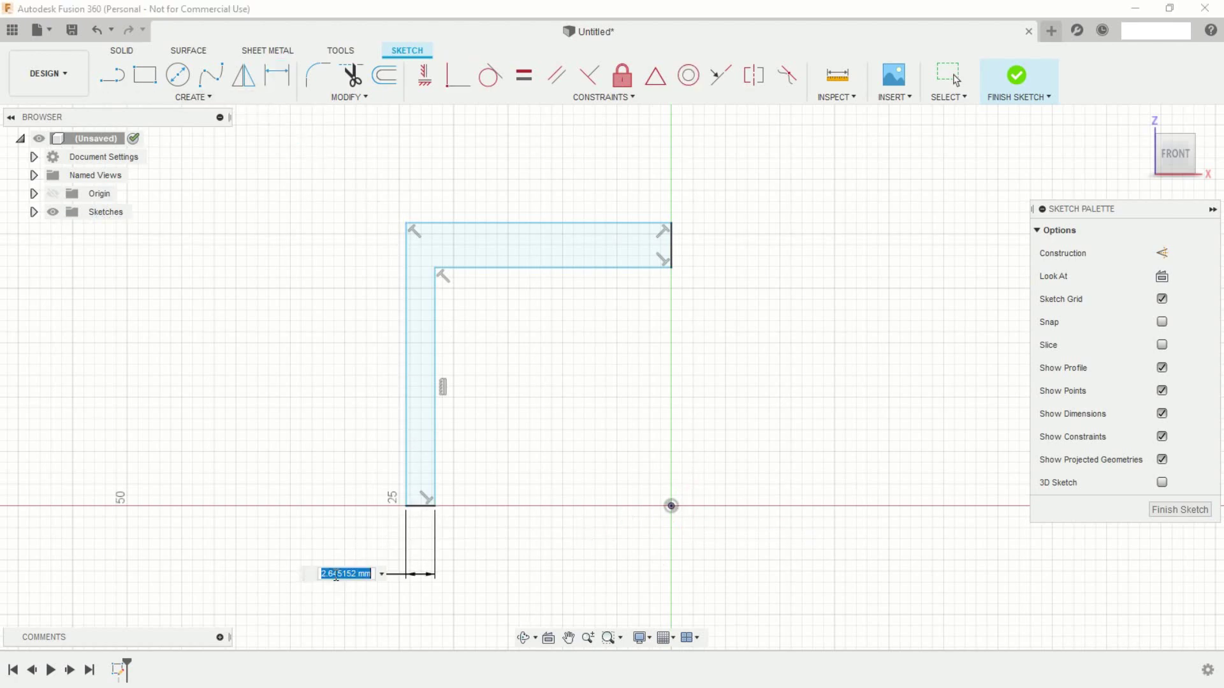
type("2.5")
key("Return")
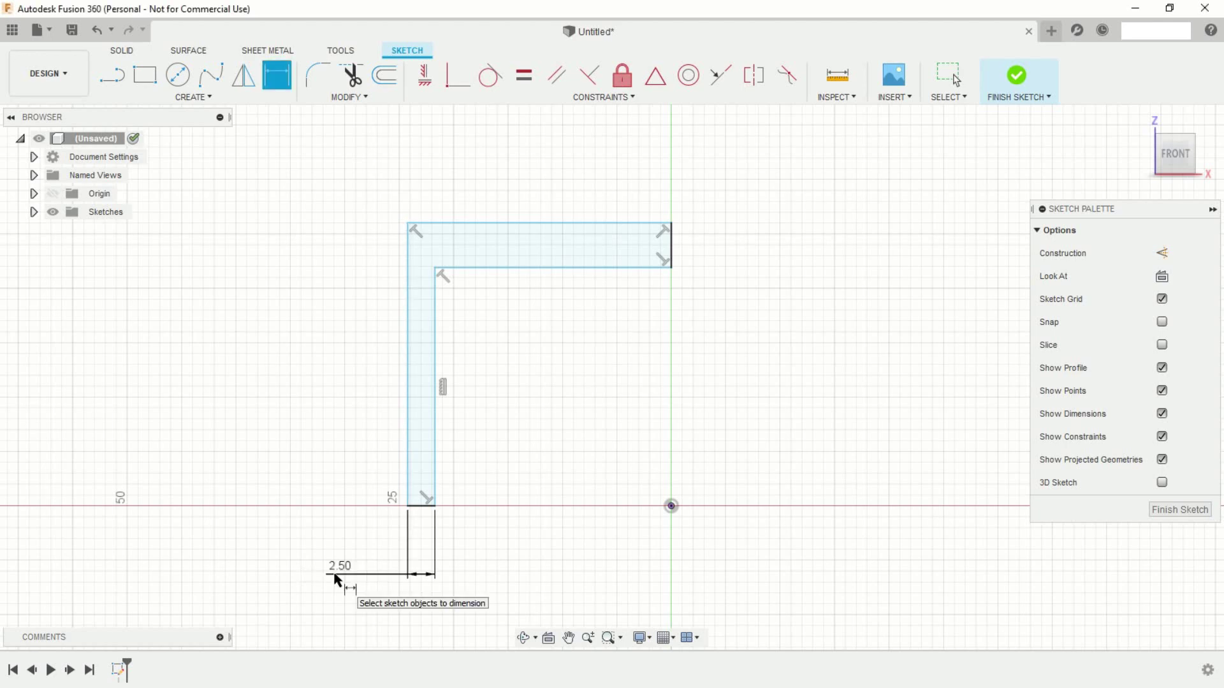
- Dimension the distance between the two horizontal lines of the top arm as 2 mm
left_click(535, 269)
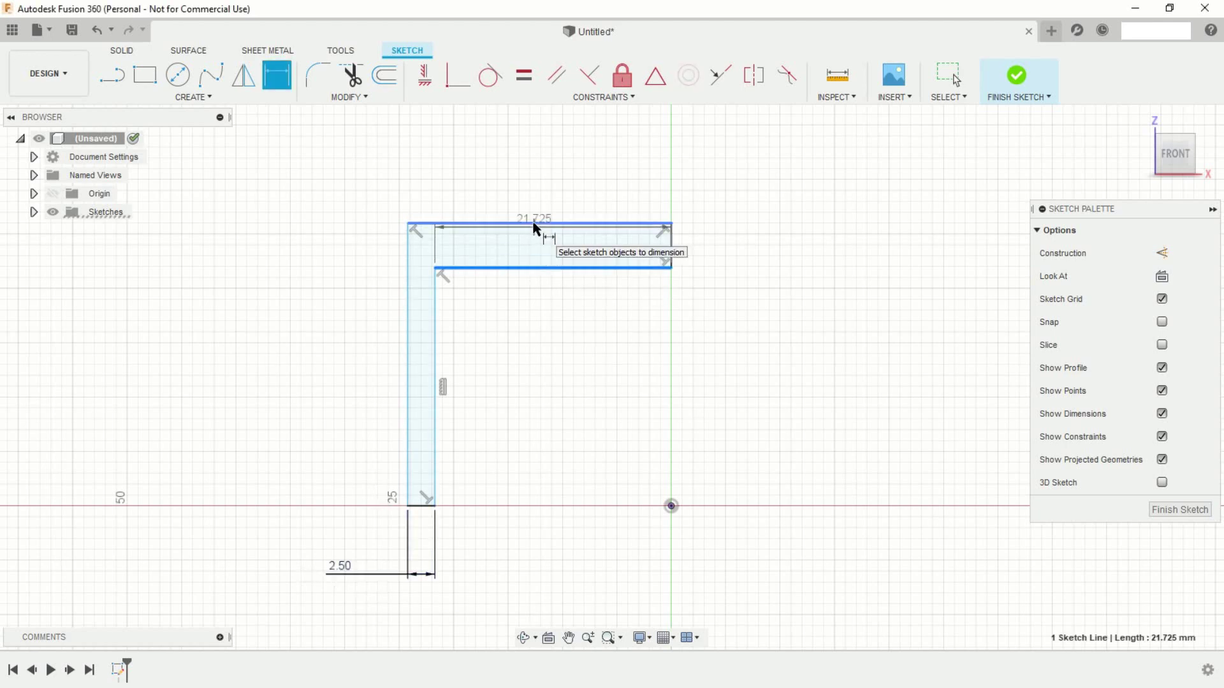
left_click(534, 224)
left_click(535, 204)
type("2")
key("Return")
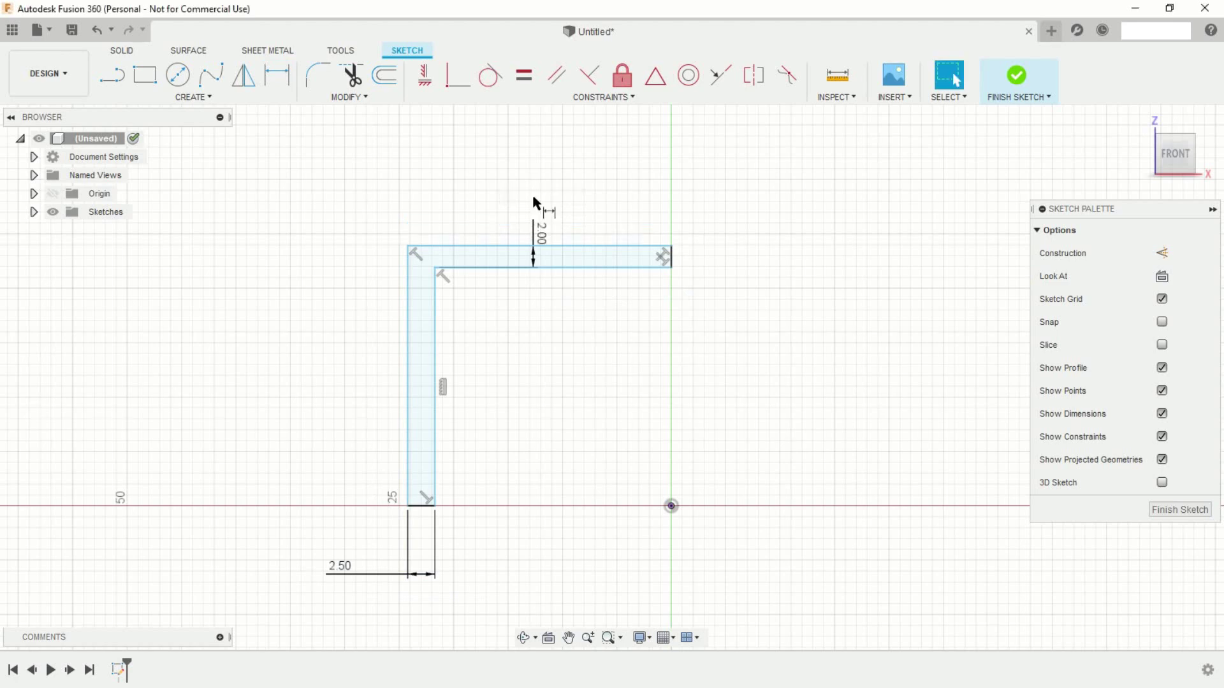
- Dimension the horizontal distance from the wall's inner line to the origin as 18 mm
left_click(436, 446)
left_click(671, 506)
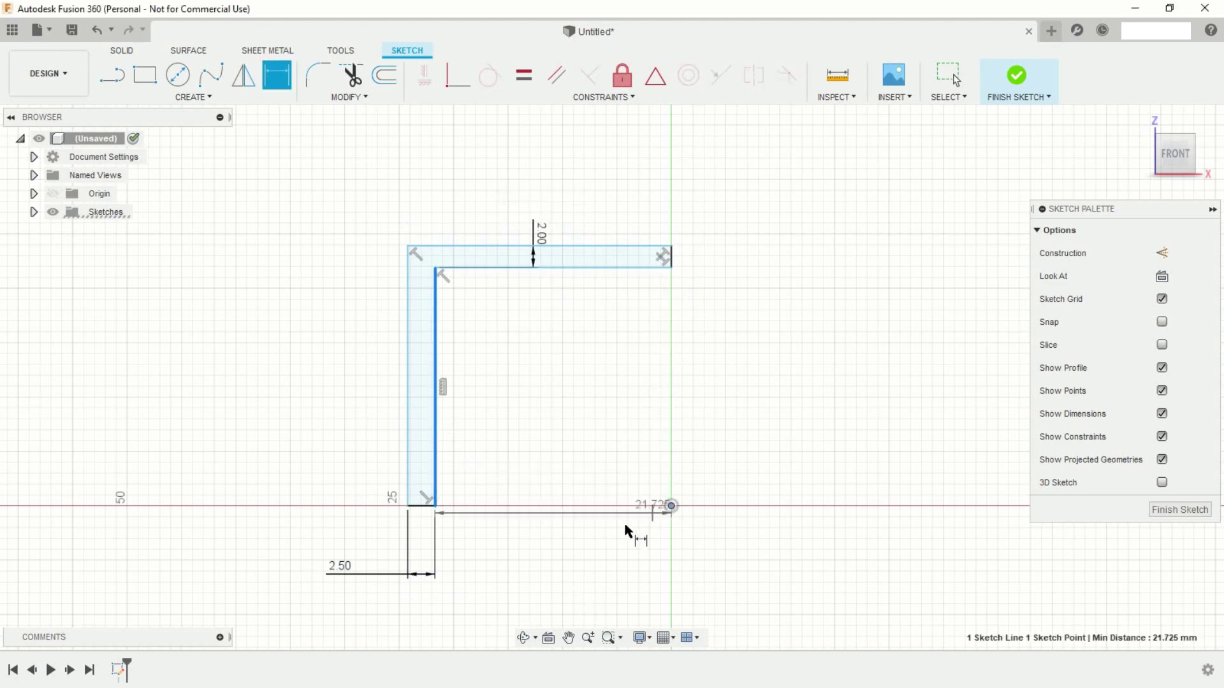
left_click(551, 549)
type("18")
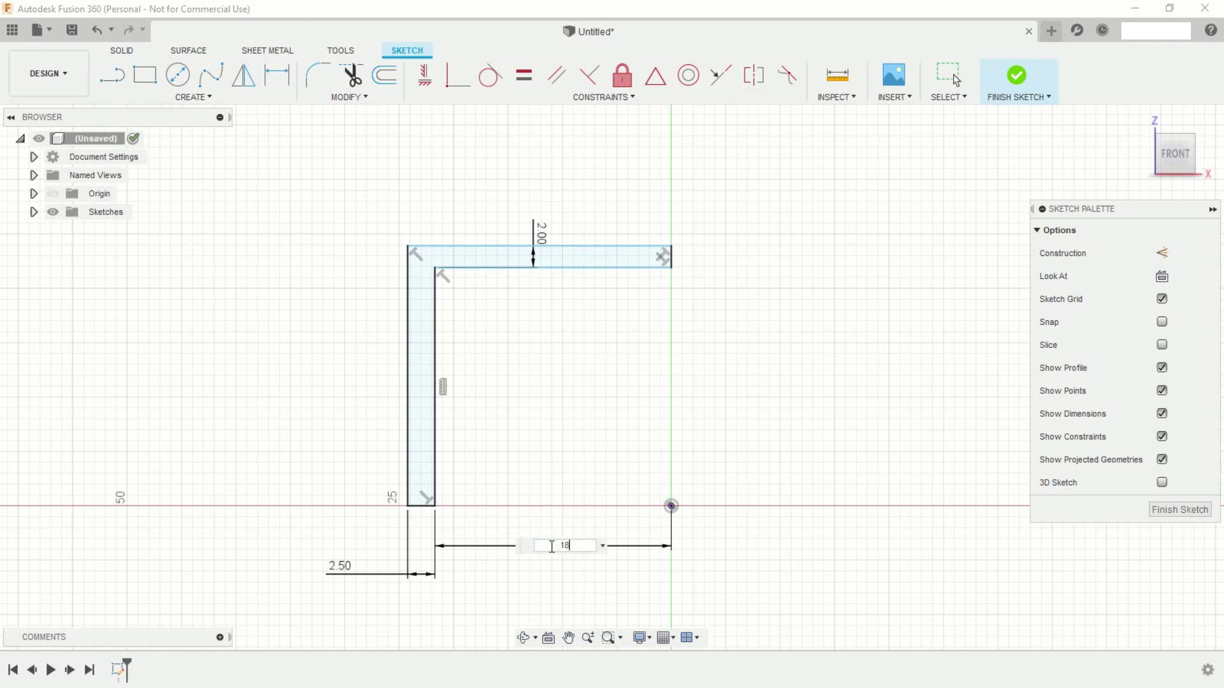
key("Return")
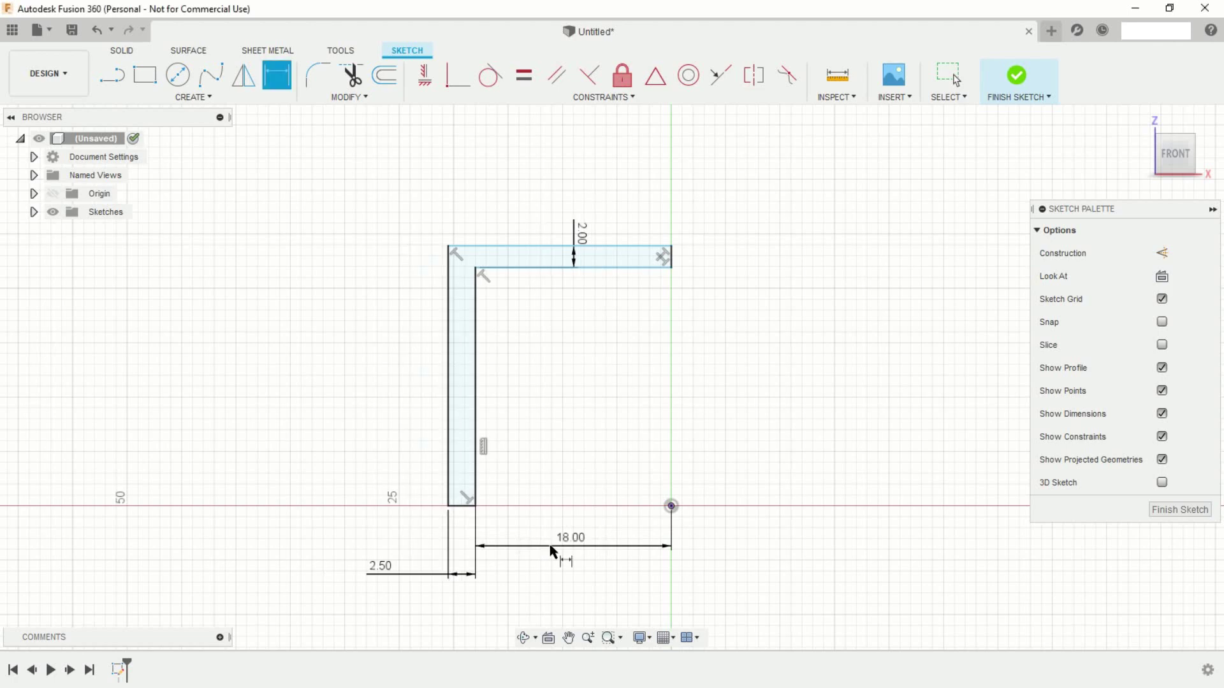
- Set the height of the wall's inner line to 15.5 mm and finish the sketch
left_click(478, 382)
left_click(538, 391)
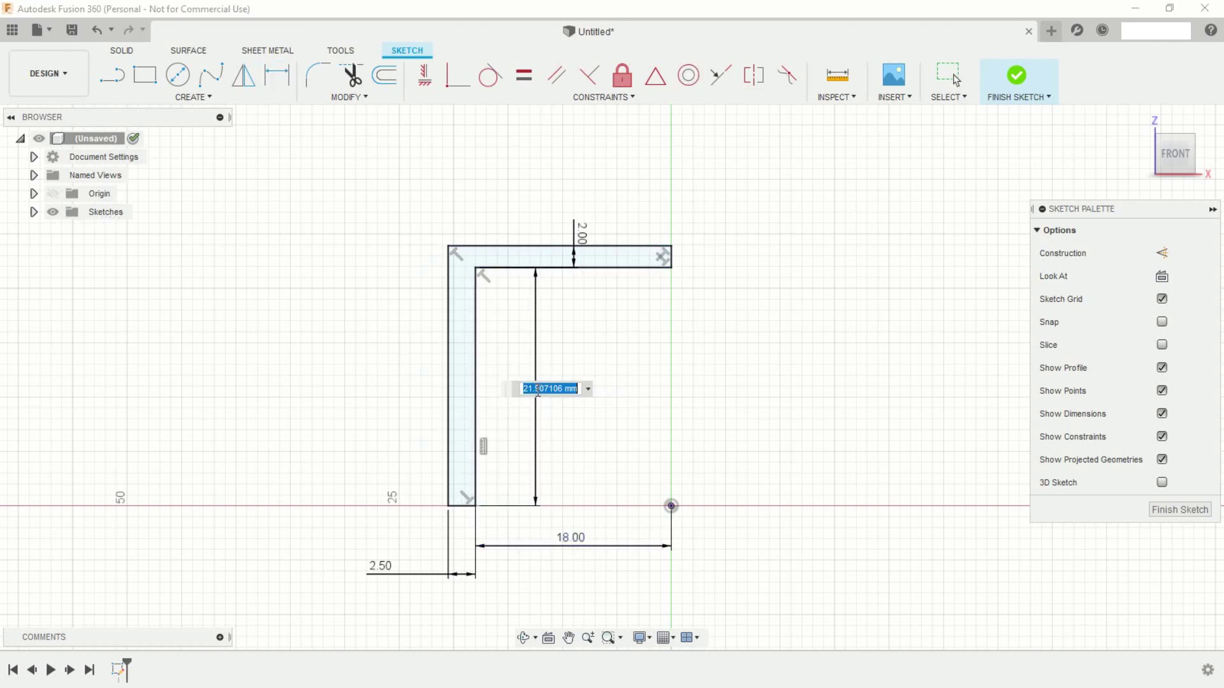
type("15")
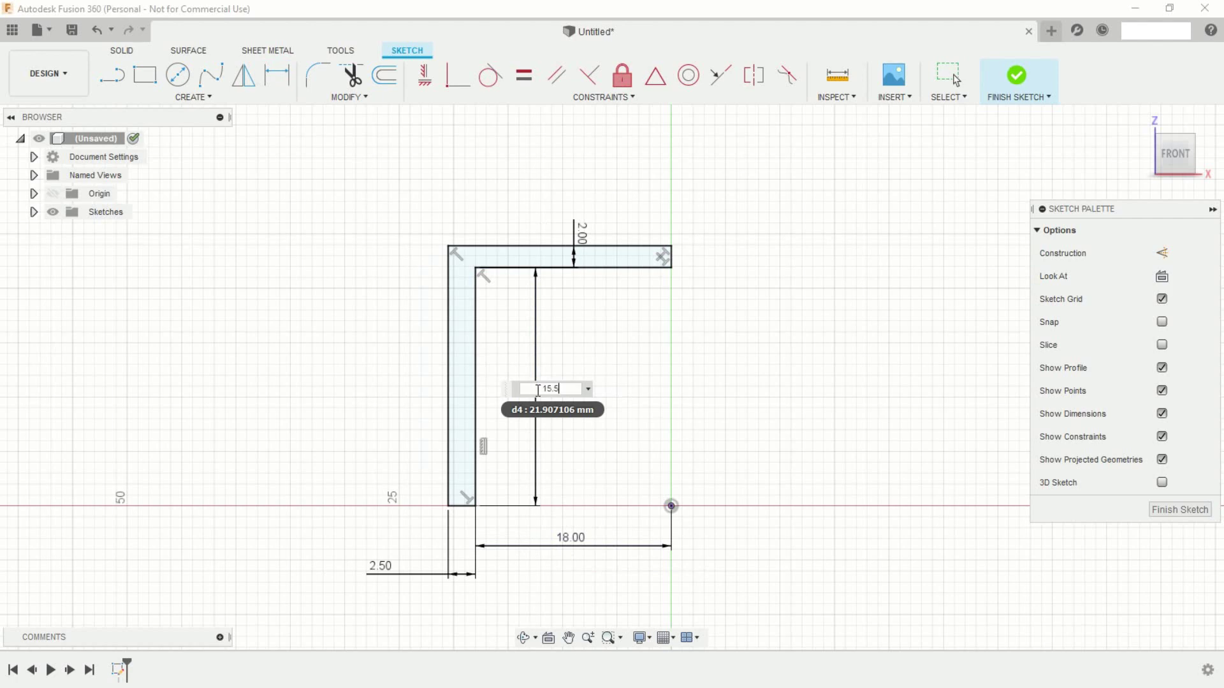
type(".5")
key("Return")
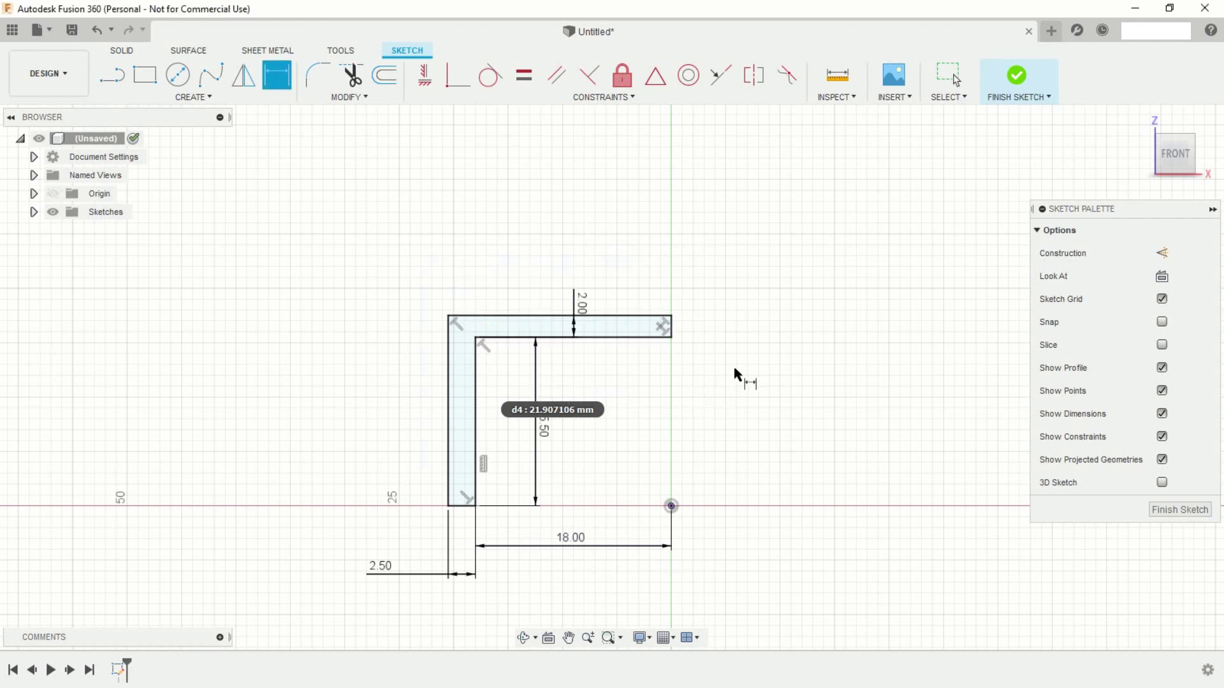
scroll(733, 376, "up", 2)
middle_click_drag(694, 413, 768, 322)
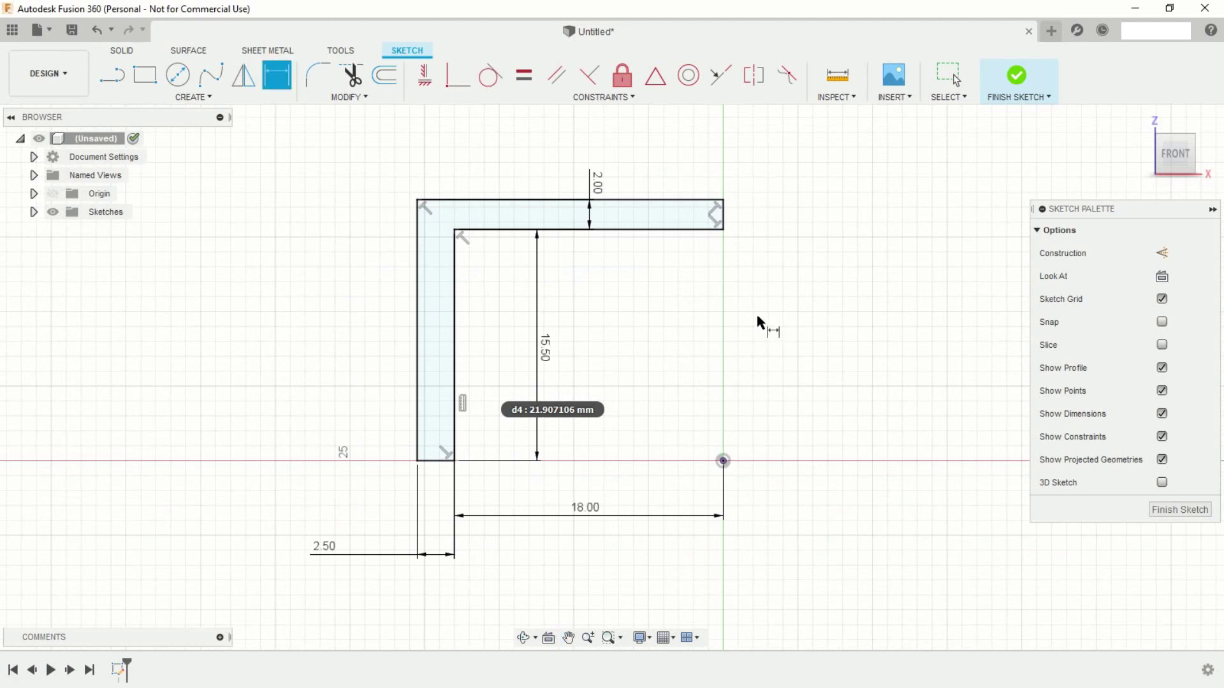
left_click(1016, 76)
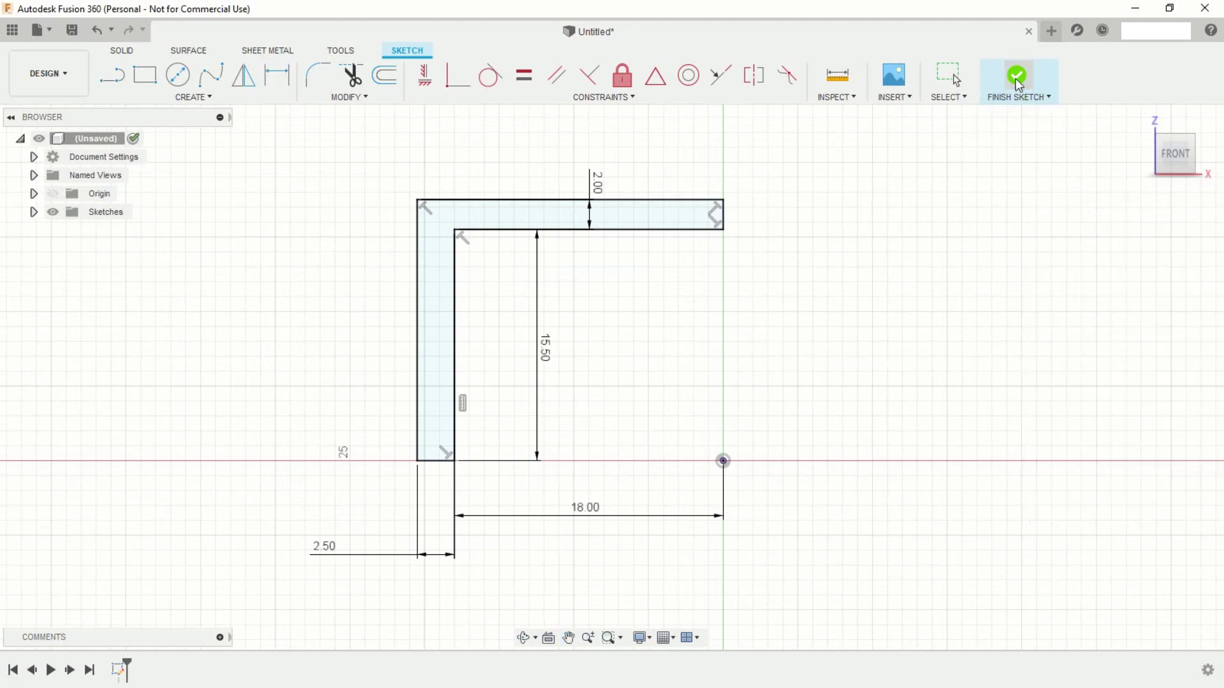
- Revolve the L-shaped profile 360 degrees as a new body about the top arm's short end edge on the centre axis
scroll(805, 370, "down", 4)
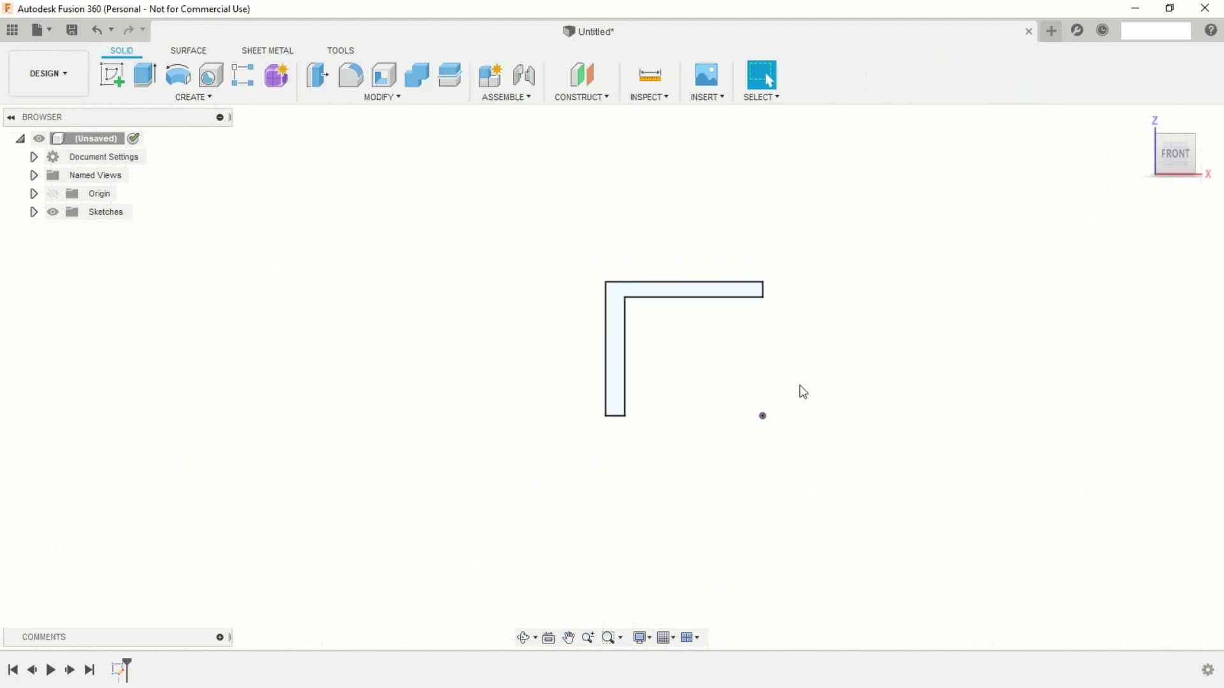
middle_click_drag(937, 320, 795, 396, "shift")
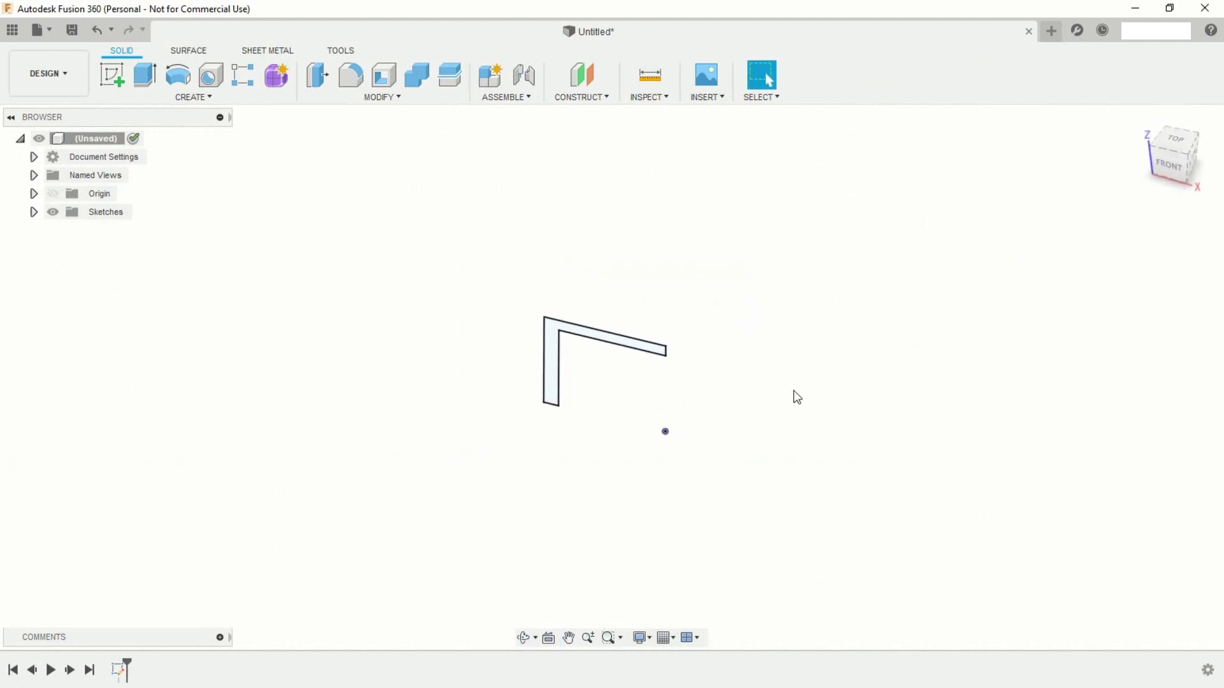
scroll(790, 397, "up", 3)
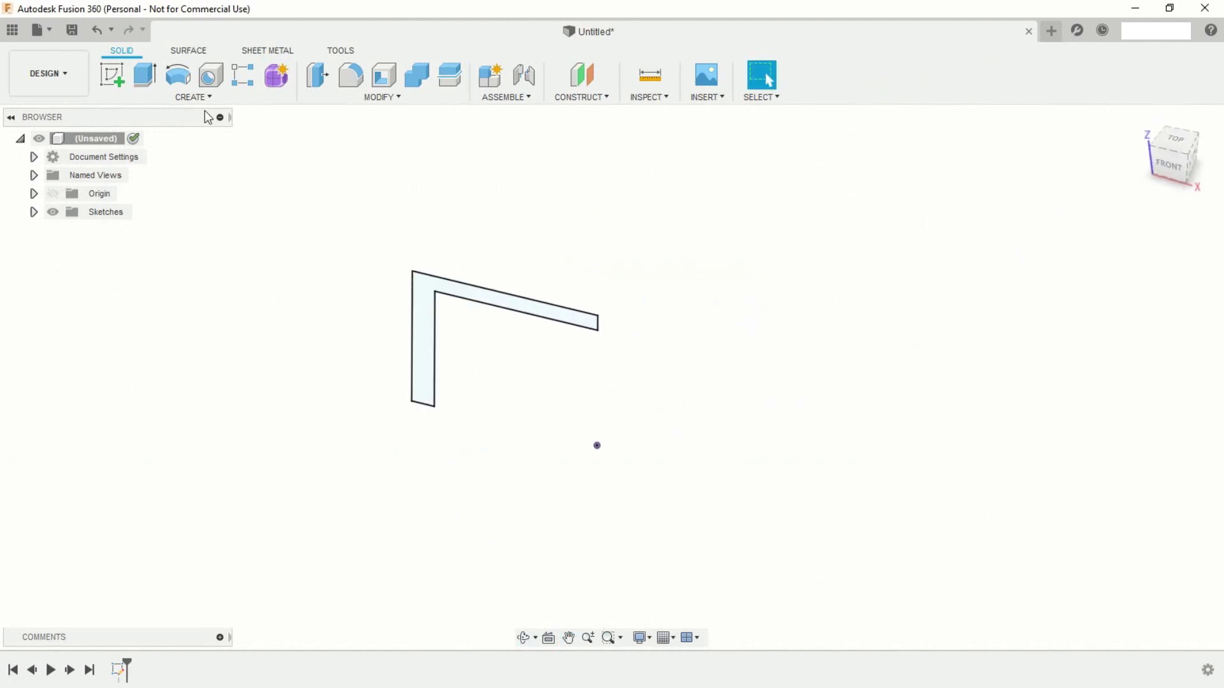
left_click(181, 77)
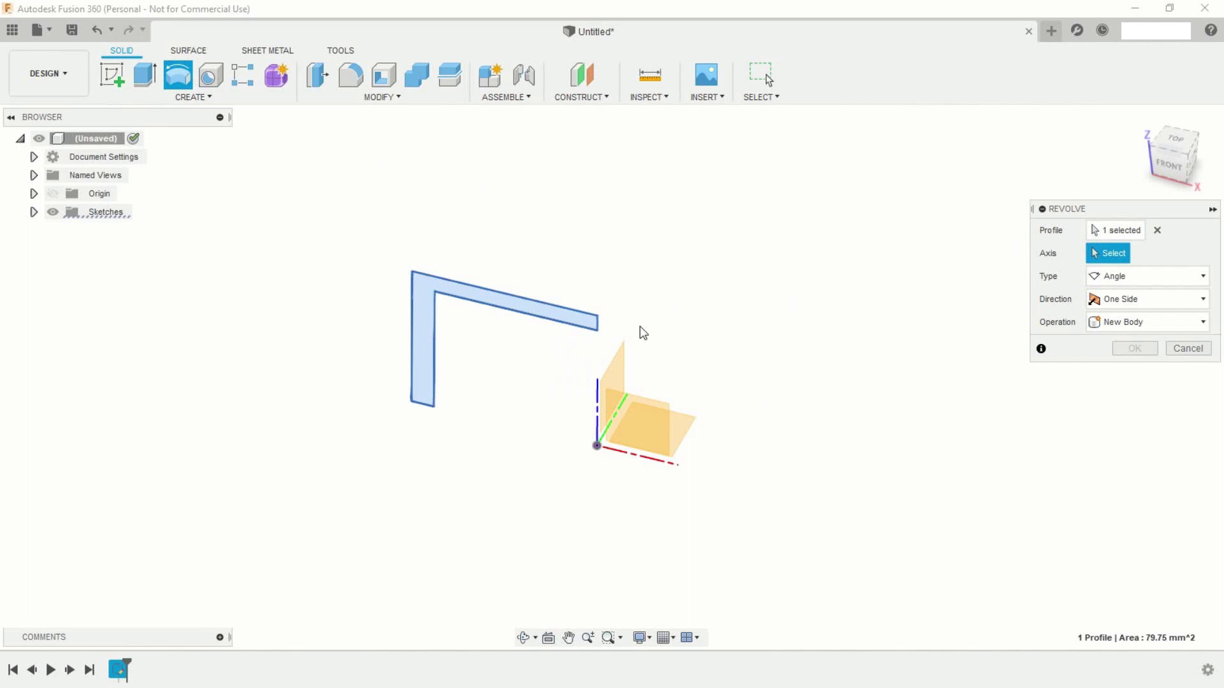
scroll(642, 332, "up", 3)
left_click(570, 329)
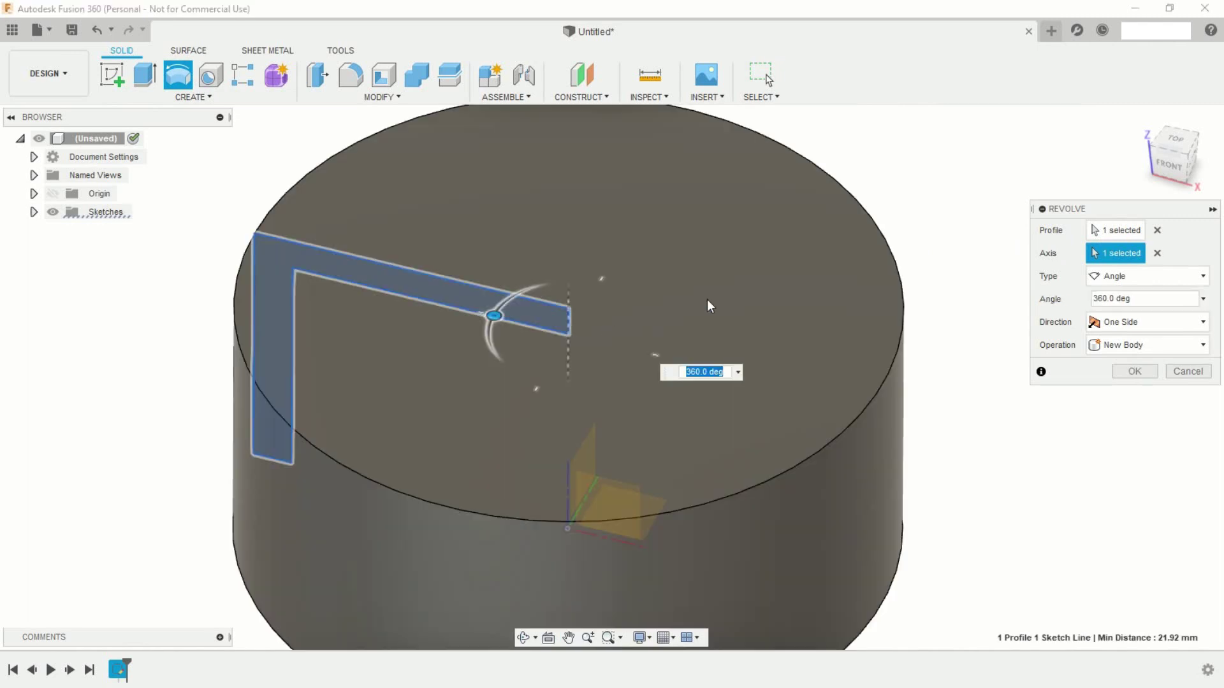
scroll(706, 300, "down", 4)
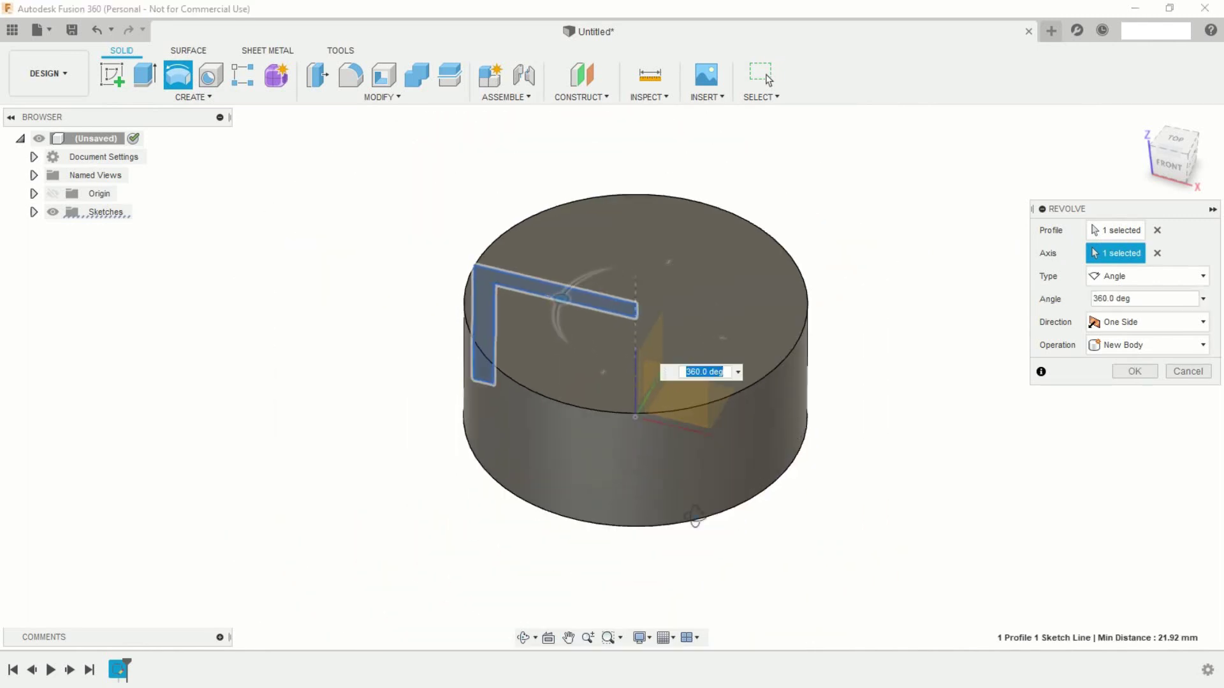
middle_click_drag(792, 433, 879, 418, "shift")
left_click(1127, 371)
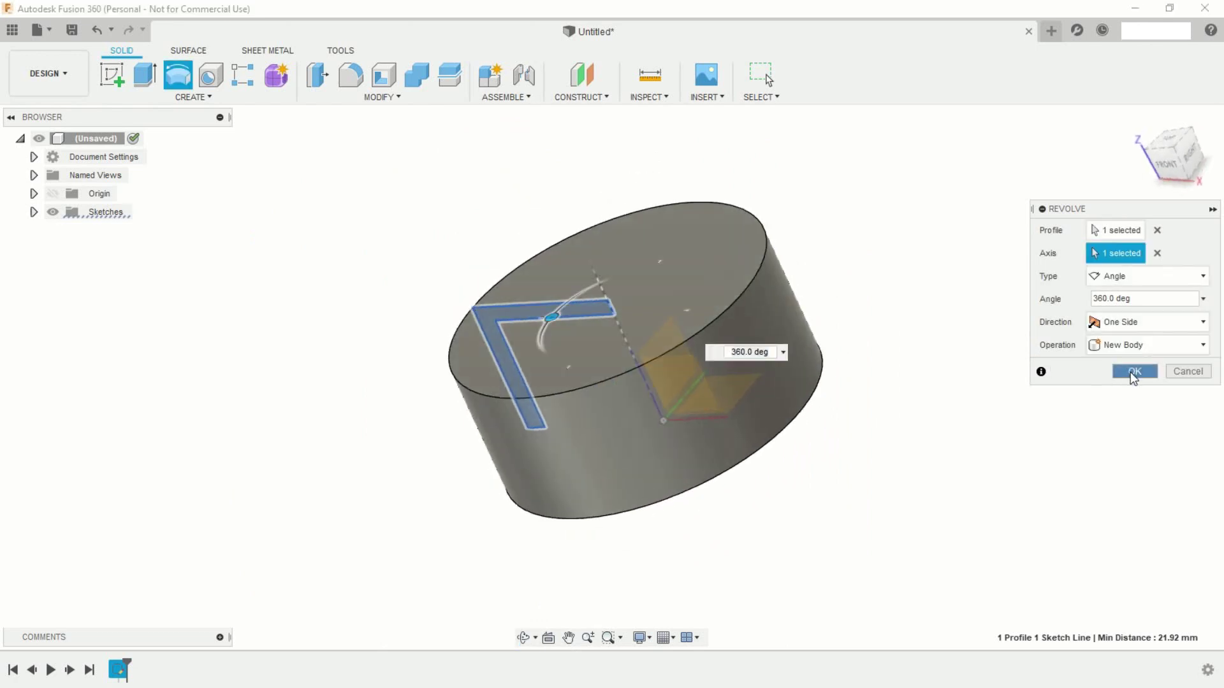
- Fillet the cap's outer top edge with a 3 mm constant radius
left_click(1172, 147)
scroll(850, 404, "up", 2)
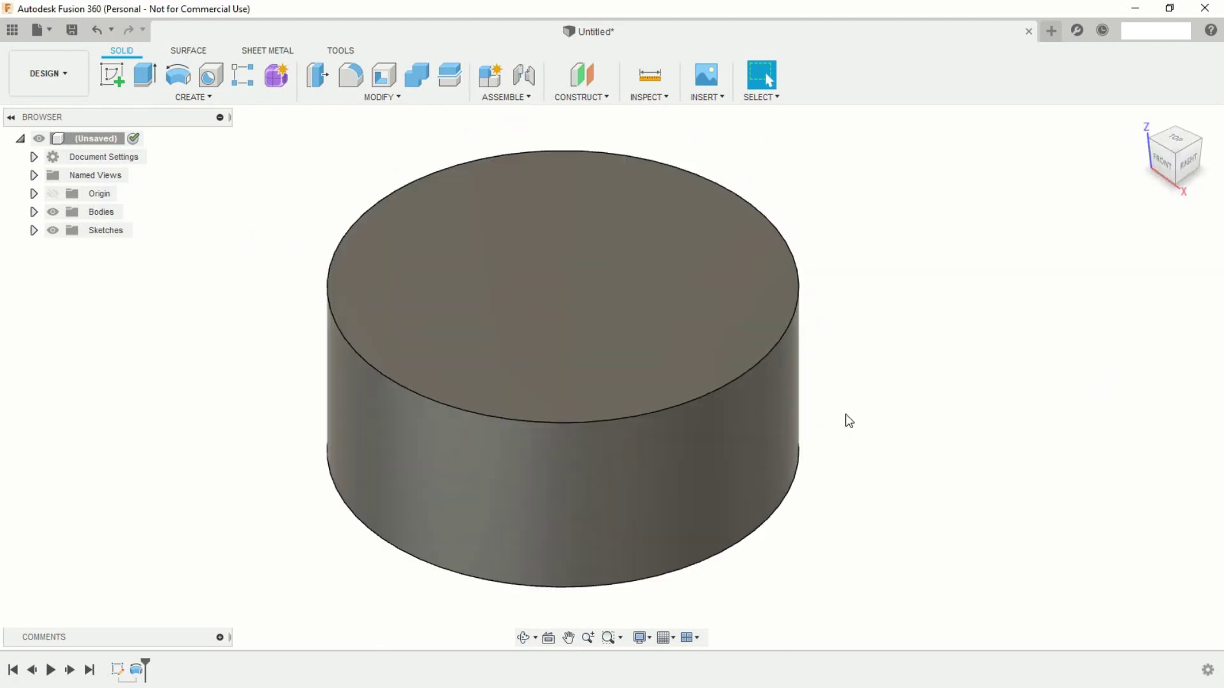
left_click(351, 75)
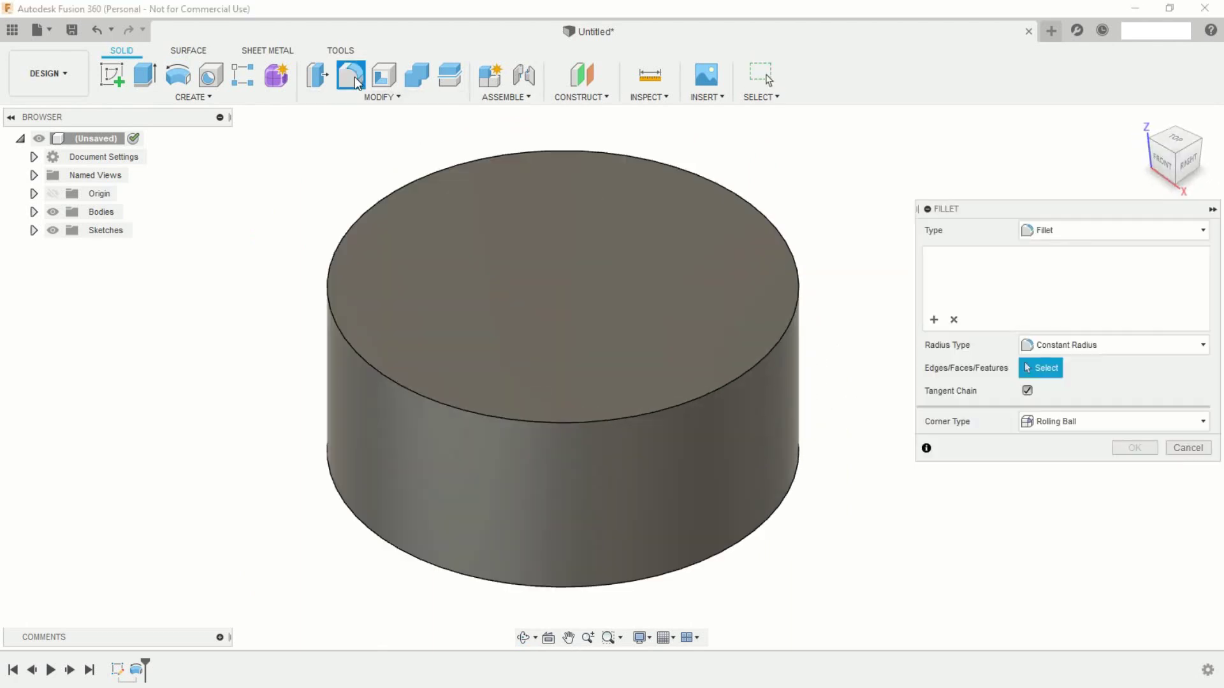
left_click(392, 381)
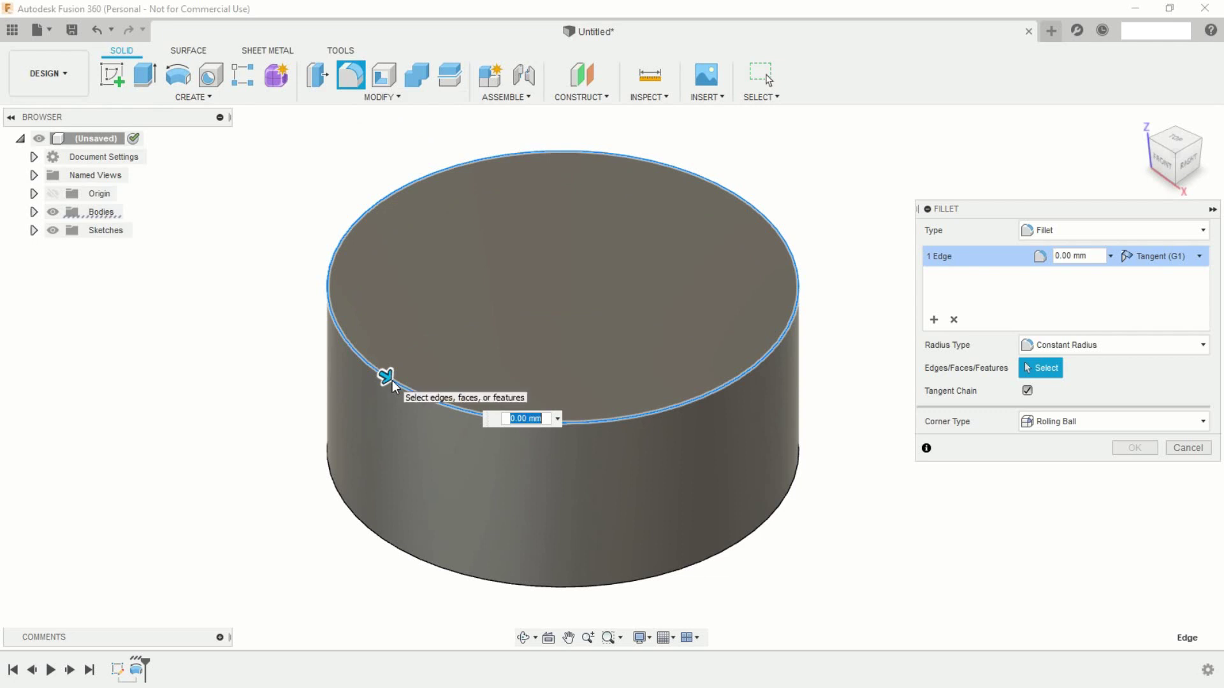
type("3")
key("Return")
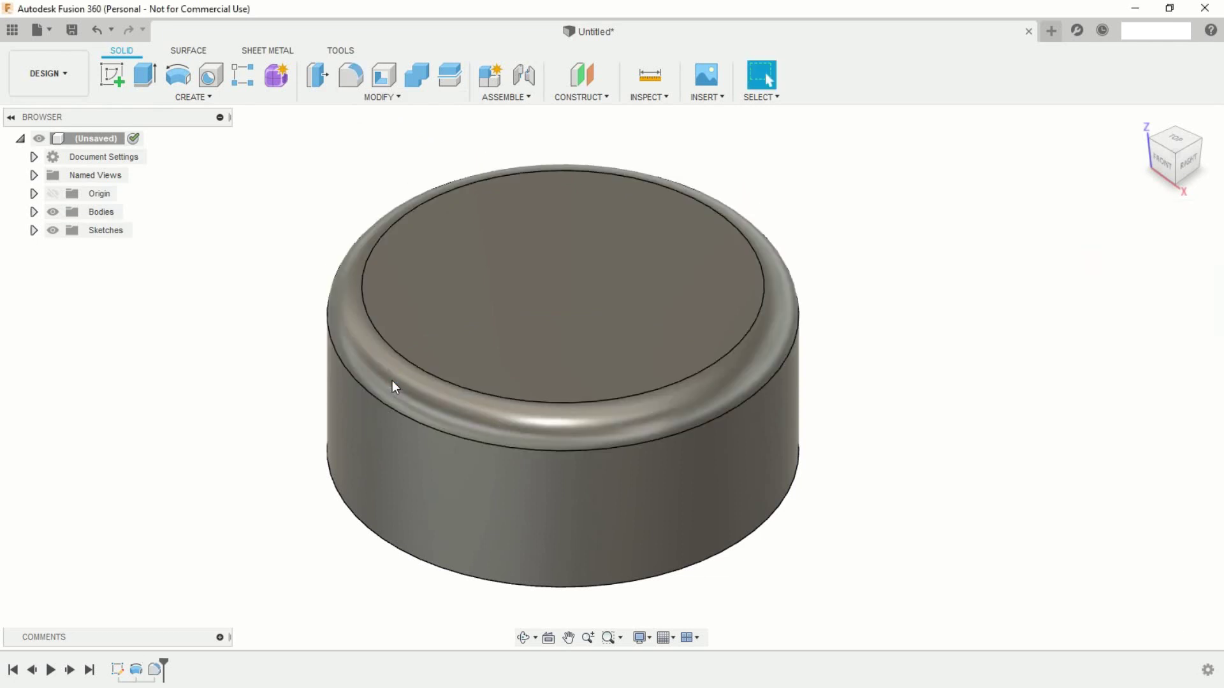
- Examine the cap's open underside and hollow interior
scroll(556, 362, "down", 3)
middle_click_drag(498, 529, 361, 501, "shift")
scroll(432, 436, "up", 3)
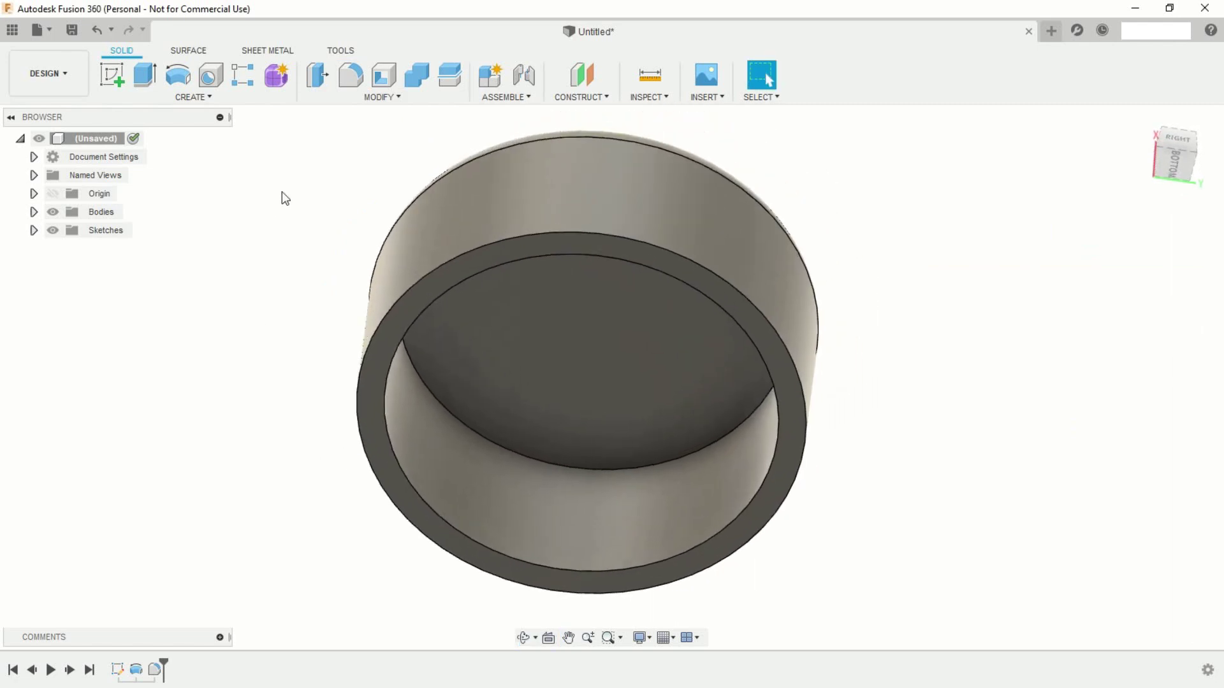
- Fillet the cap's inner top edge and the edges of its bottom rim face with a 0.3 mm constant radius
left_click(343, 86)
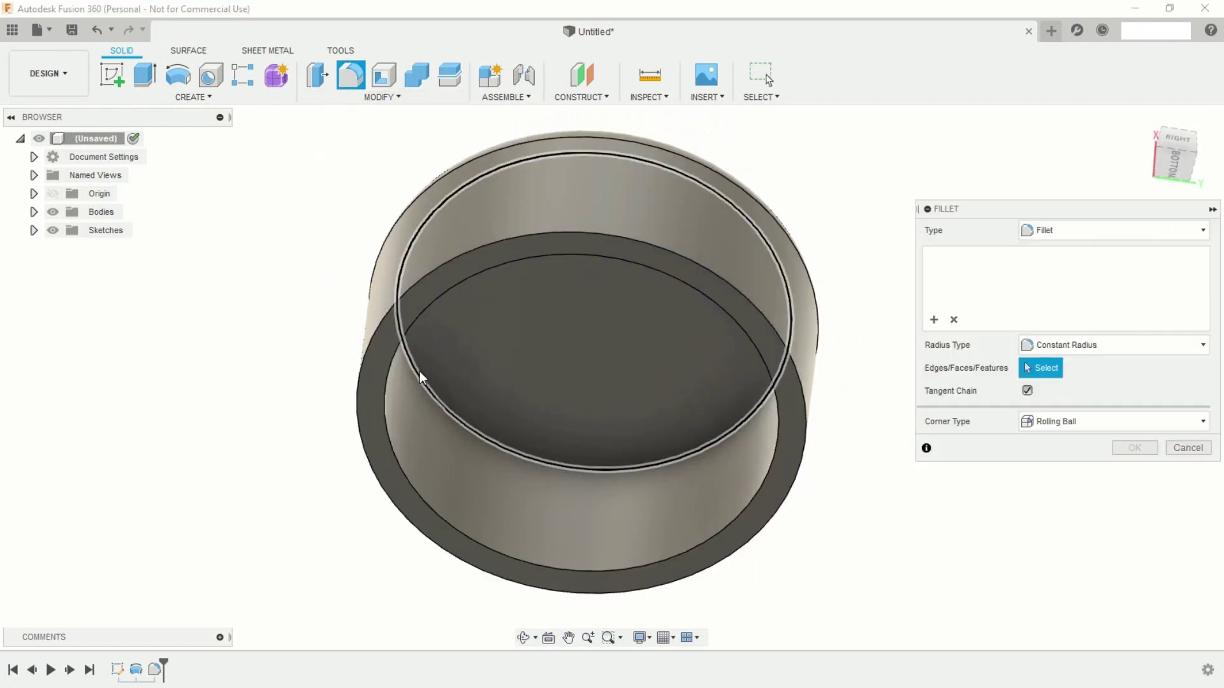
left_click(419, 371)
left_click(370, 430)
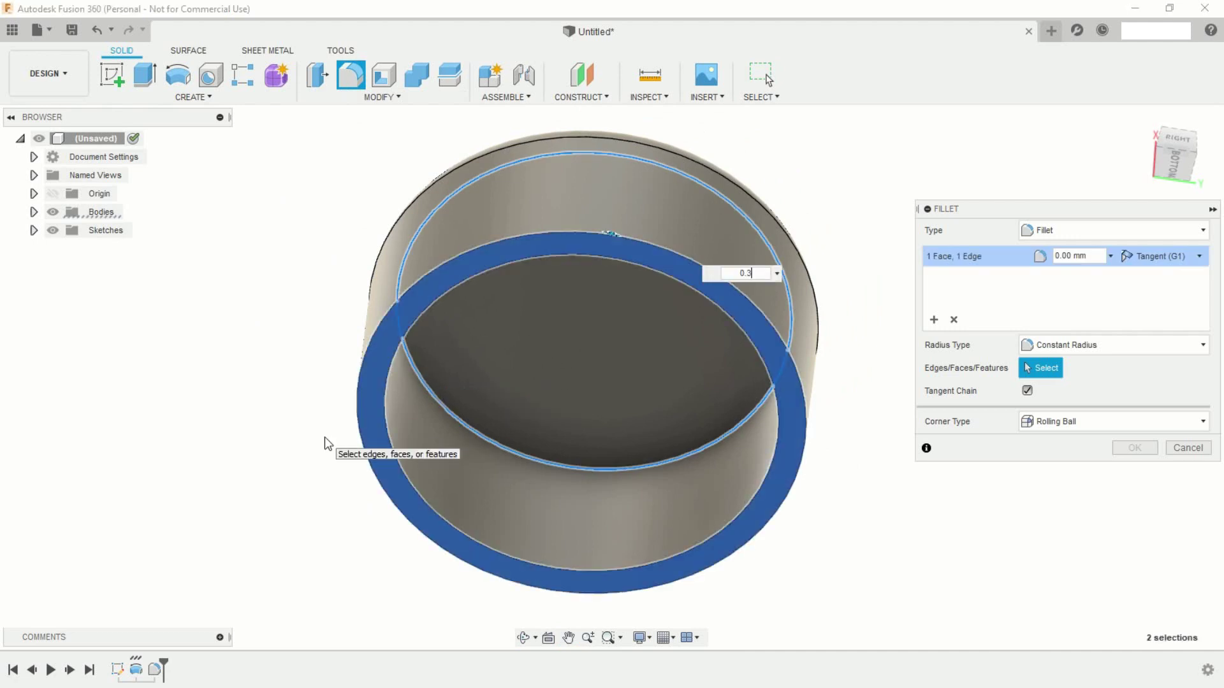
key("Escape")
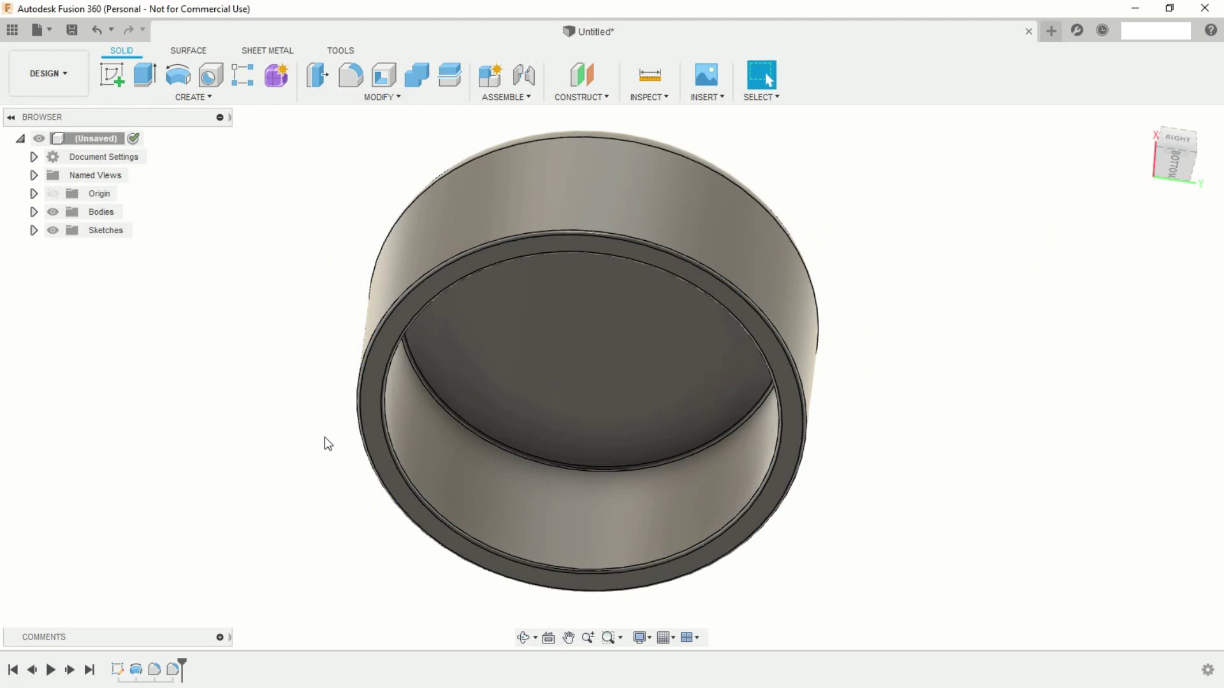
- Create a construction plane offset -12 mm from the cap's bottom rim face, up into the body
scroll(461, 362, "down", 2)
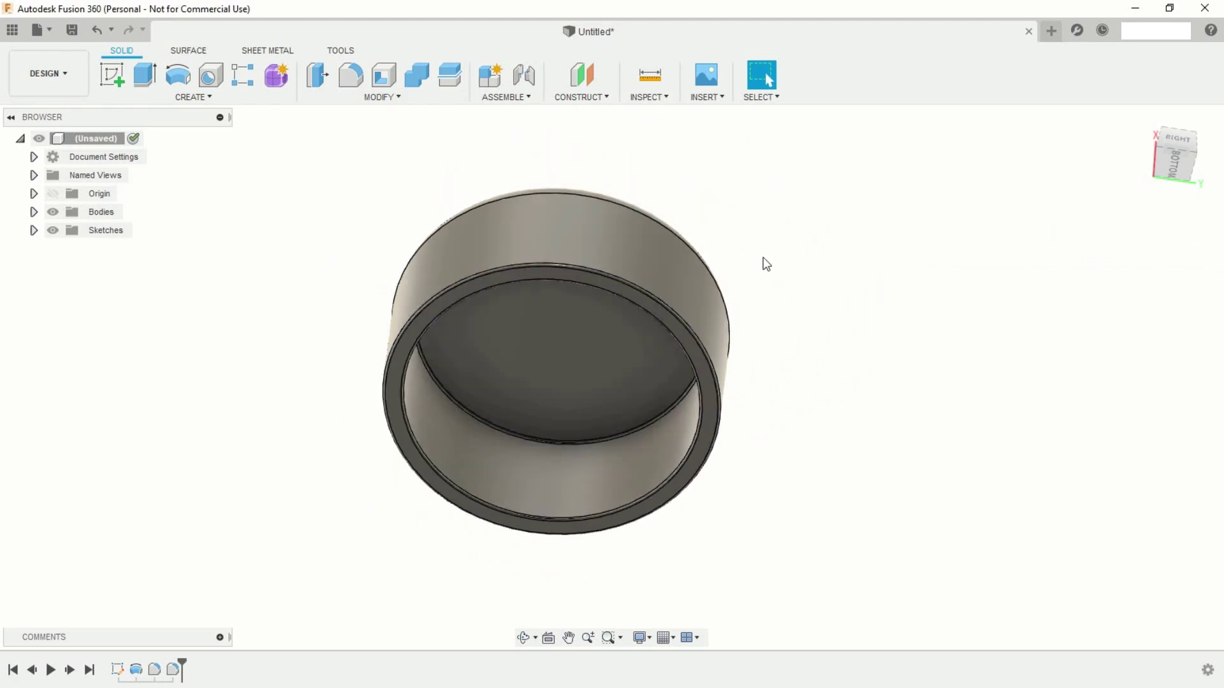
middle_click_drag(722, 252, 726, 297, "shift")
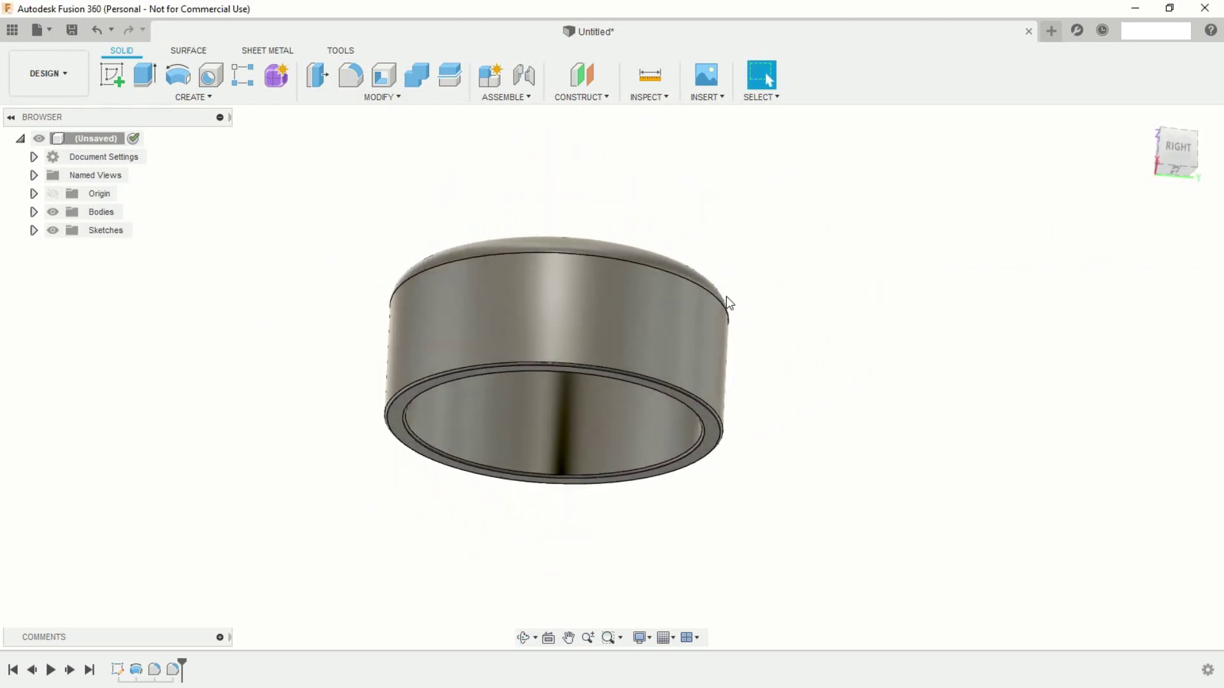
scroll(599, 237, "up", 3)
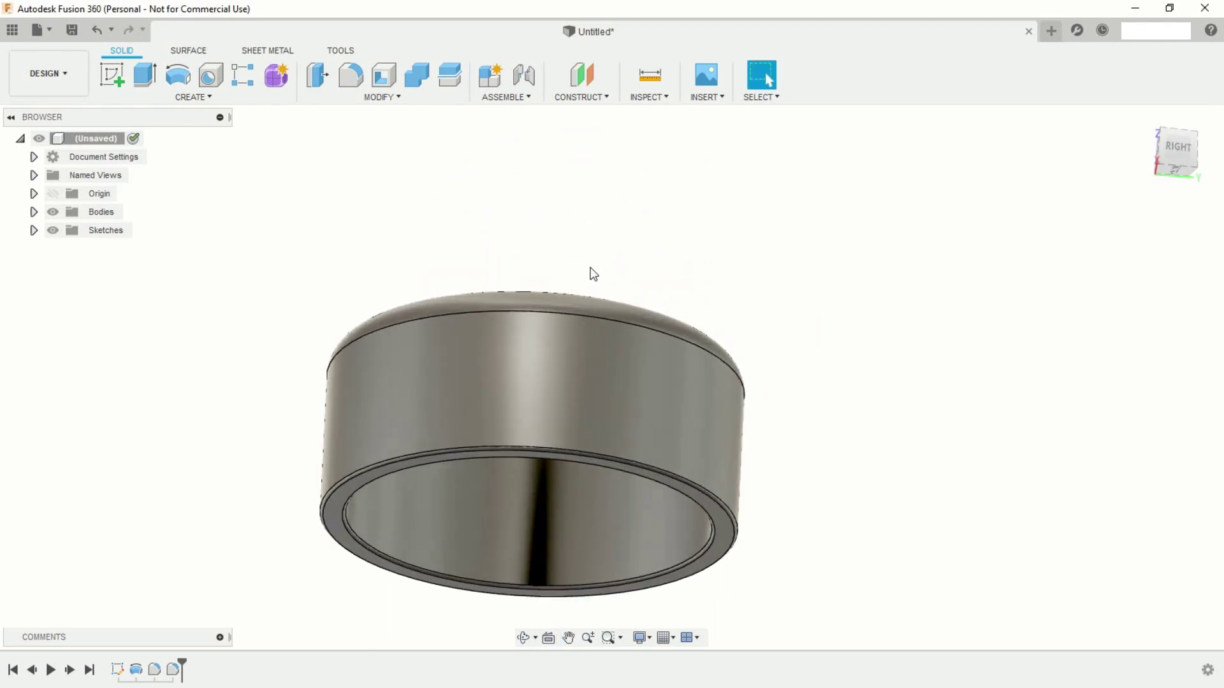
scroll(610, 223, "up", 3)
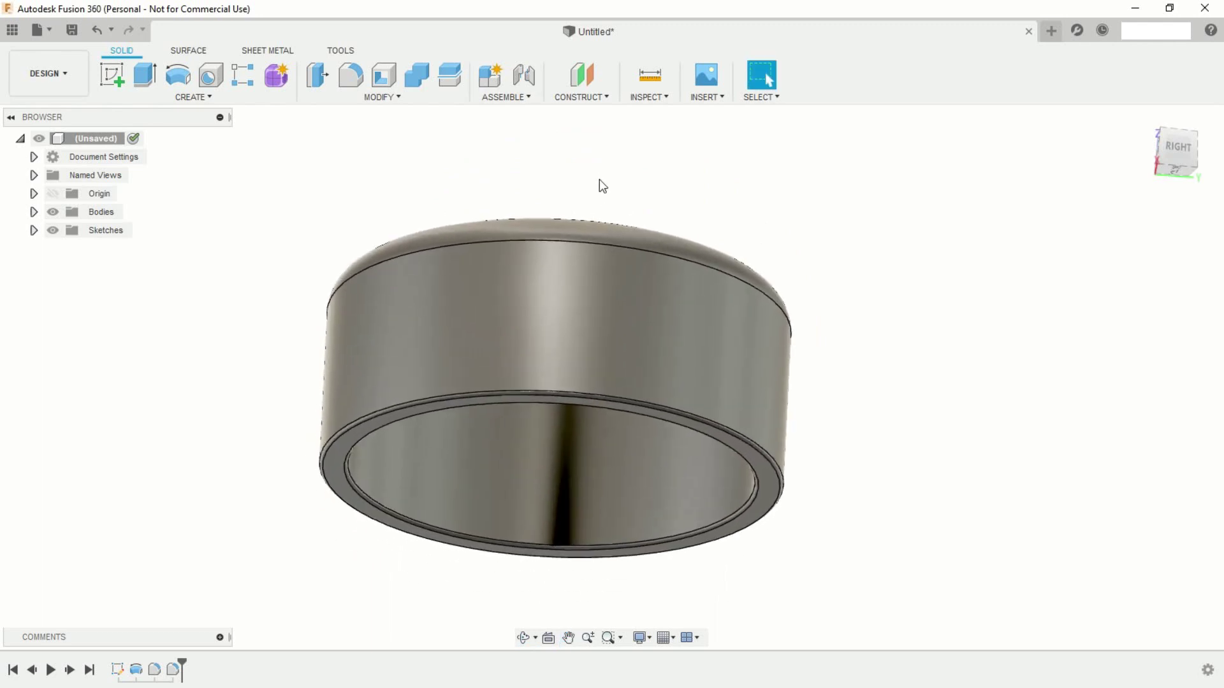
left_click(587, 79)
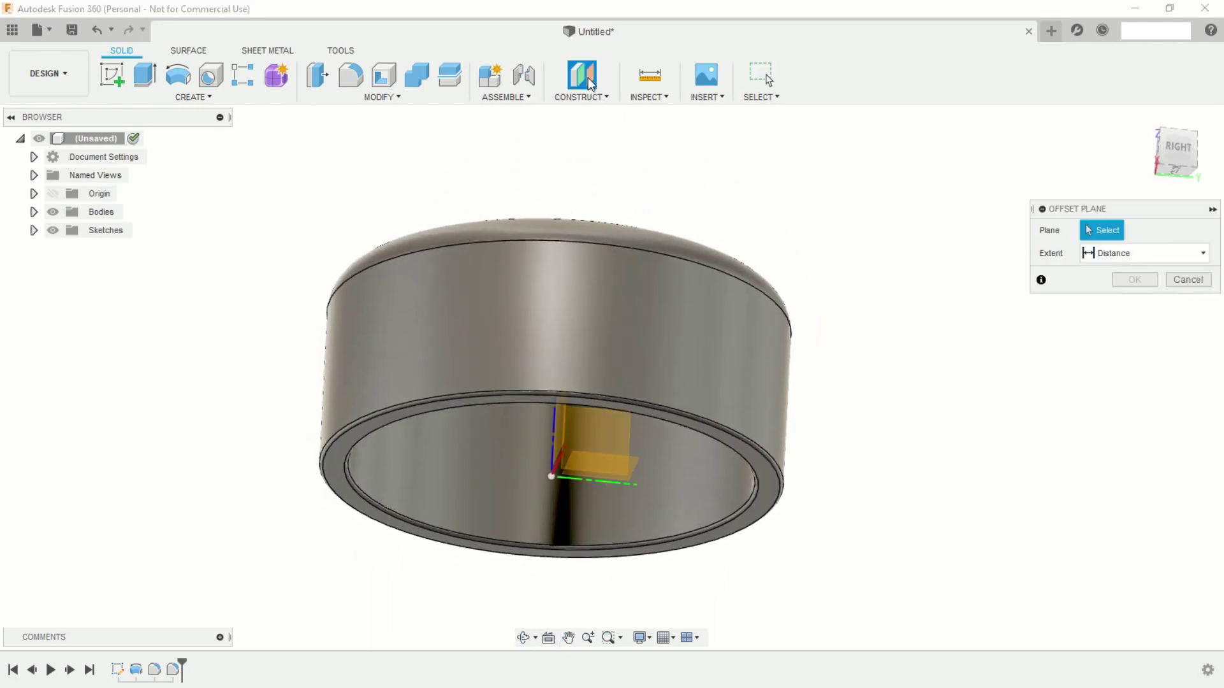
left_click(490, 440)
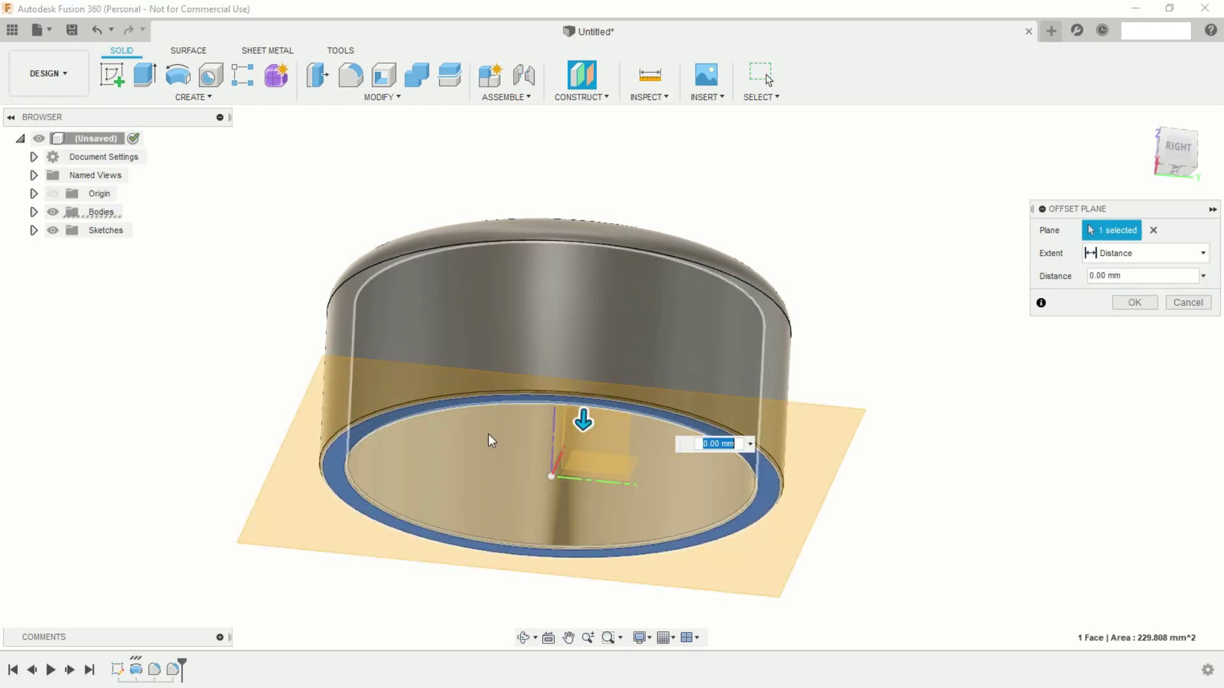
left_click_drag(583, 424, 587, 333)
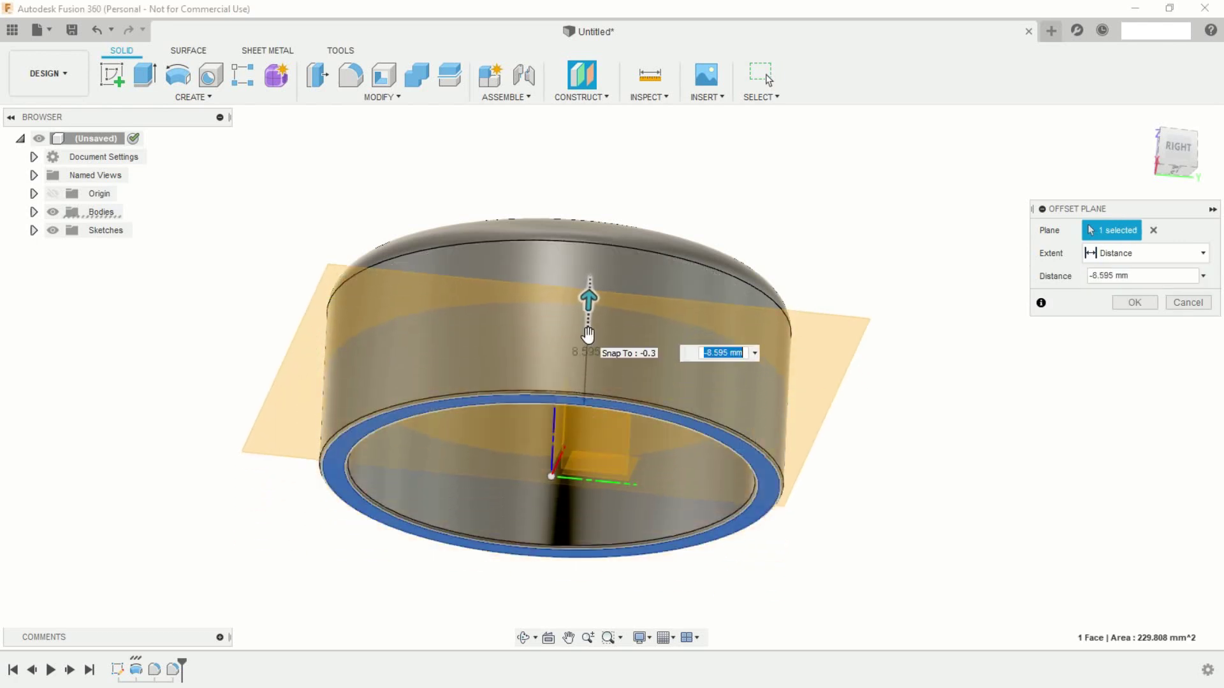
type("-12")
key("Return")
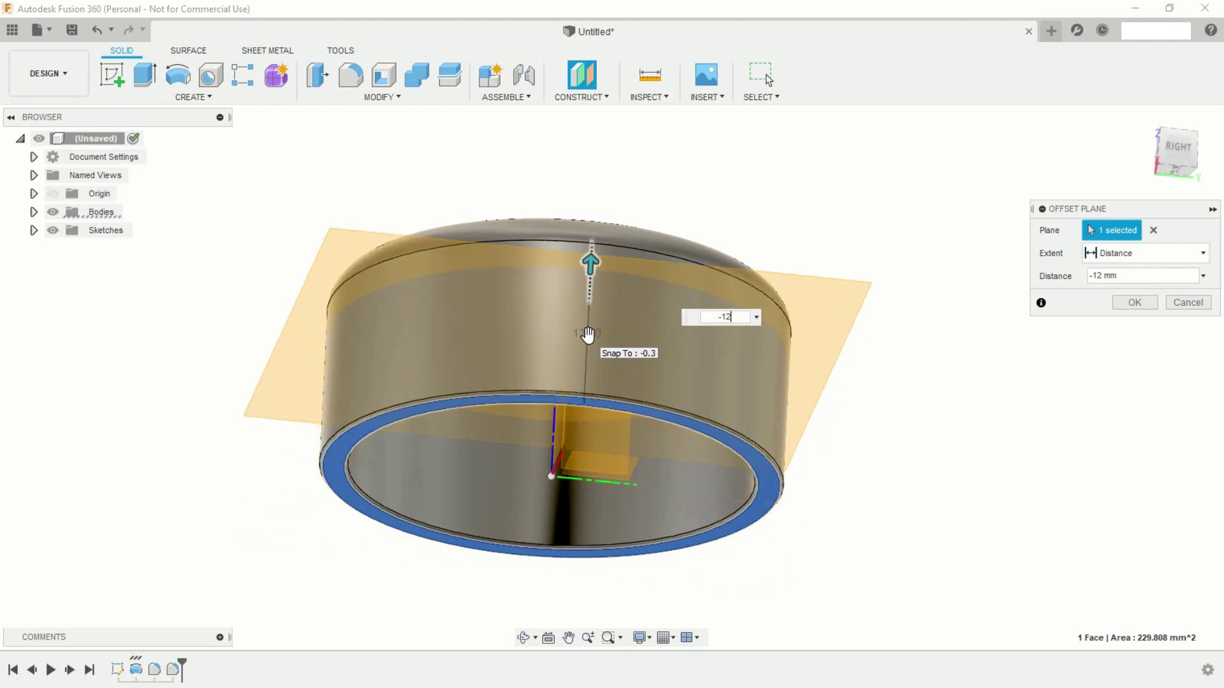
- Start a Coil on the offset plane with a 35 mm diameter circle centred on the origin
scroll(831, 345, "down", 5)
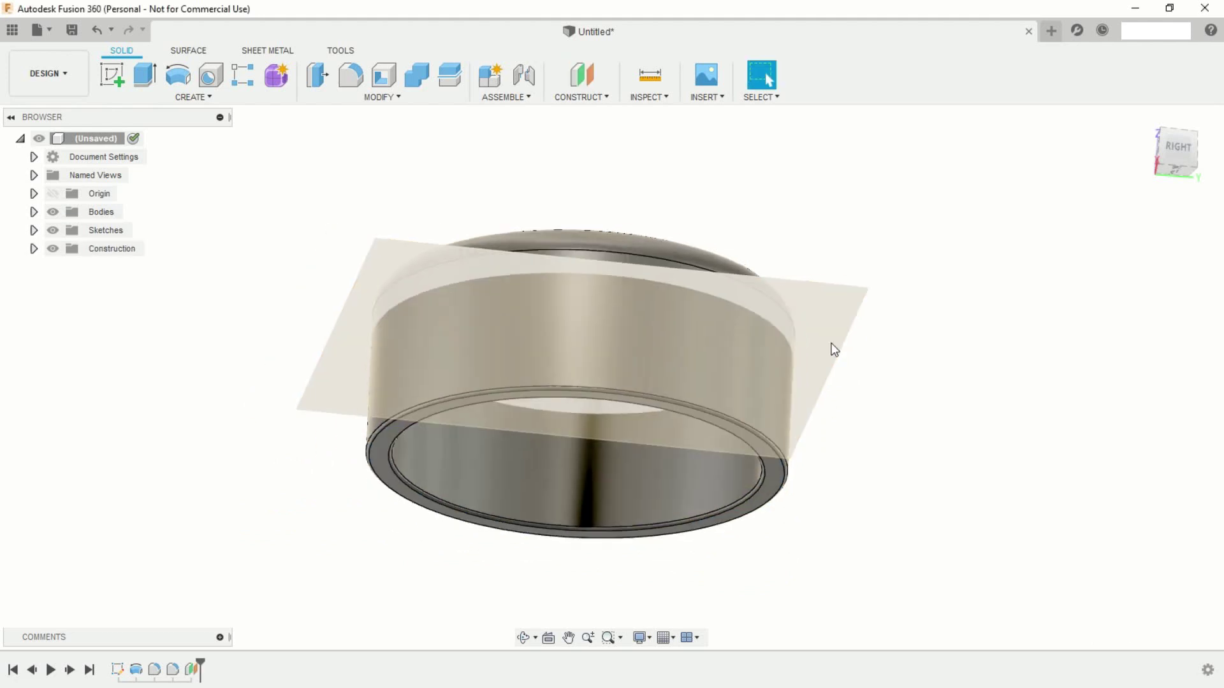
middle_click_drag(739, 390, 442, 198, "shift")
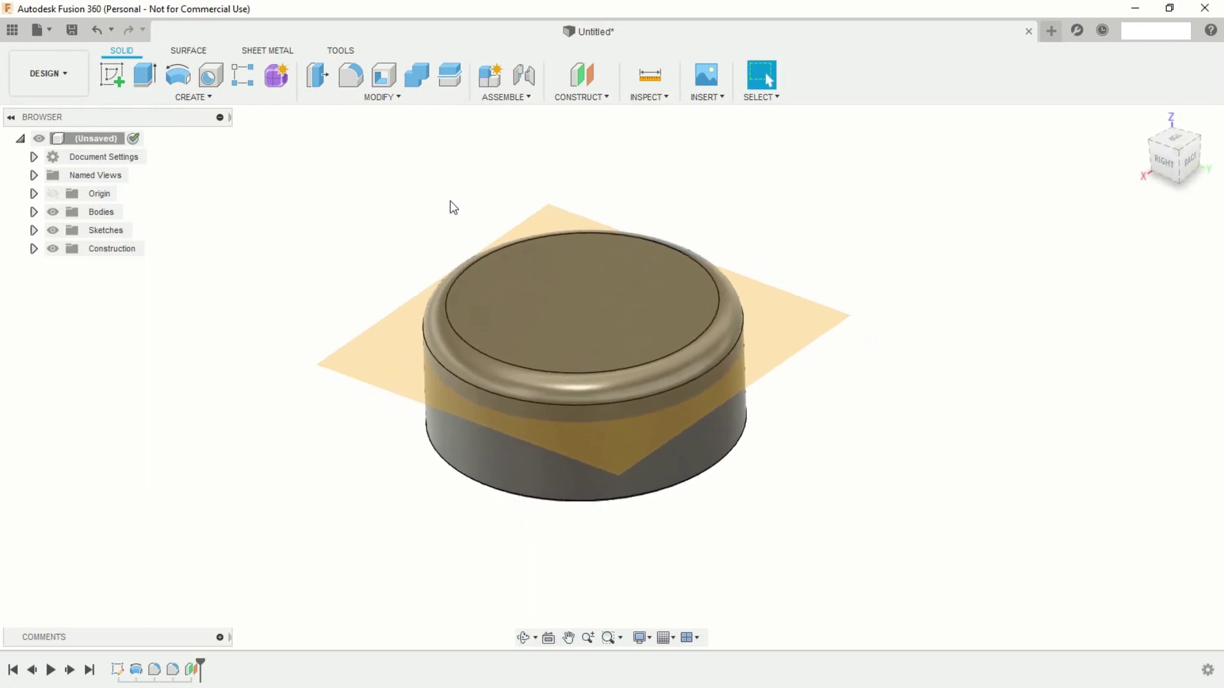
left_click(207, 97)
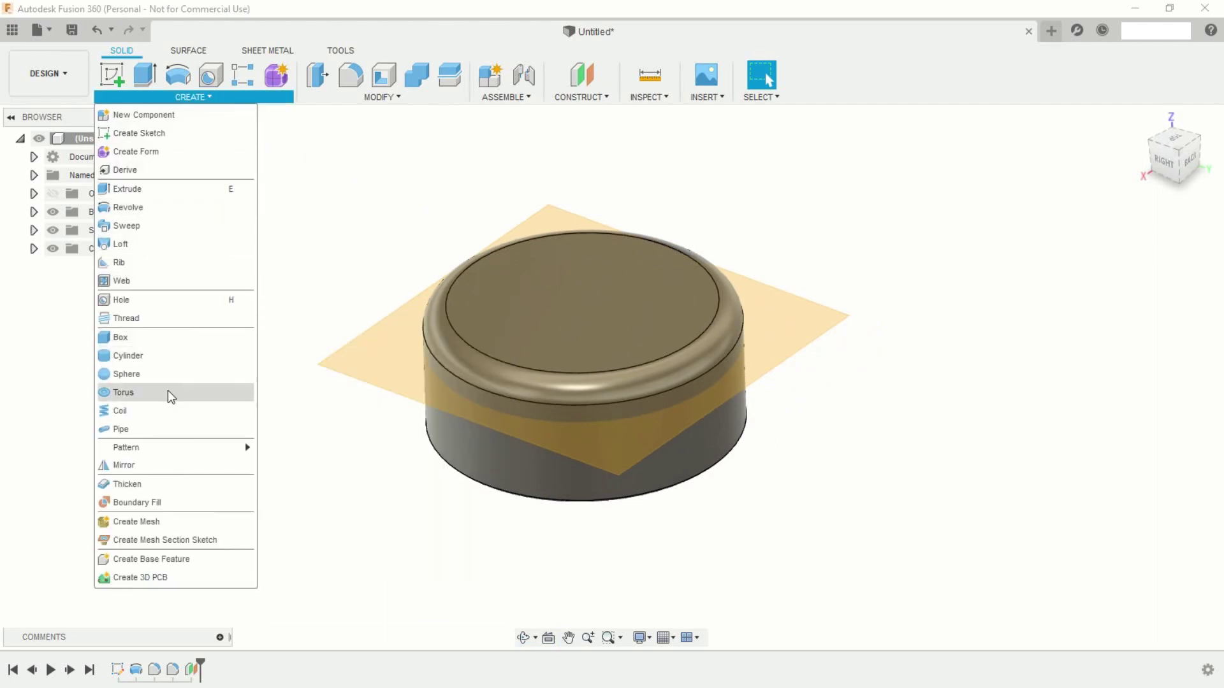
left_click(148, 415)
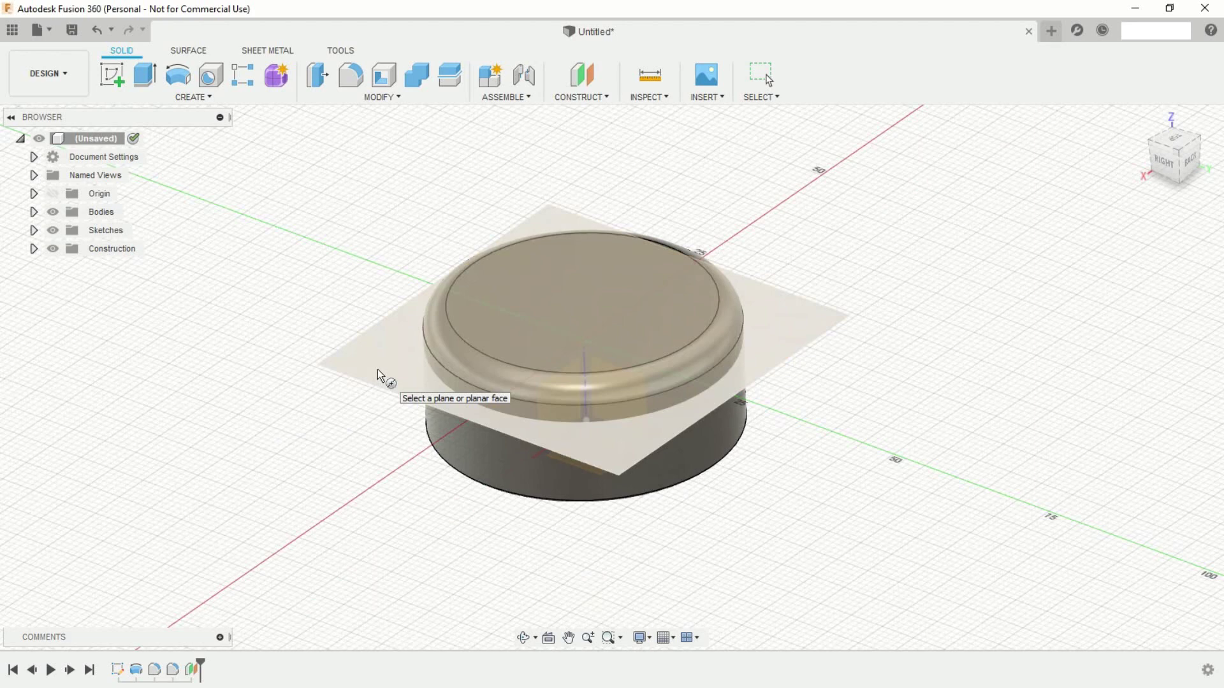
left_click(377, 369)
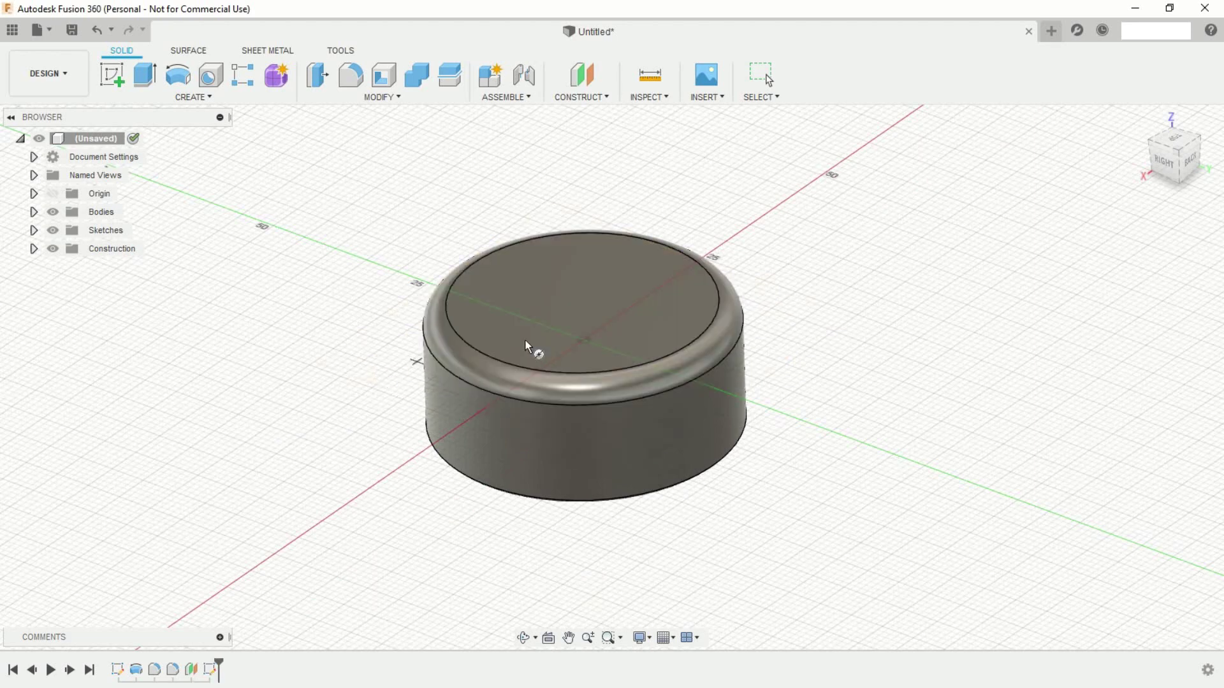
left_click(583, 340)
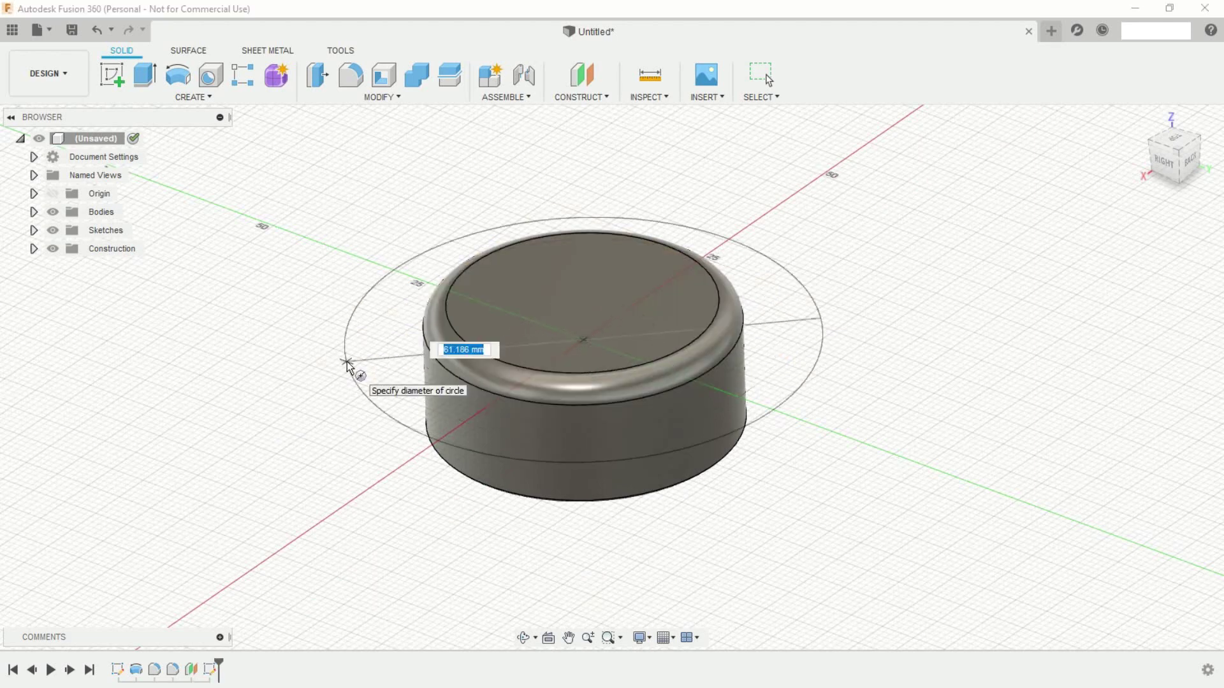
type("35")
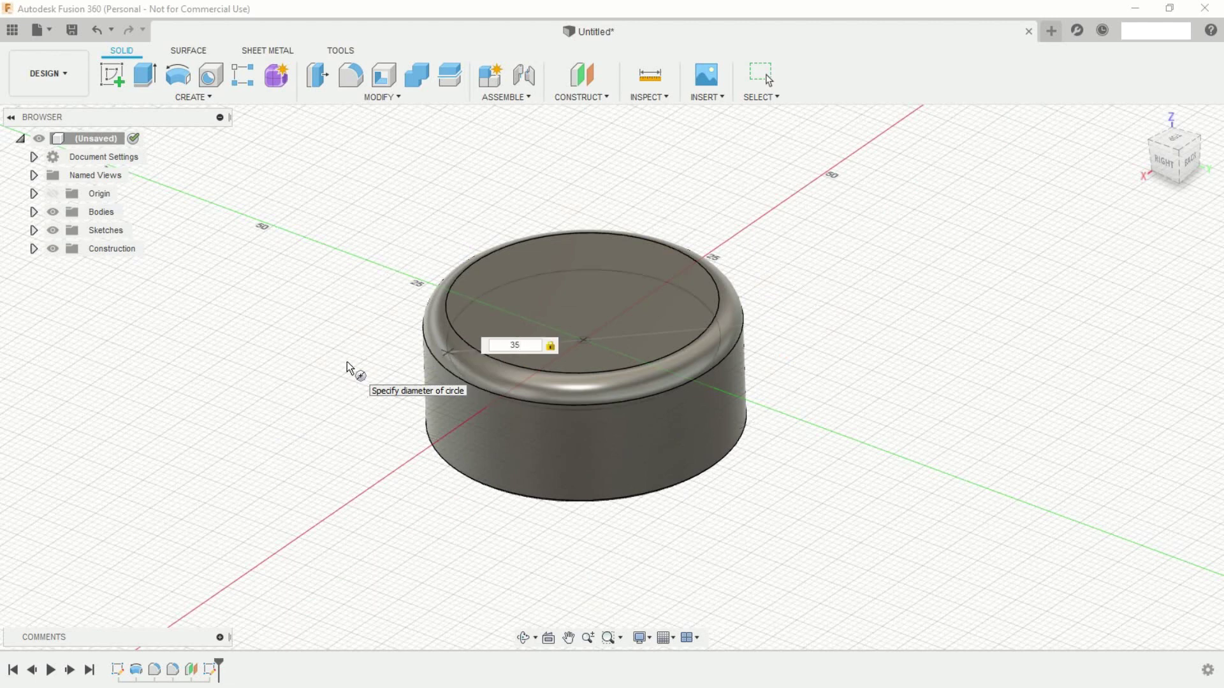
key("Return")
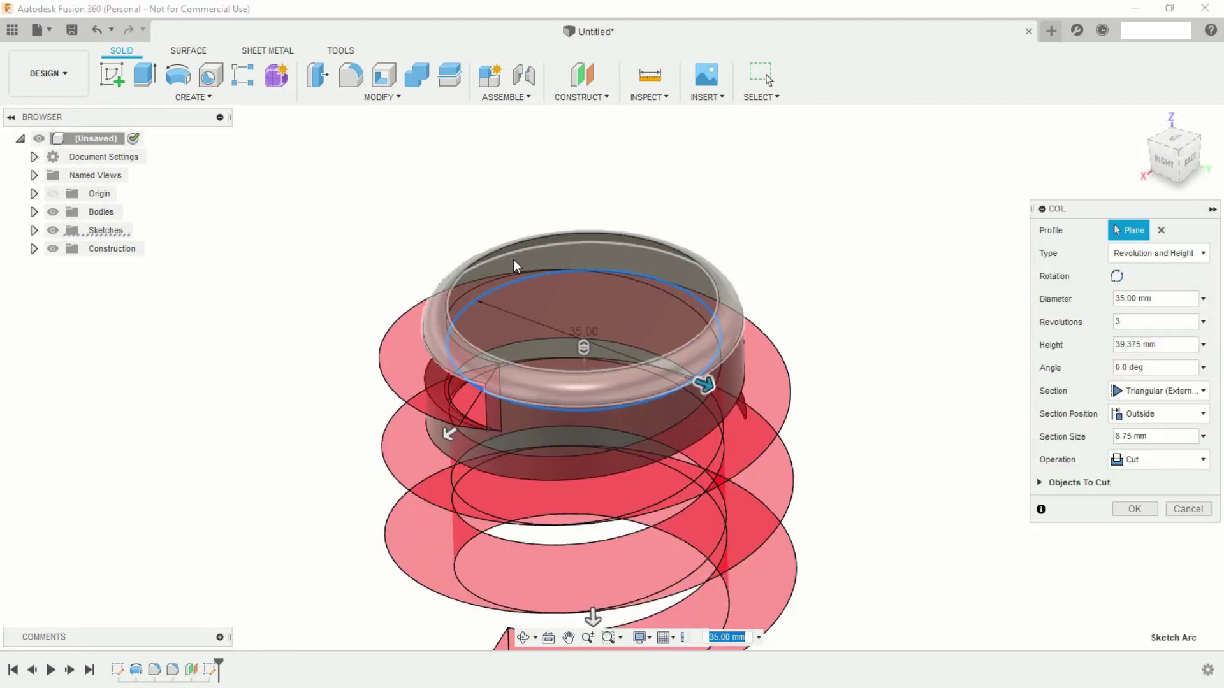
- Set the coil's section size to 2 mm and height to 15 mm, and cut it into the cap's inner wall
scroll(701, 282, "down", 3)
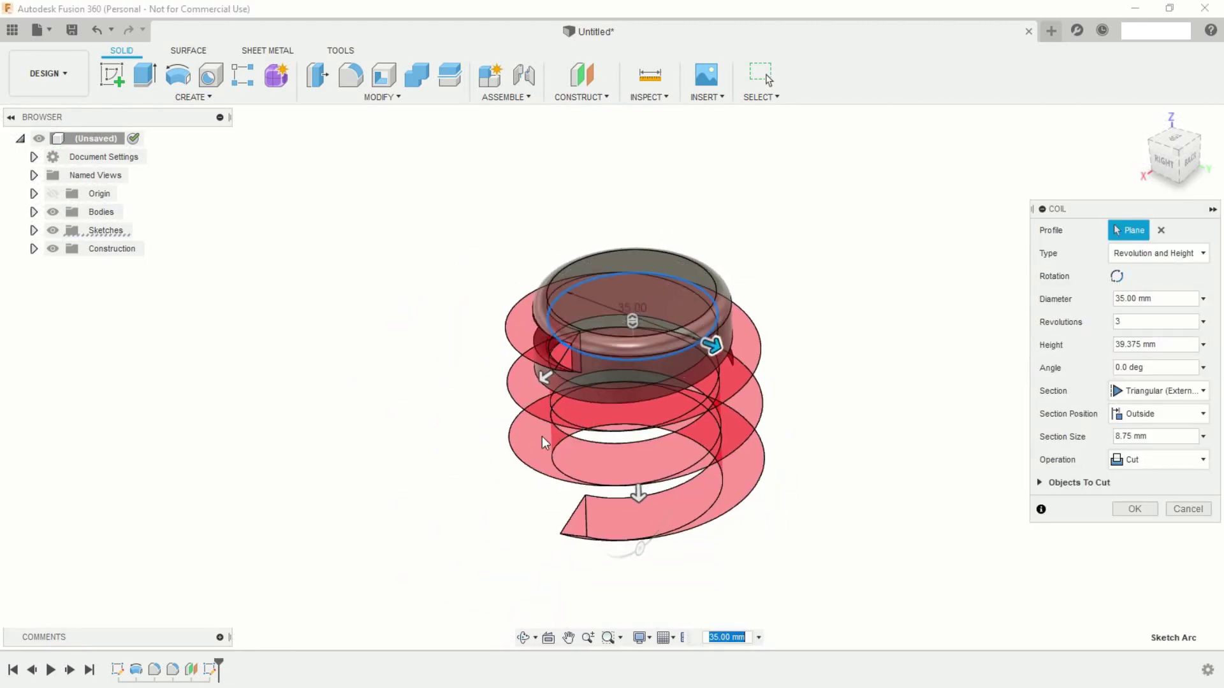
middle_click_drag(542, 440, 523, 408, "shift")
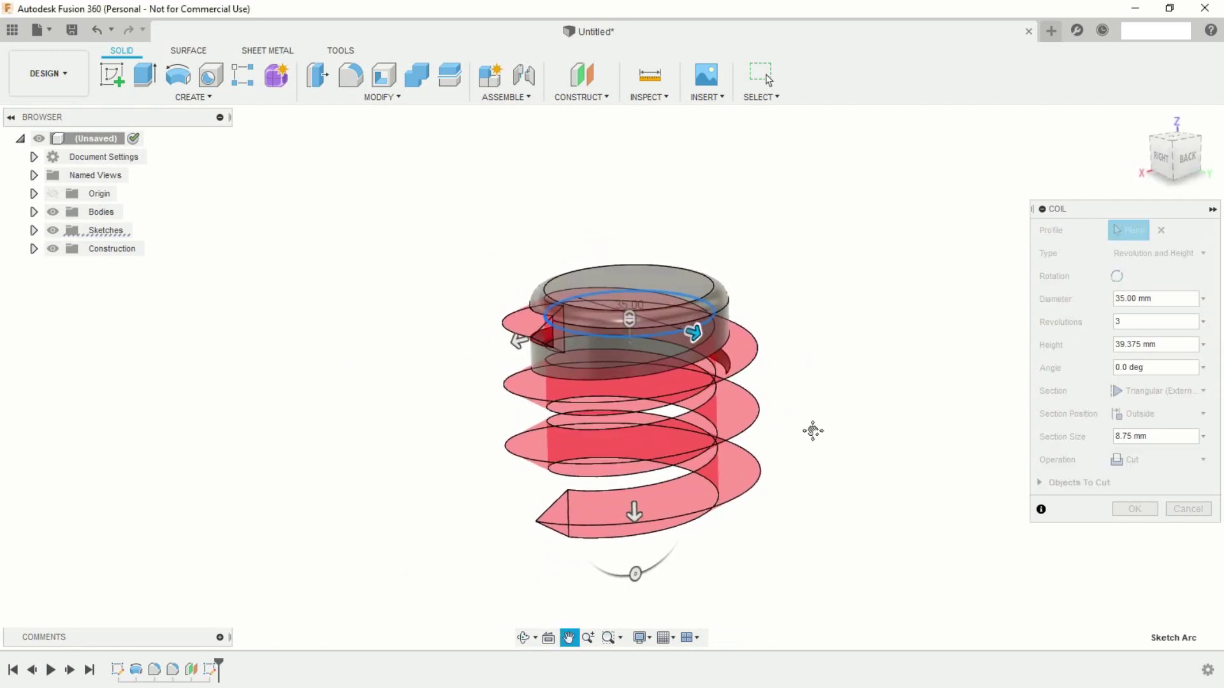
middle_click_drag(812, 429, 786, 391)
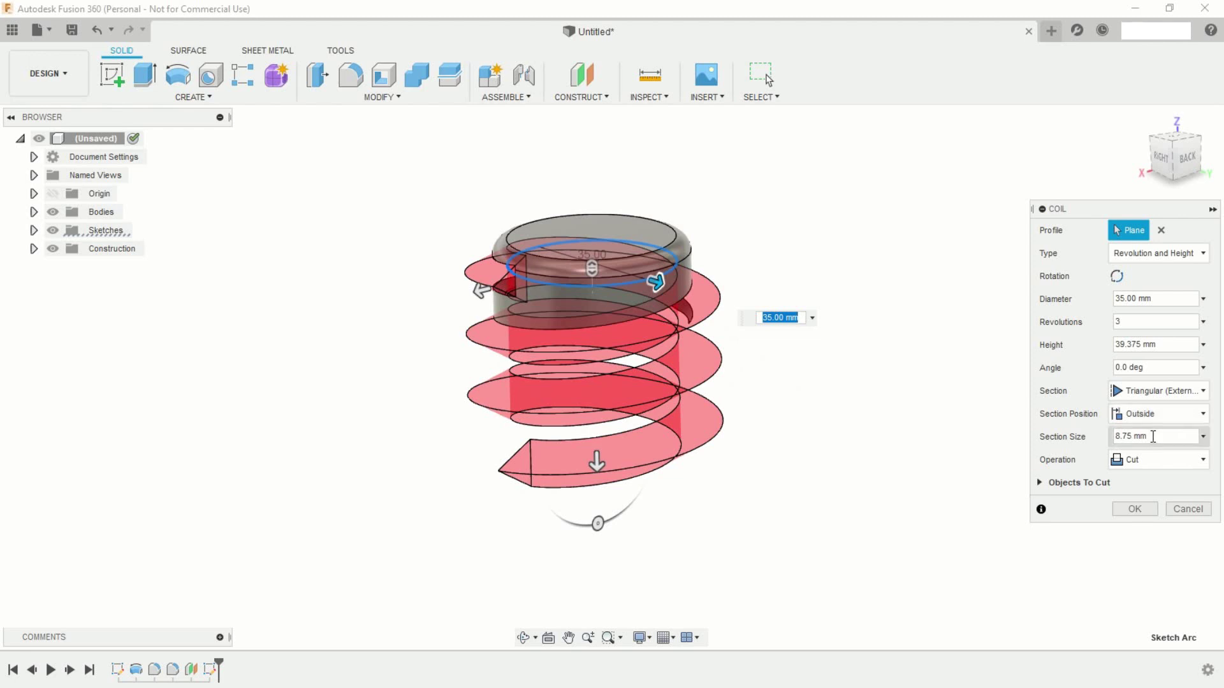
double_click(1132, 437)
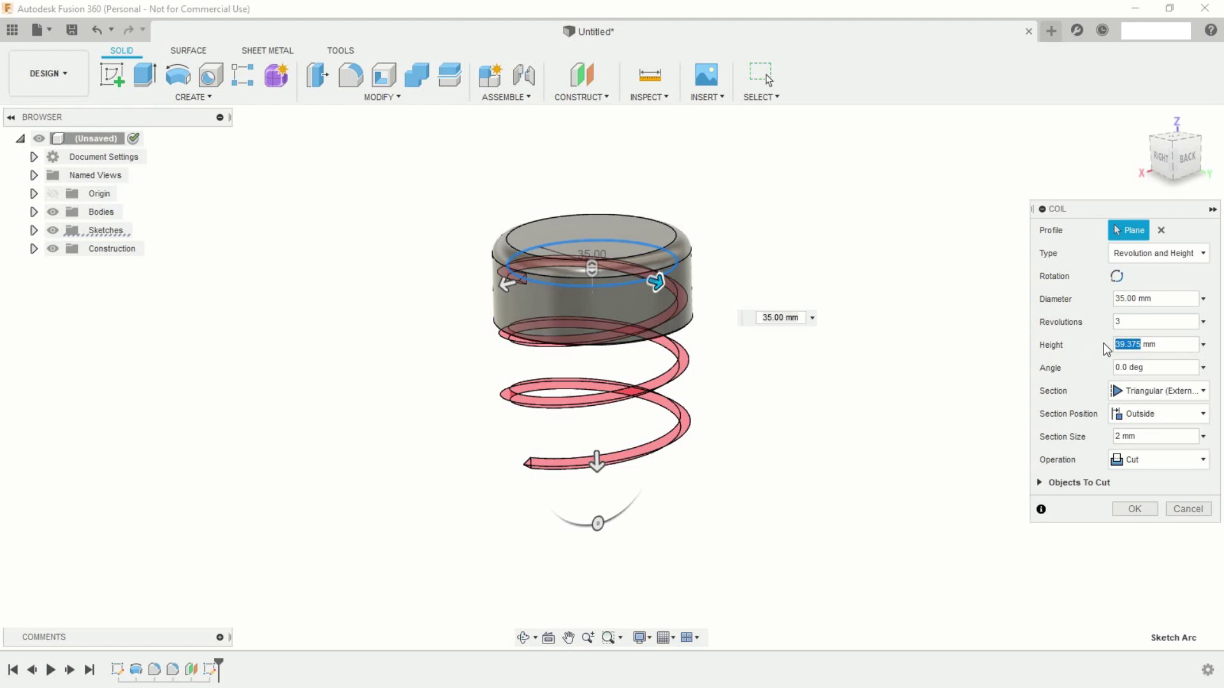
type("15")
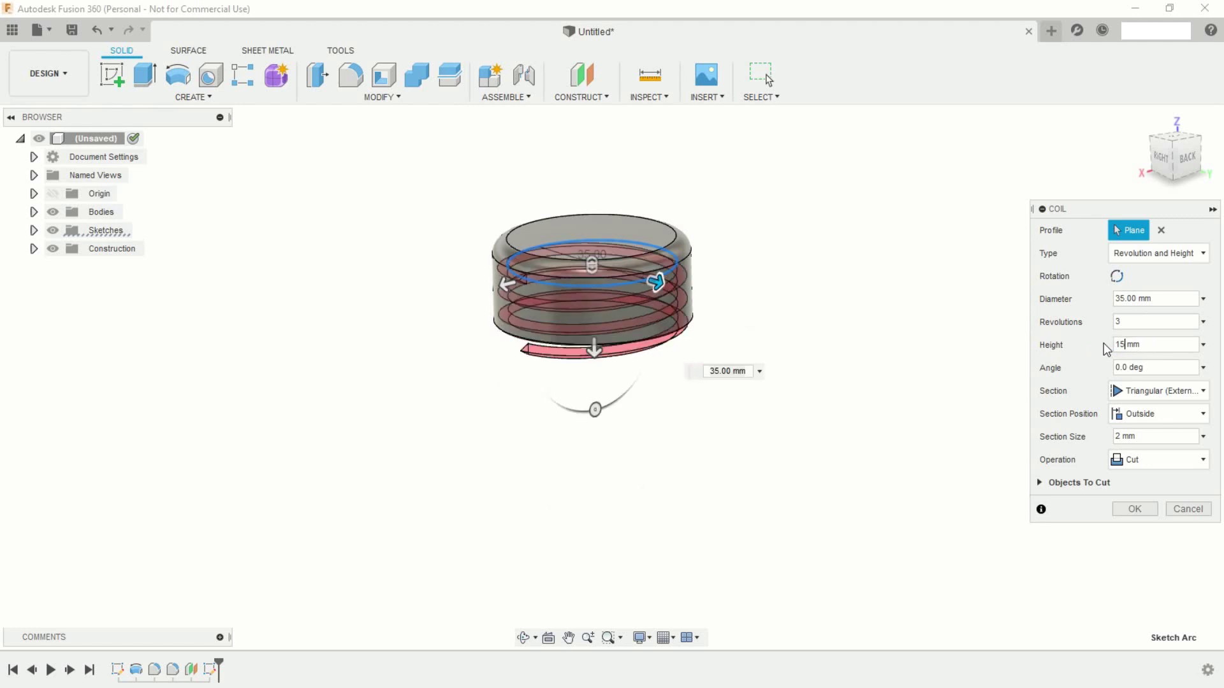
scroll(898, 382, "up", 3)
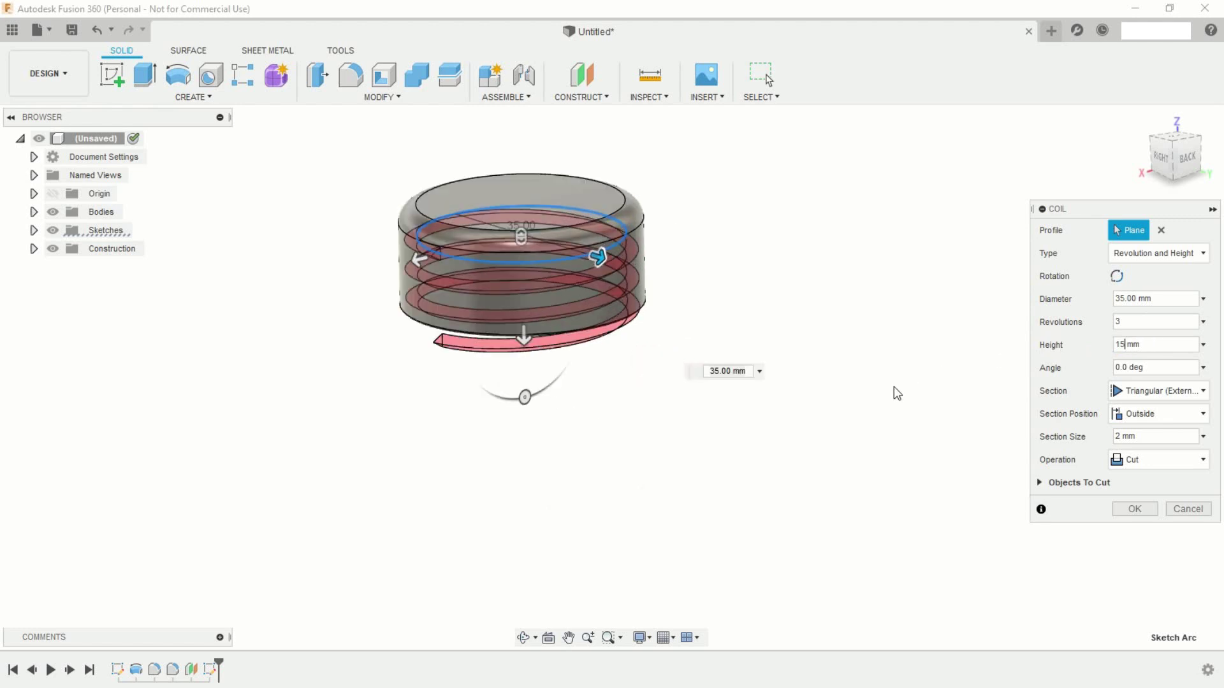
middle_click_drag(814, 441, 950, 507)
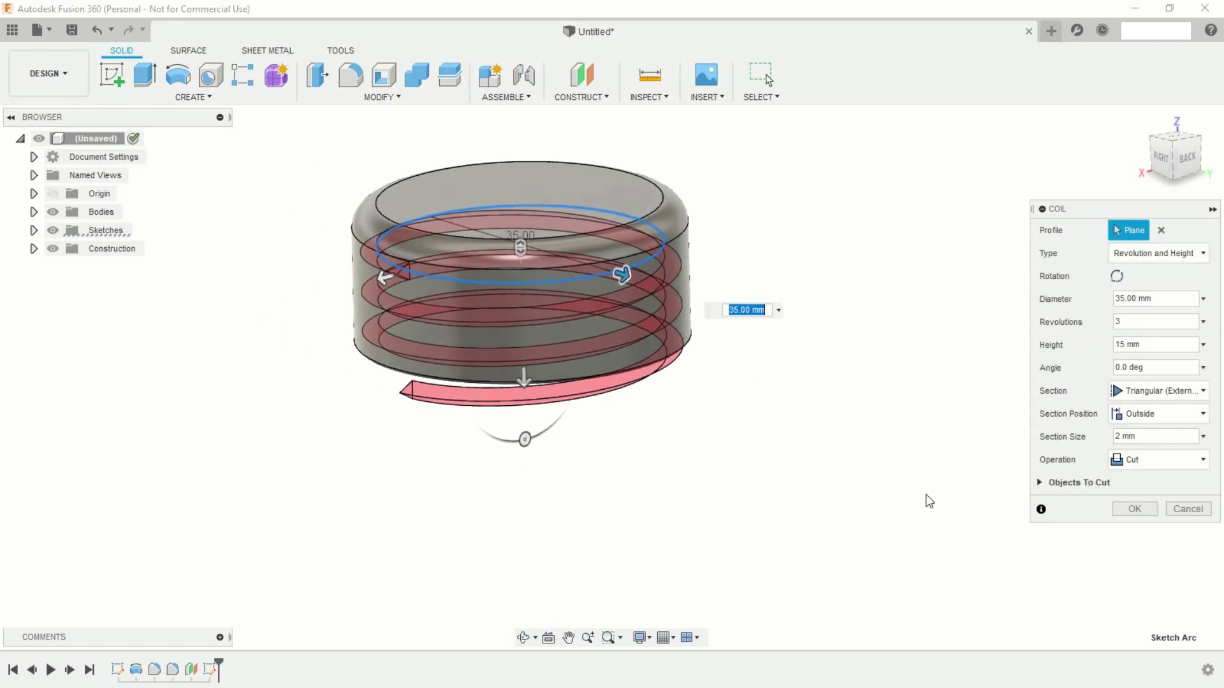
left_click(1136, 510)
- Fillet a helical edge of the thread groove inside the cap with a 0.4 mm constant radius
middle_click_drag(738, 453, 812, 516)
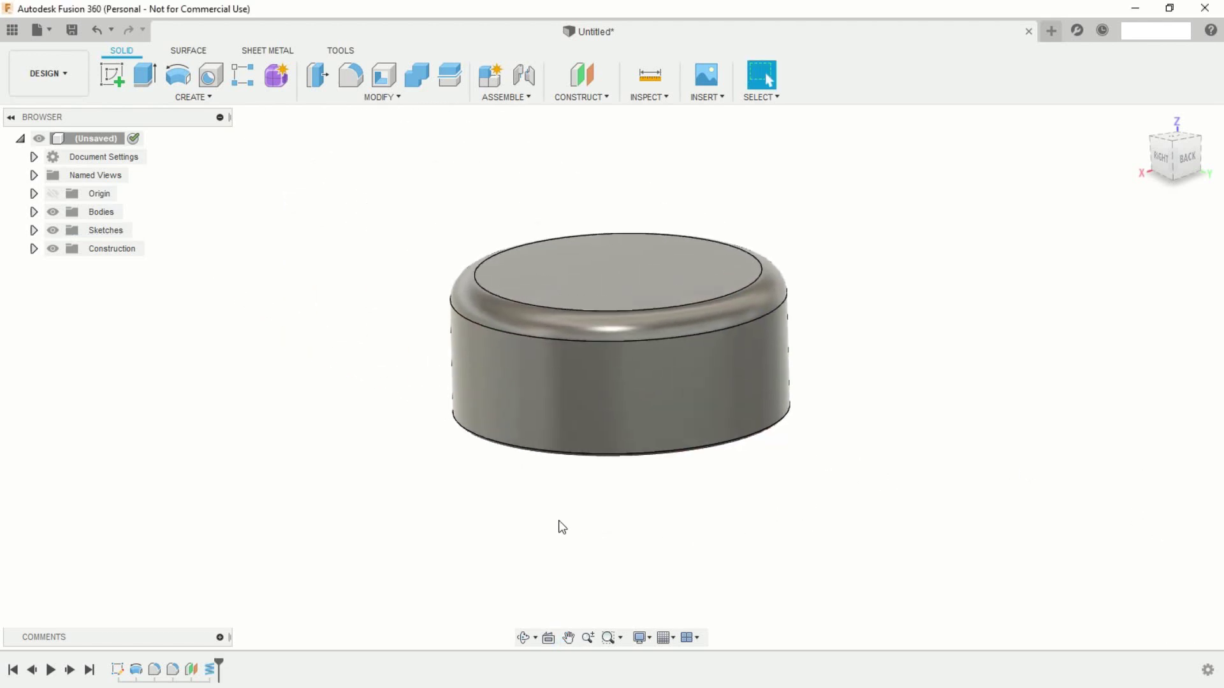
middle_click_drag(562, 526, 446, 461, "shift")
scroll(500, 457, "up", 4)
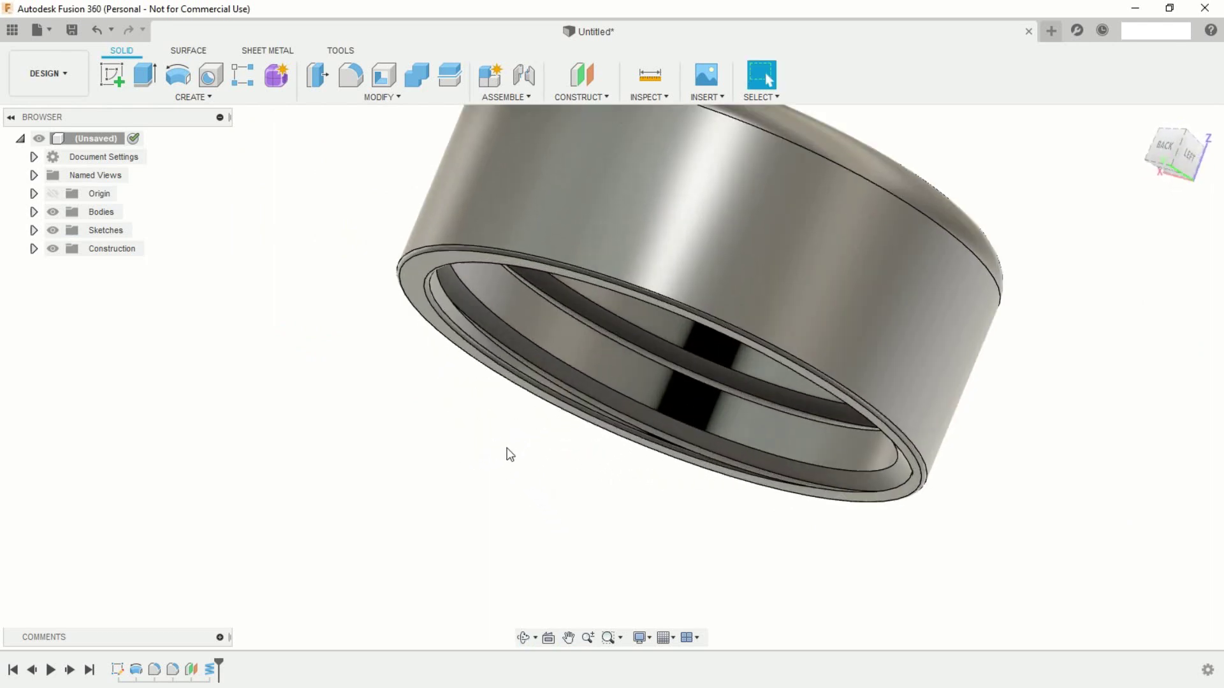
middle_click_drag(567, 461, 525, 496, "shift")
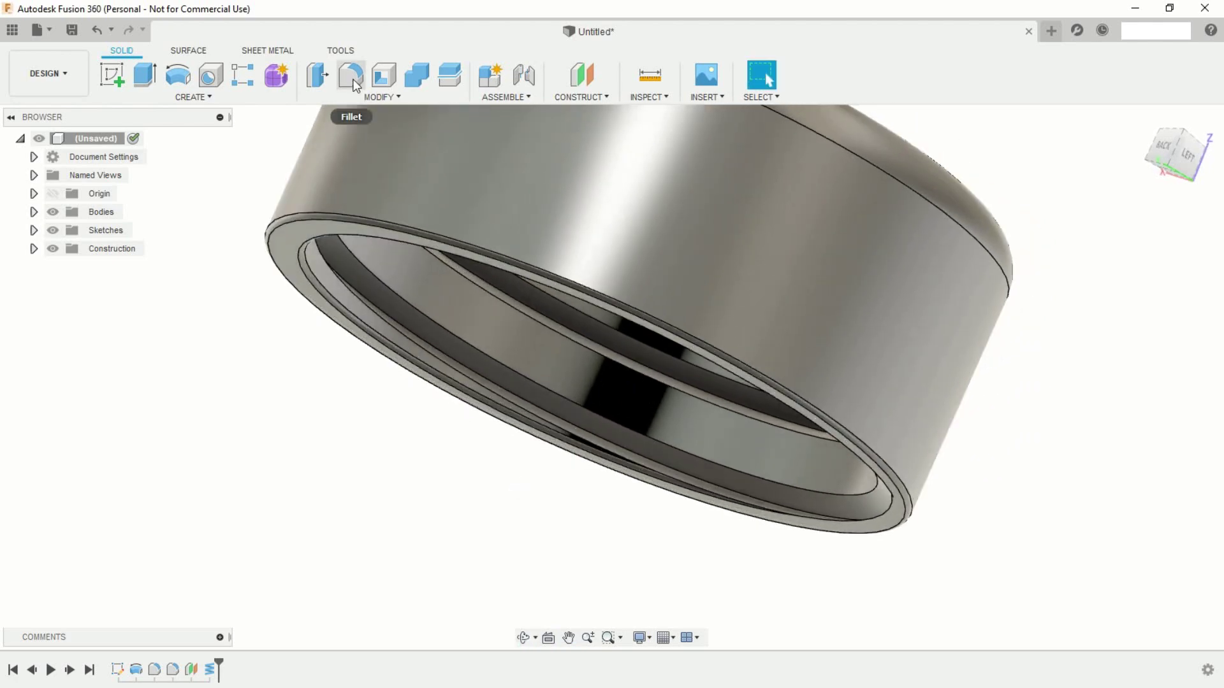
left_click(353, 82)
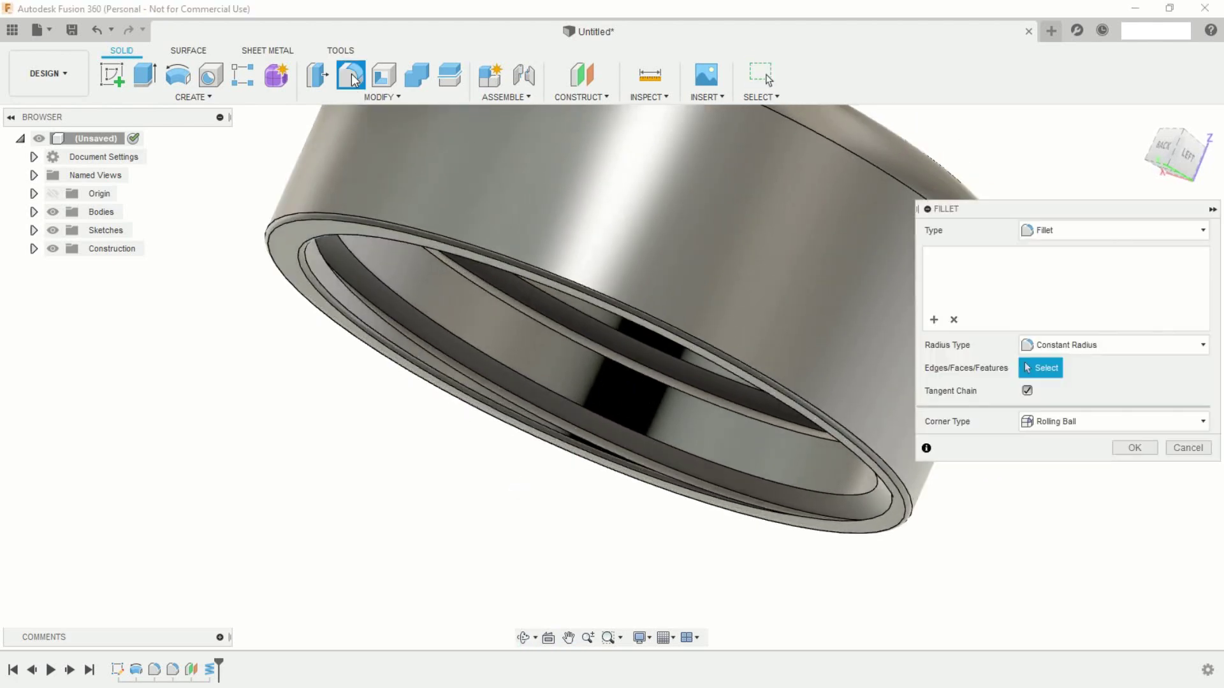
left_click(566, 327)
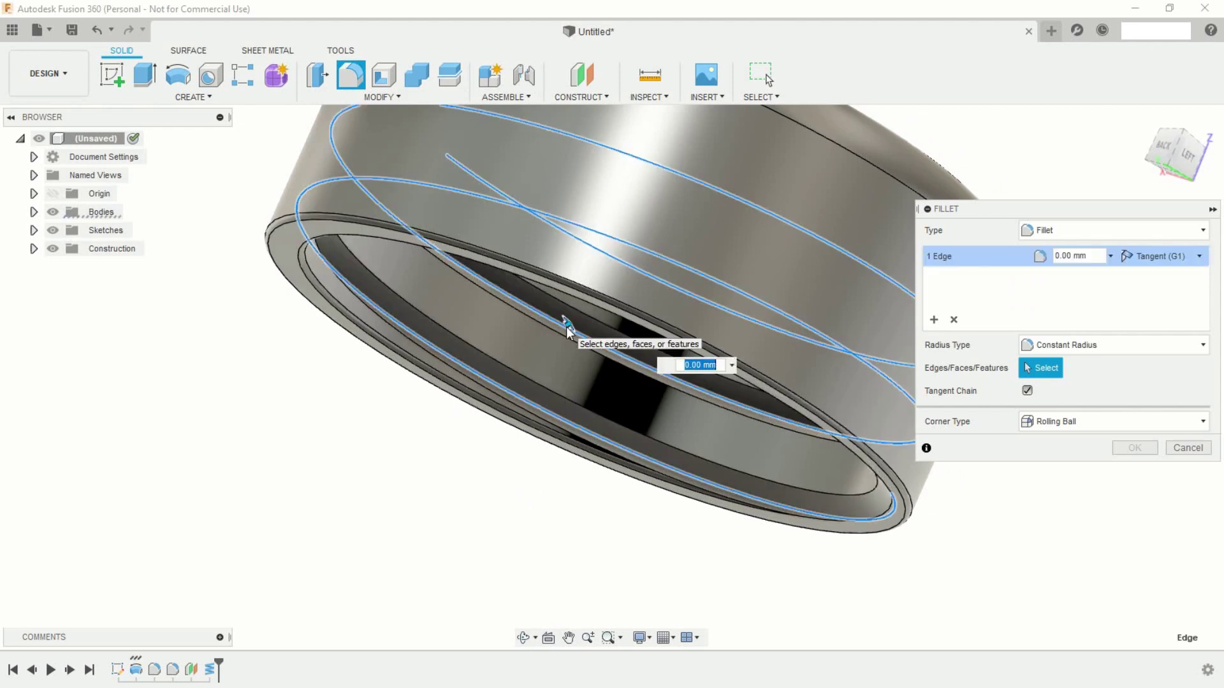
type("0.4")
key("Return")
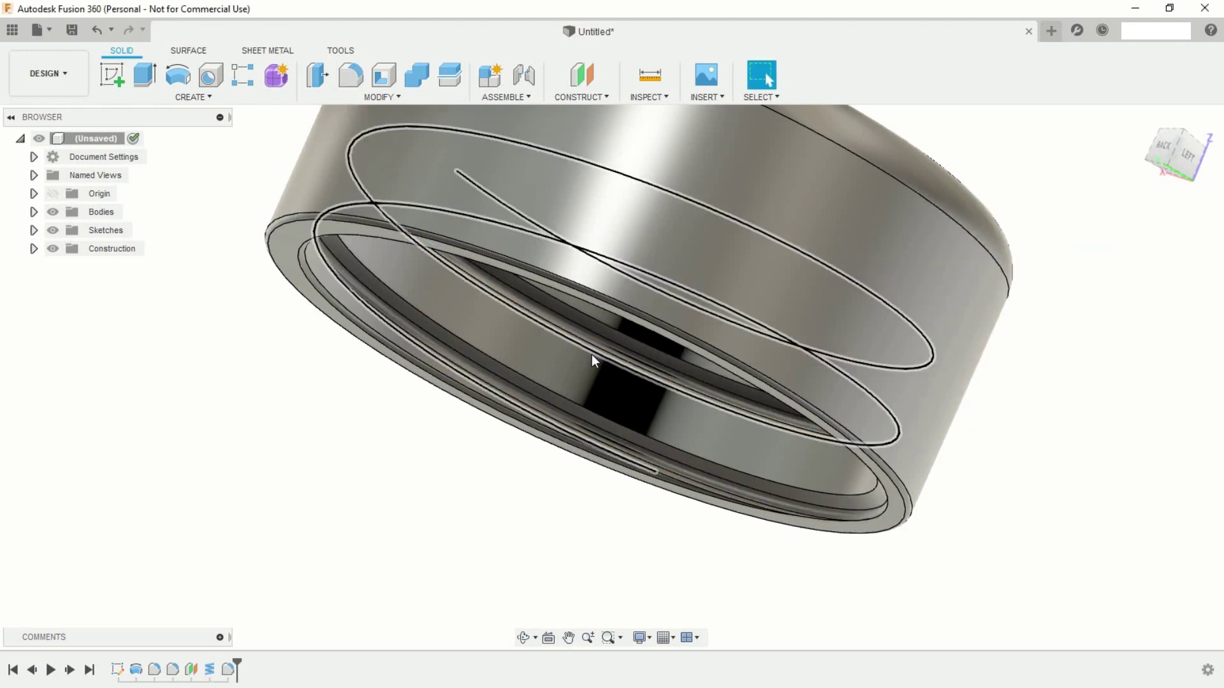
- Start a new sketch on the flat top face of the cap
scroll(541, 482, "down", 6)
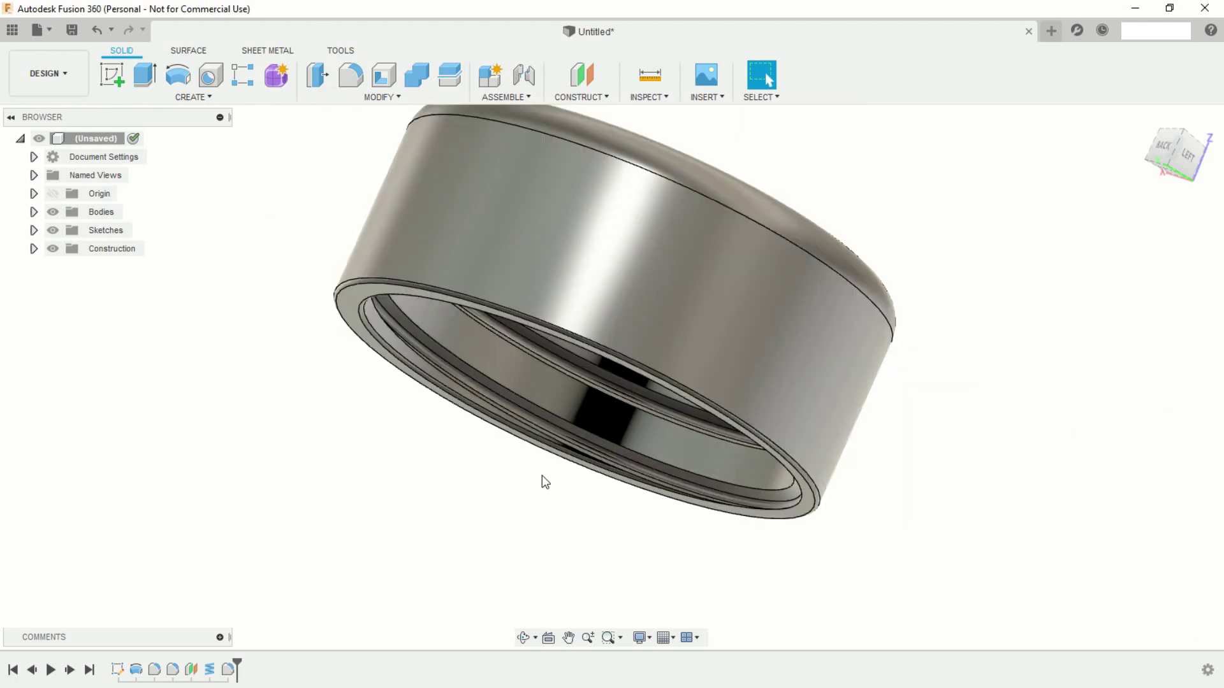
middle_click_drag(587, 244, 440, 265, "shift")
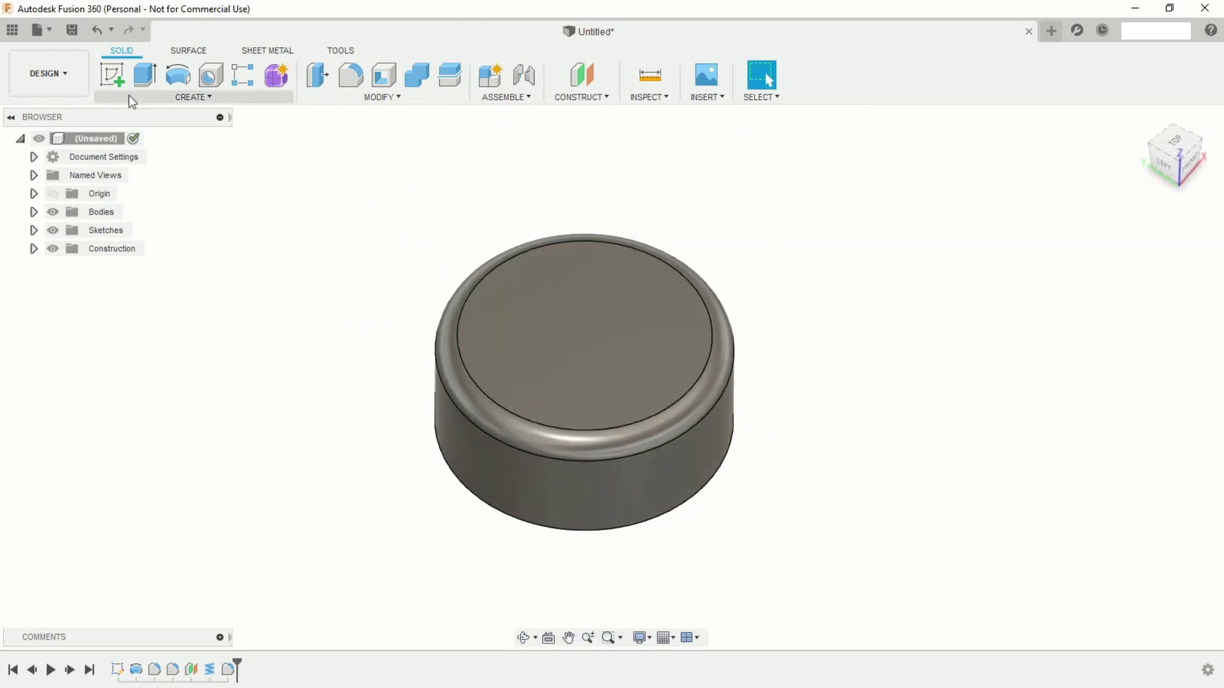
left_click(114, 74)
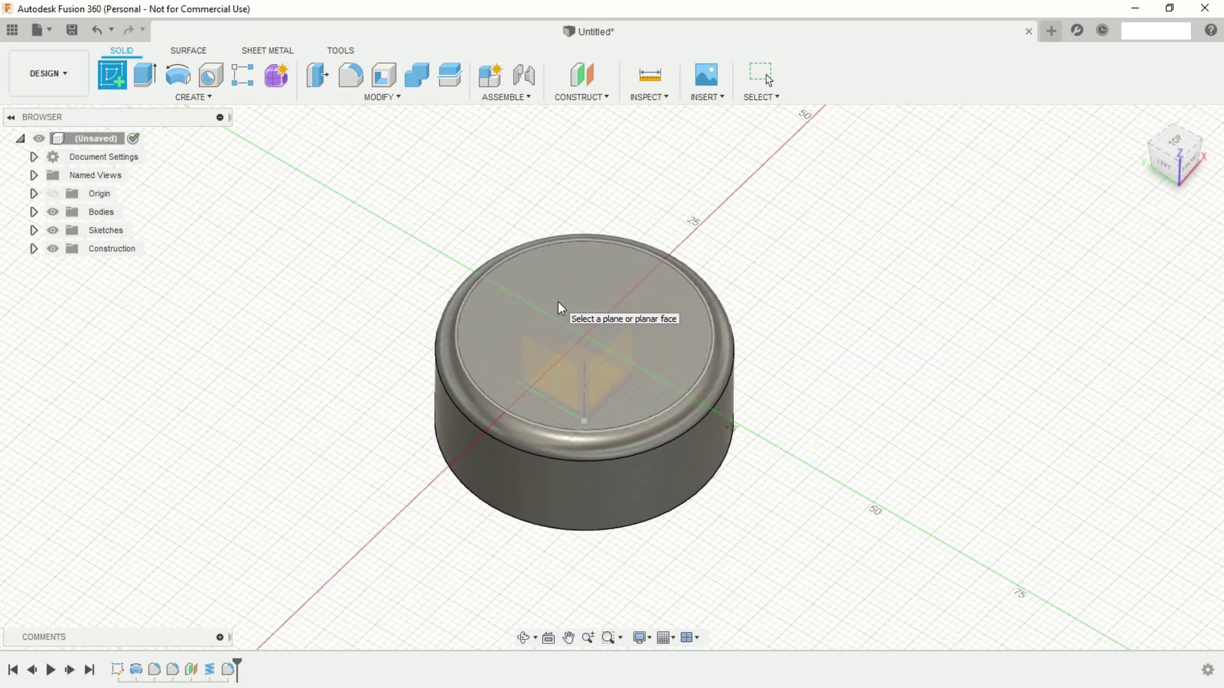
left_click(557, 301)
middle_click_drag(558, 329, 557, 331)
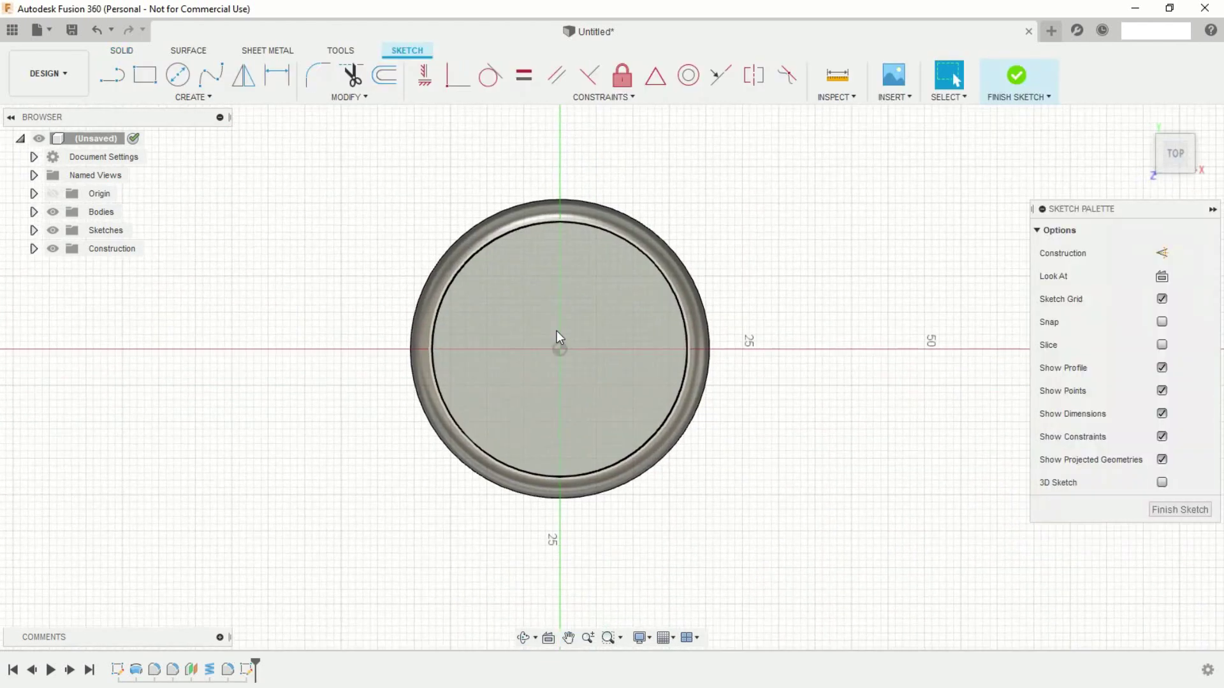
- Sketch a 40 mm diameter circle centred on the origin
scroll(557, 330, "up", 2)
left_click(183, 75)
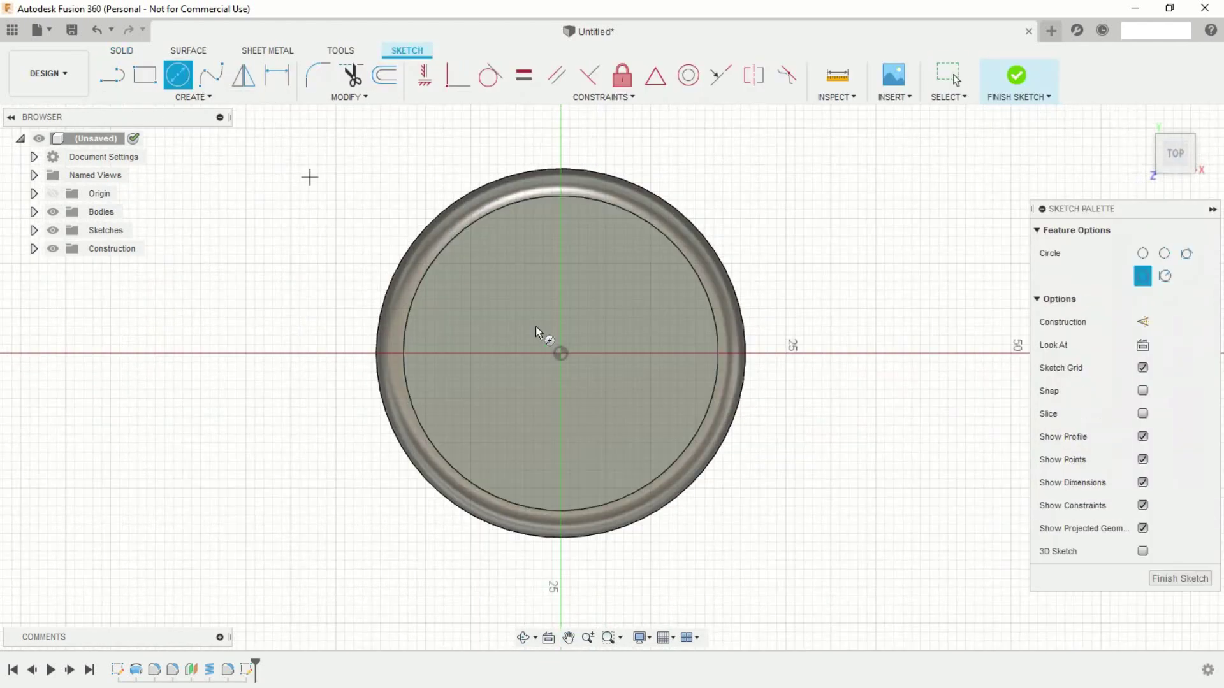
left_click(560, 353)
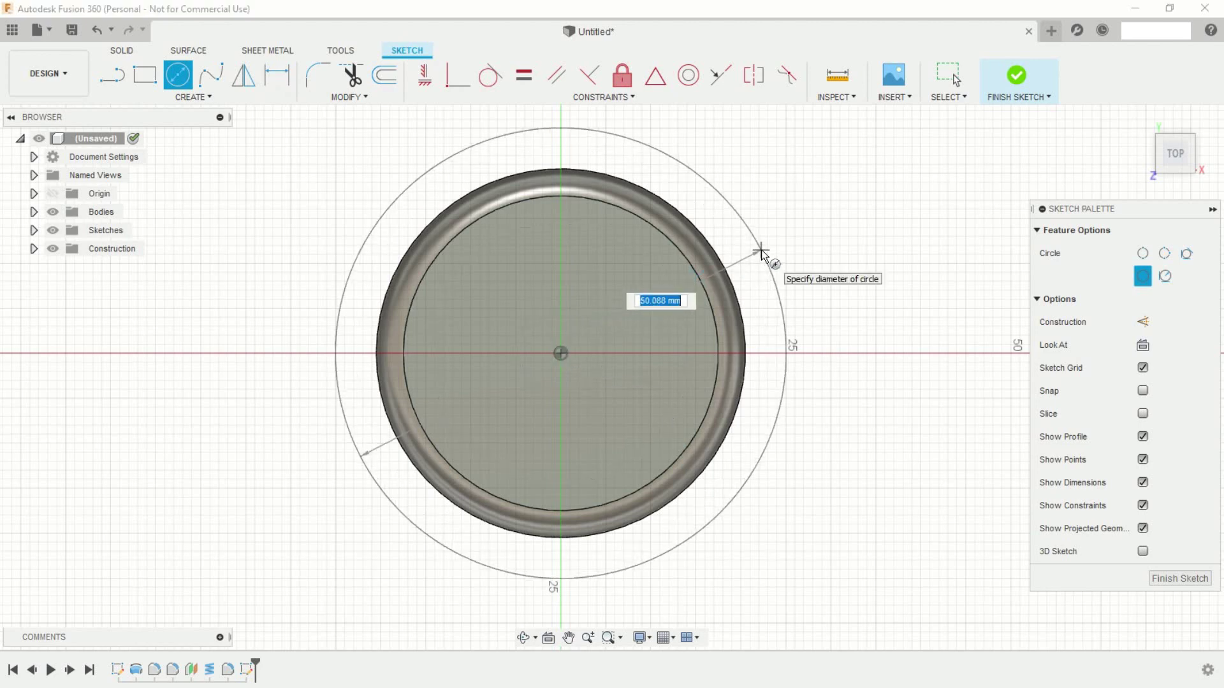
type("40")
key("Return")
key("Escape")
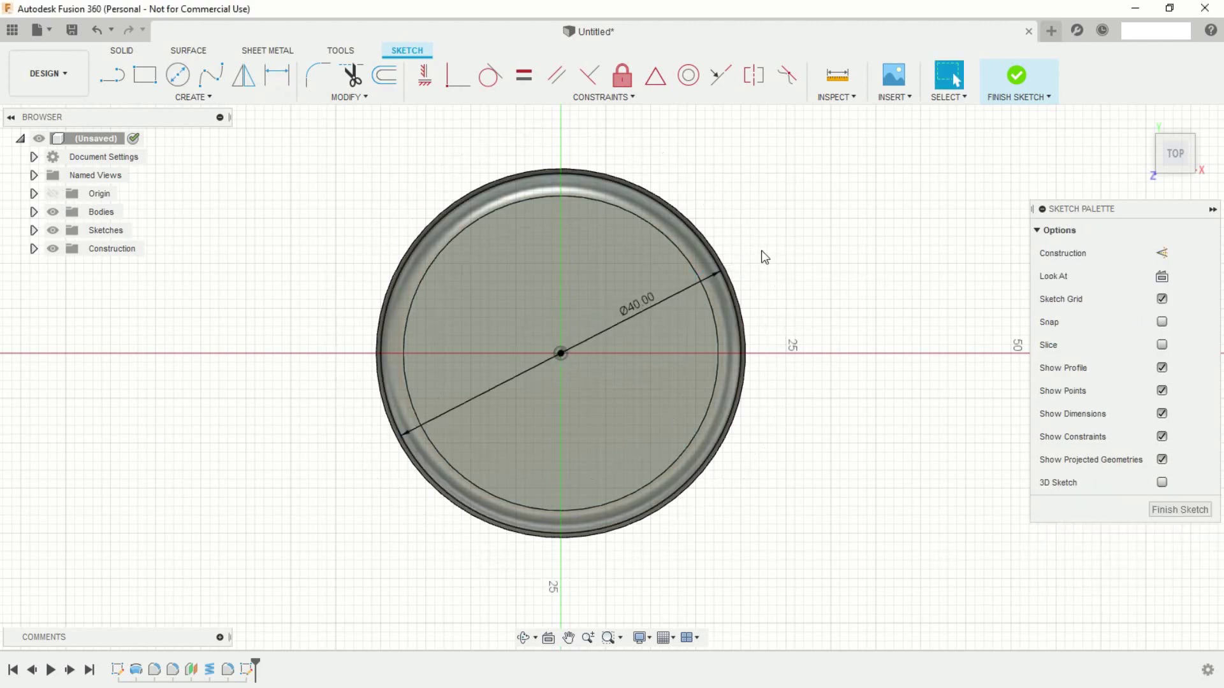
- Add a concentric 41 mm diameter circle centred on the origin
left_click(178, 75)
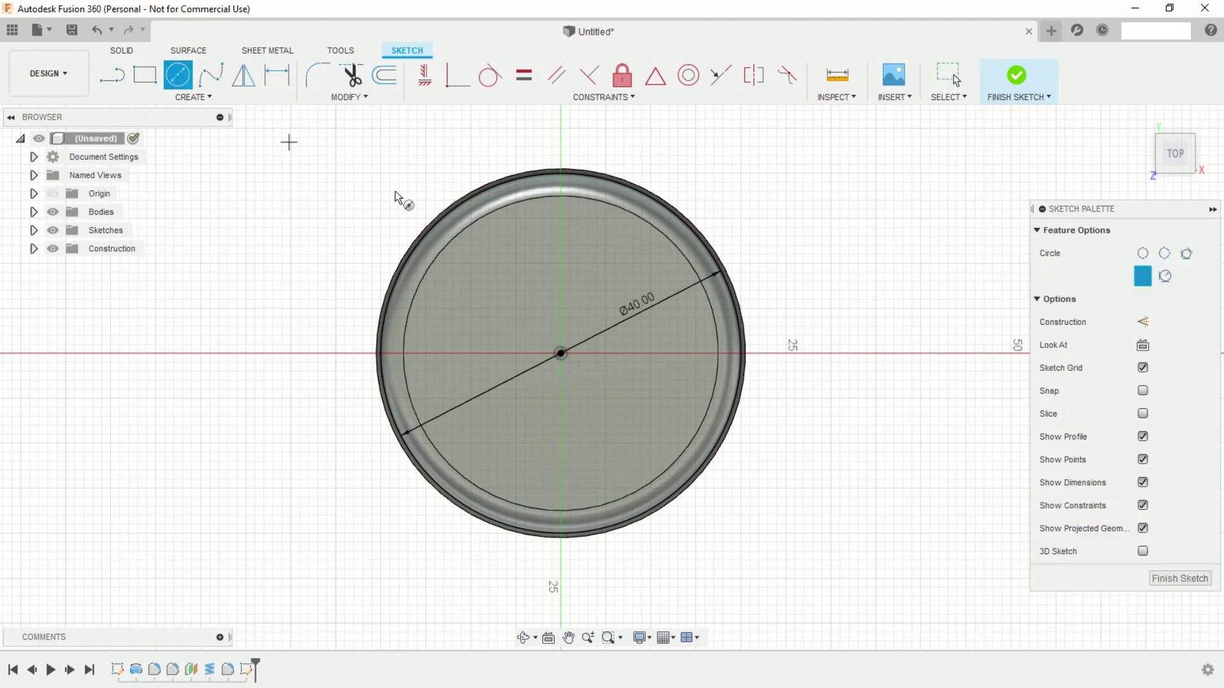
left_click(561, 354)
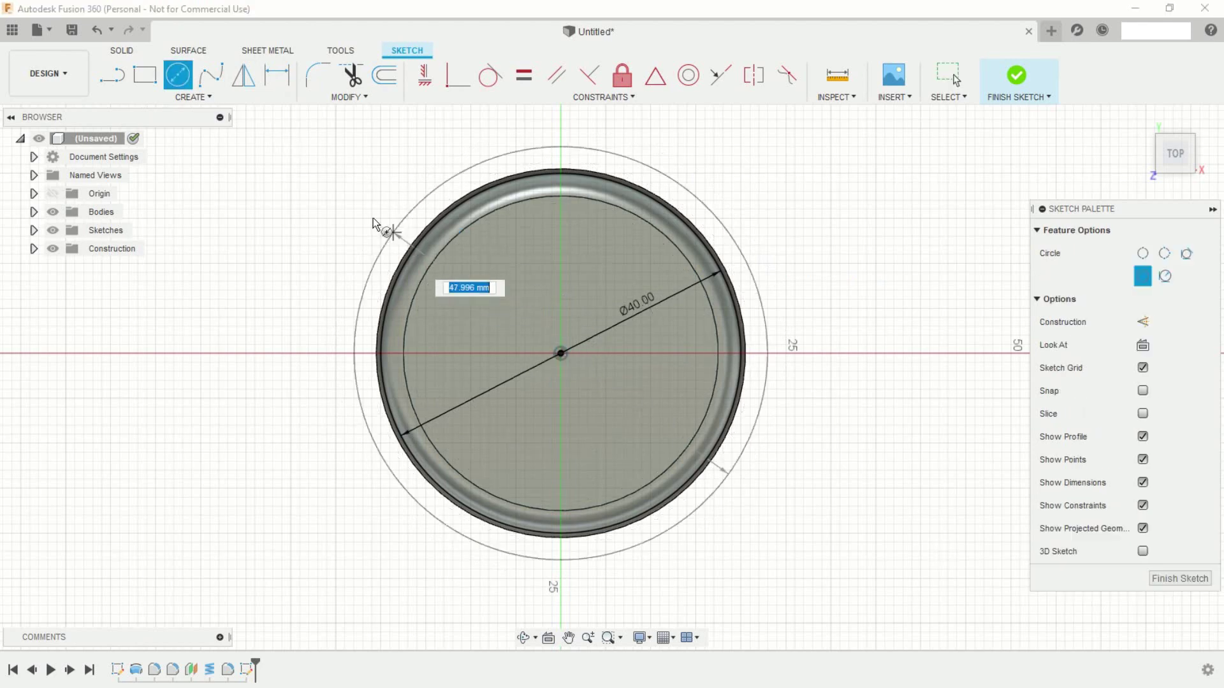
type("4")
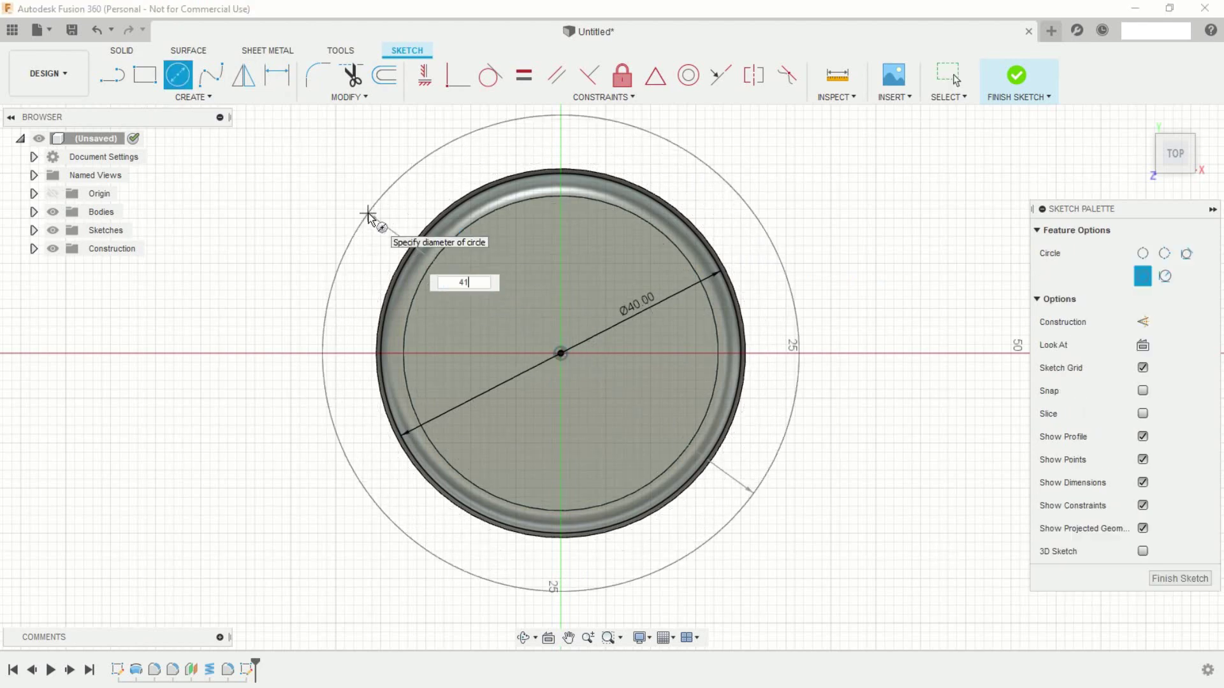
type("1")
key("Return")
key("Escape")
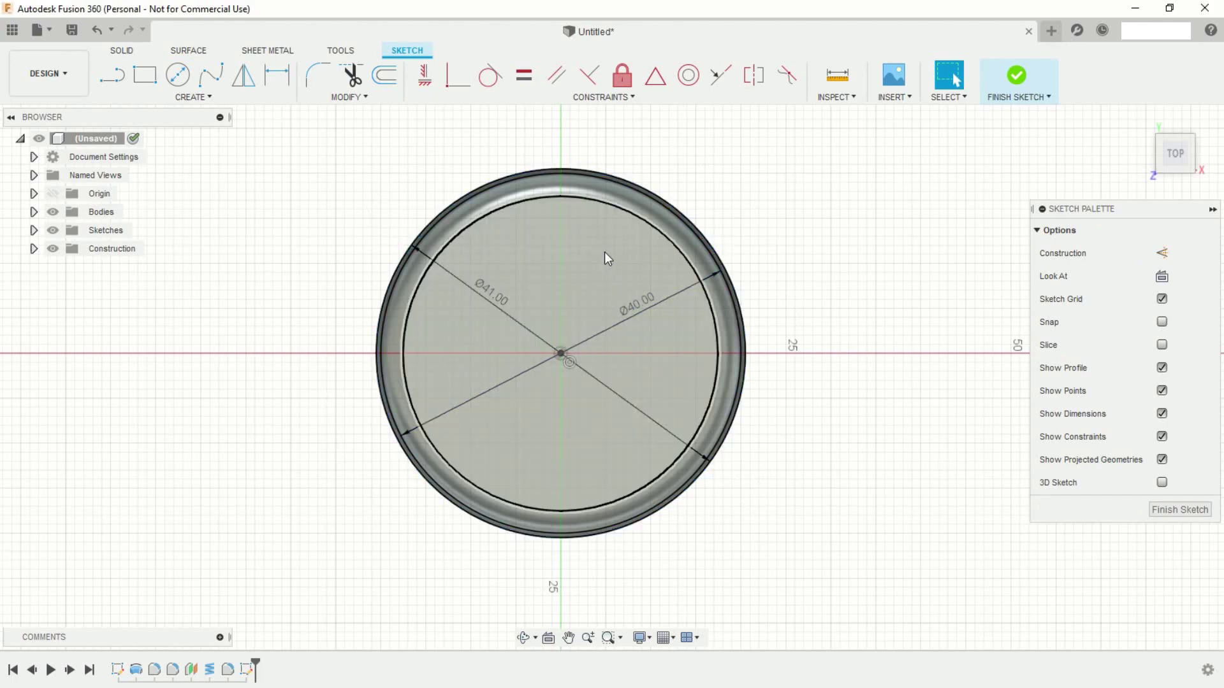
- Draw a vertical line on the vertical axis joining the 40 mm and 41 mm circles at their uppermost points
mouse_move(605, 251)
middle_mouse_down()
mouse_move(595, 357)
mouse_move(586, 348)
middle_mouse_up()
scroll(586, 347, "up", 2)
scroll(581, 354, "up", 6)
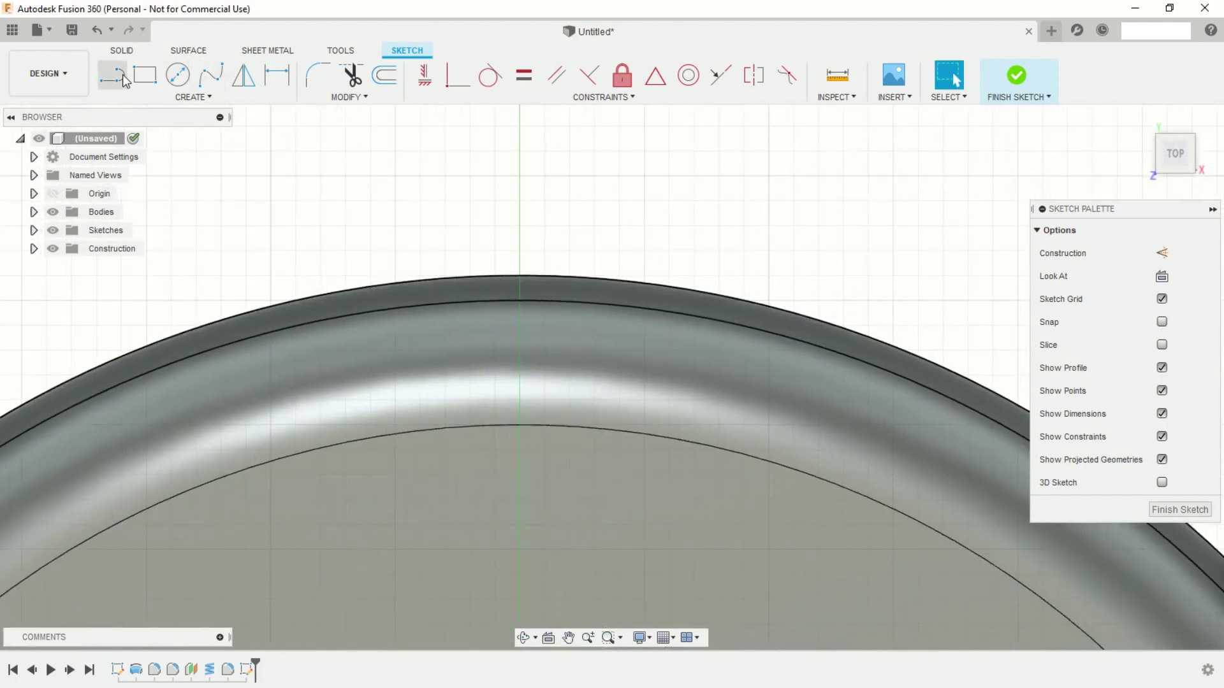
left_click(120, 74)
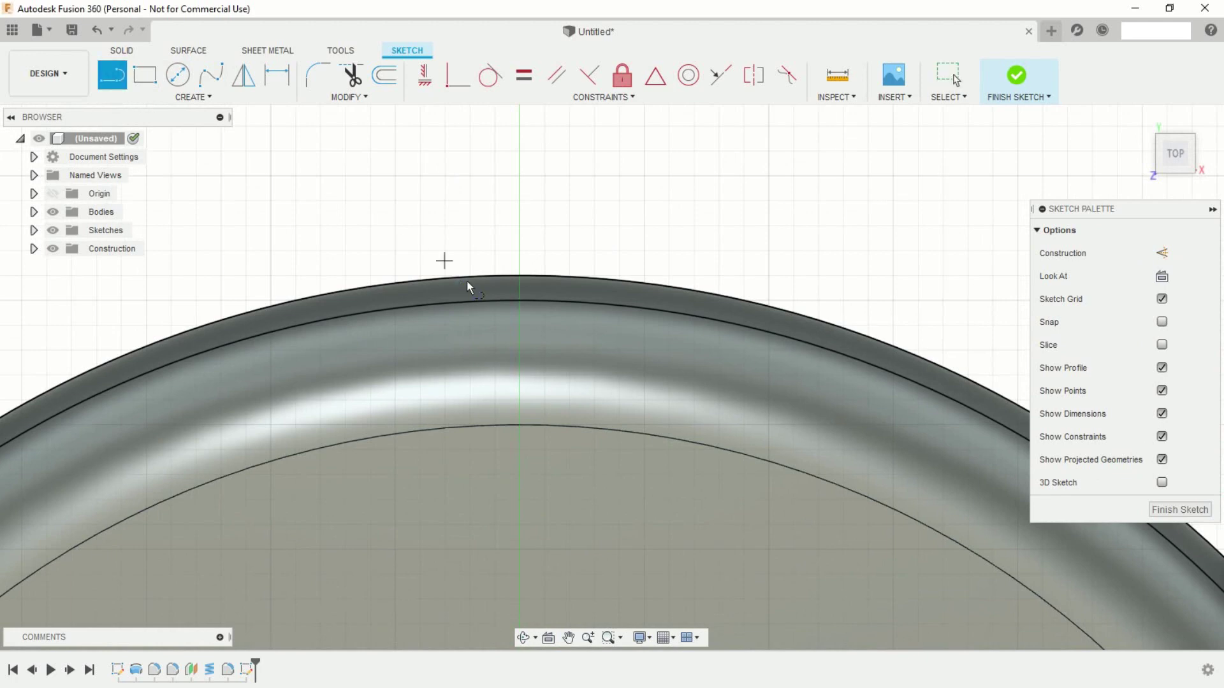
left_click(519, 300)
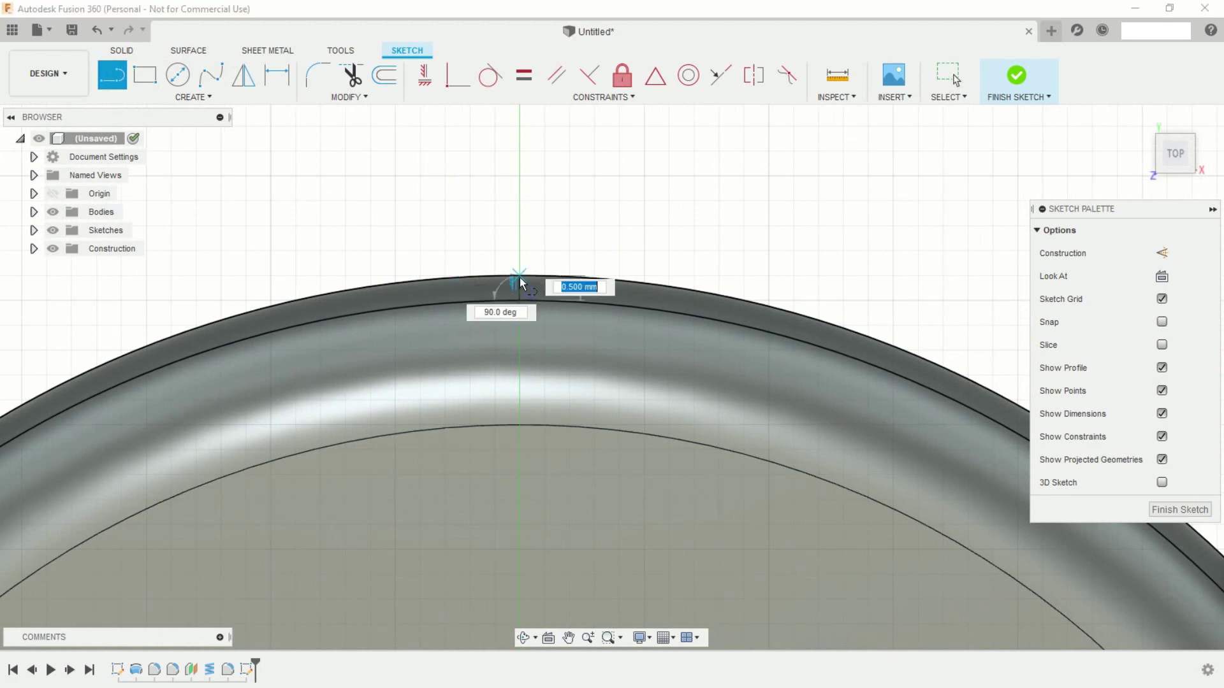
key("Escape")
key("Escape")
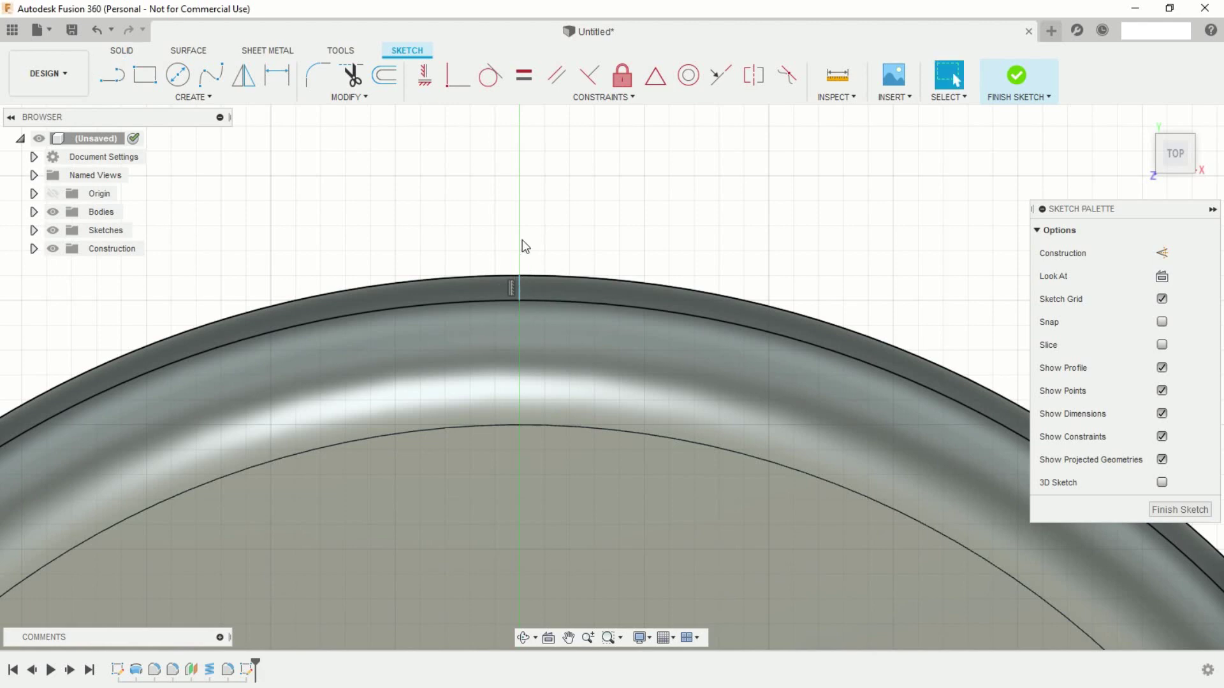
- Apply a coincident constraint between the short vertical line and the sketch origin
left_click(455, 77)
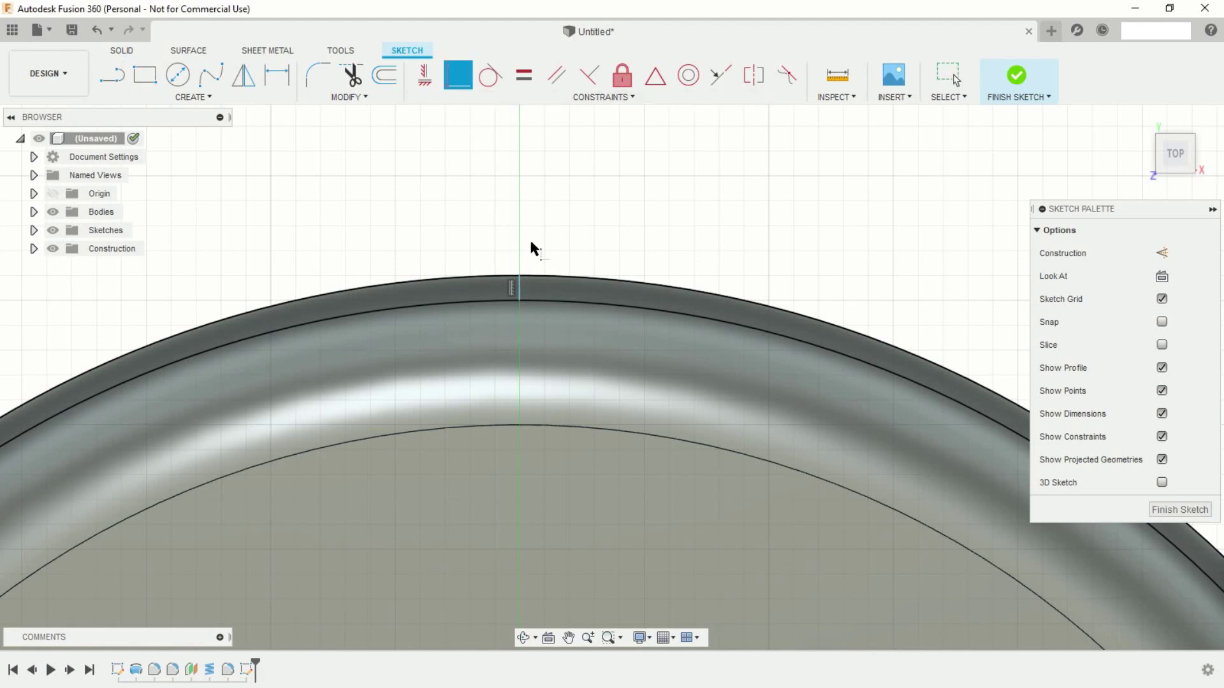
left_click(520, 292)
scroll(623, 260, "down", 5)
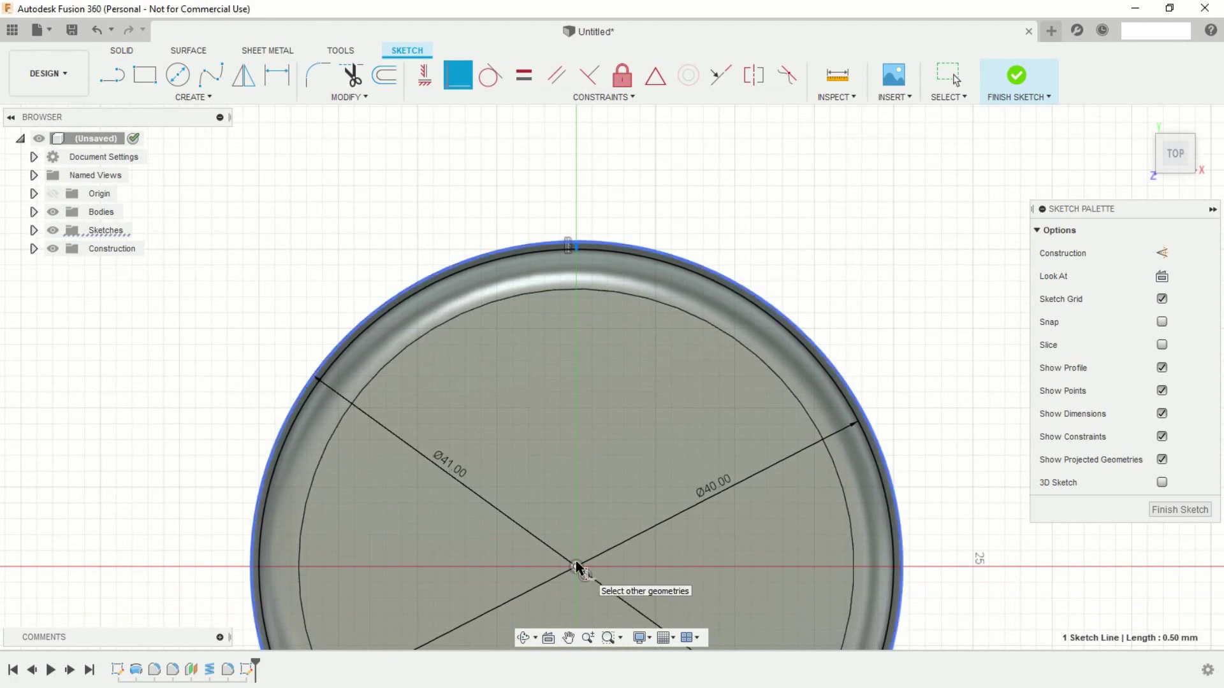
left_click(576, 568)
scroll(636, 390, "up", 4)
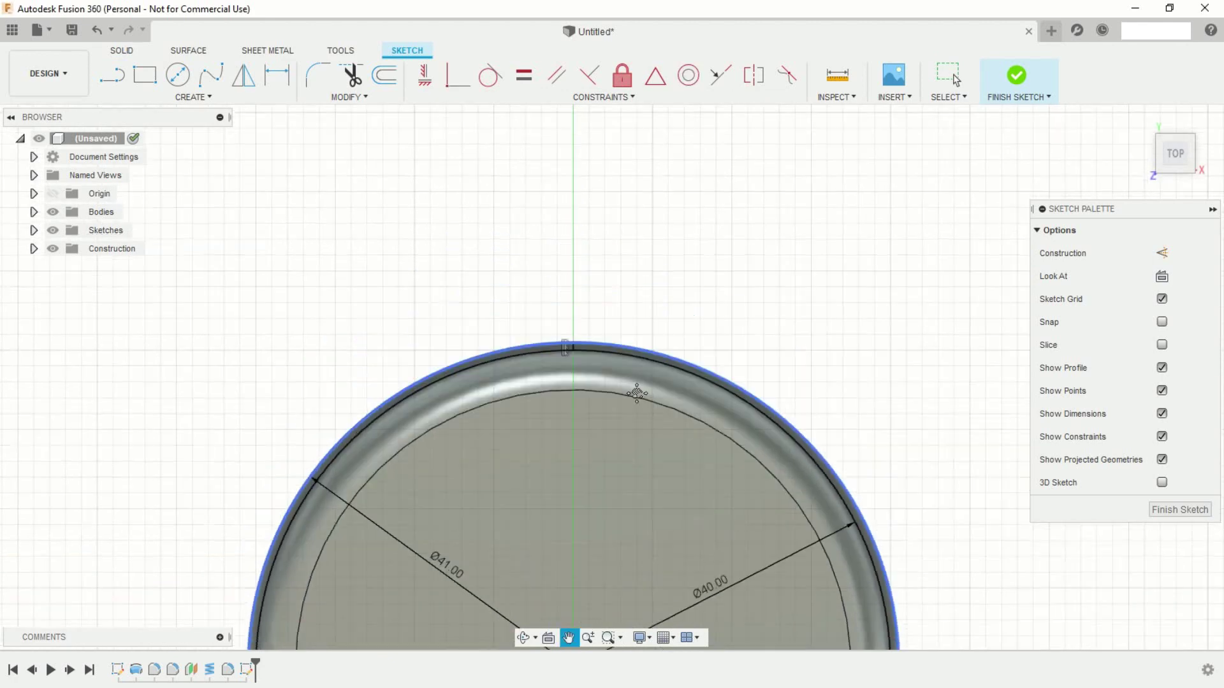
scroll(593, 374, "up", 5)
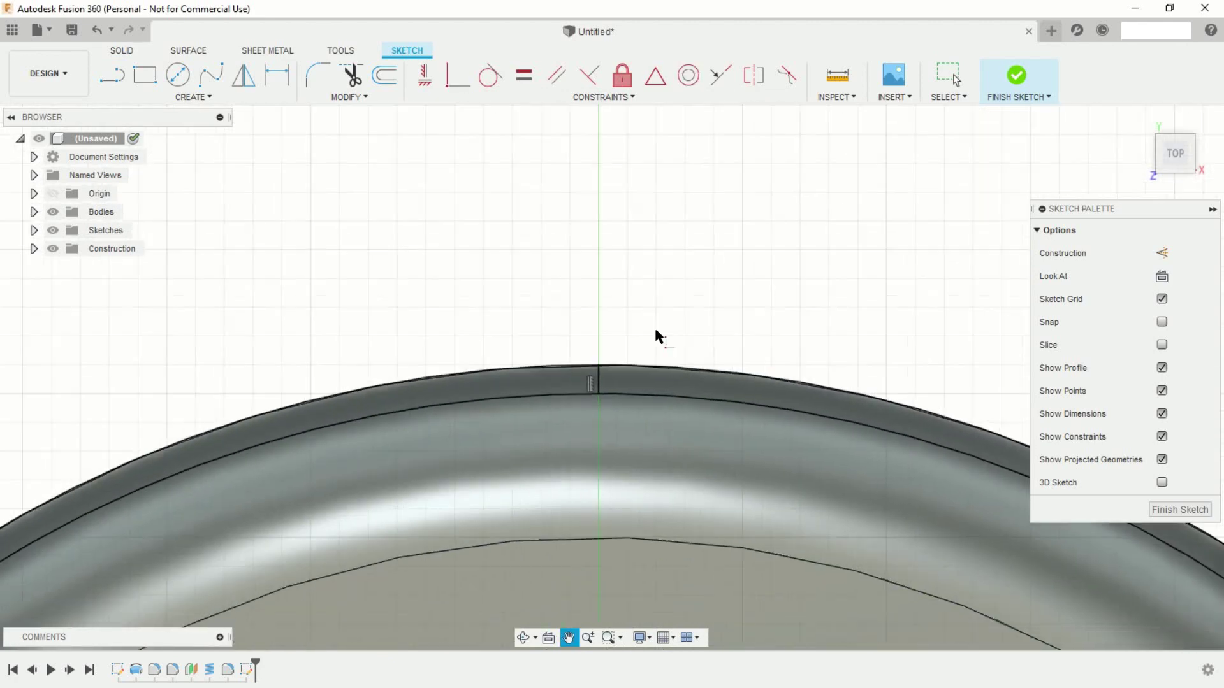
scroll(643, 333, "up", 5)
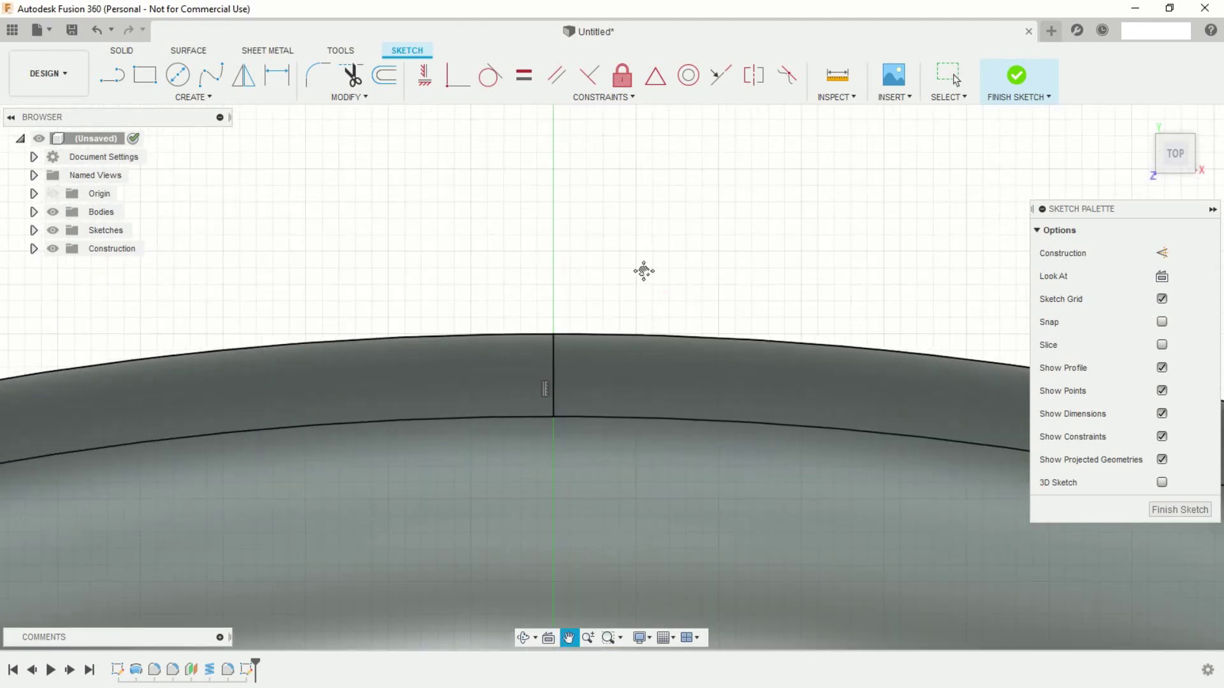
key("Escape")
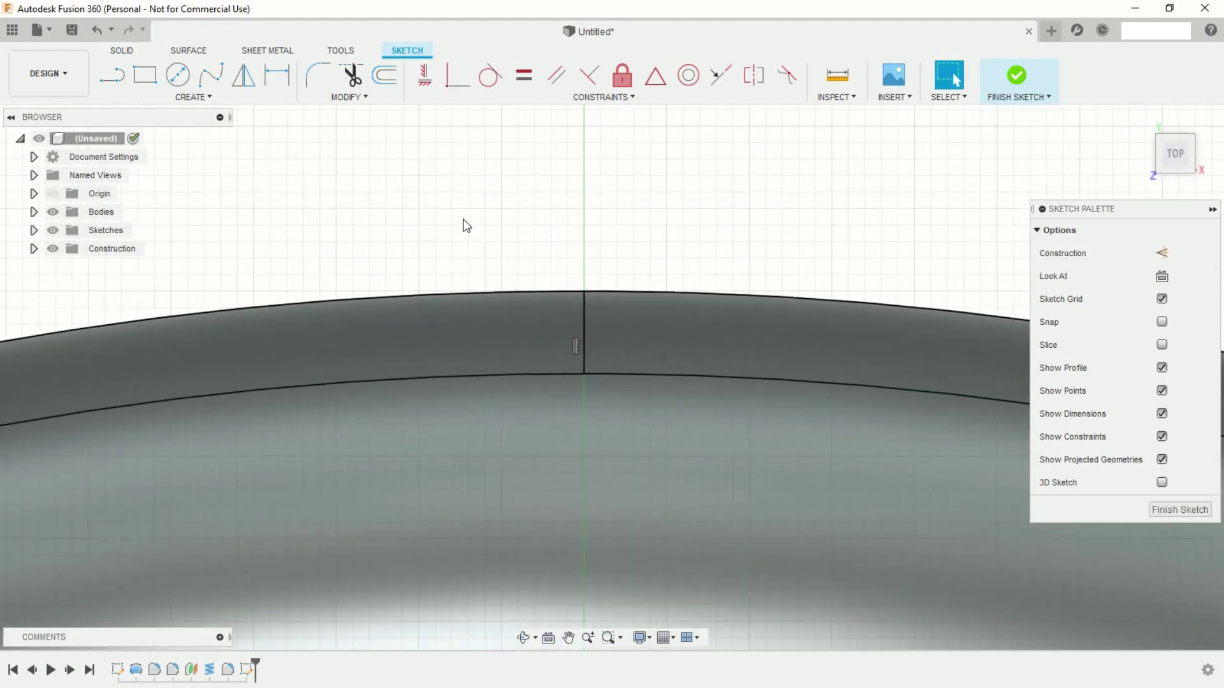
- Convert the short vertical line between the two circles to a construction line
left_click(581, 325)
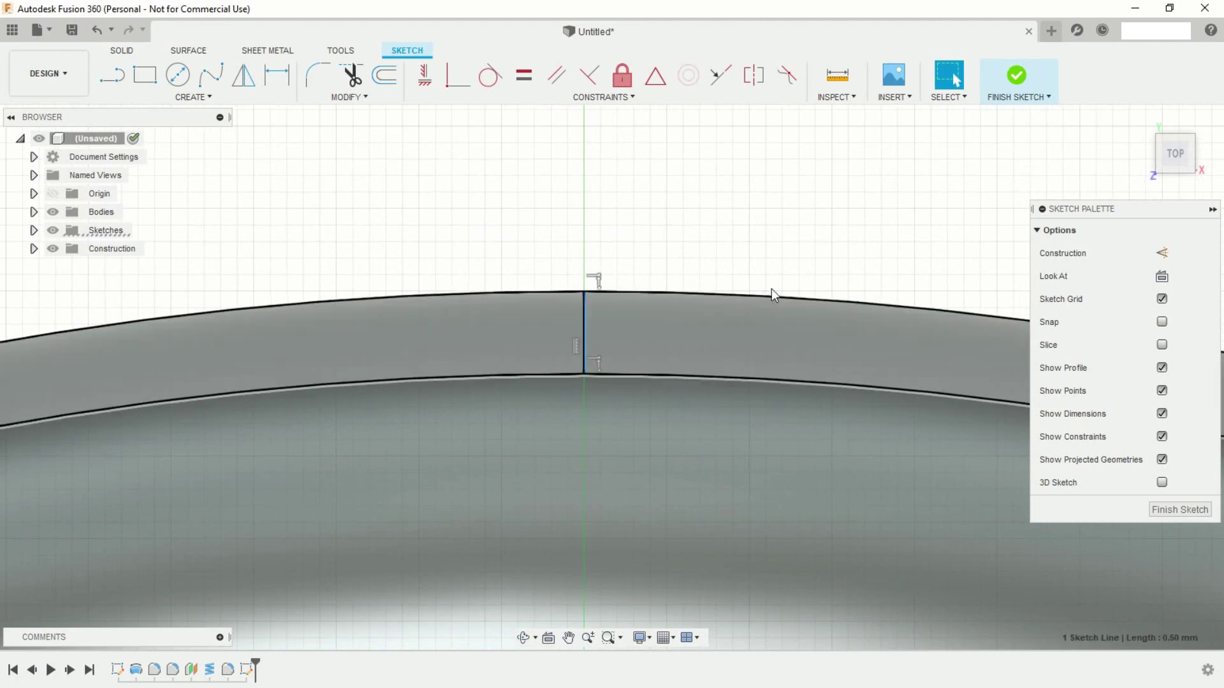
left_click(1162, 253)
left_click(753, 249)
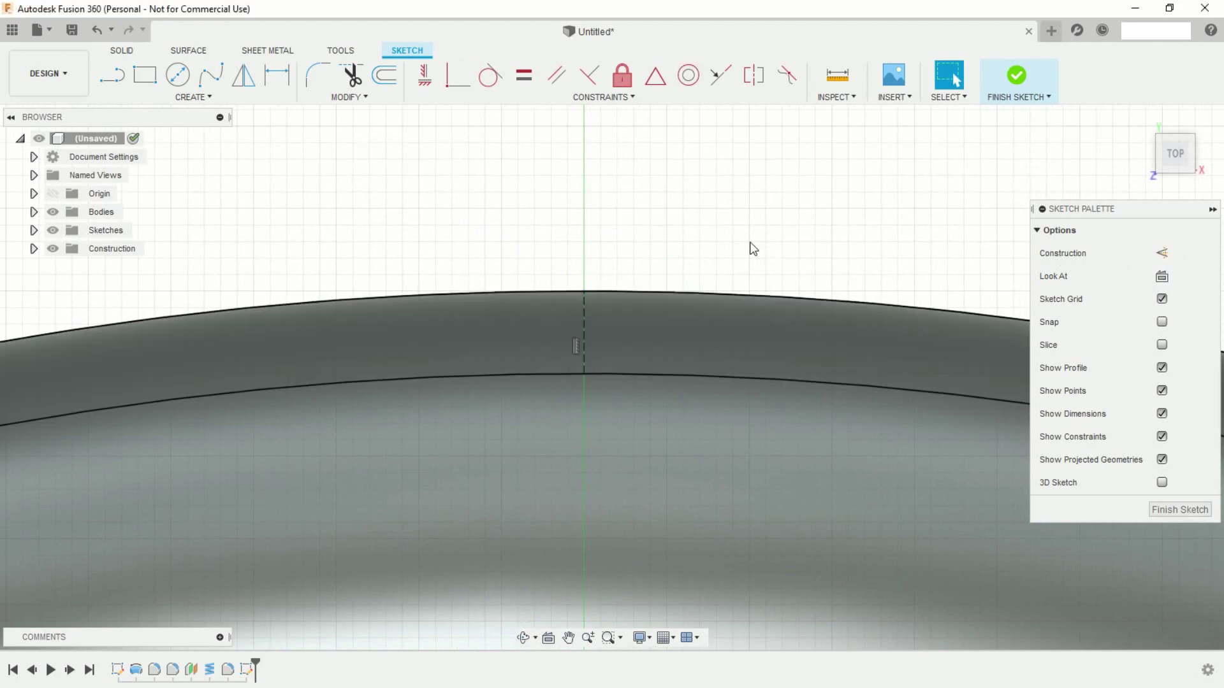
- Draw a second vertical line between the two circles, just left of the construction line
left_click(123, 82)
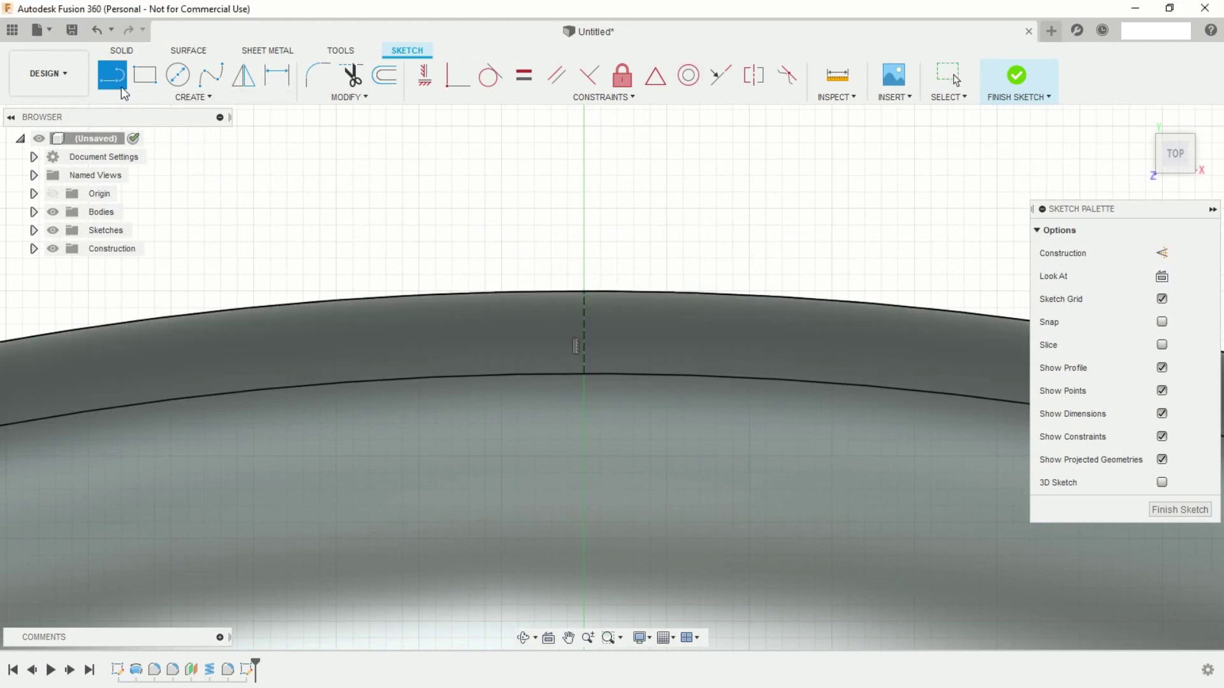
left_click(529, 373)
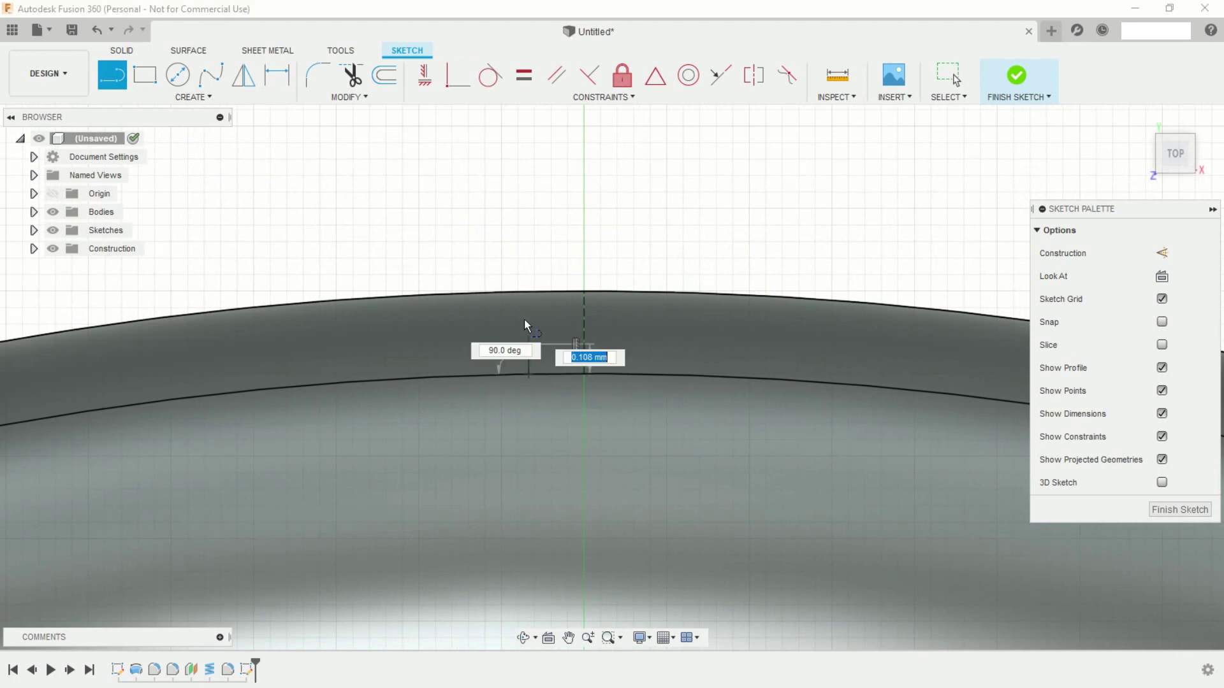
double_click(529, 292)
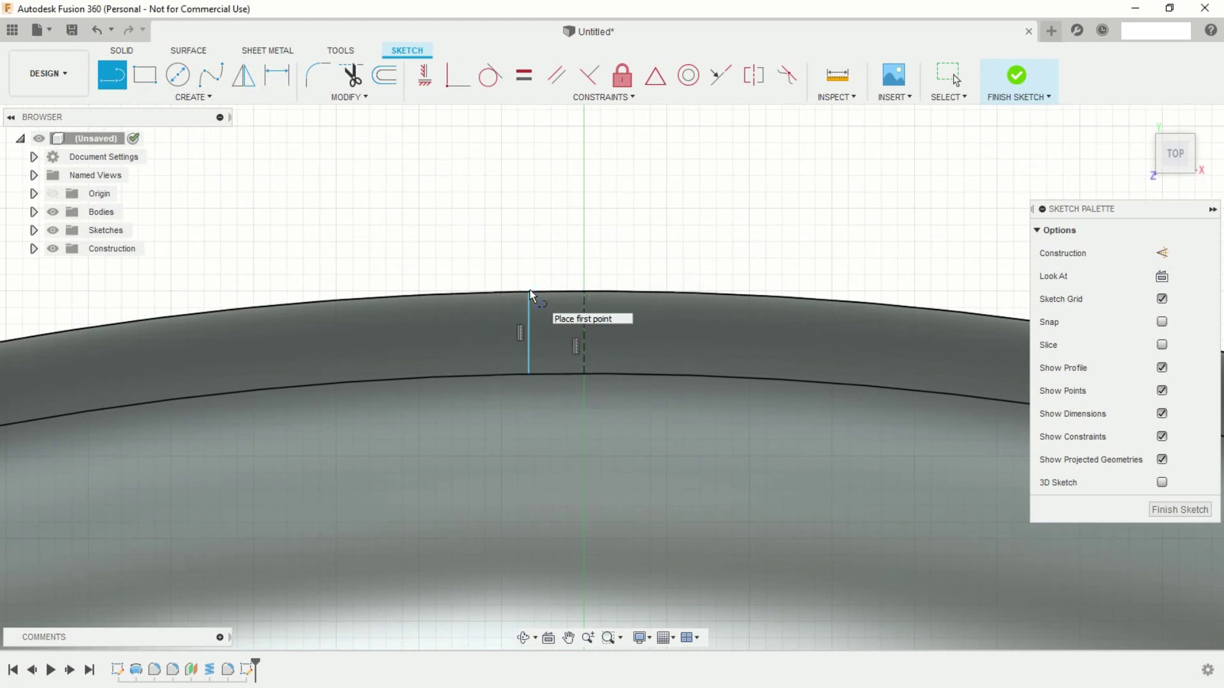
key("Escape")
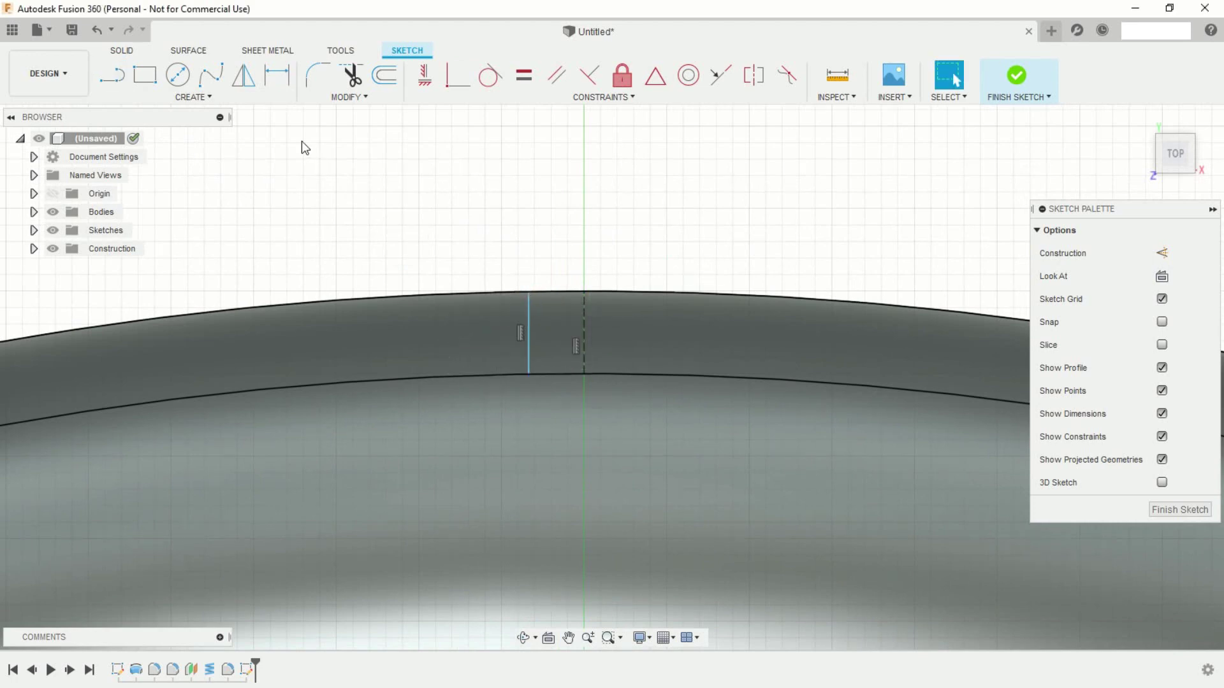
- Dimension the distance between the new vertical line and the construction line to 0.5 mm
left_click(277, 75)
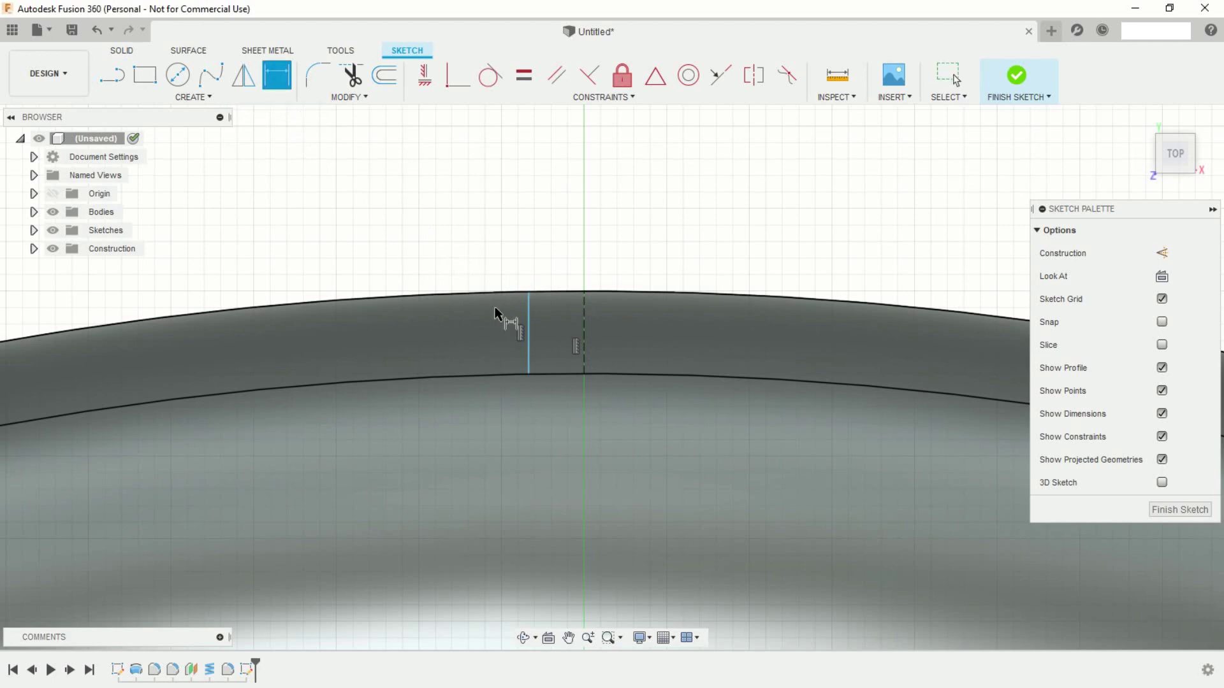
left_click(528, 323)
left_click(584, 325)
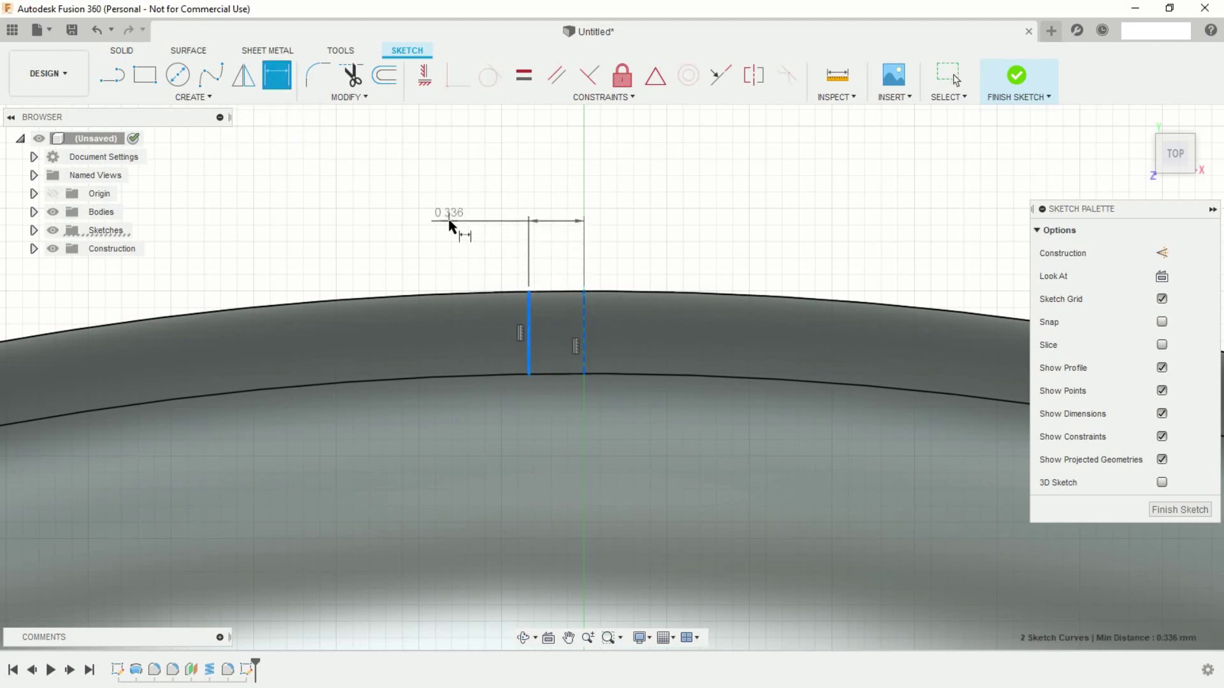
left_click(451, 221)
type("0.5")
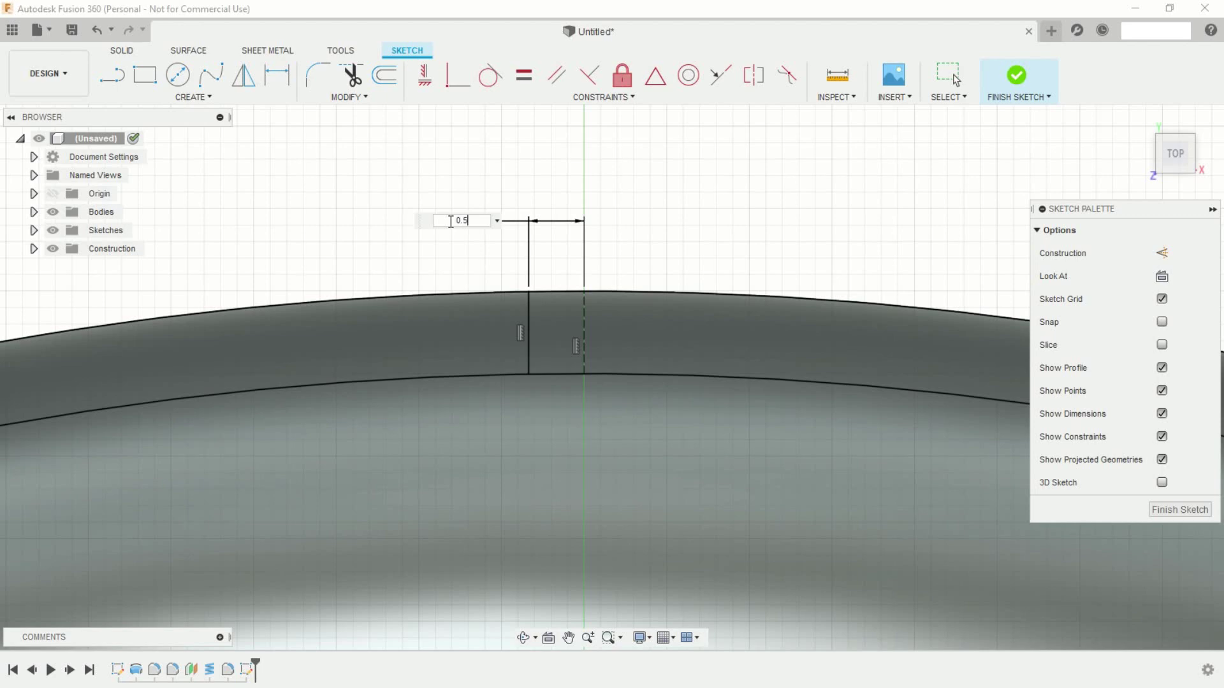
key("Return")
key("Escape")
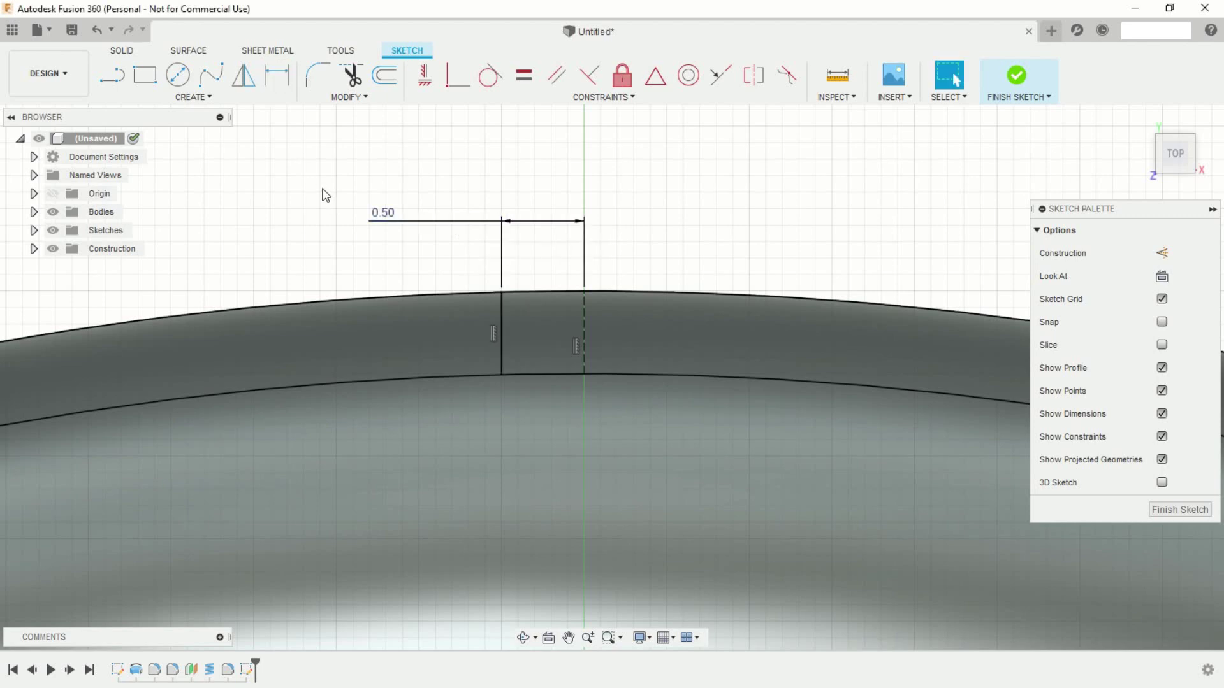
- Mirror the offset vertical line across the construction line to the other side
left_click(243, 75)
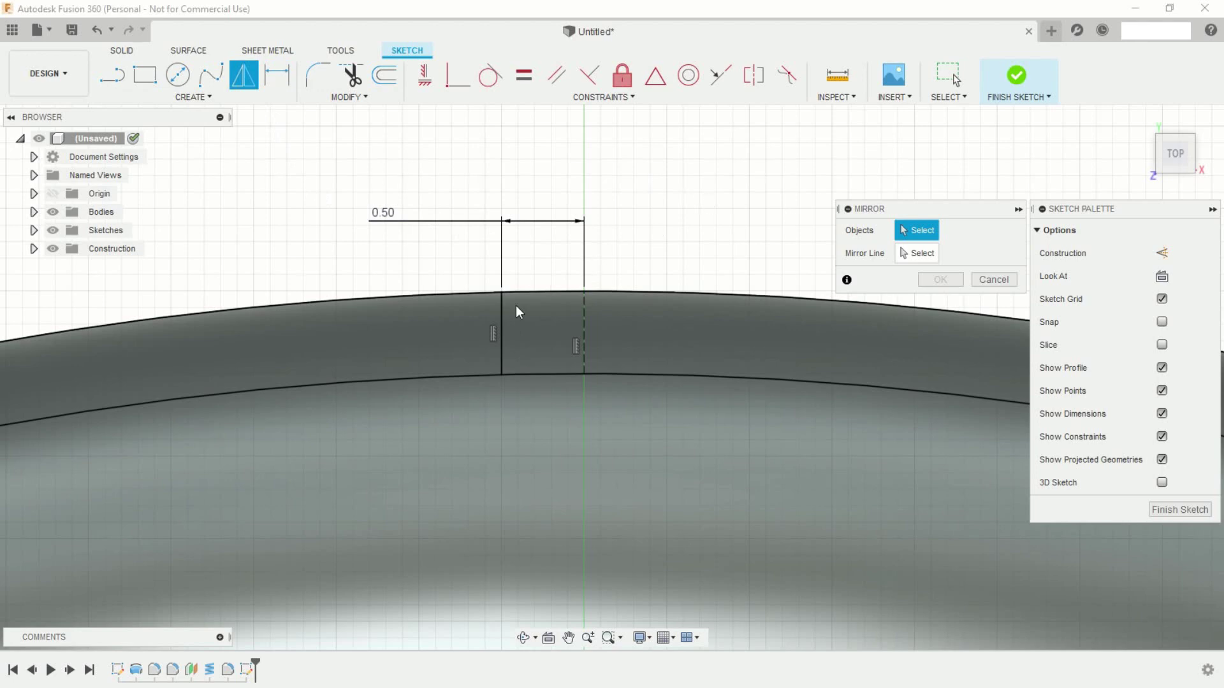
left_click(502, 320)
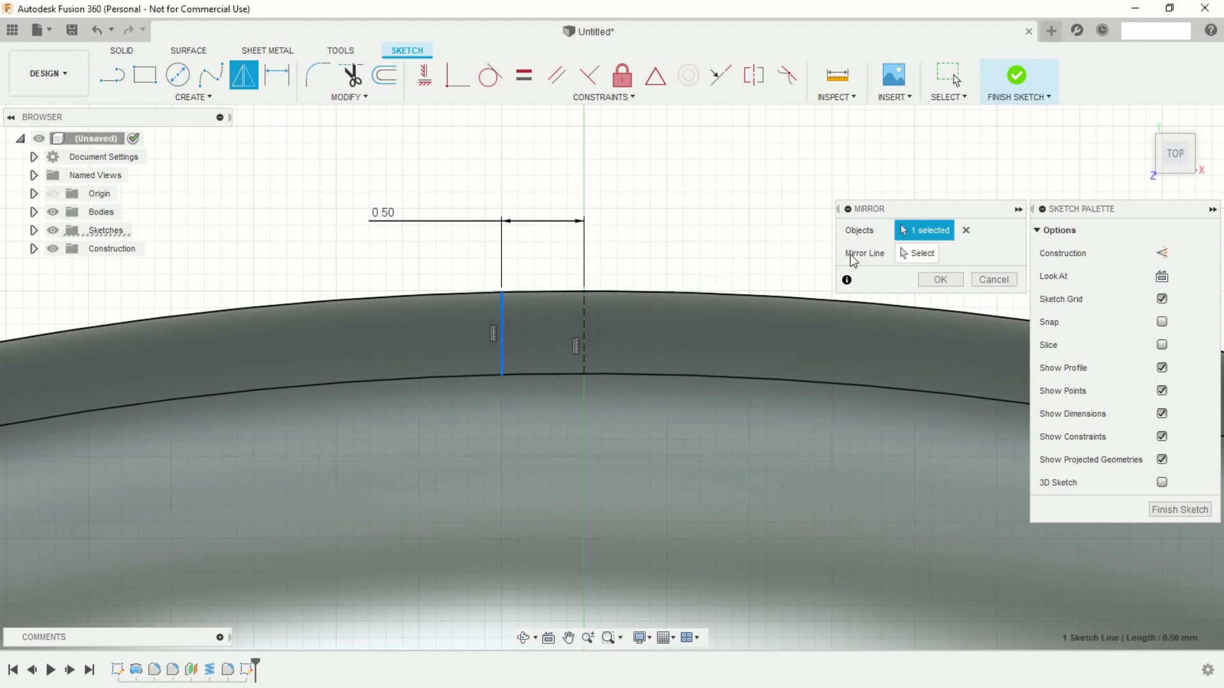
left_click(910, 253)
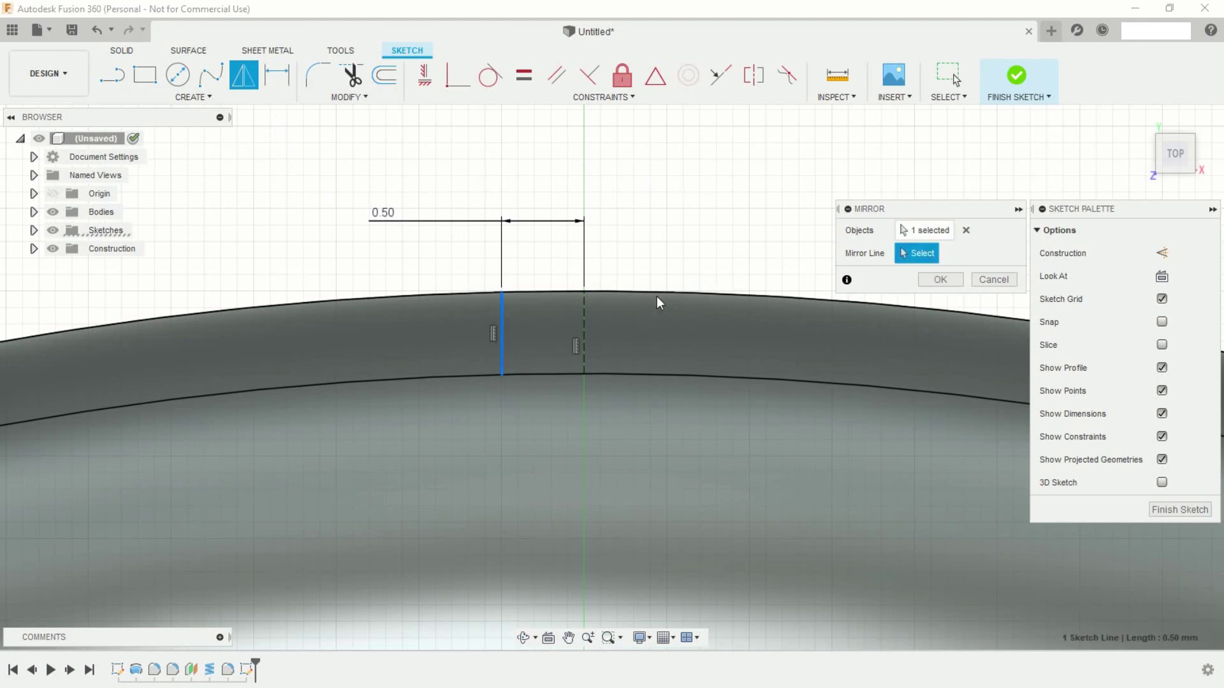
left_click(583, 313)
left_click(940, 279)
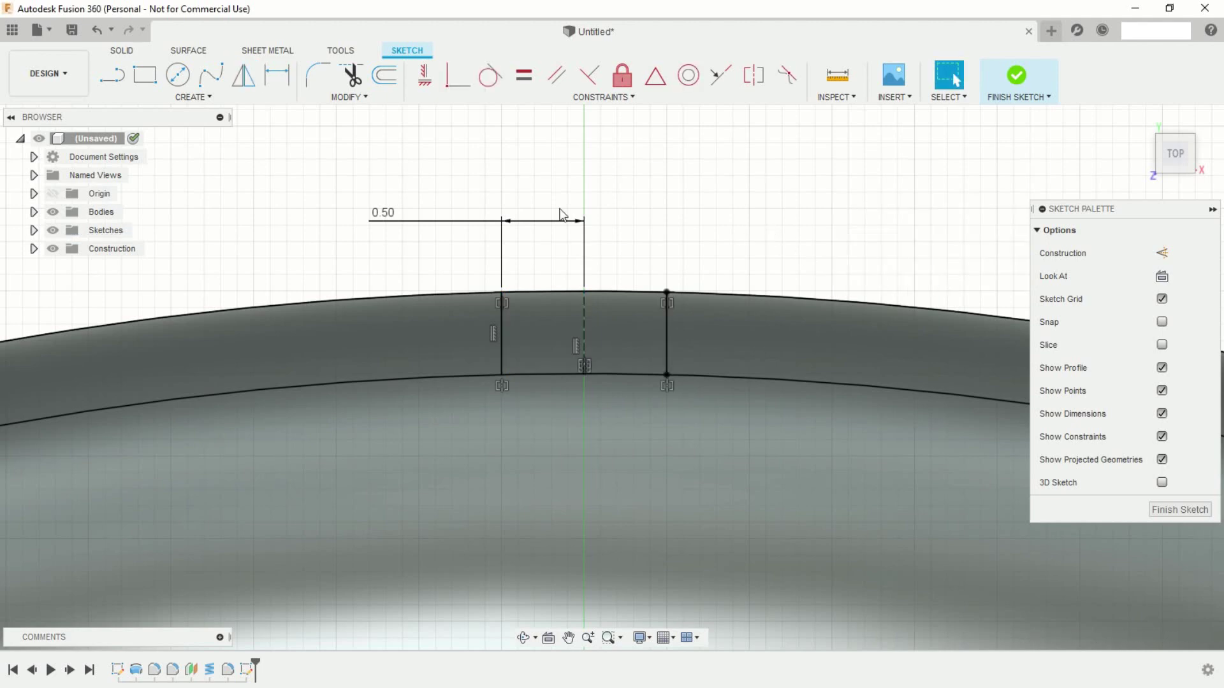
- Trim both circles outside the two short vertical lines, leaving only the small grip profile, and finish the sketch
left_click(349, 76)
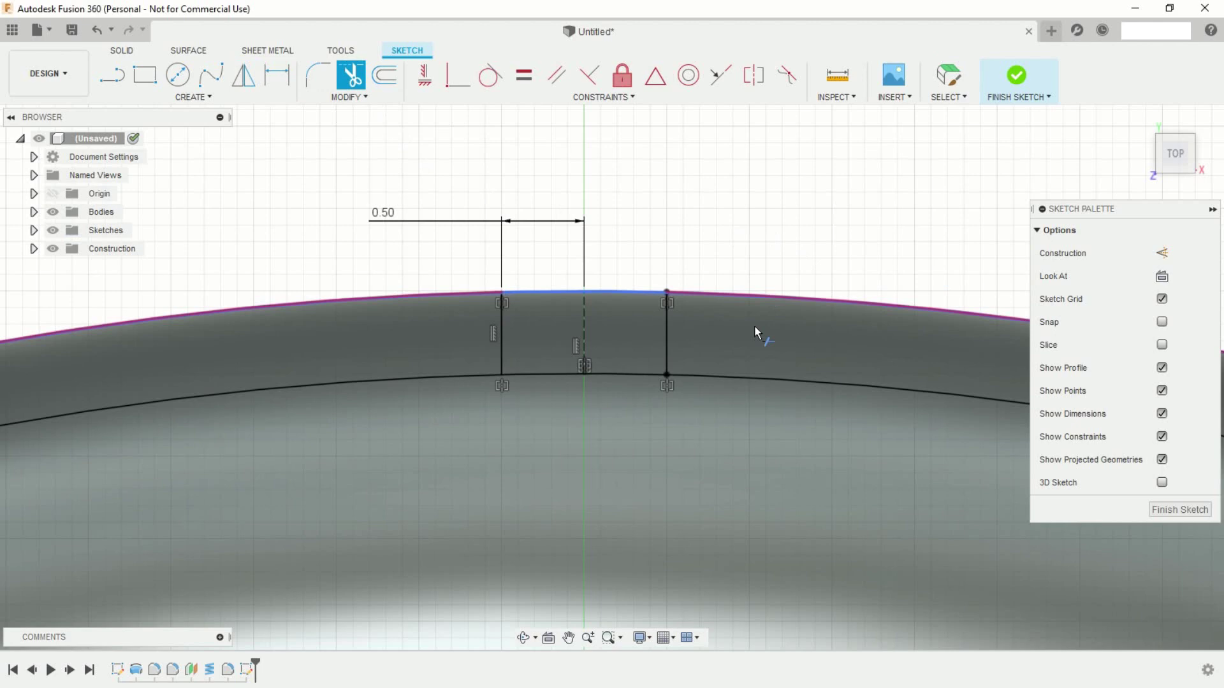
left_click(725, 376)
left_click(722, 295)
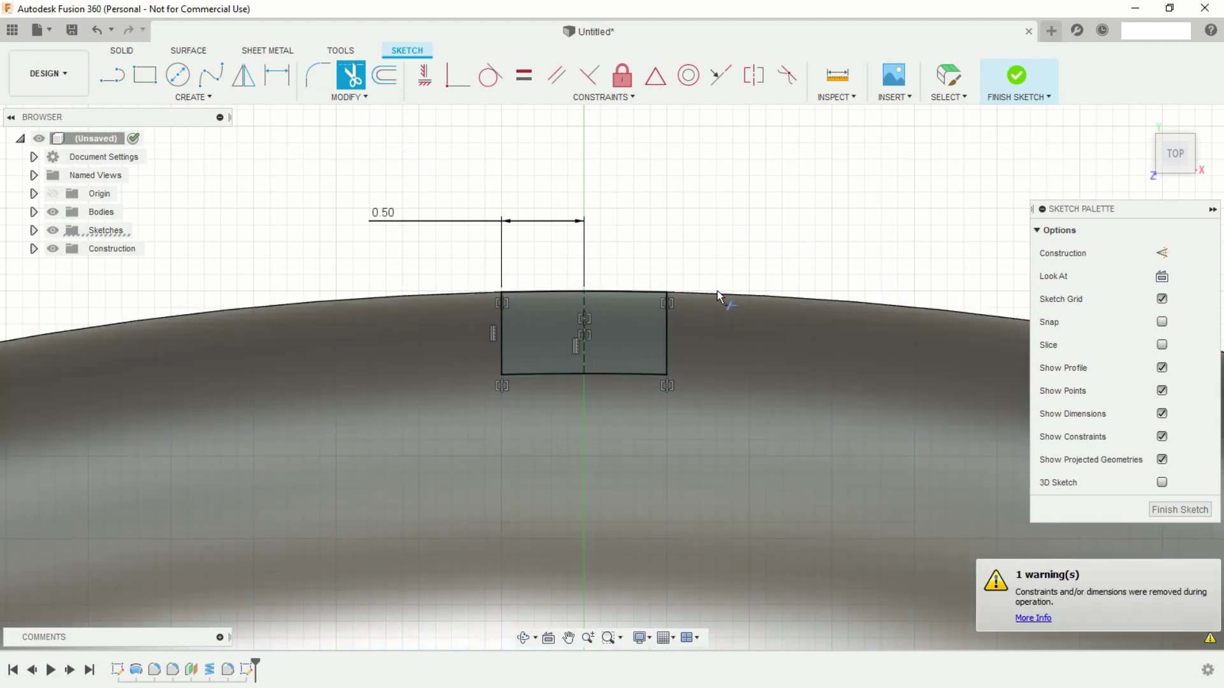
key("Escape")
scroll(725, 236, "down", 5)
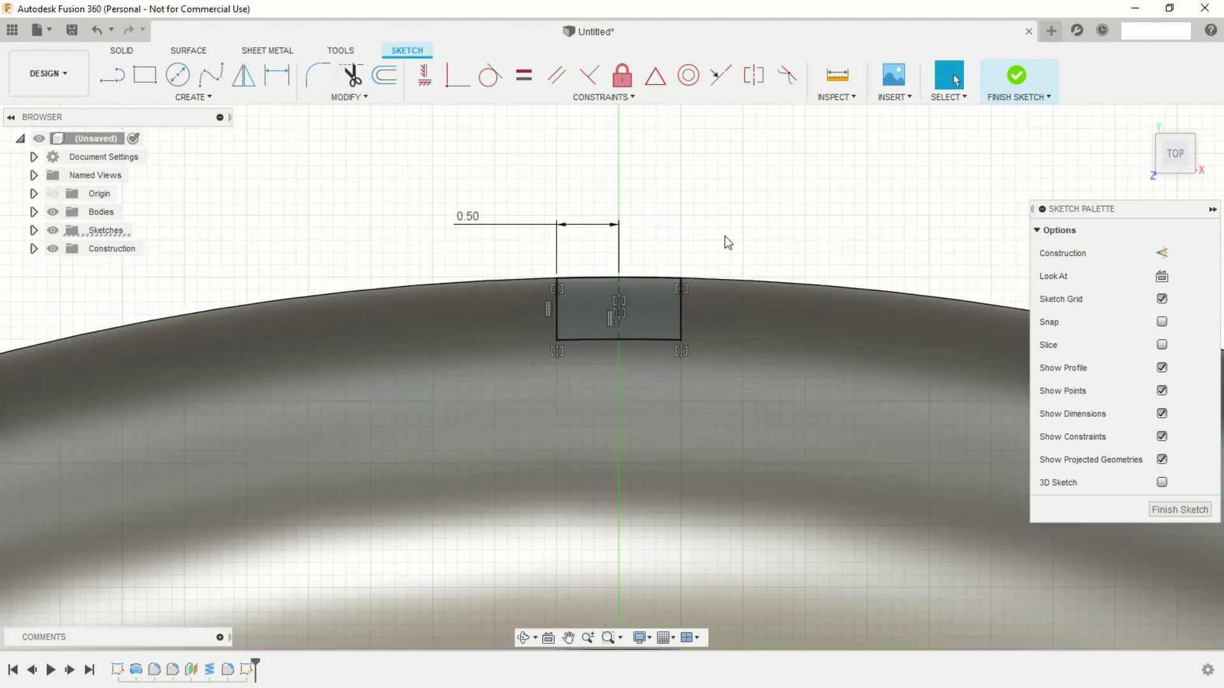
scroll(725, 236, "down", 6)
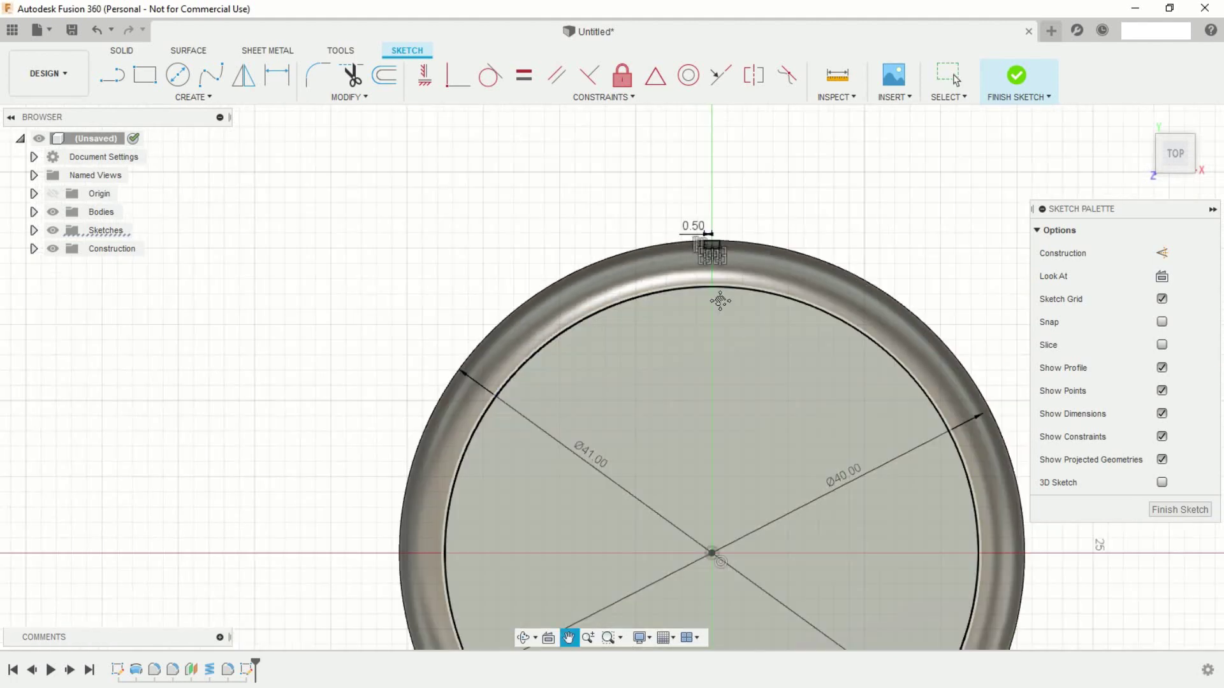
left_click(1017, 76)
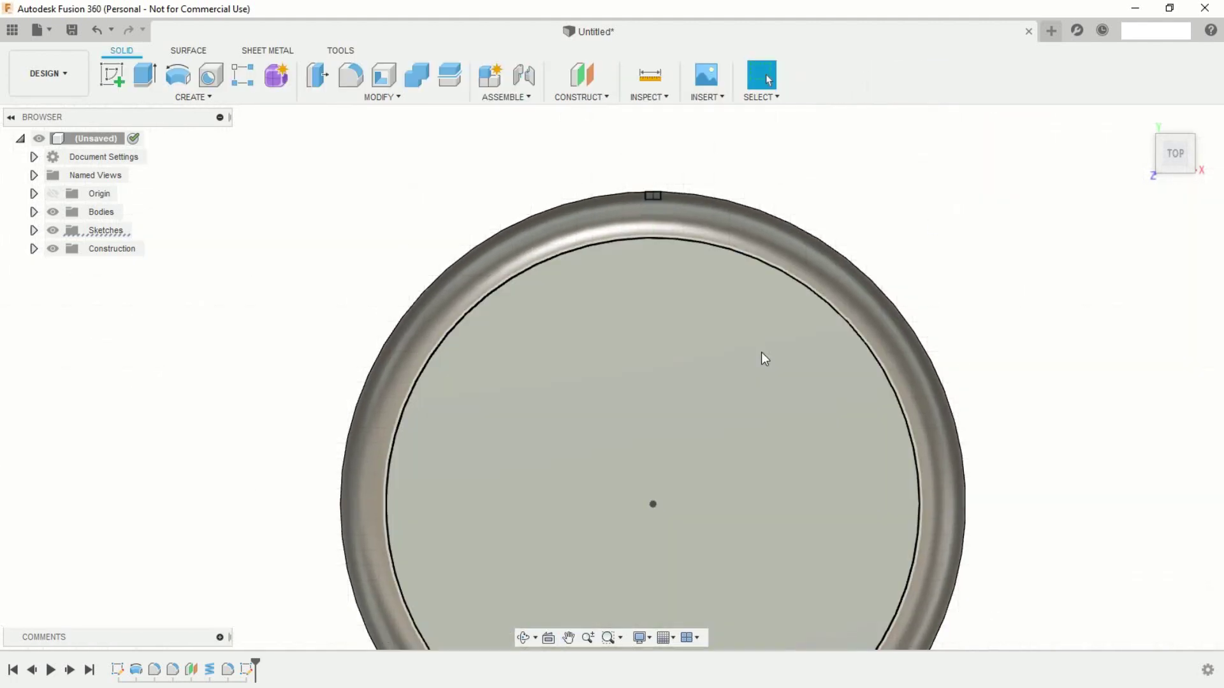
- Extrude the small grip profile about 22 mm downward as a cut along the cap's outer wall
scroll(761, 352, "down", 3)
middle_click_drag(743, 452, 746, 372, "shift")
scroll(745, 357, "up", 2)
scroll(733, 360, "up", 2)
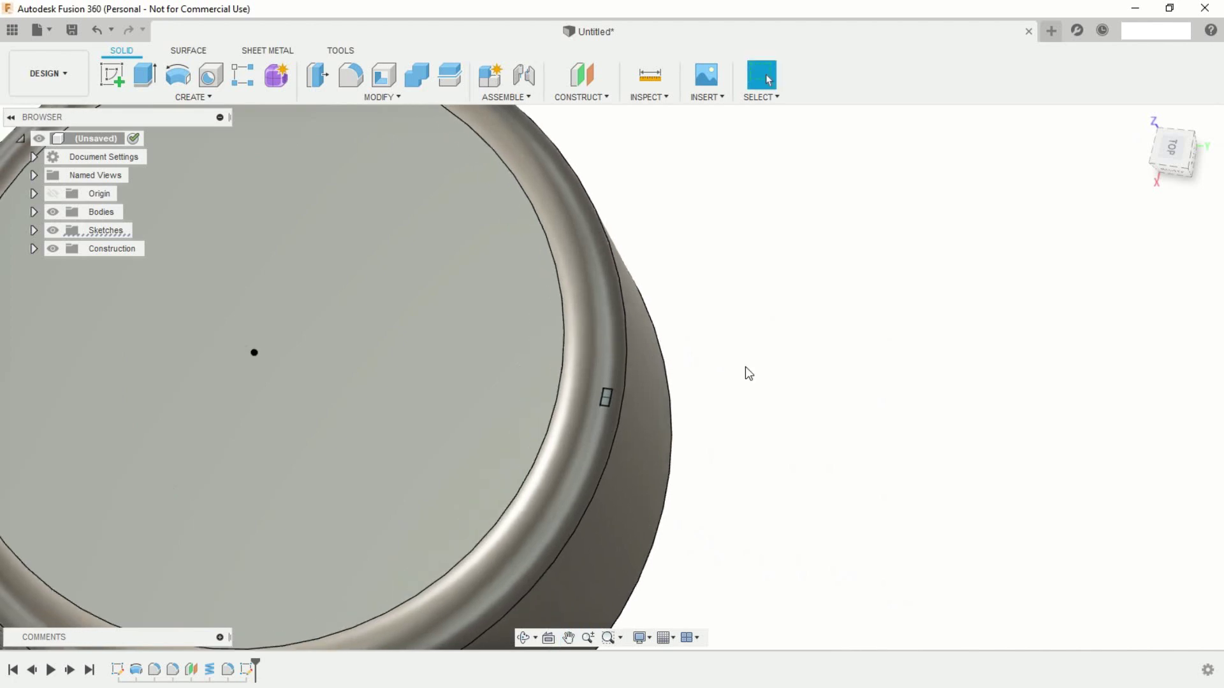
scroll(721, 385, "up", 1)
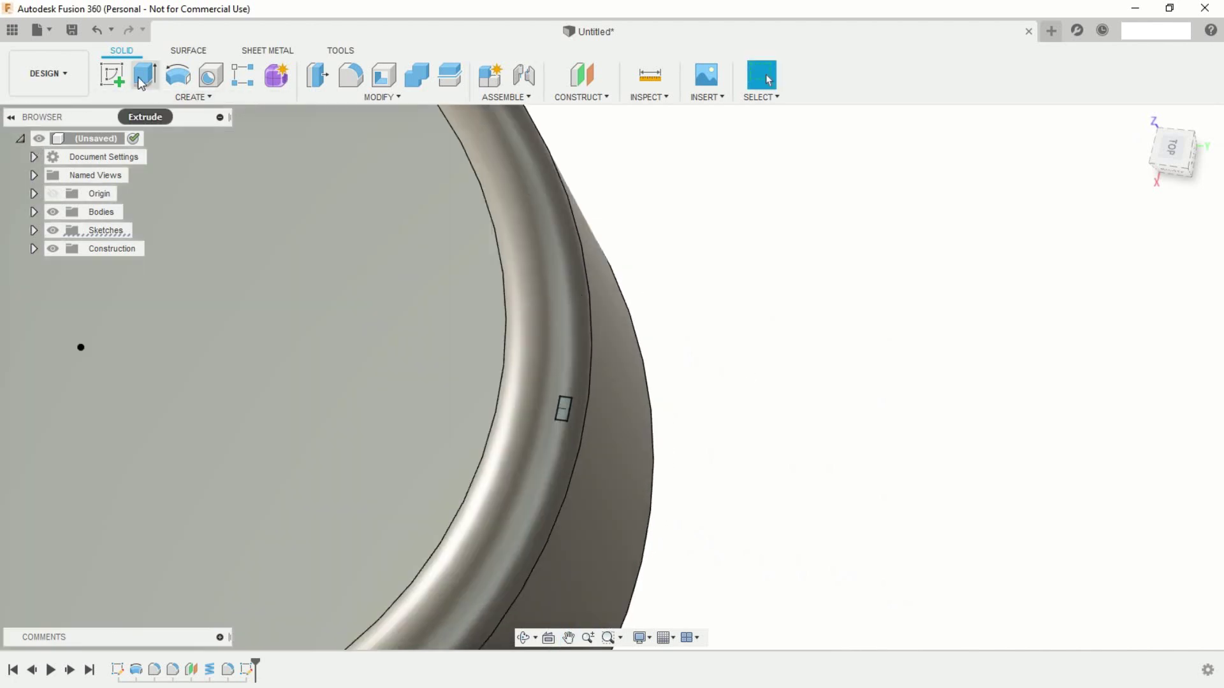
left_click(148, 75)
middle_click_drag(746, 442, 543, 435, "shift")
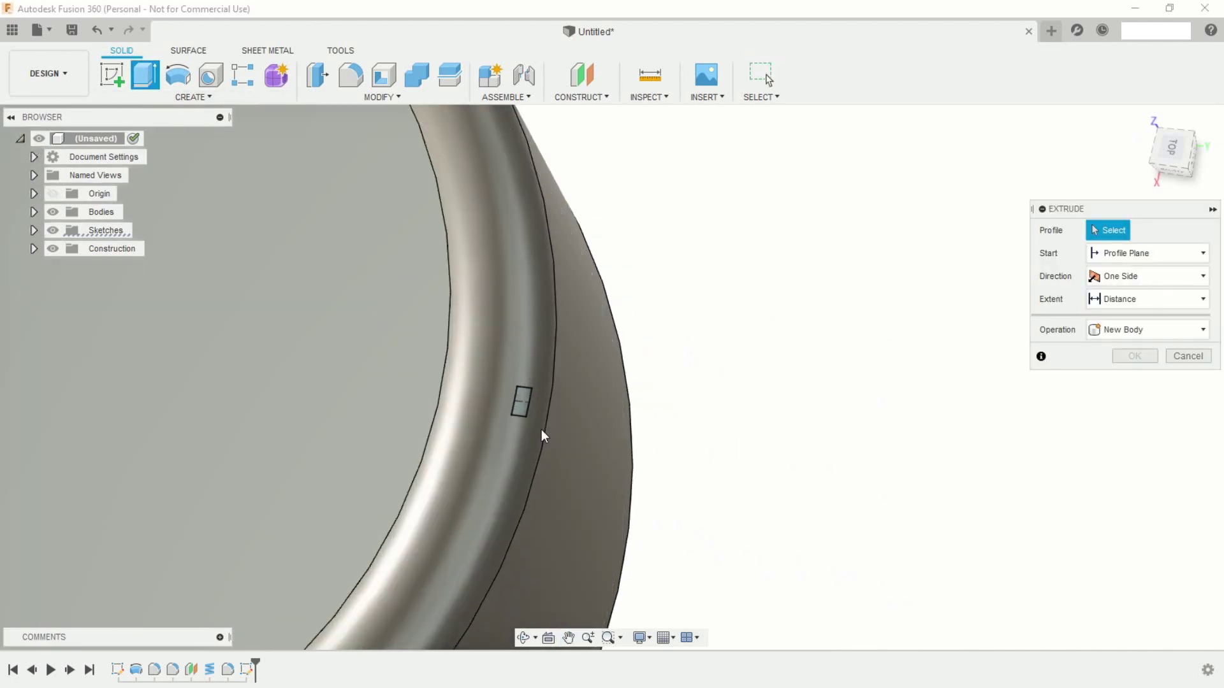
left_click(523, 409)
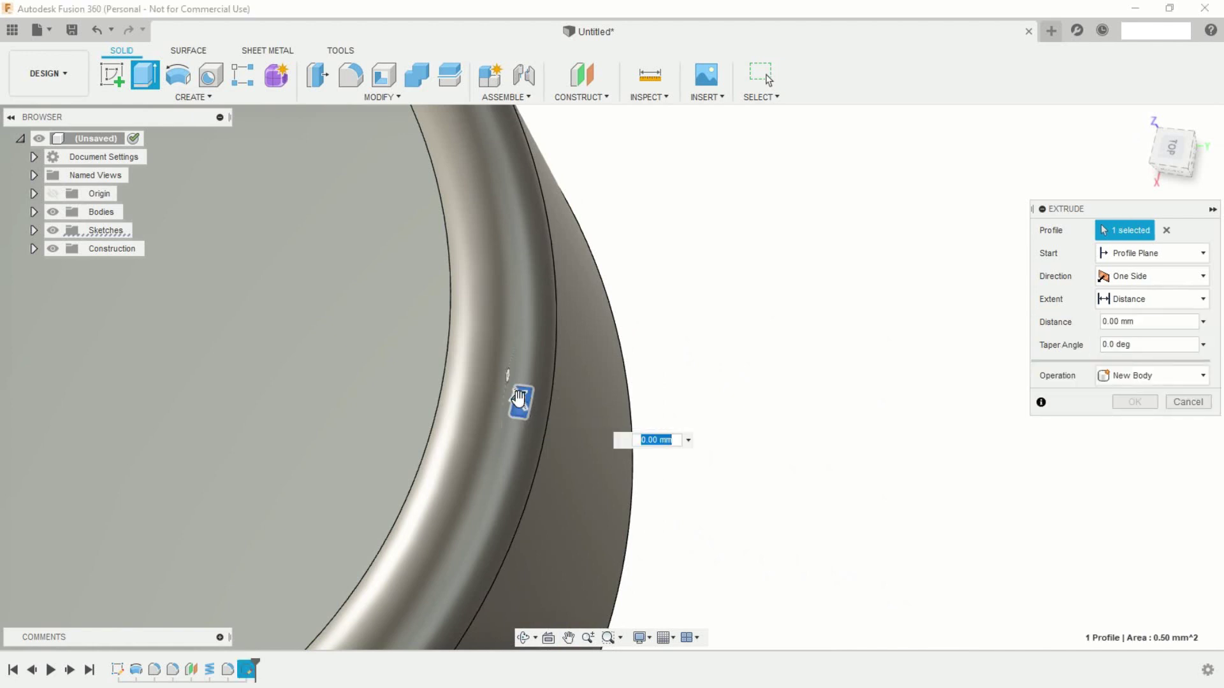
left_click_drag(581, 454, 706, 596)
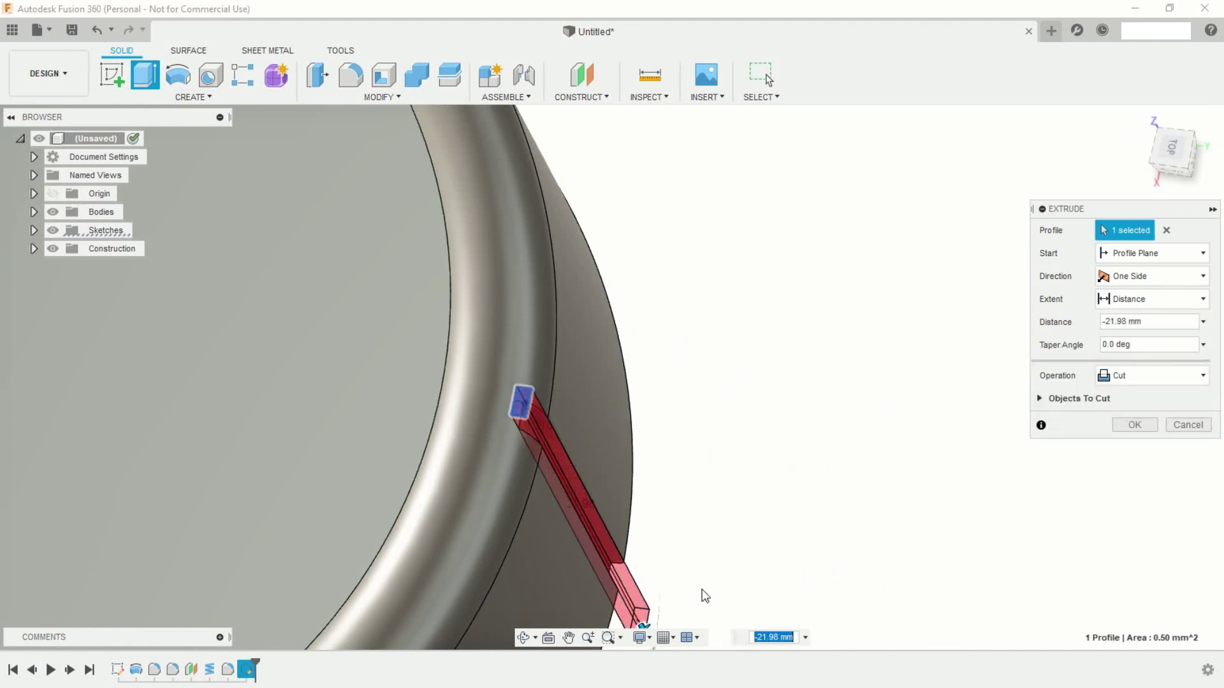
left_click(1135, 427)
- Pattern the groove cut circularly over the full circumference, using the cap's outer cylindrical face as the axis
scroll(818, 427, "down", 6)
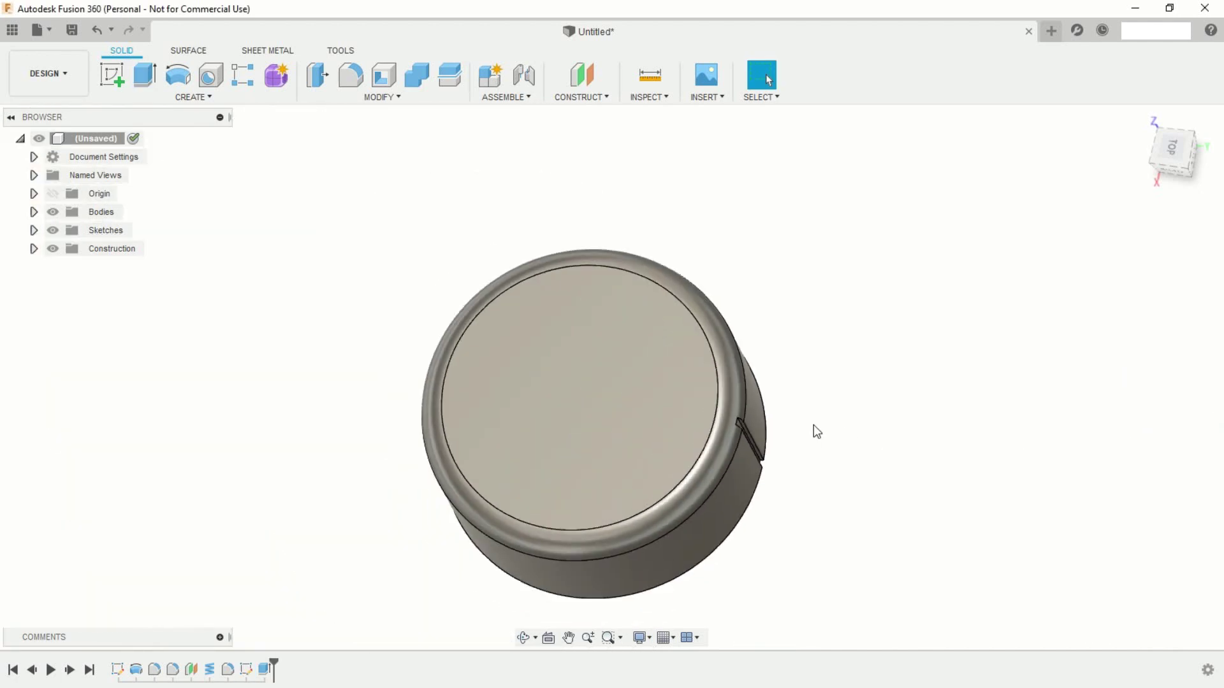
middle_click_drag(586, 483, 656, 421, "shift")
key("Escape")
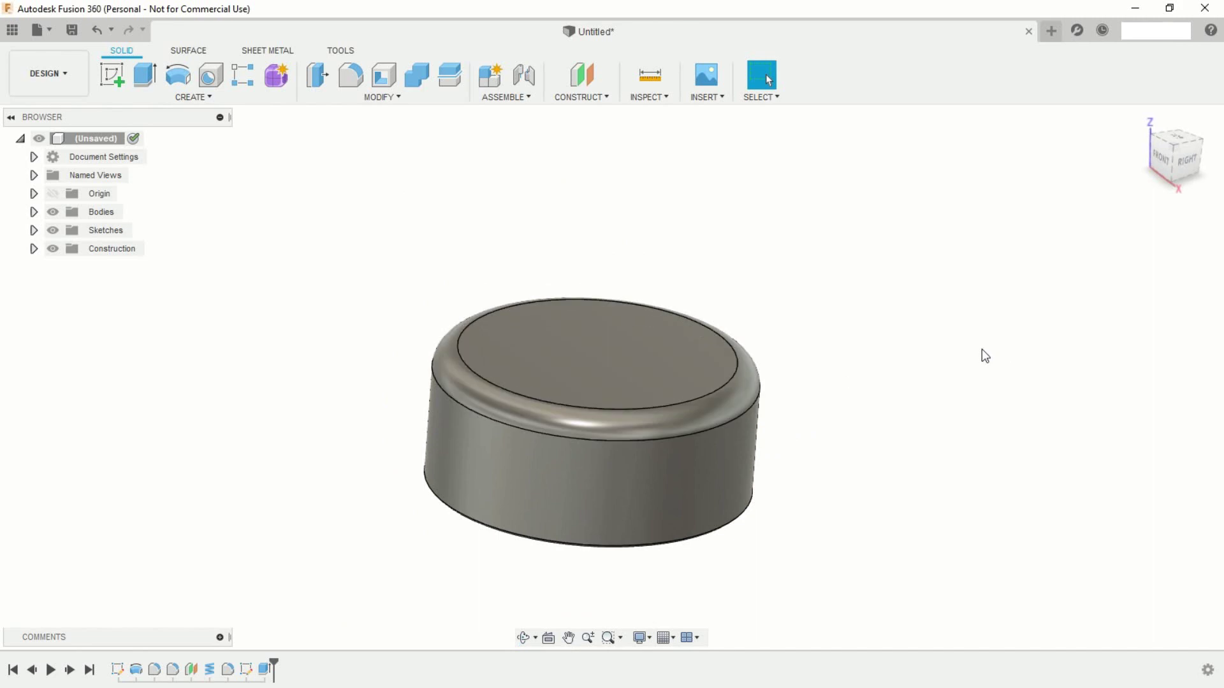
left_click(1173, 148)
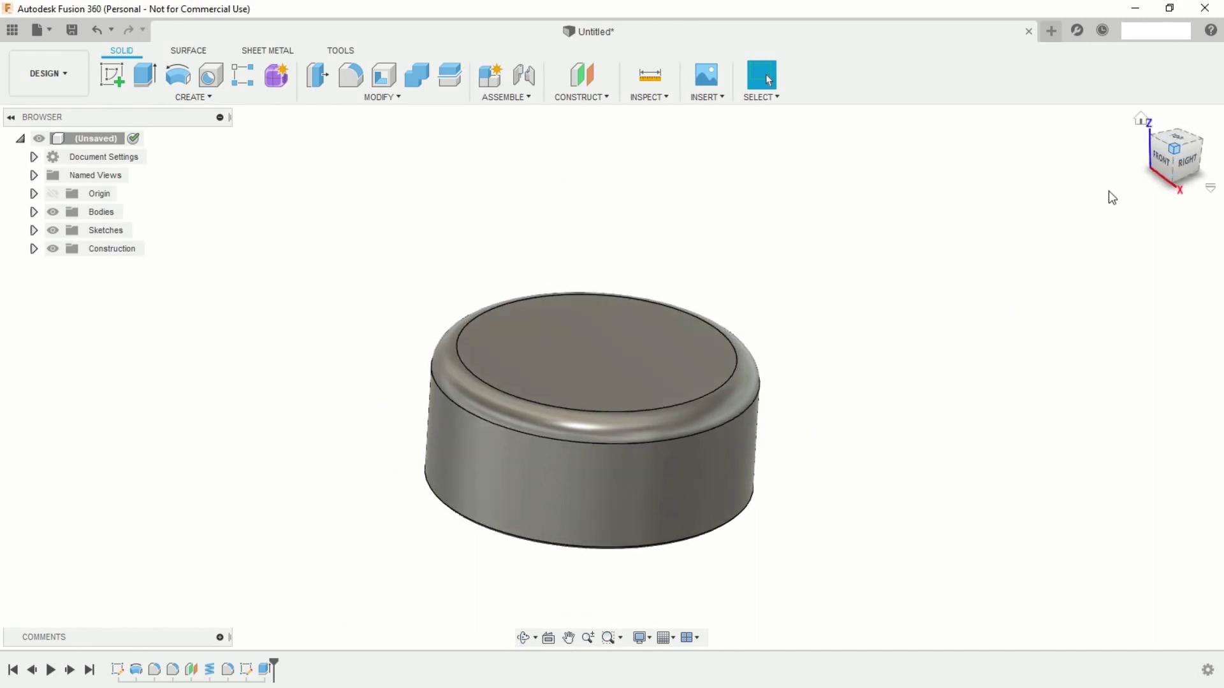
scroll(420, 478, "up", 2)
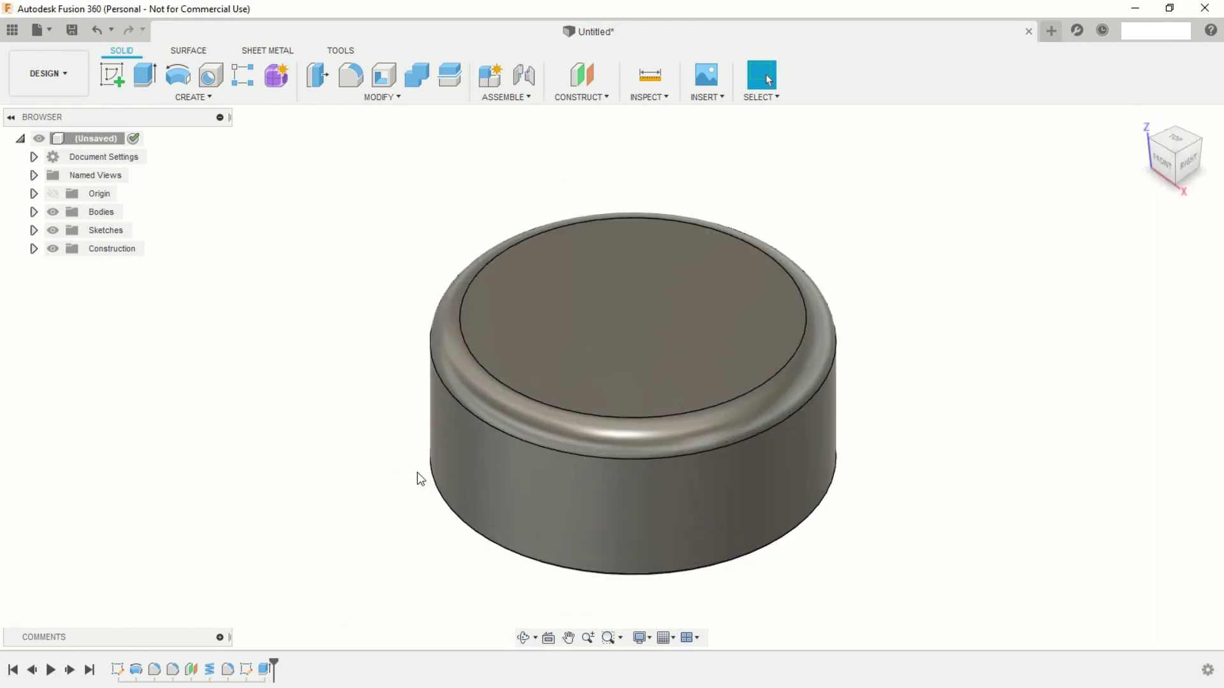
middle_click_drag(418, 481, 333, 480)
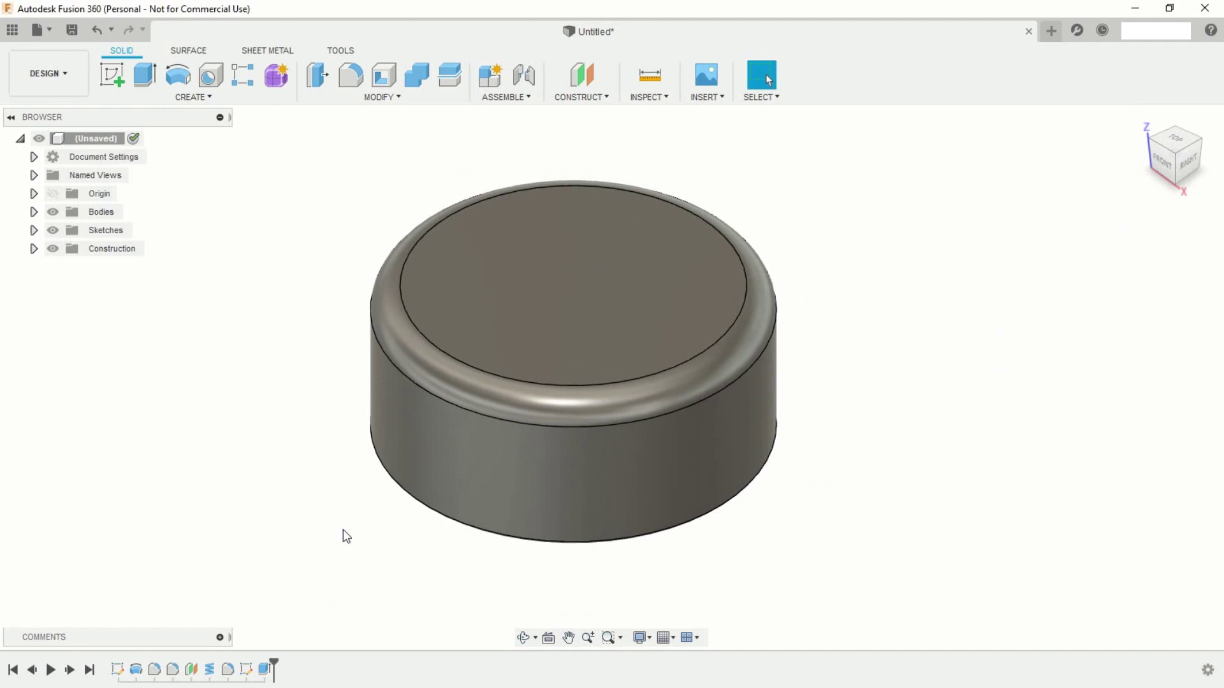
left_click(265, 668)
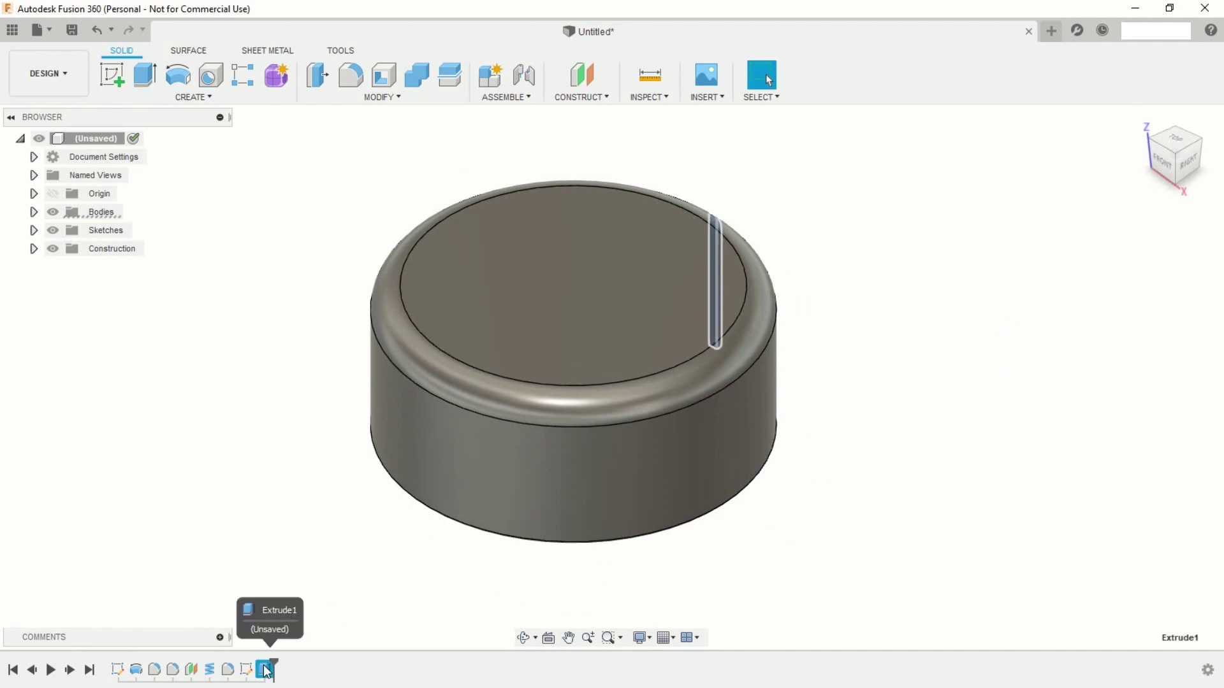
left_click(216, 99)
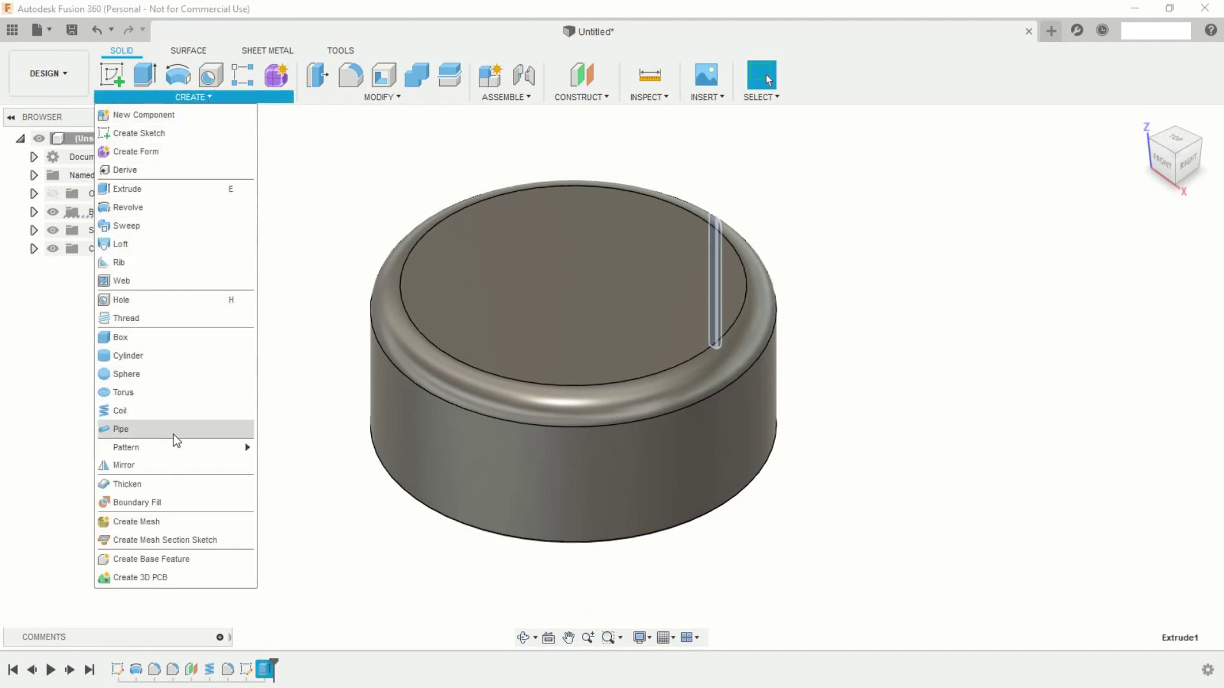
mouse_move(178, 449)
left_click(289, 467)
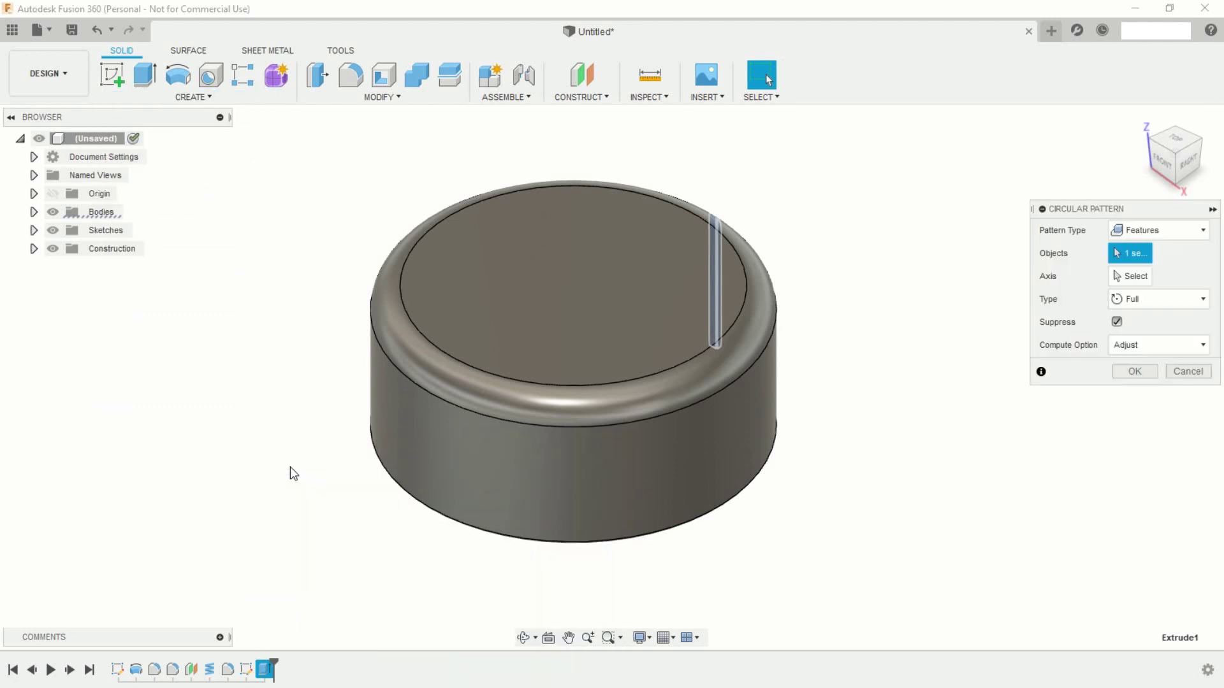
left_click(1131, 276)
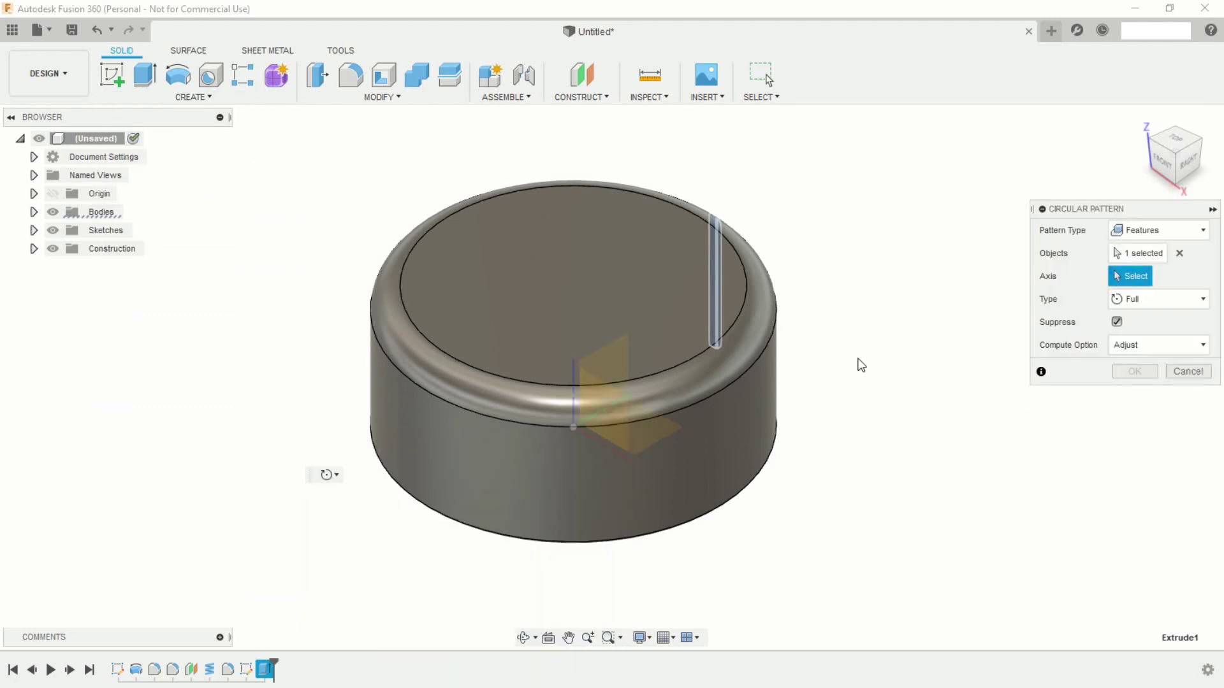
left_click(626, 473)
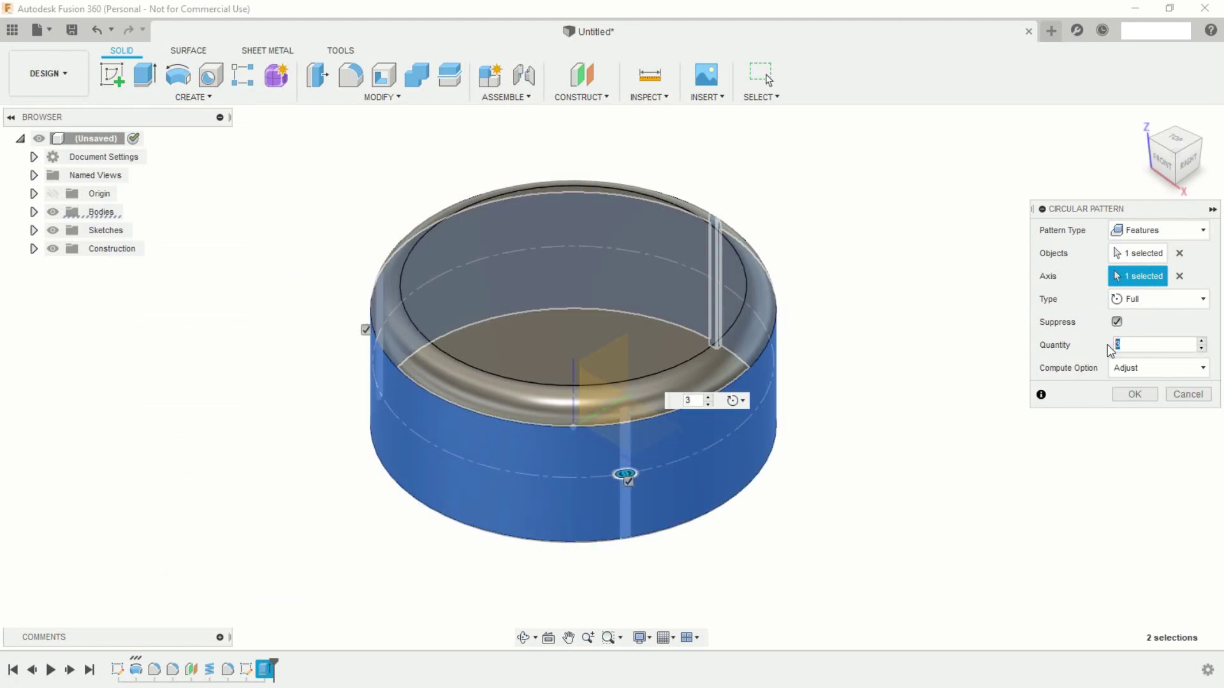
key("Return")
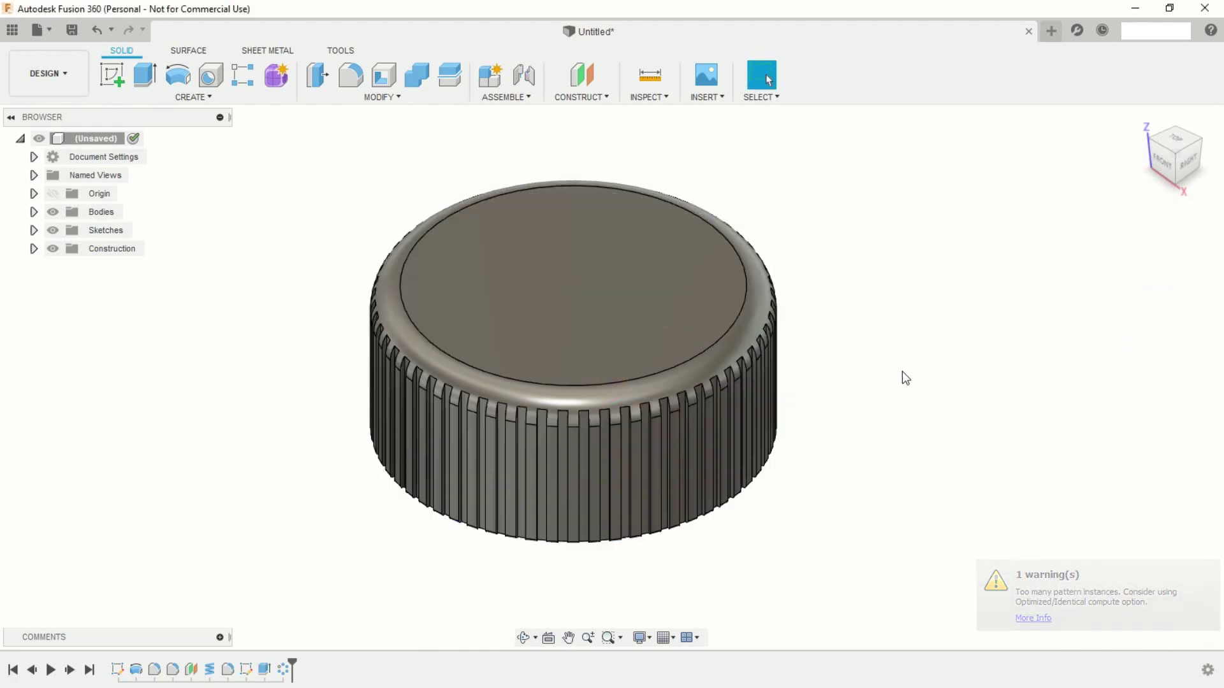
scroll(881, 425, "down", 1)
scroll(880, 425, "down", 1)
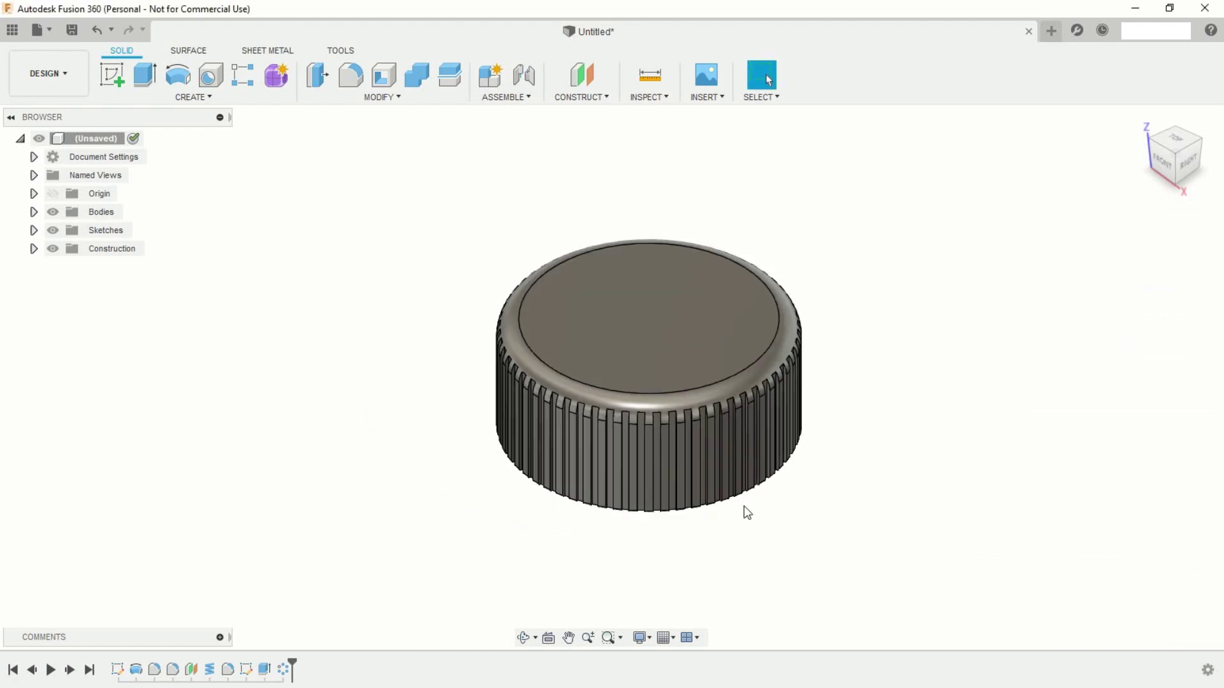
middle_click_drag(663, 568, 1045, 577, "shift")
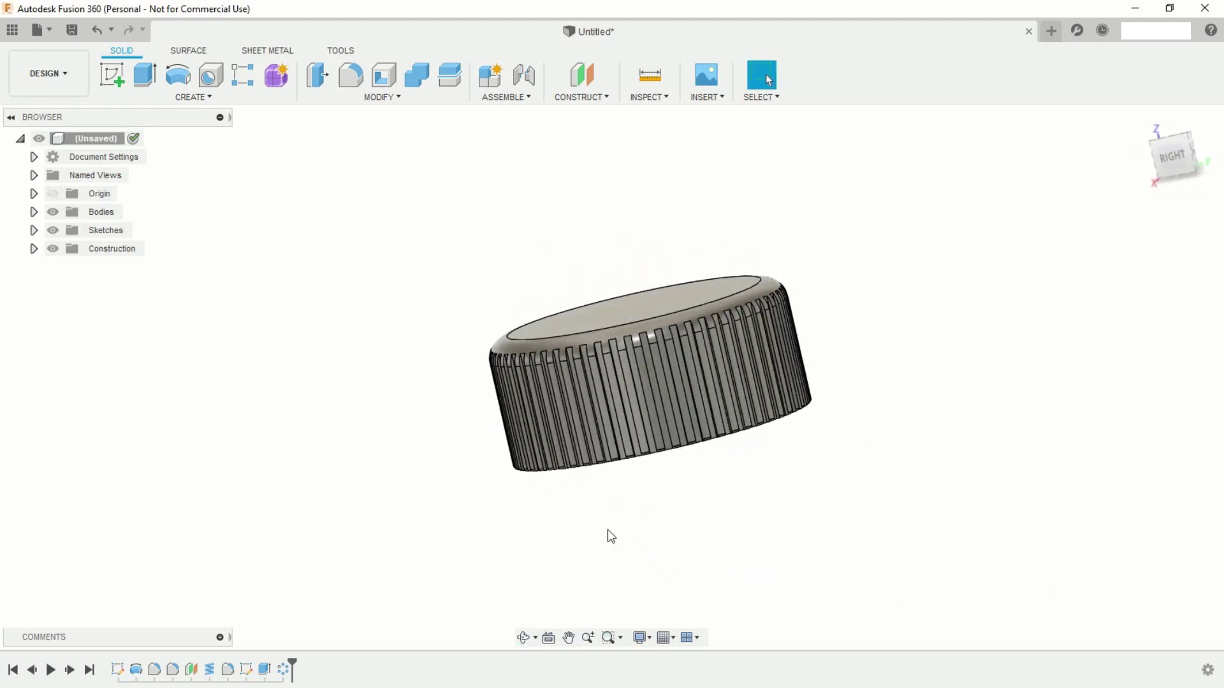
middle_click_drag(537, 515, 620, 541, "shift")
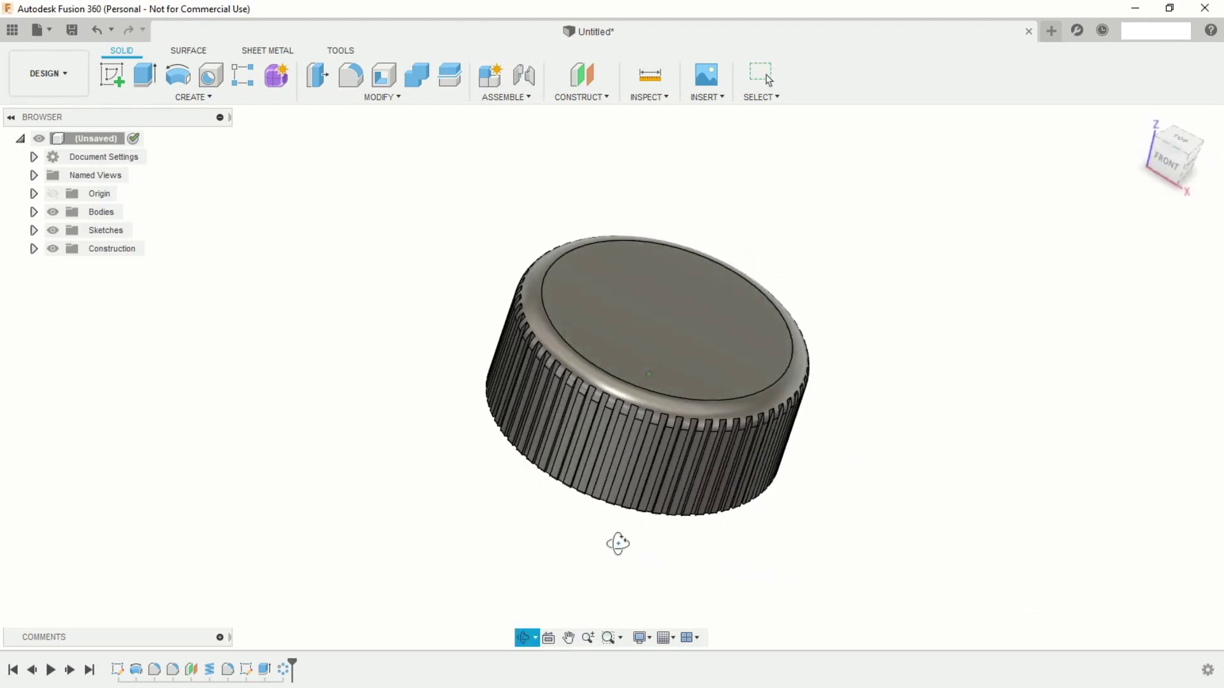
middle_click_drag(926, 357, 816, 327)
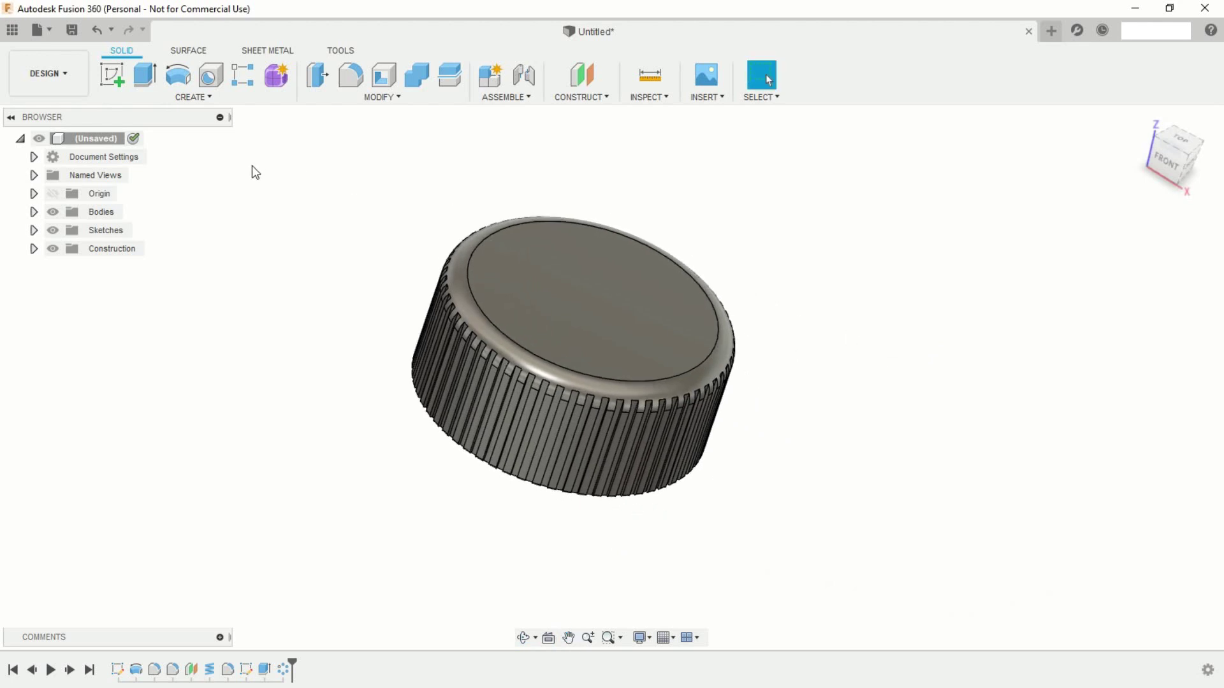
- Save the cap design as "Bouchon" in the Admin Project
left_click(48, 32)
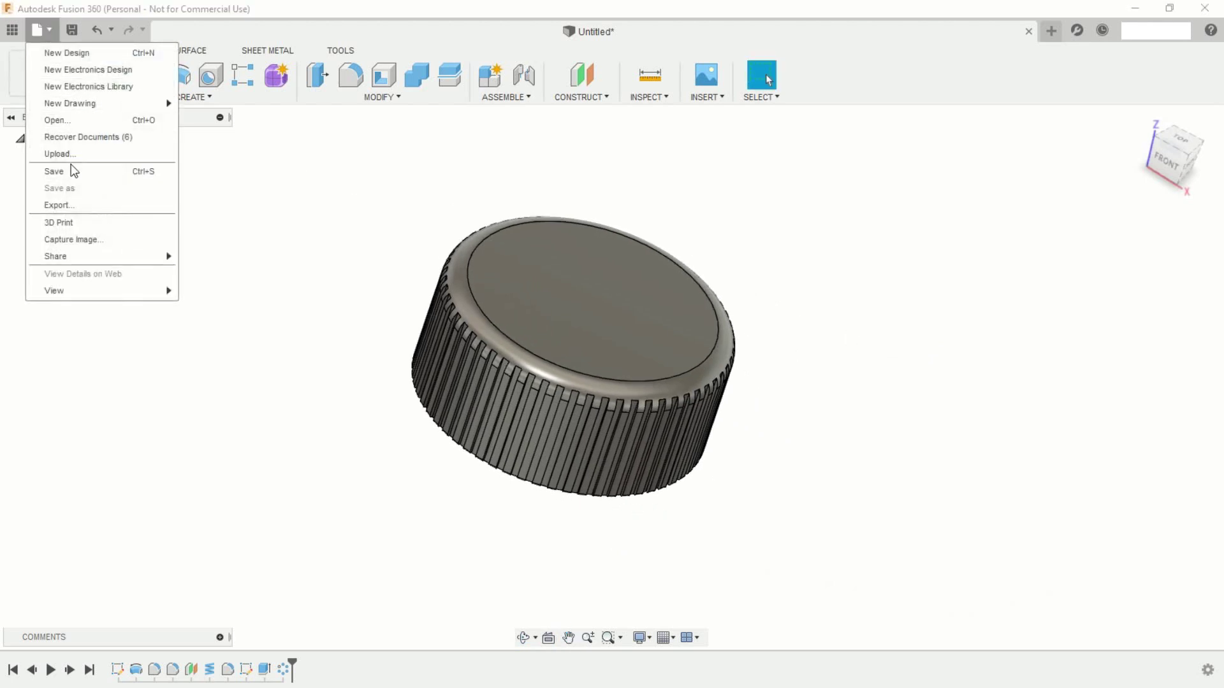
left_click(55, 172)
left_click(401, 144)
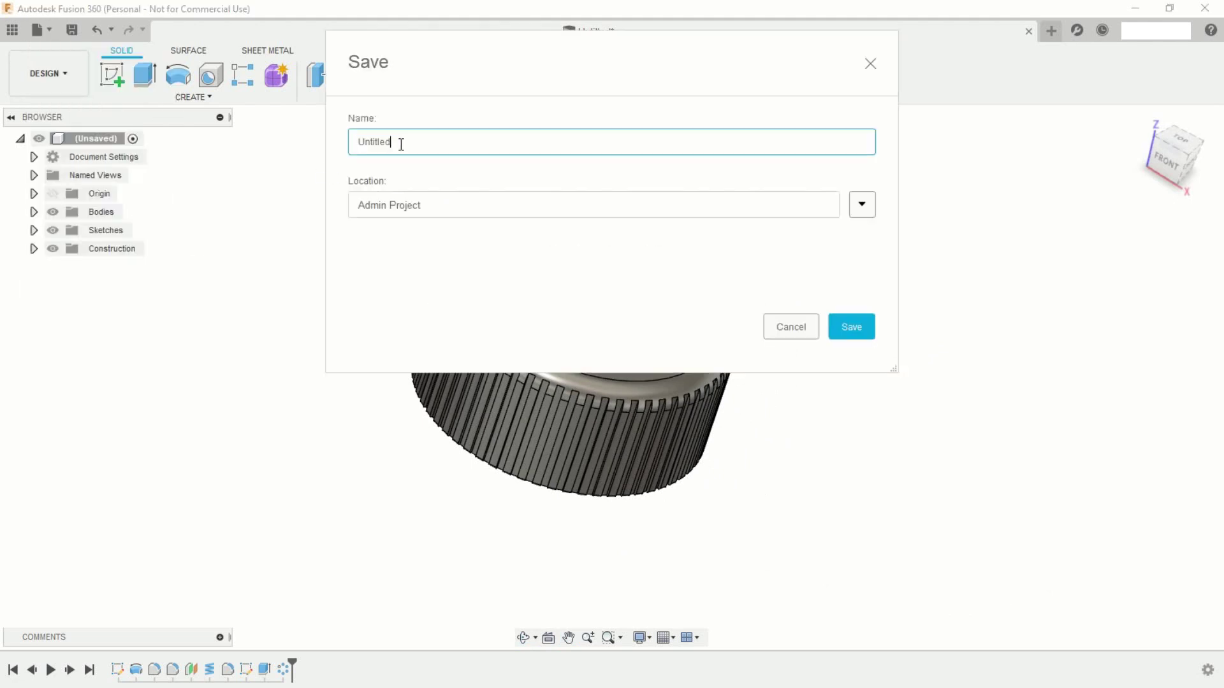
type("Bouchon")
left_click(856, 330)
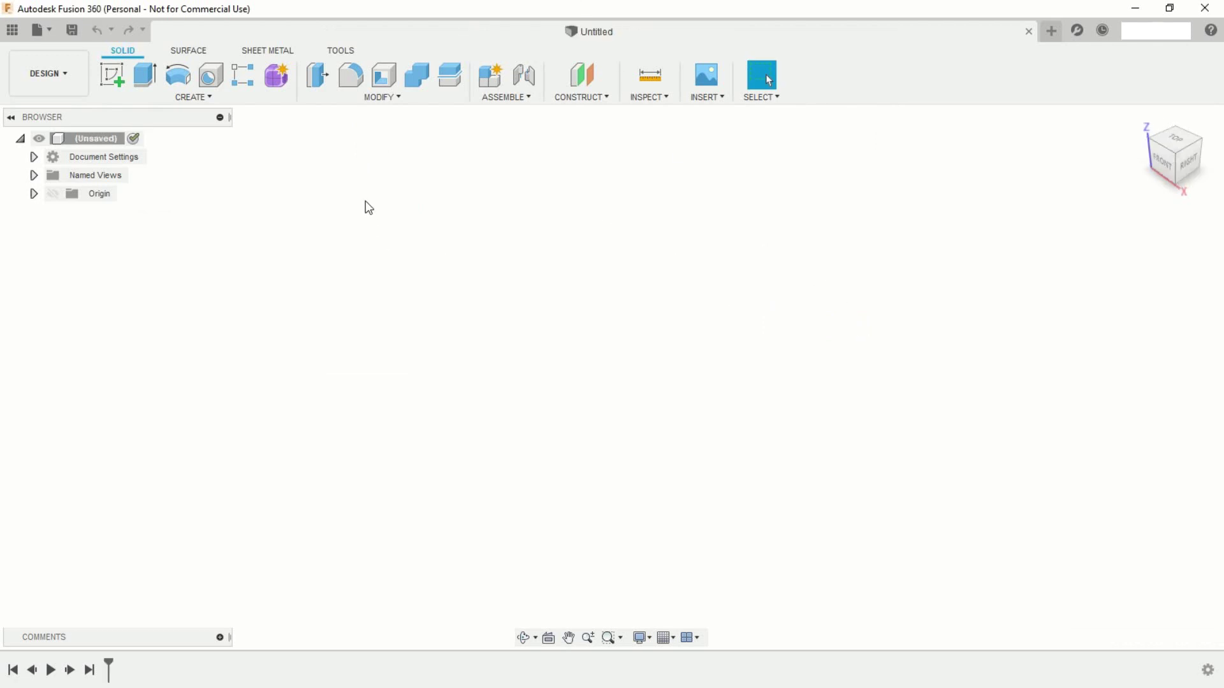
- Save the new empty design as "Ensemble Bouteille" in the Admin Project
left_click(46, 29)
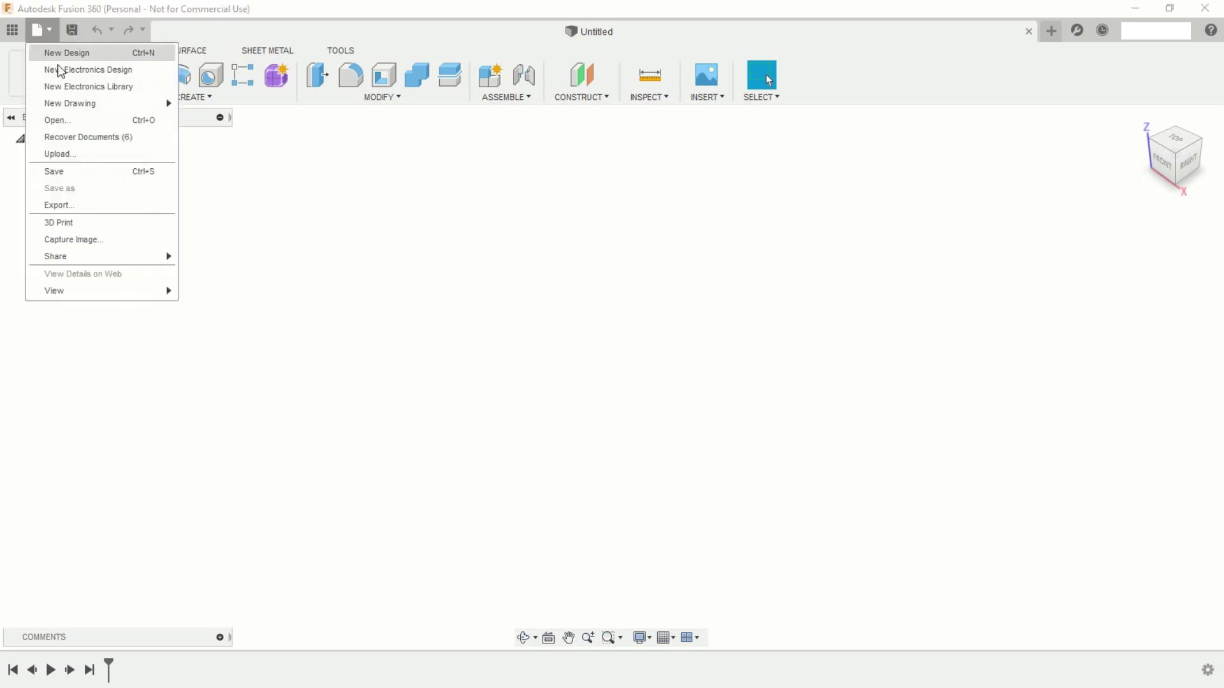
left_click(67, 193)
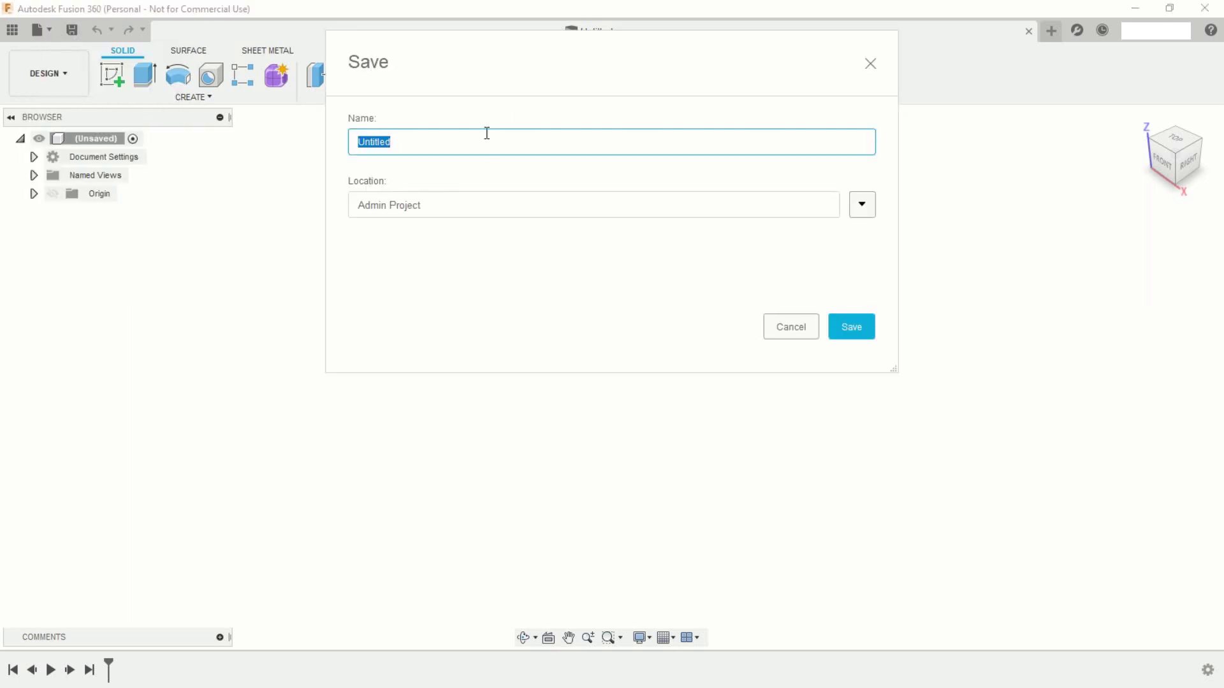
left_click(445, 142)
double_click(445, 141)
type("Ensemble Bouteille")
left_click(850, 335)
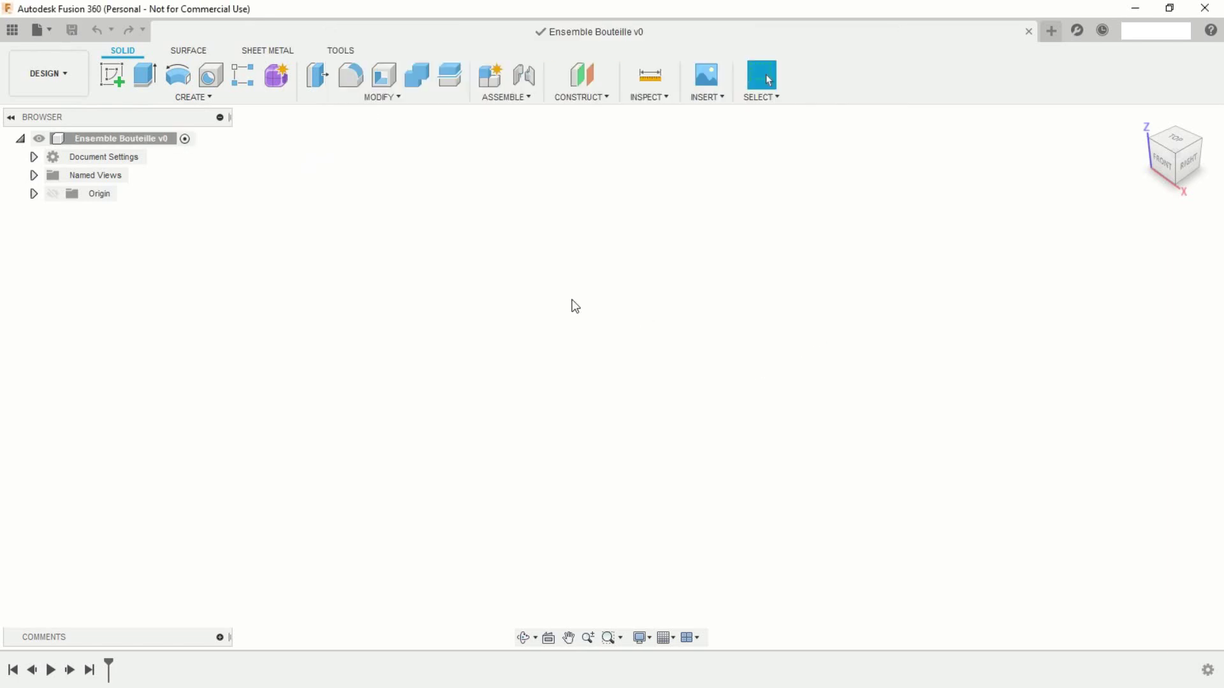
- Find the Bouteille design among the saved projects and insert it into the assembly at its default position
left_click(12, 30)
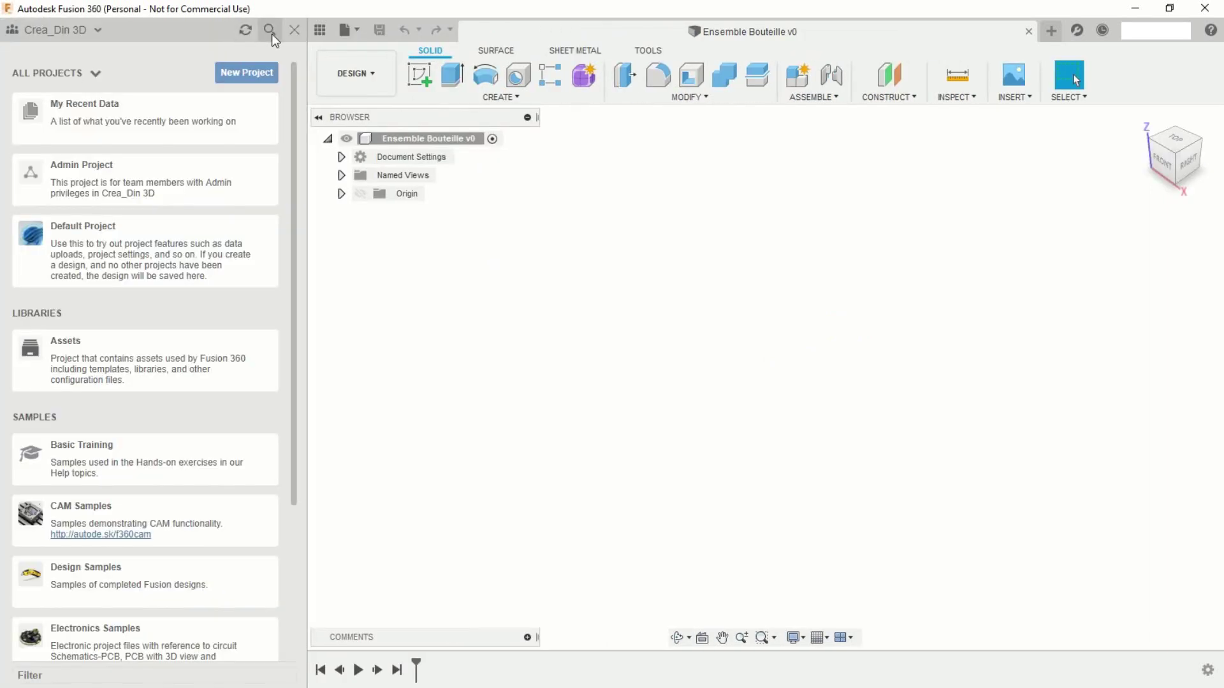
left_click(269, 30)
type("bou")
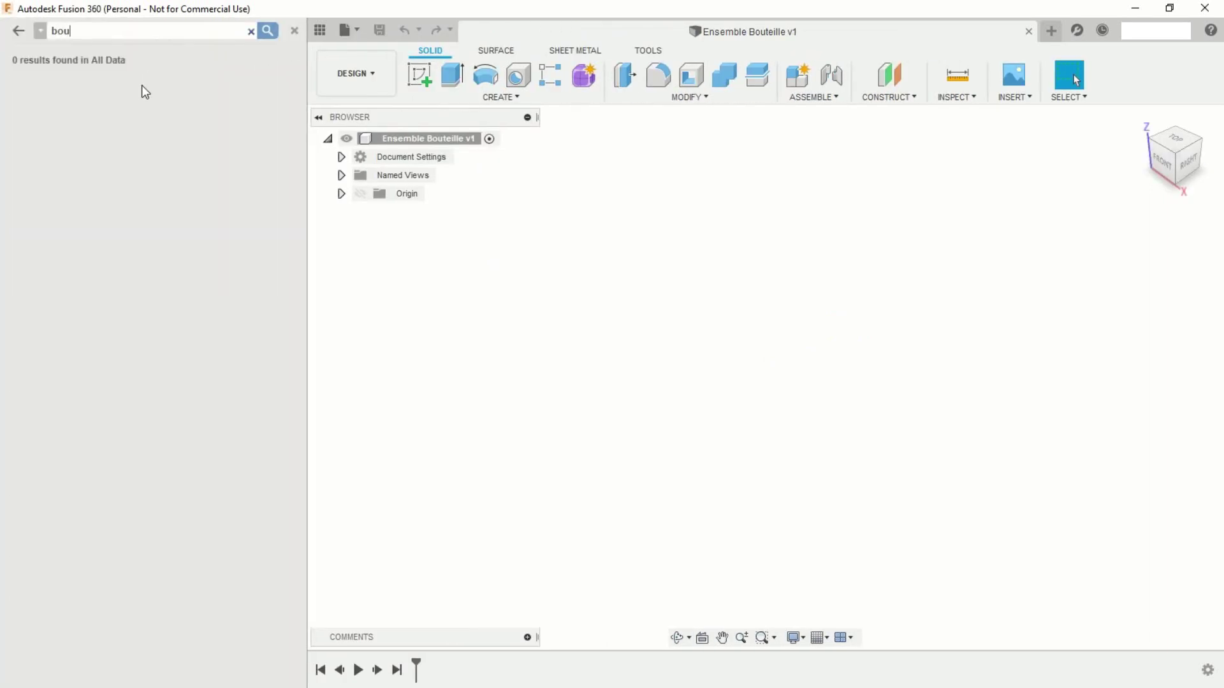
type("teille")
key("Return")
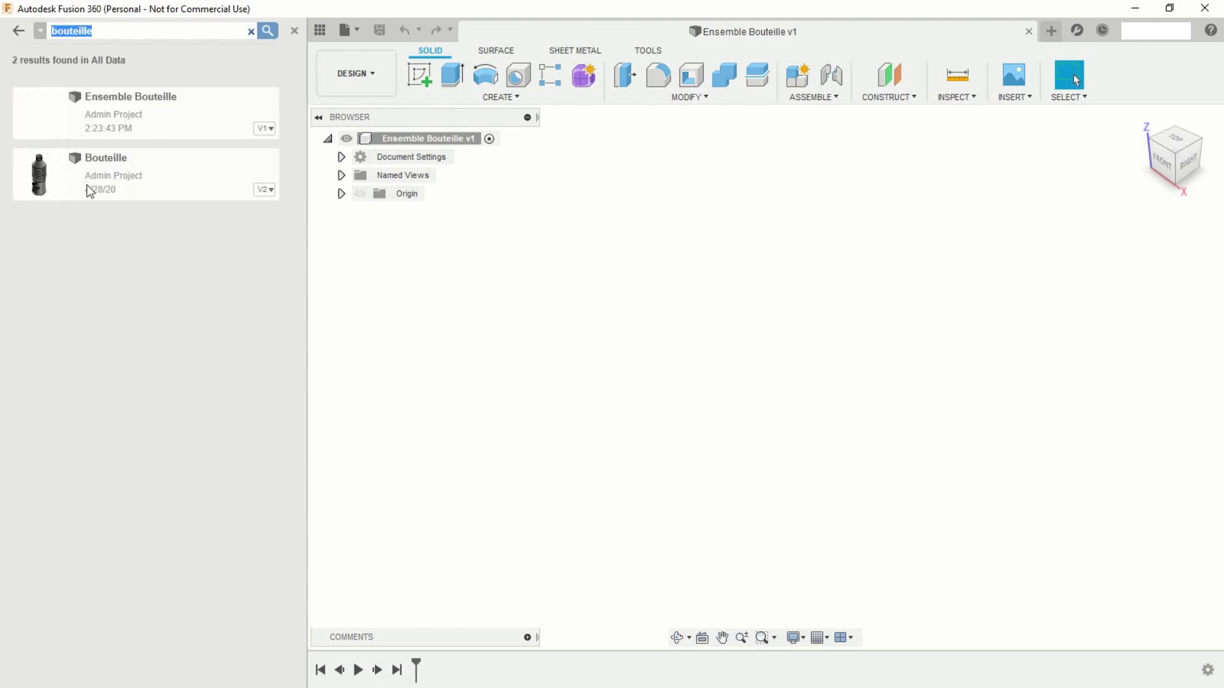
left_click_drag(97, 165, 593, 341)
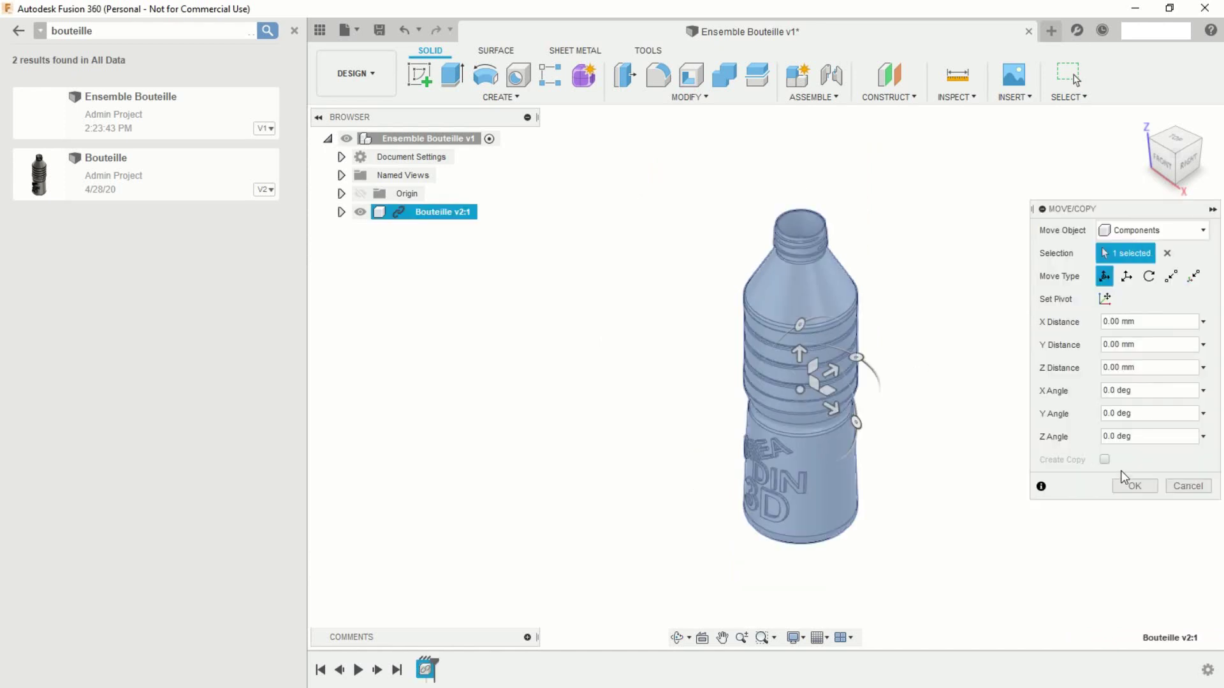
left_click(1129, 484)
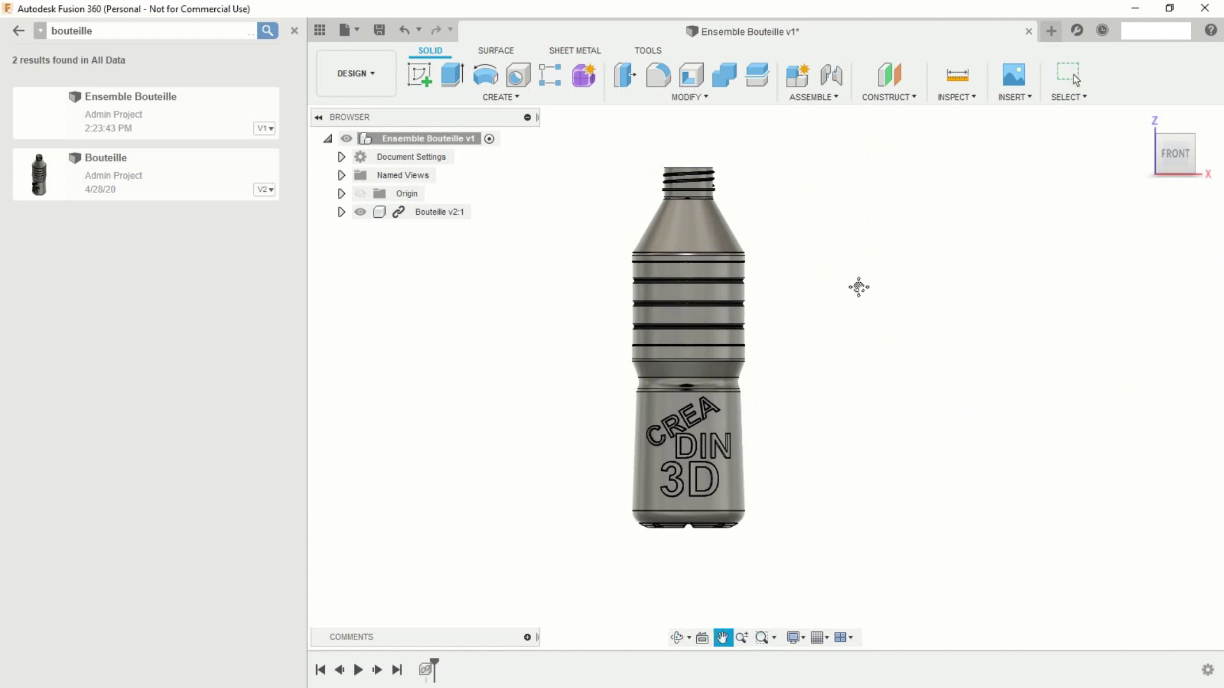
- Find the saved Bouchon design and insert it into the assembly as a second component
middle_click_drag(858, 284, 918, 317)
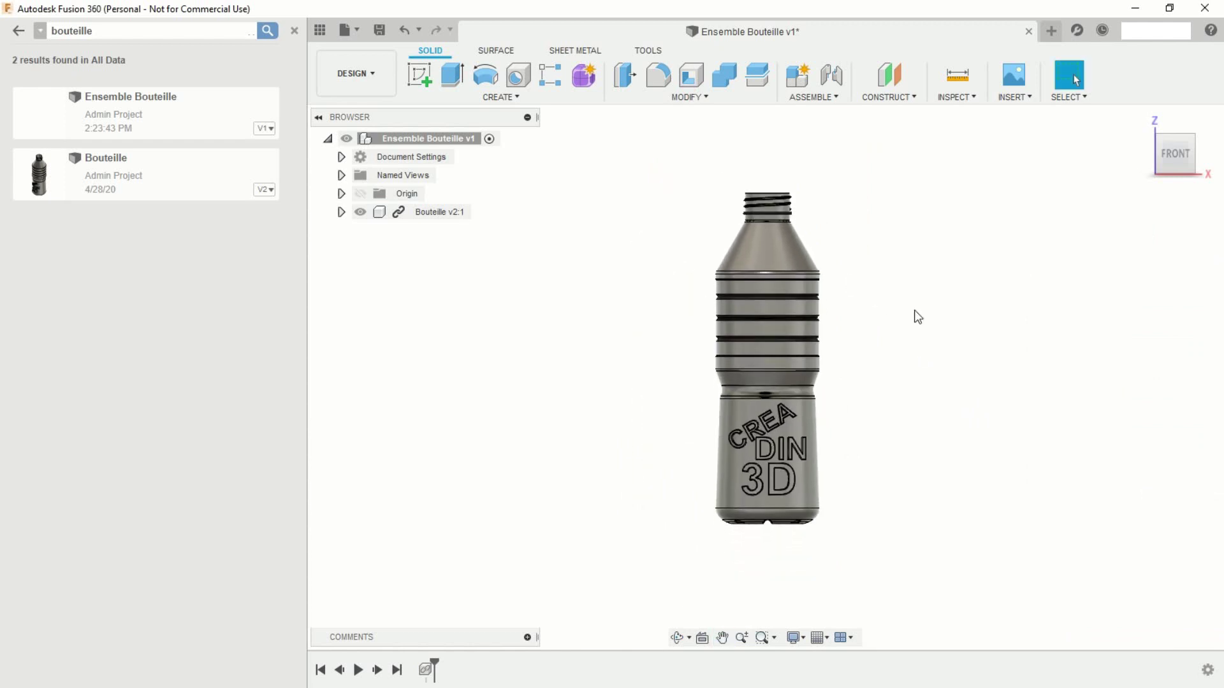
double_click(79, 30)
type("bouchon")
key("Return")
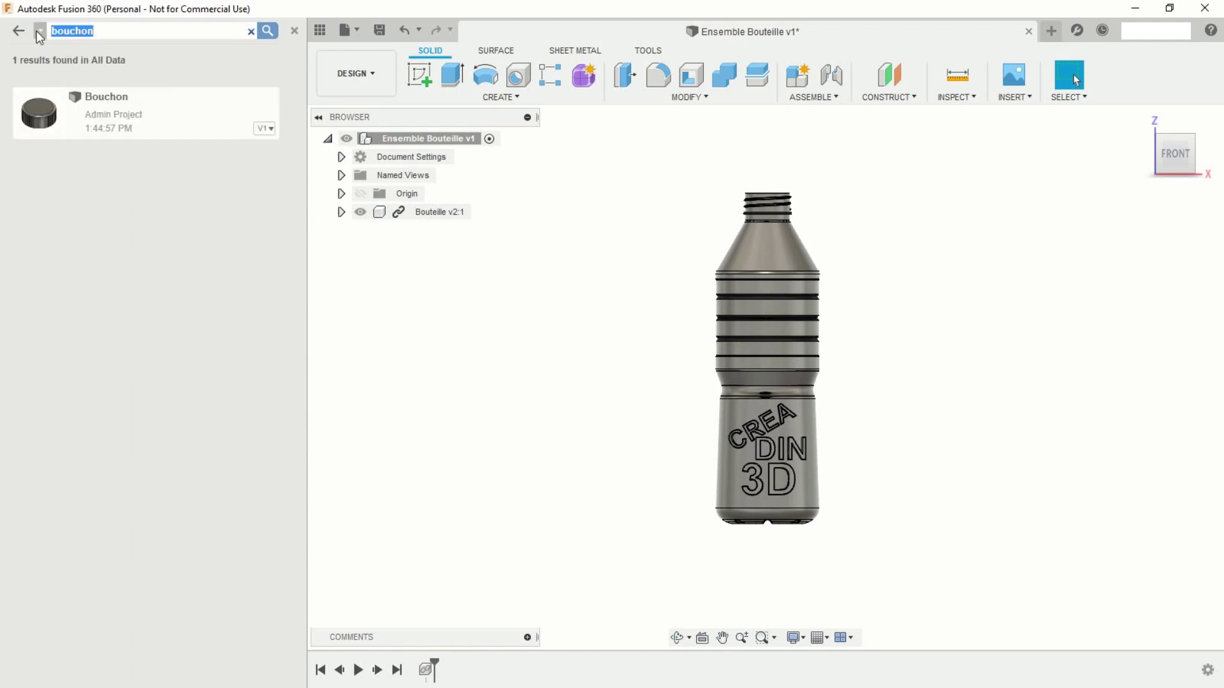
left_click_drag(99, 105, 542, 328)
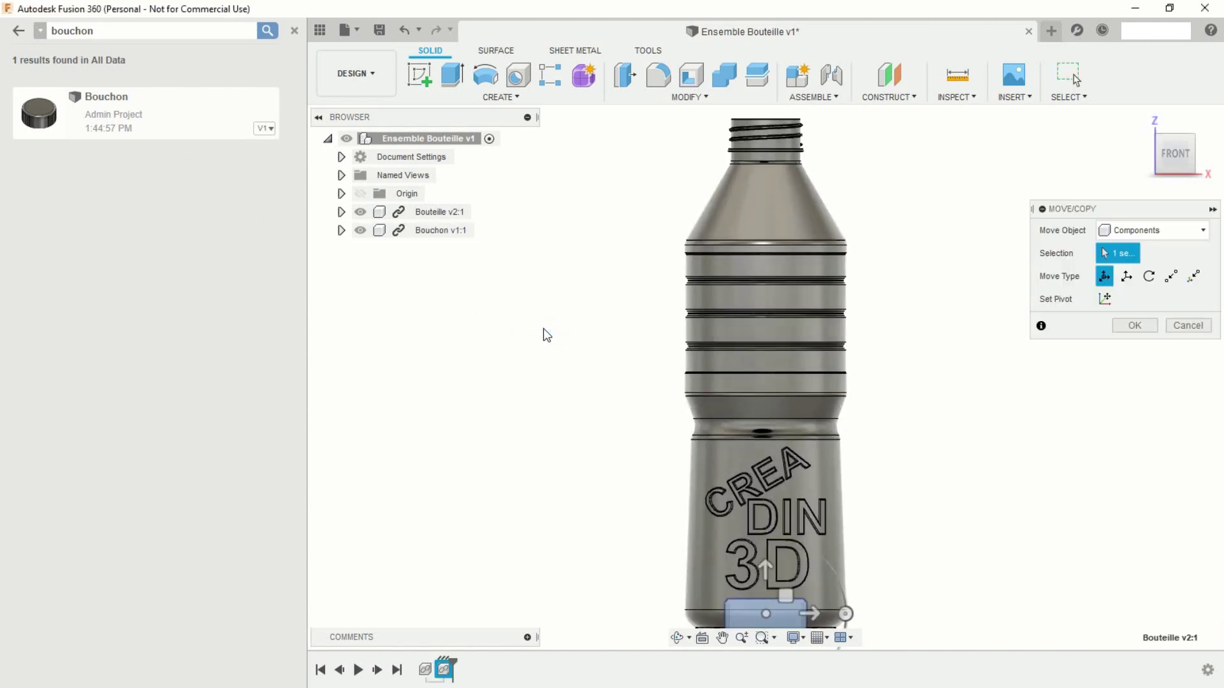
- Move the cap about 271 mm up along Z above the bottle neck and close the project data view
scroll(706, 392, "down", 3)
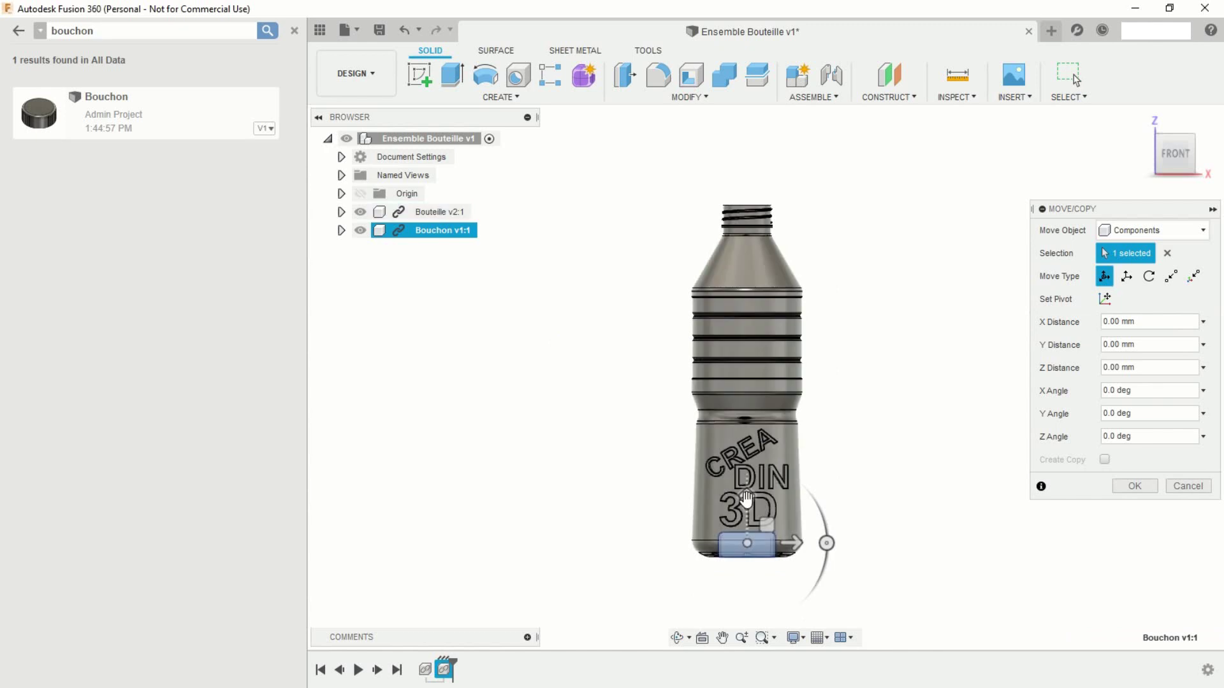
left_click_drag(747, 511, 747, 125)
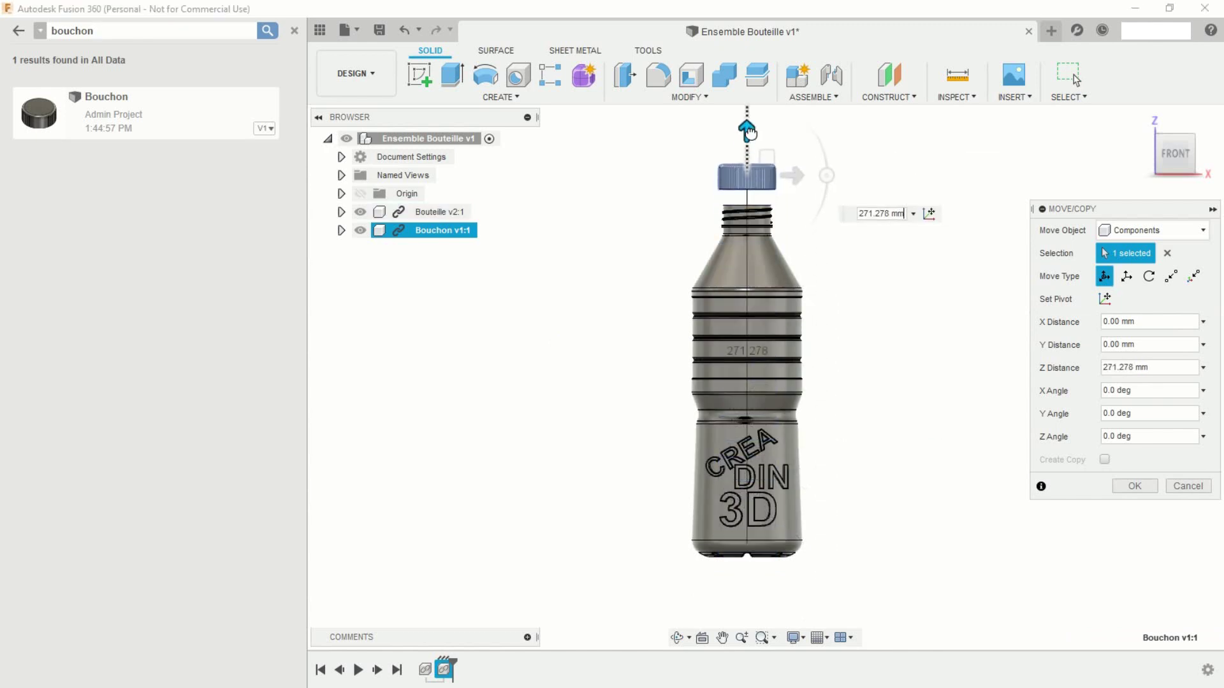
left_click(1135, 487)
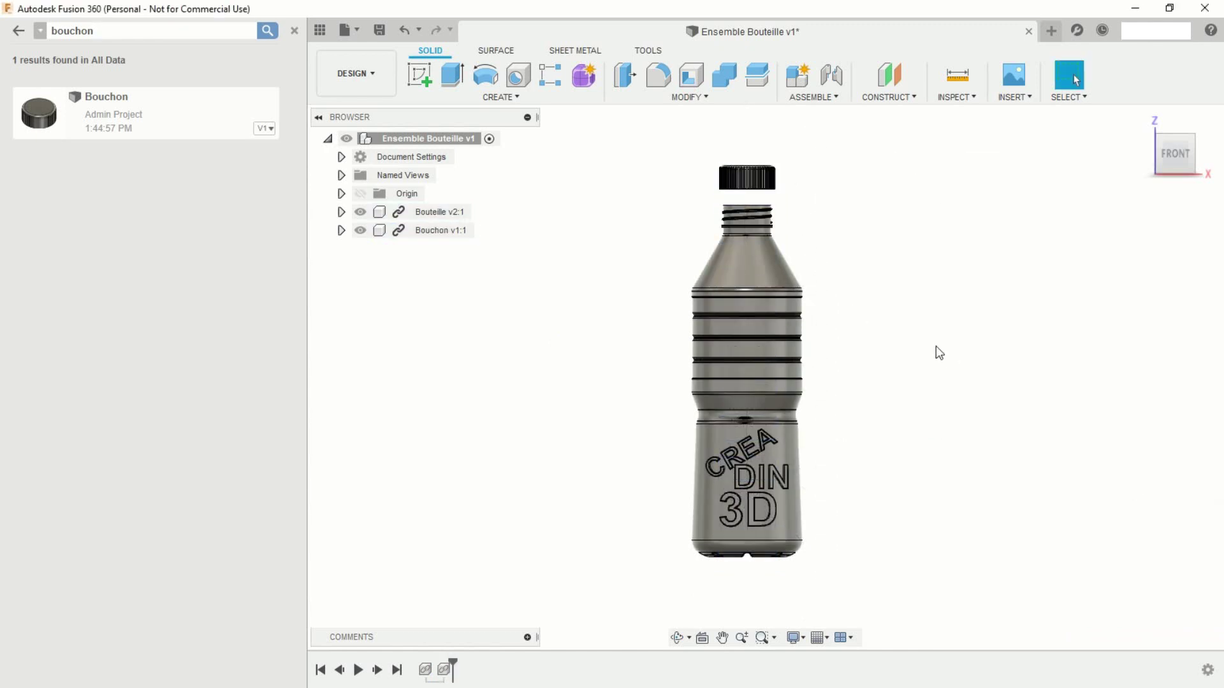
left_click(294, 31)
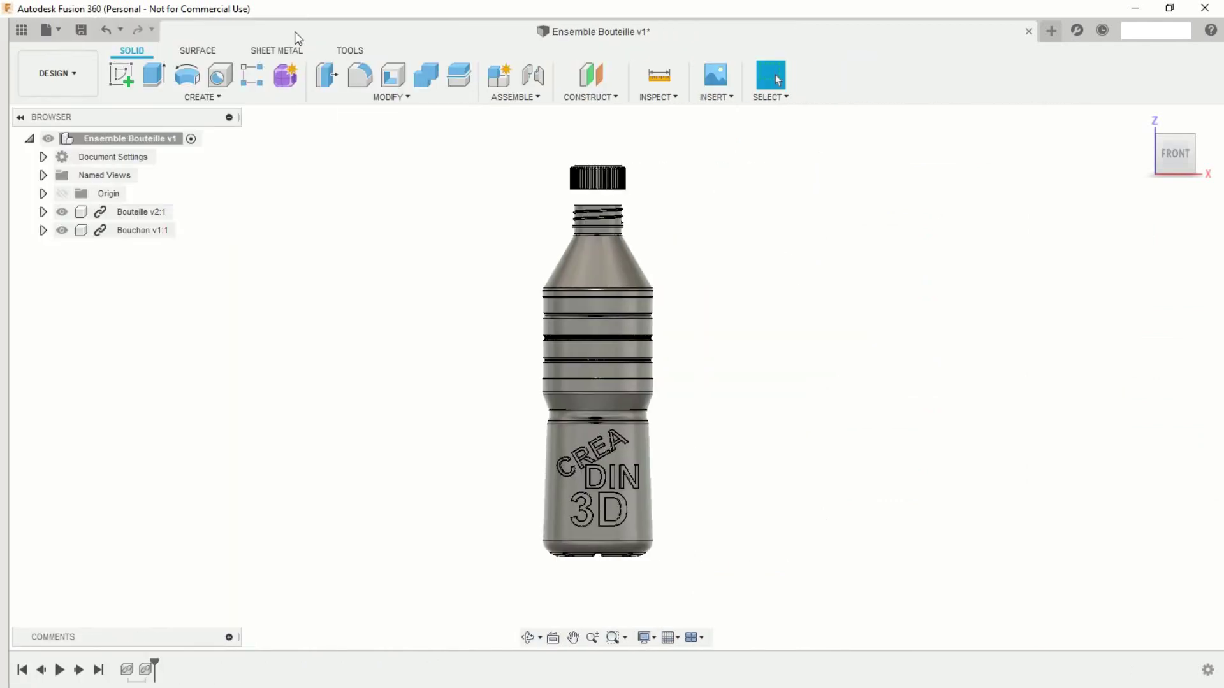
- Nudge the cap freely upward, away from the bottle neck
middle_click_drag(749, 334, 732, 380, "shift")
scroll(728, 368, "up", 3)
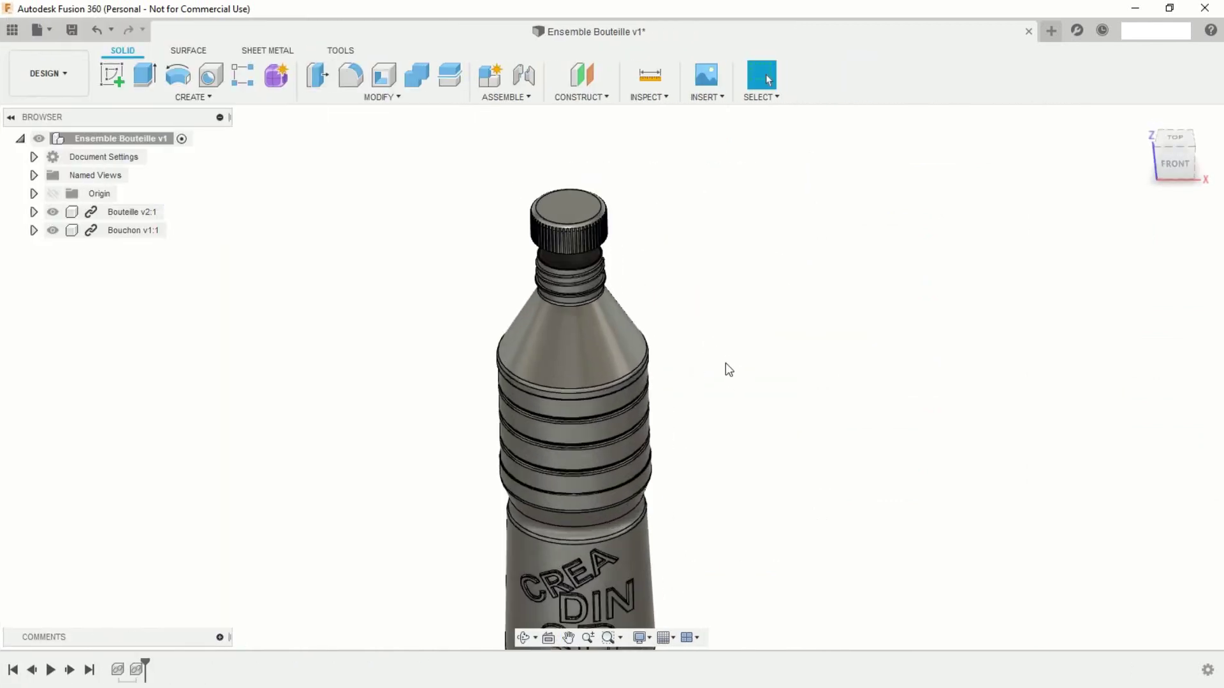
mouse_move(568, 232)
left_mouse_down()
mouse_move(599, 208)
mouse_move(550, 213)
mouse_move(563, 220)
left_mouse_up()
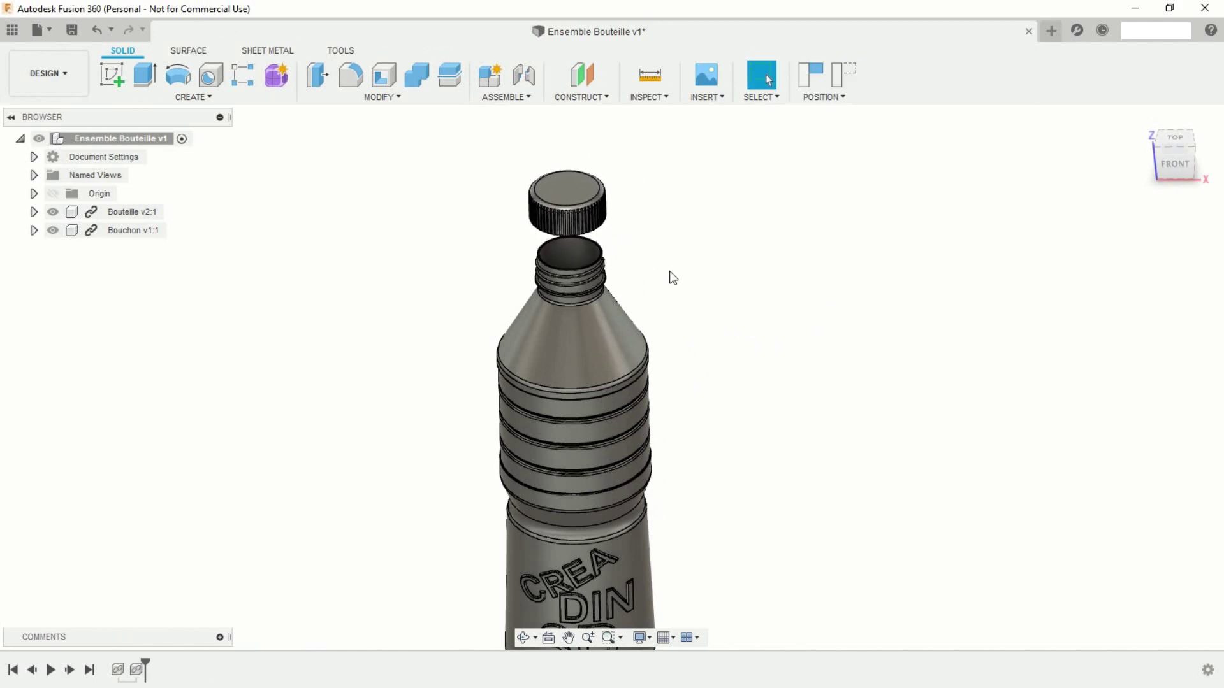
- Ground the Bouteille component so the bottle is fixed in the assembly
scroll(687, 314, "down", 3)
middle_click_drag(727, 368, 709, 326)
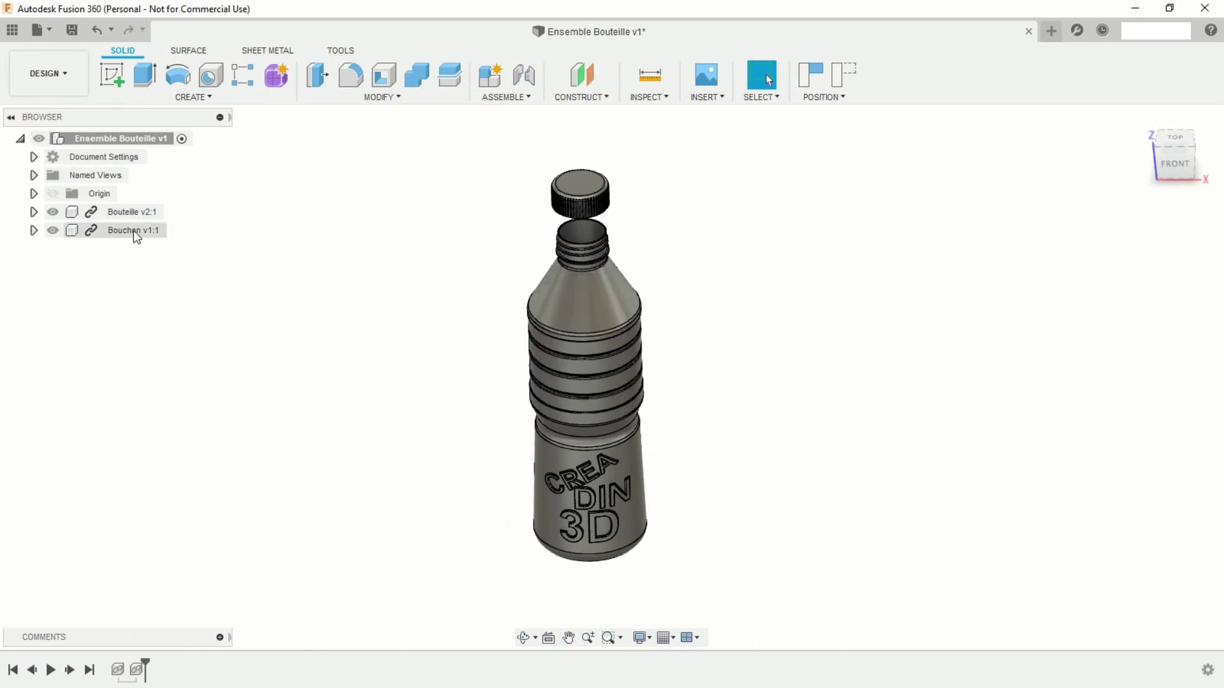
right_click(131, 213)
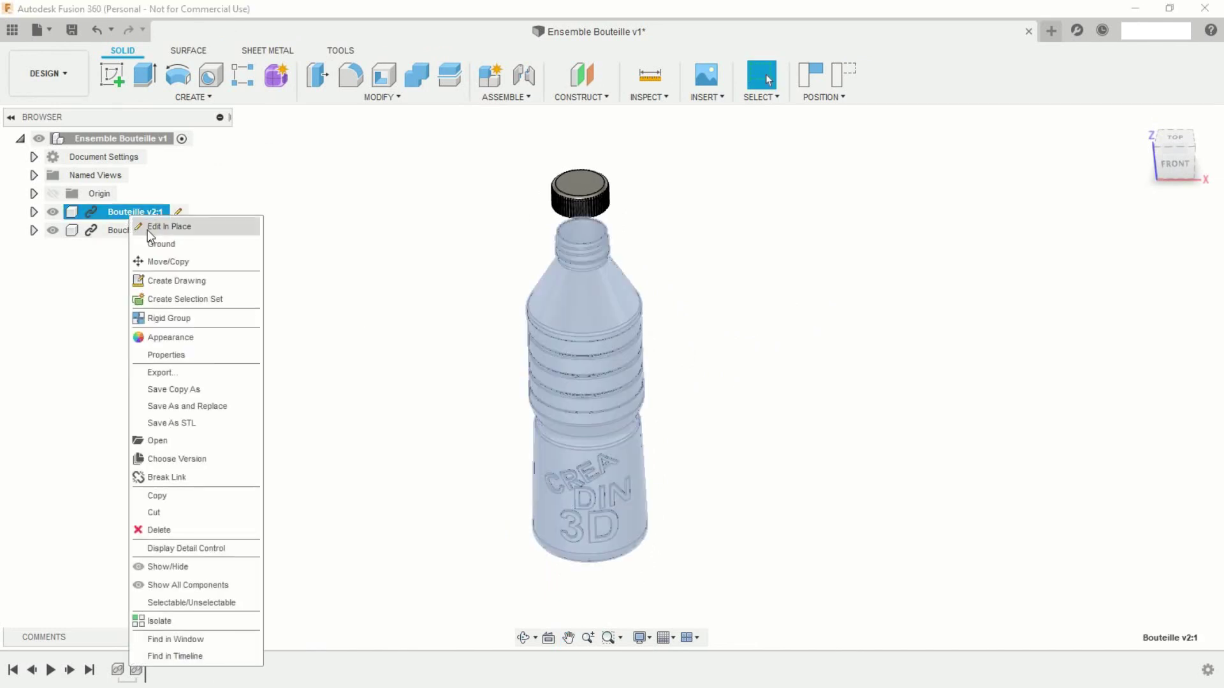
left_click(163, 244)
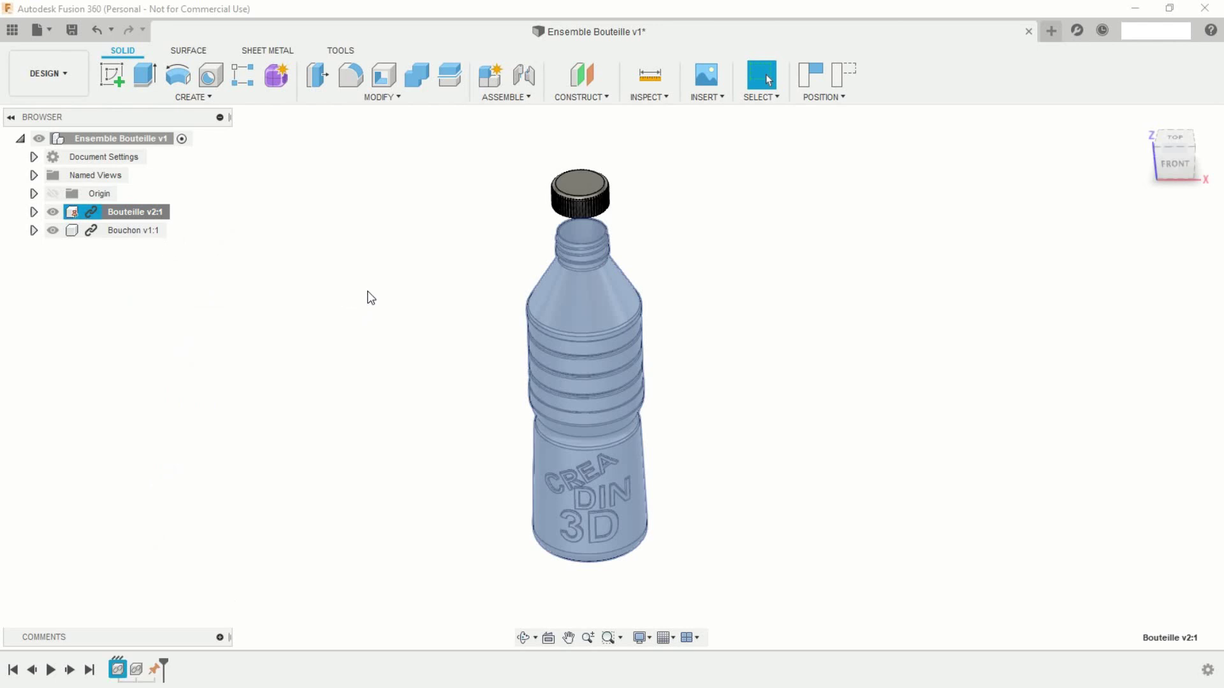
left_click(372, 298)
- Shift the cap slightly sideways above the bottle neck
scroll(735, 374, "up", 1)
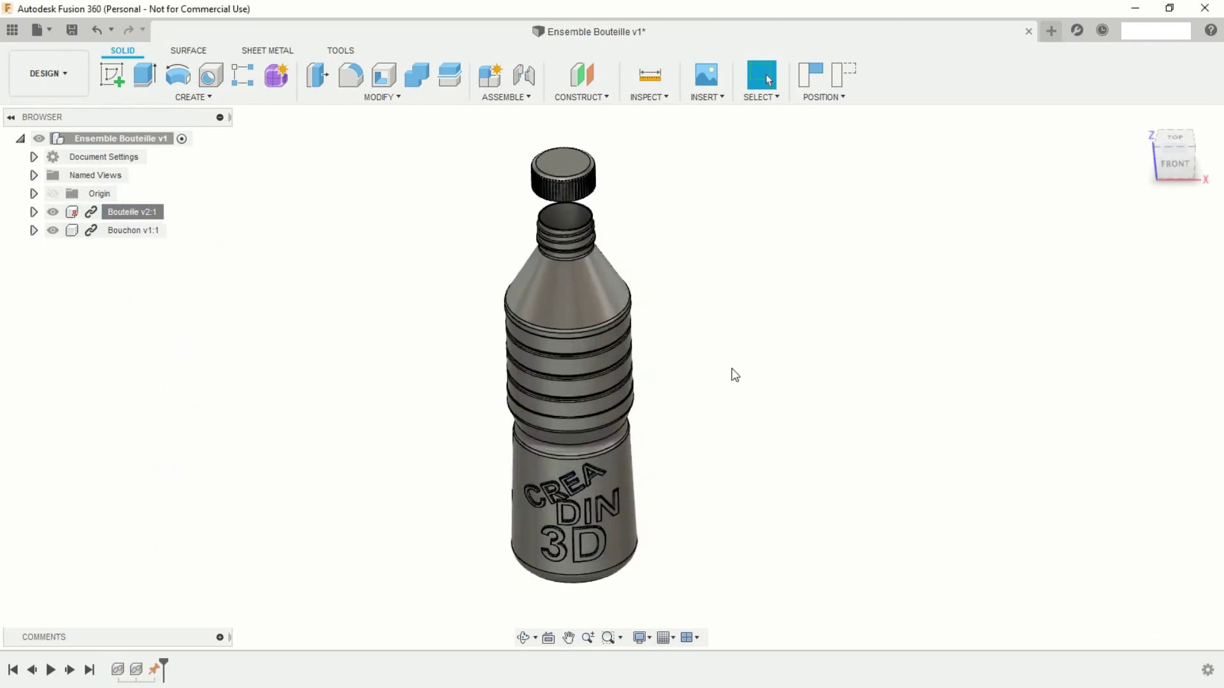
key("F4")
mouse_move(705, 481)
left_mouse_down()
mouse_move(697, 467)
mouse_move(724, 472)
left_mouse_up()
middle_click_drag(724, 472, 721, 470, "shift")
middle_click_drag(721, 323, 726, 398)
scroll(683, 309, "up", 2)
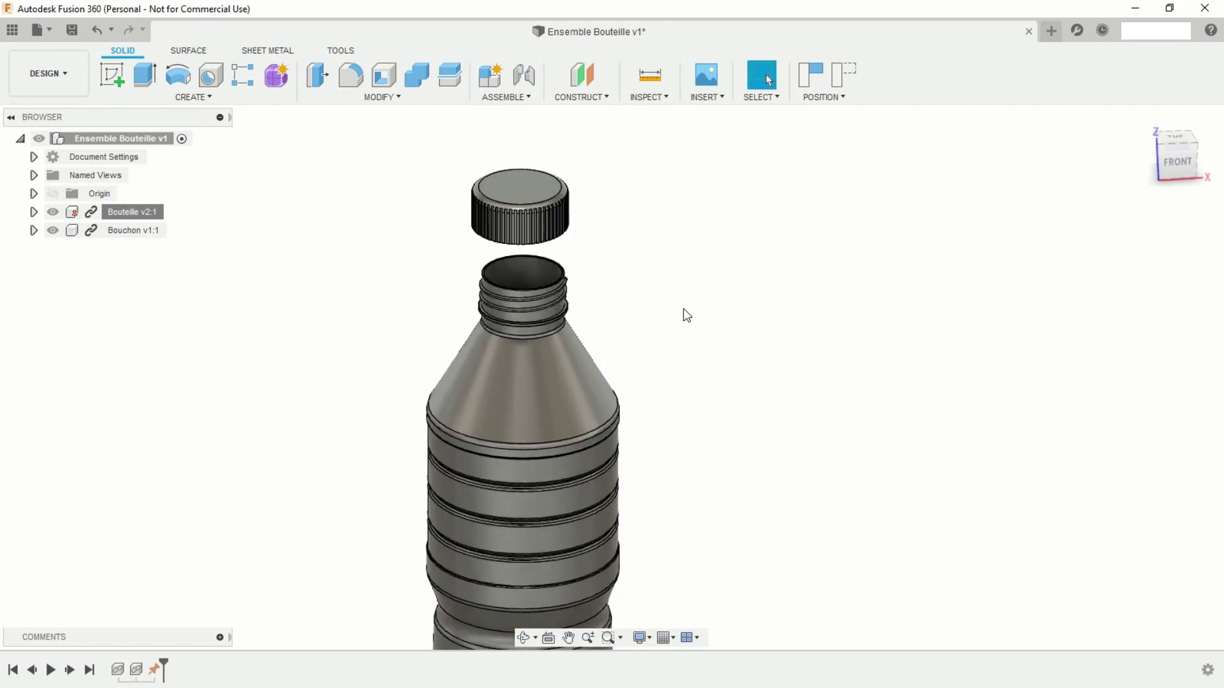
middle_click_drag(684, 308, 733, 413)
scroll(705, 395, "up", 2)
middle_click_drag(592, 476, 614, 421)
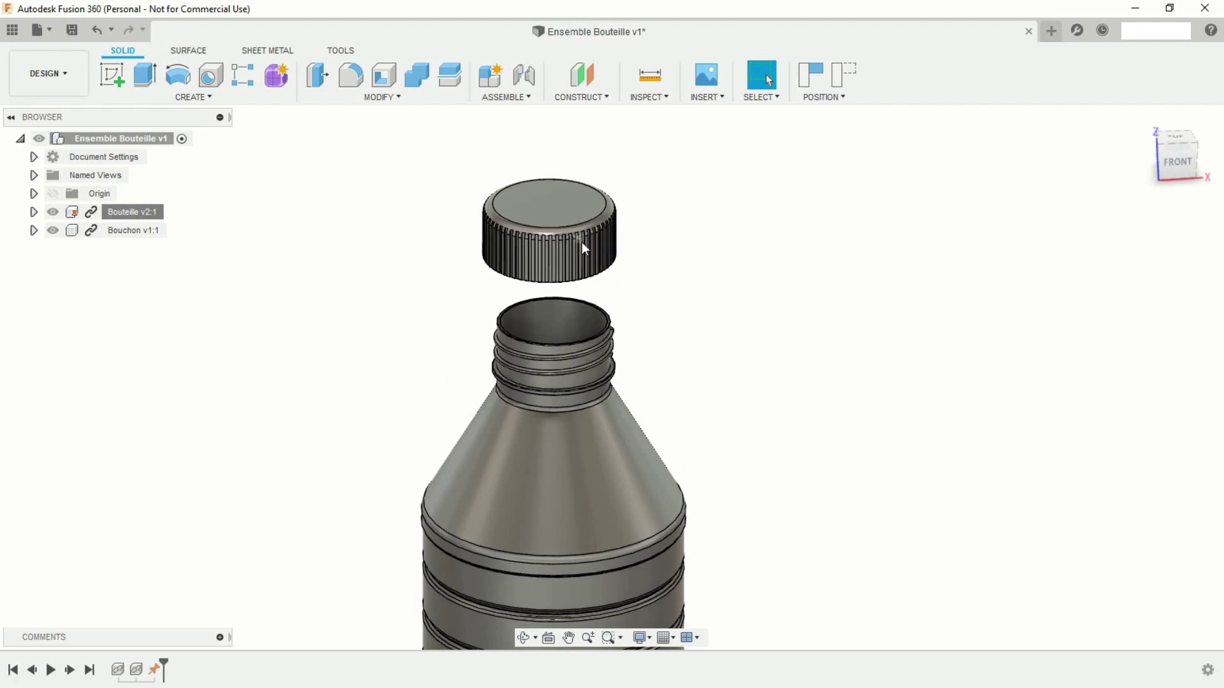
mouse_move(582, 242)
left_mouse_down()
mouse_move(538, 243)
mouse_move(587, 244)
left_mouse_up()
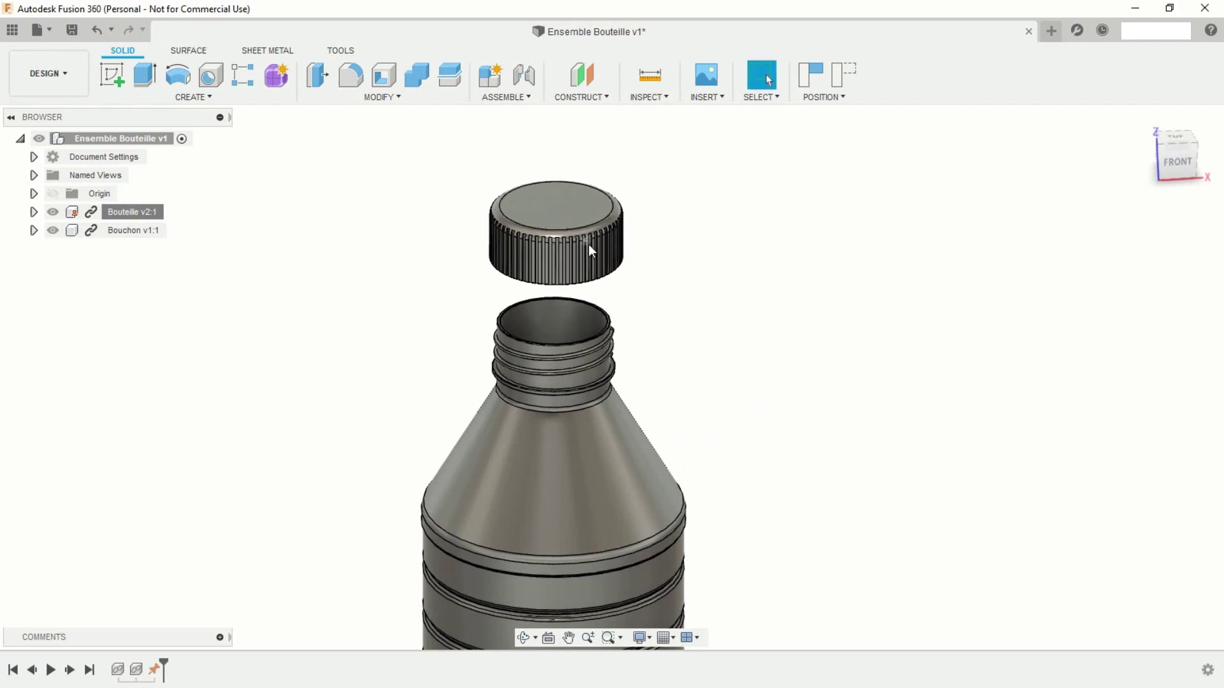
- Start a joint with the cap's current position captured and set its motion type to Cylindrical
left_click(521, 74)
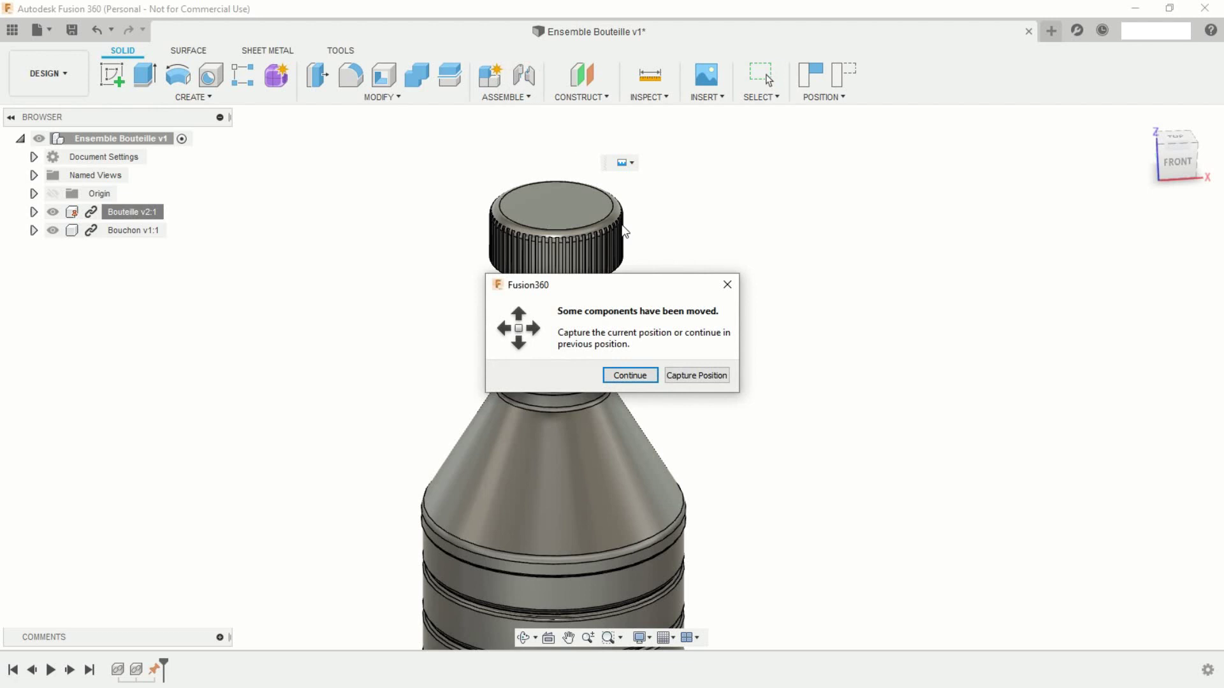
left_click(698, 376)
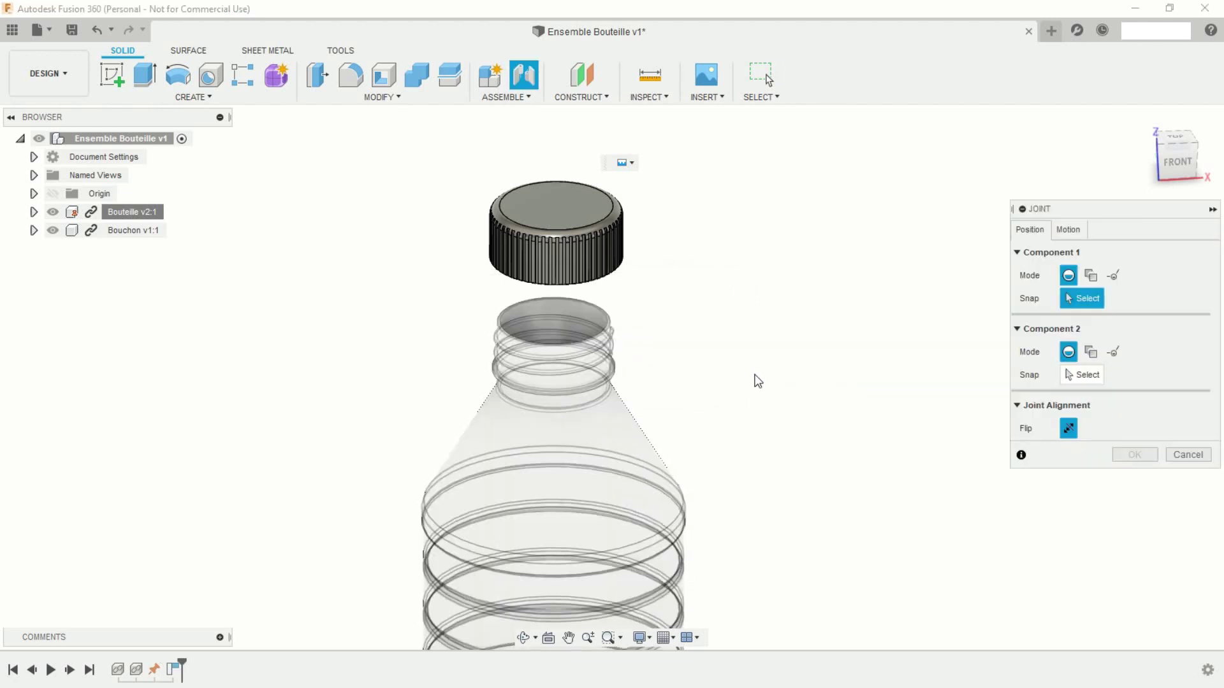
left_click(1068, 230)
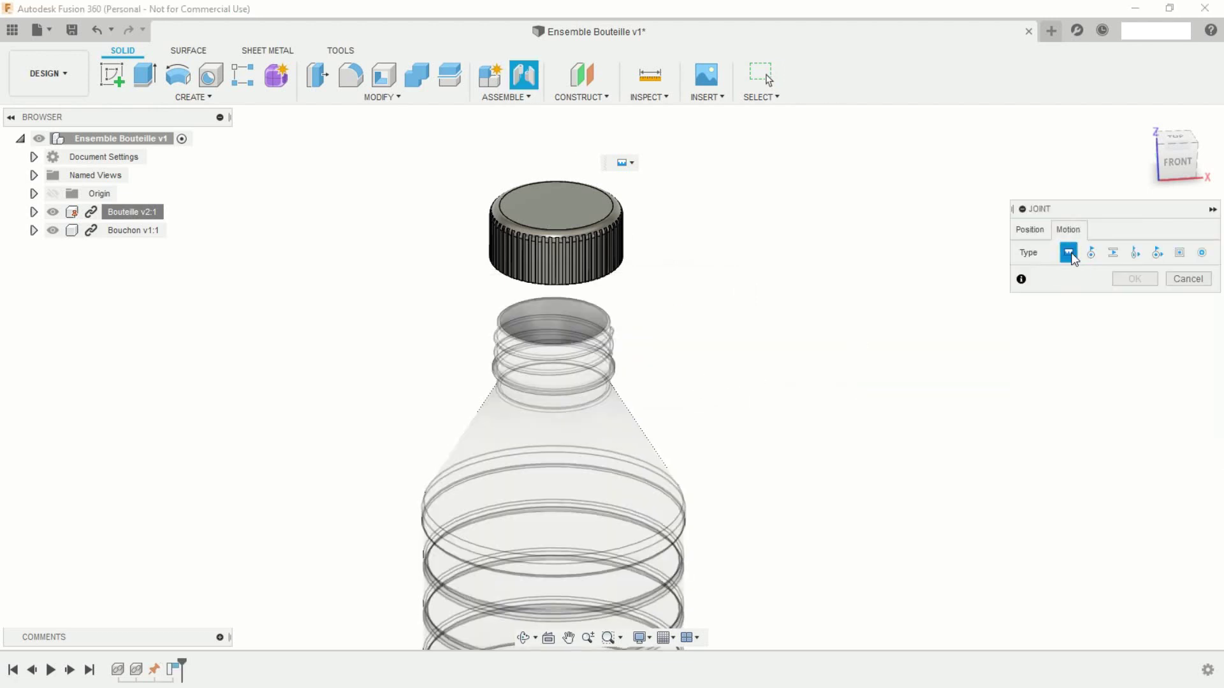
left_click(1135, 253)
left_click(1030, 230)
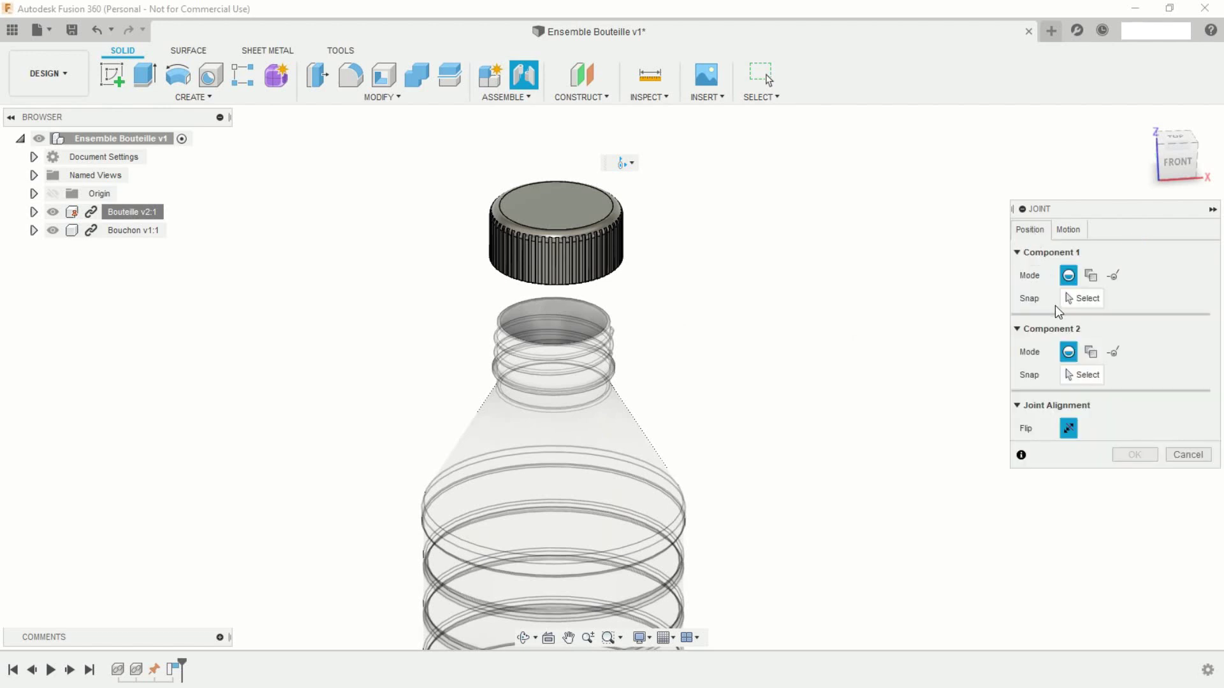
- Join the cap's grooved outer wall to the bottle neck's cylindrical face, keeping the angle and all offsets at zero
left_click(1087, 298)
scroll(675, 302, "up", 5)
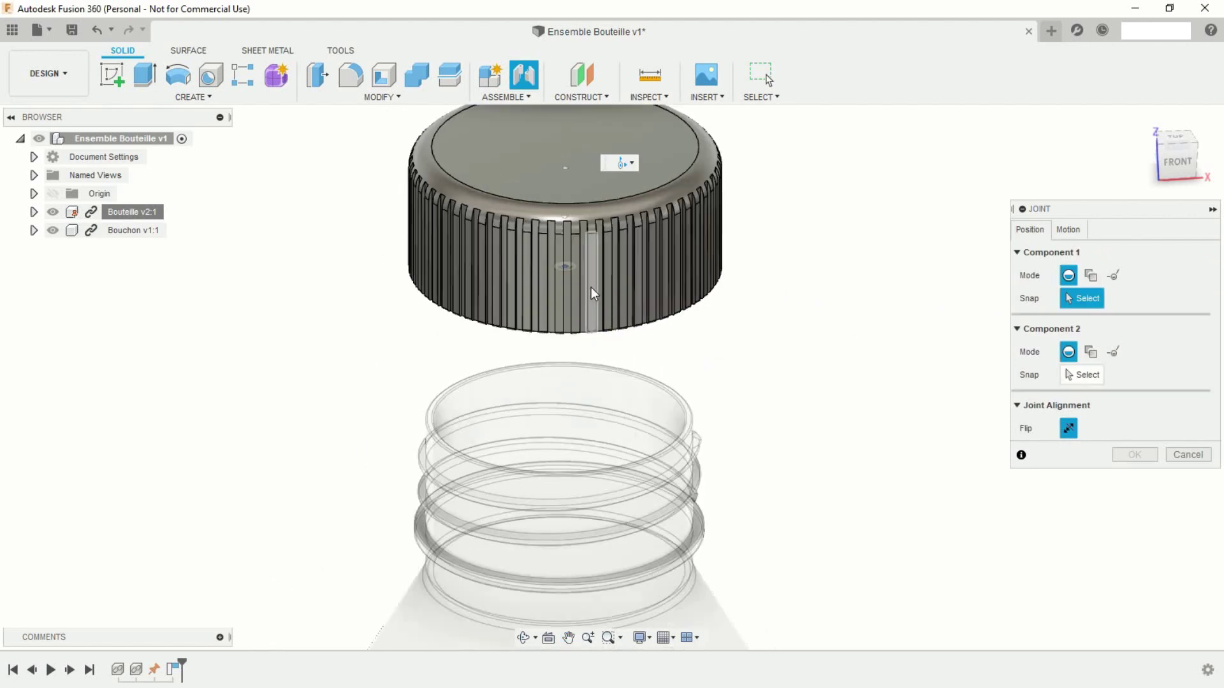
scroll(592, 299, "up", 2)
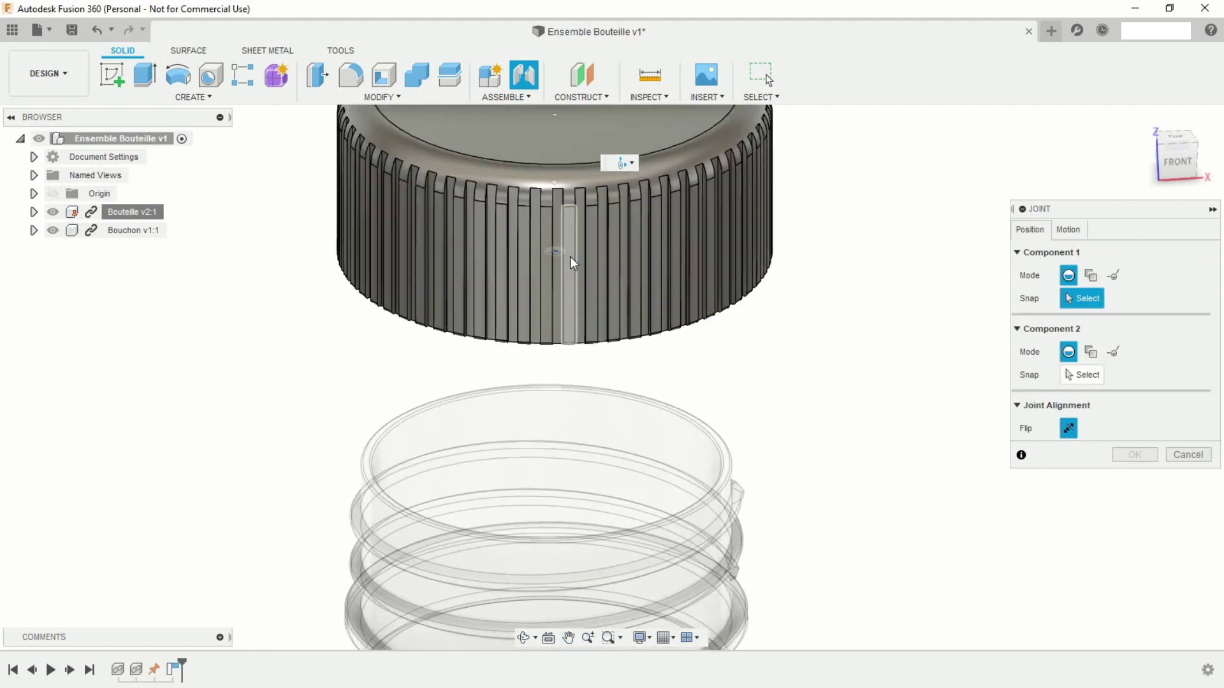
left_click(570, 257)
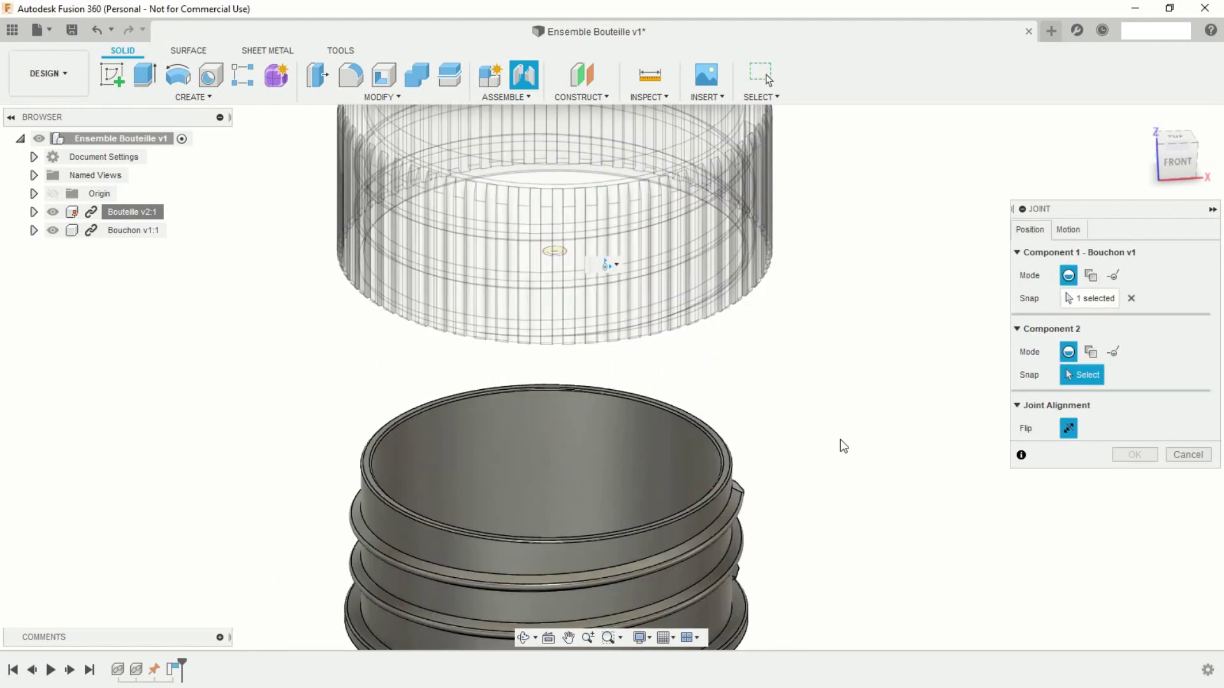
scroll(787, 465, "down", 2)
left_click(668, 527)
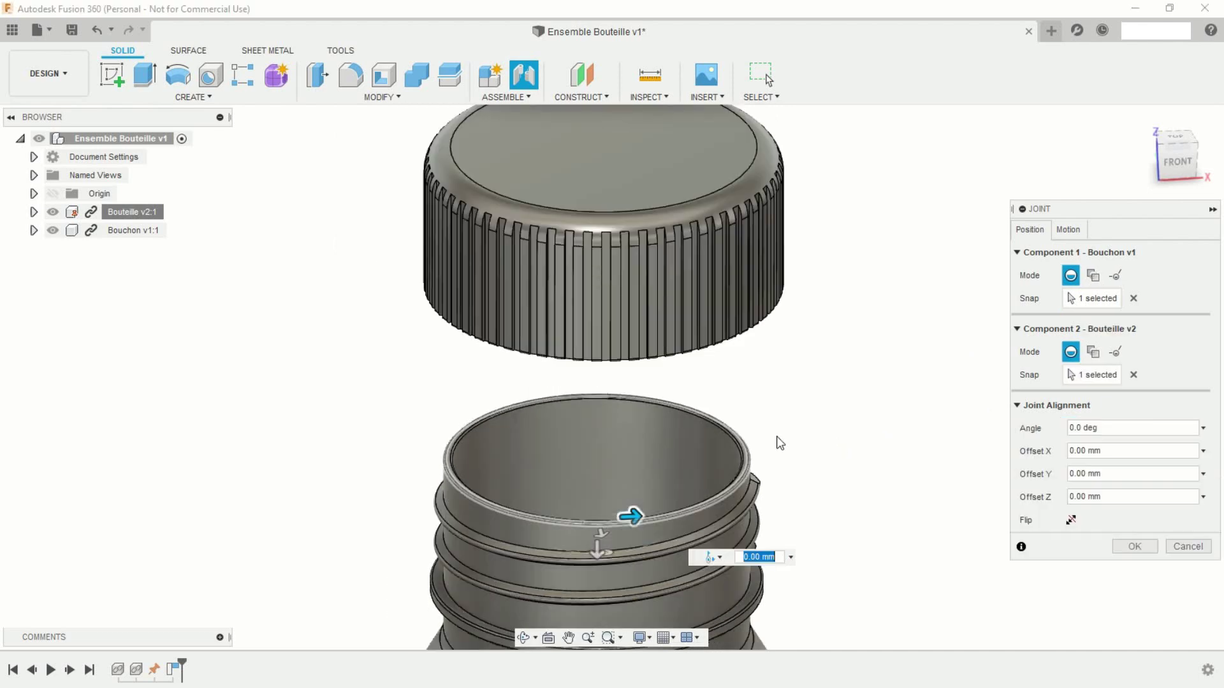
scroll(843, 395, "down", 2)
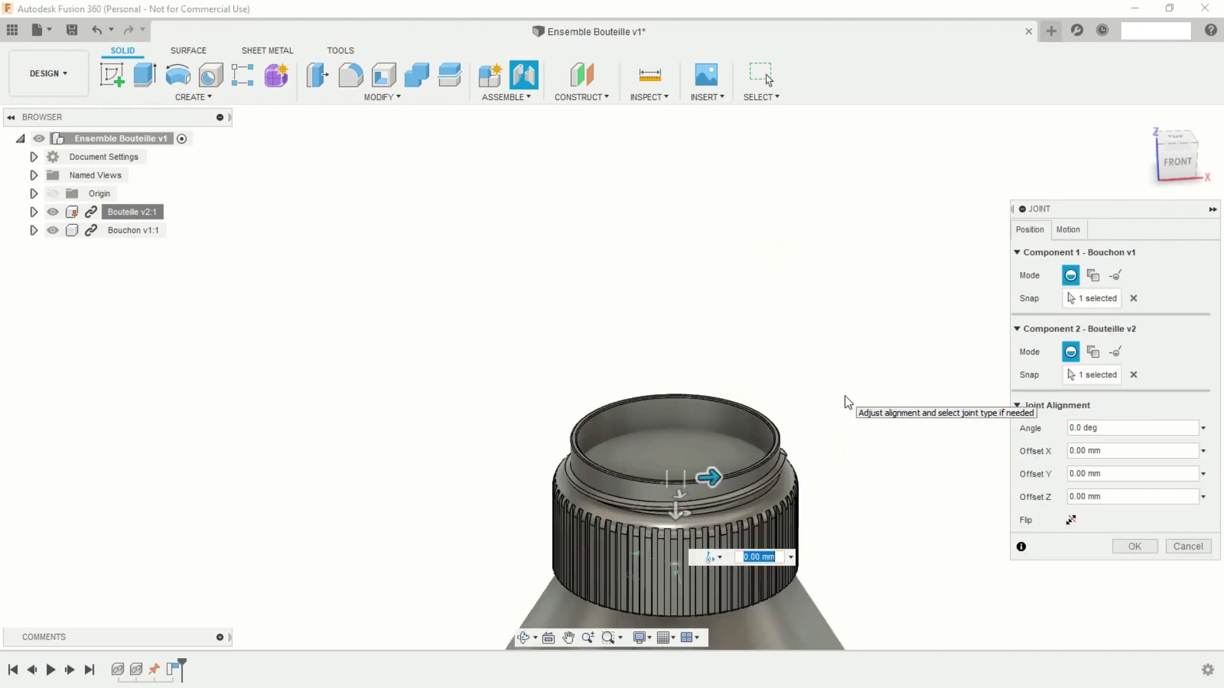
middle_click_drag(877, 461, 741, 335)
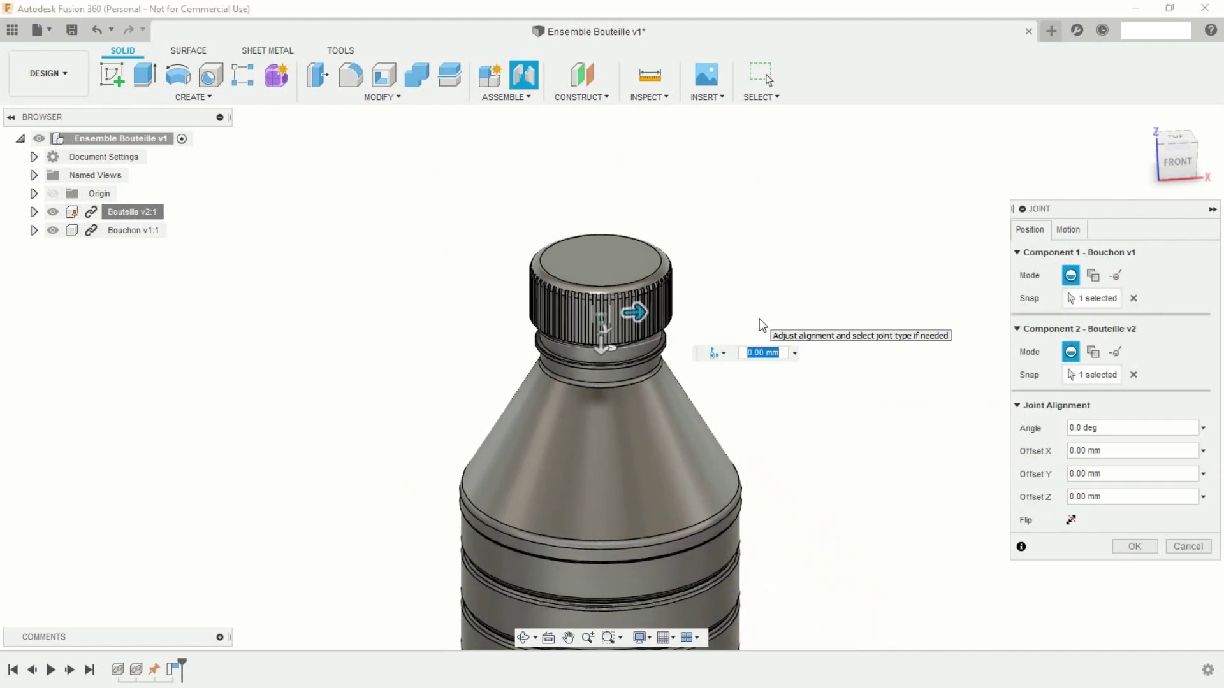
left_click(1136, 547)
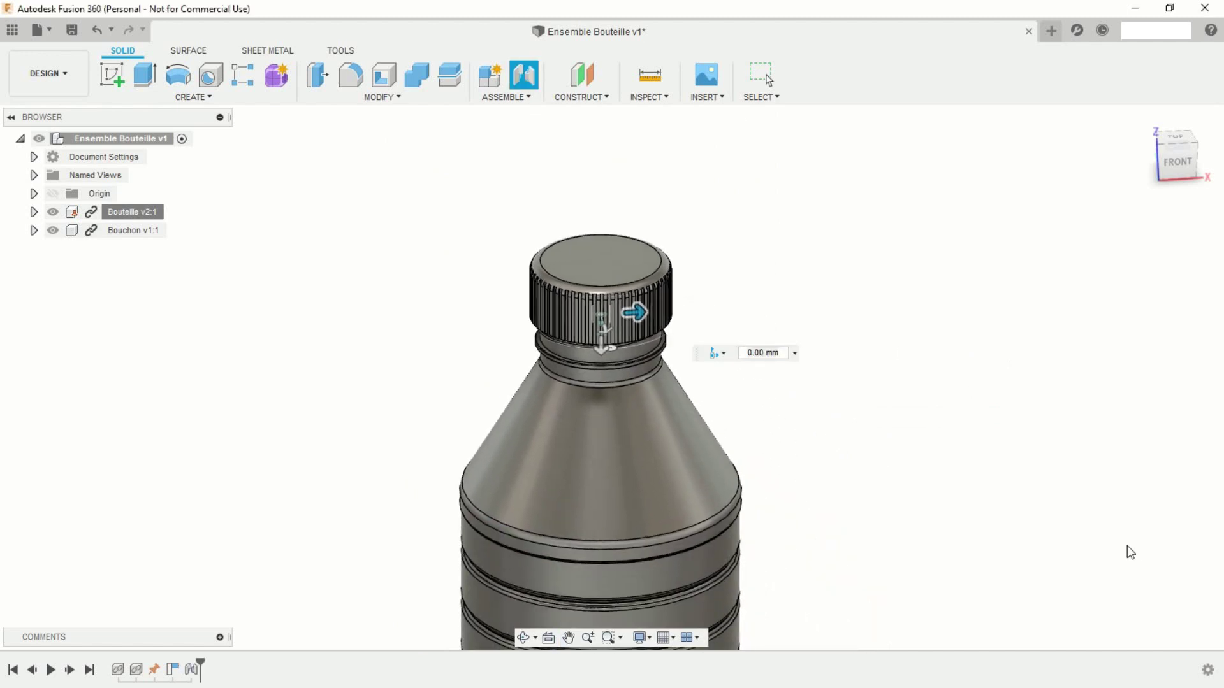
- Slide the cap upward off the neck along the joint axis and expand the assembly's Joints folder
scroll(754, 413, "up", 5)
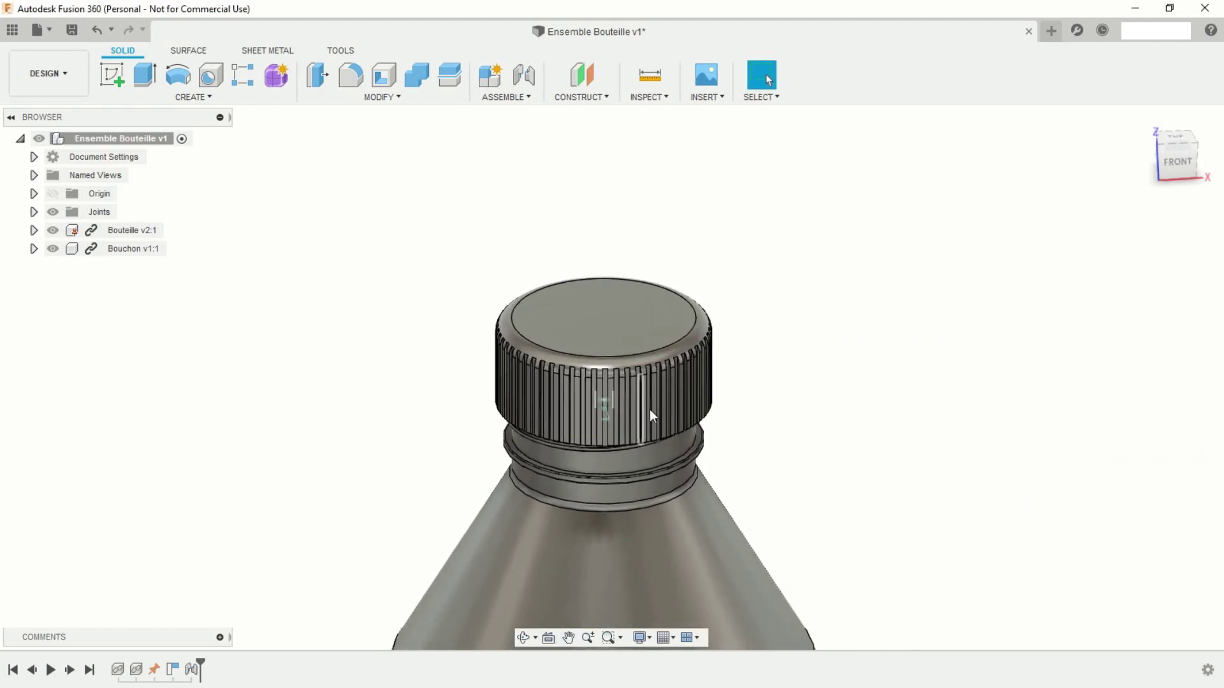
left_click_drag(650, 410, 659, 256)
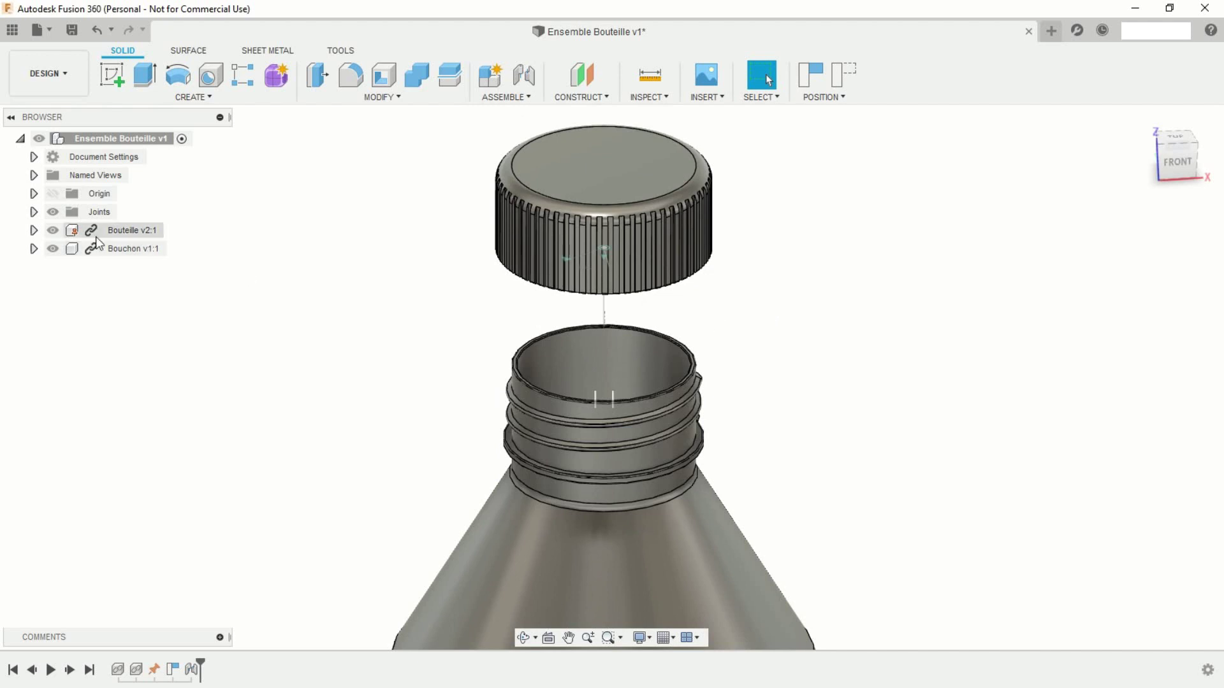
left_click(34, 212)
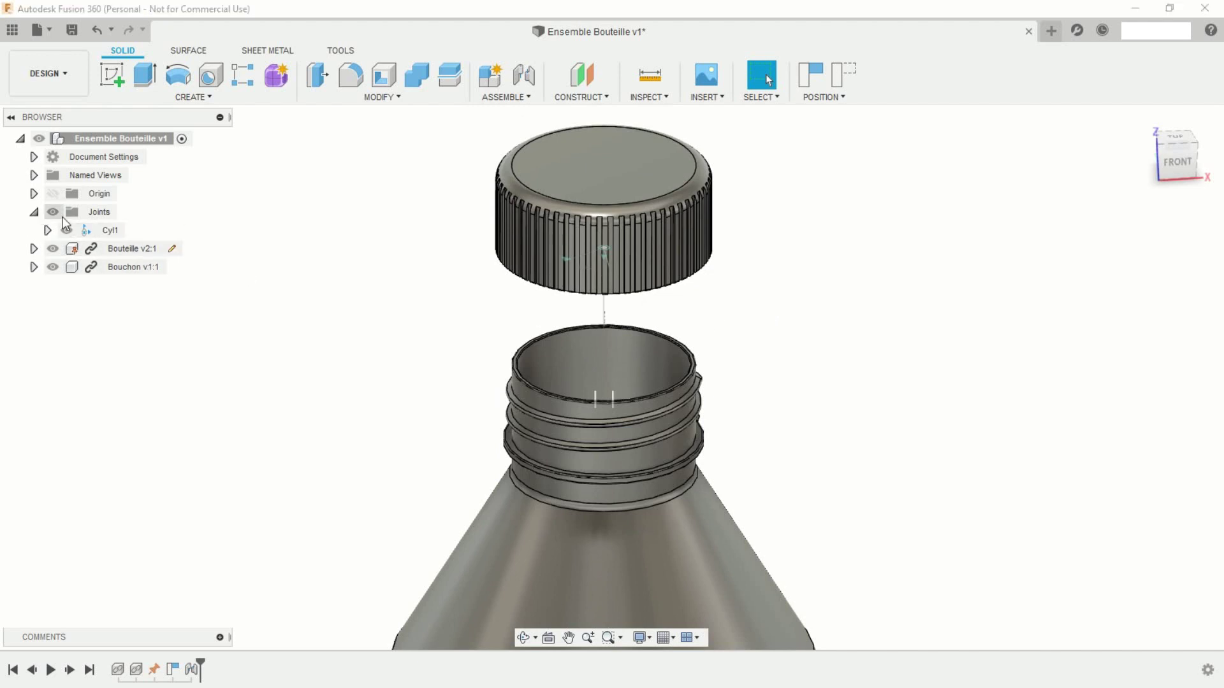
- Edit the limits of the cylindrical joint, choosing the Slide motion and enabling both a minimum and a maximum
right_click(104, 231)
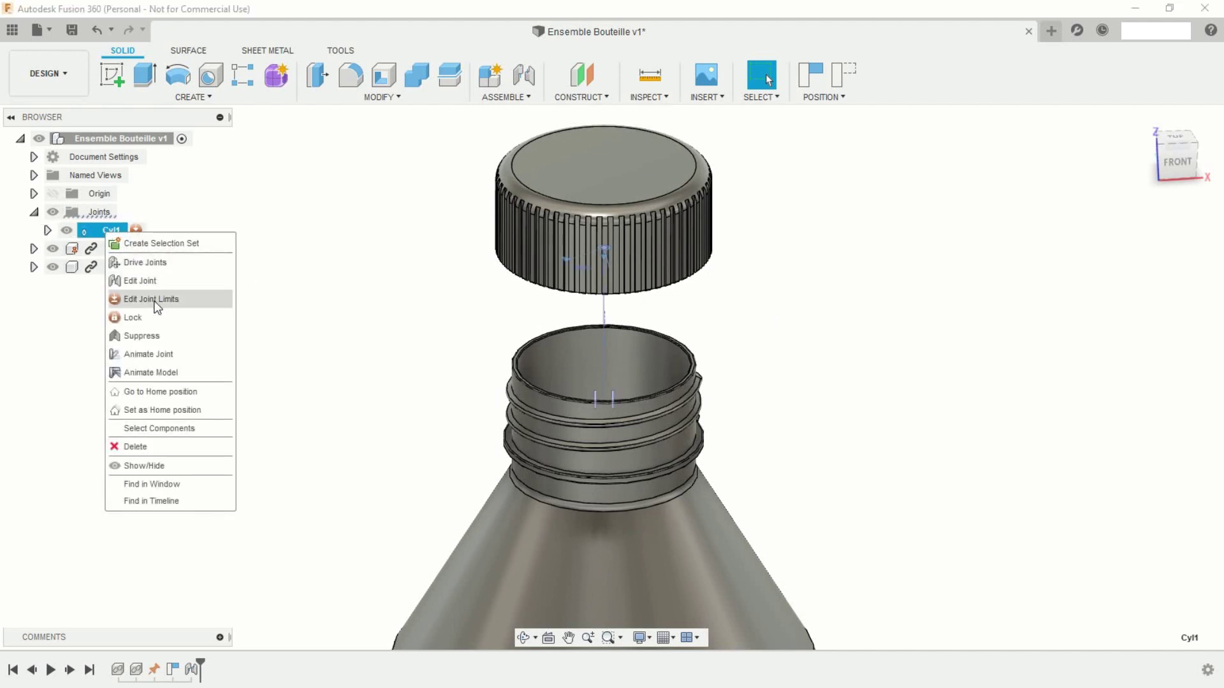
left_click(158, 300)
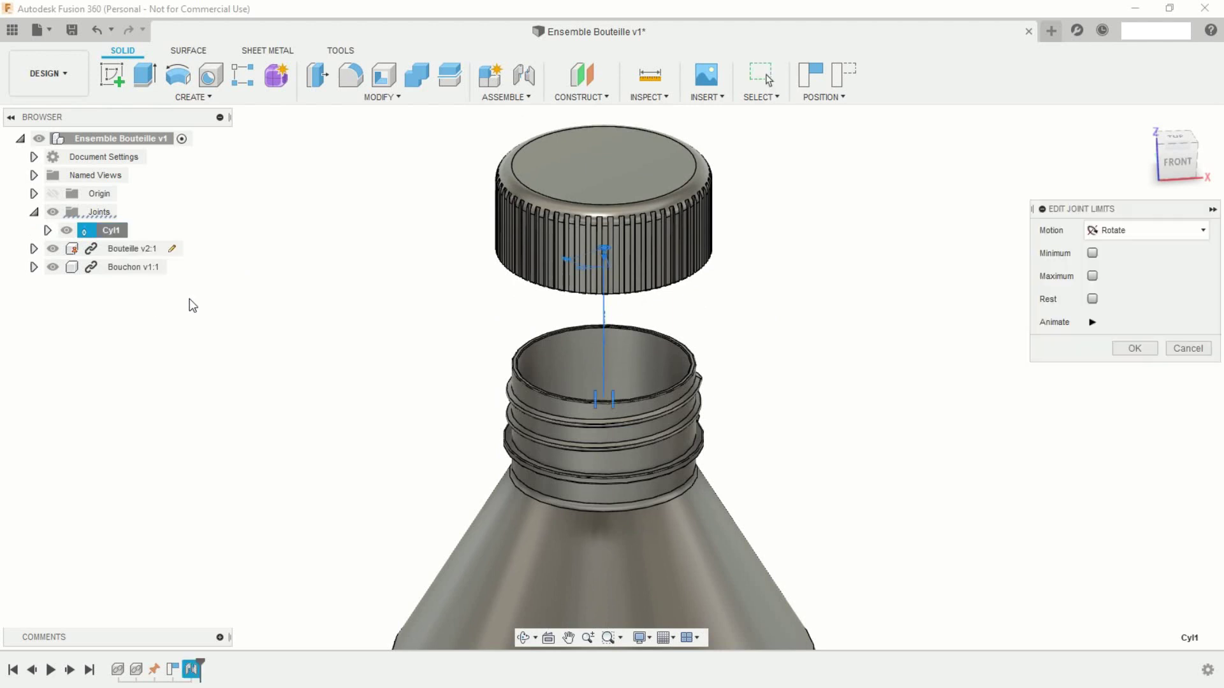
left_click(1136, 228)
left_click(1128, 272)
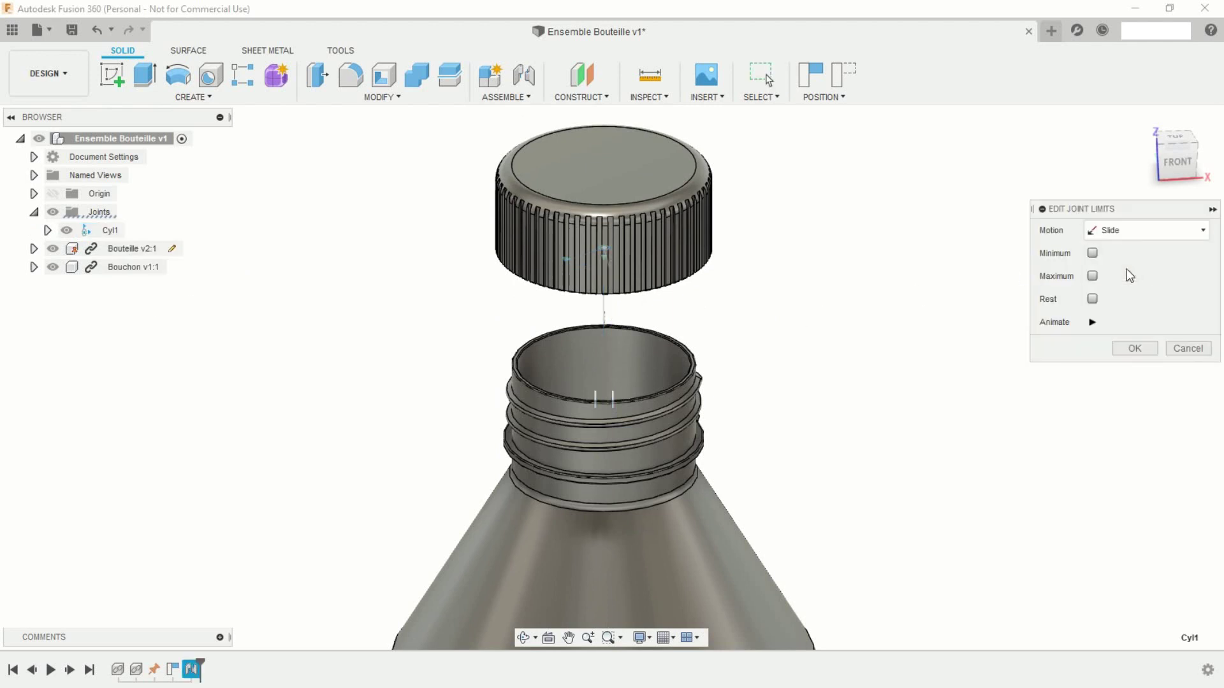
left_click(1092, 253)
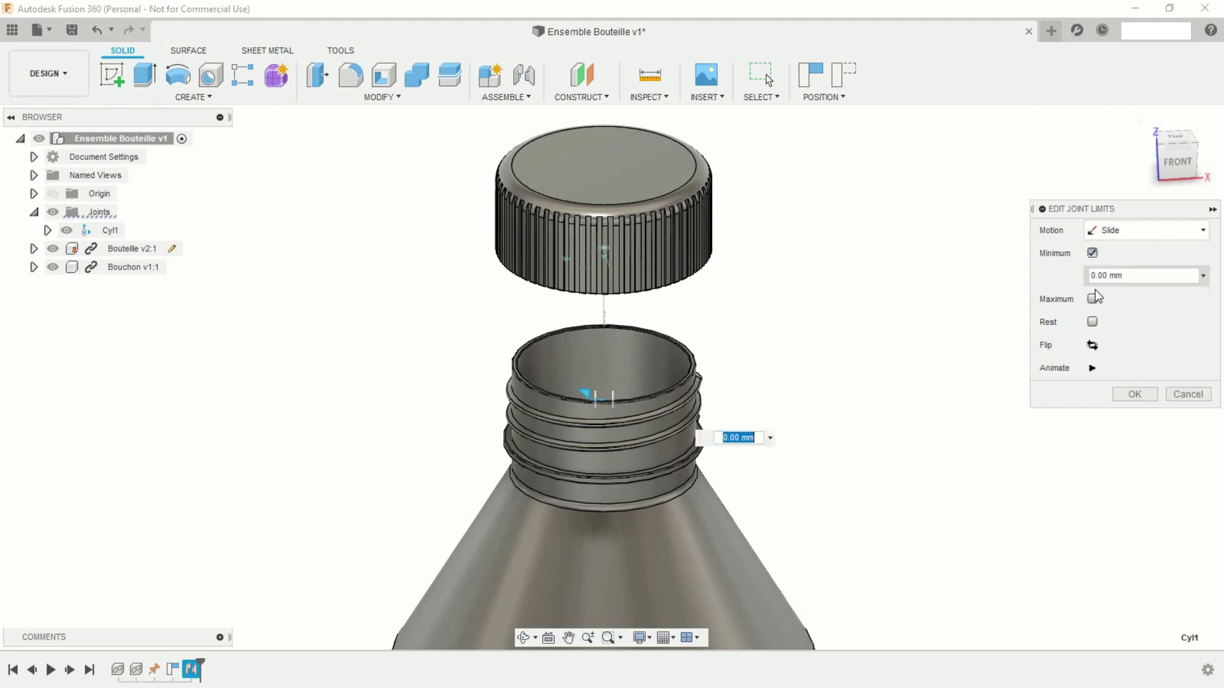
left_click(1092, 300)
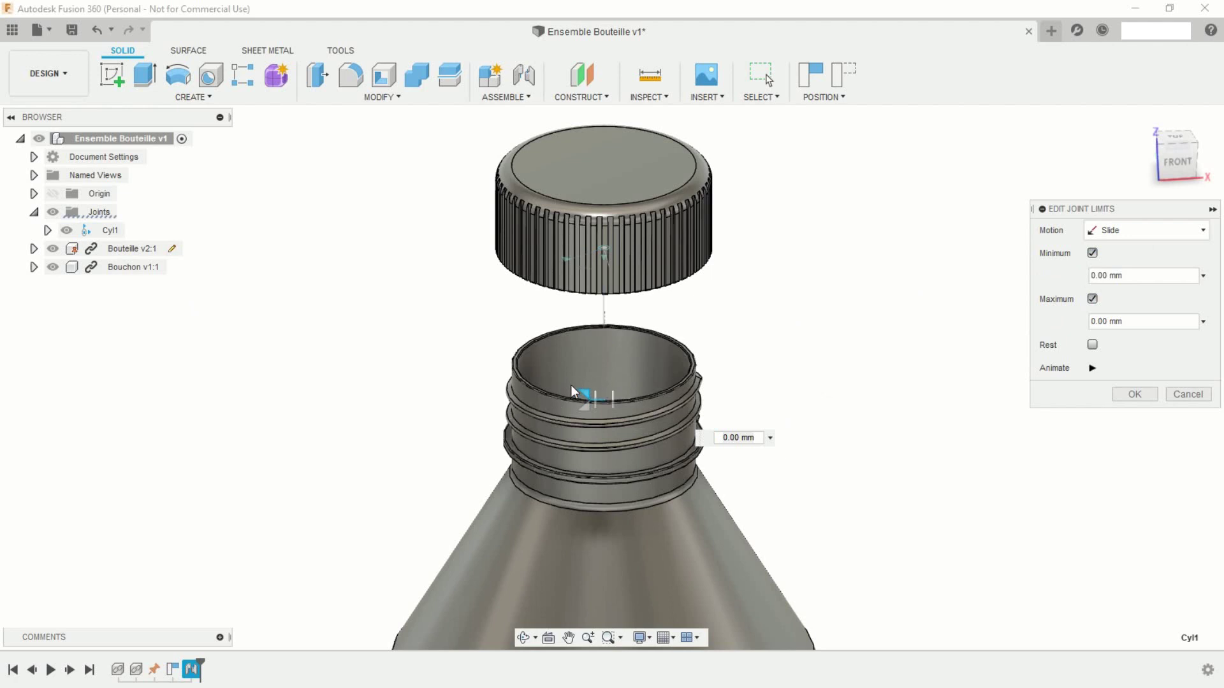
- Set the minimum slide limit to -15 mm so the cap can rise above the bottle neck
left_click_drag(584, 395, 592, 307)
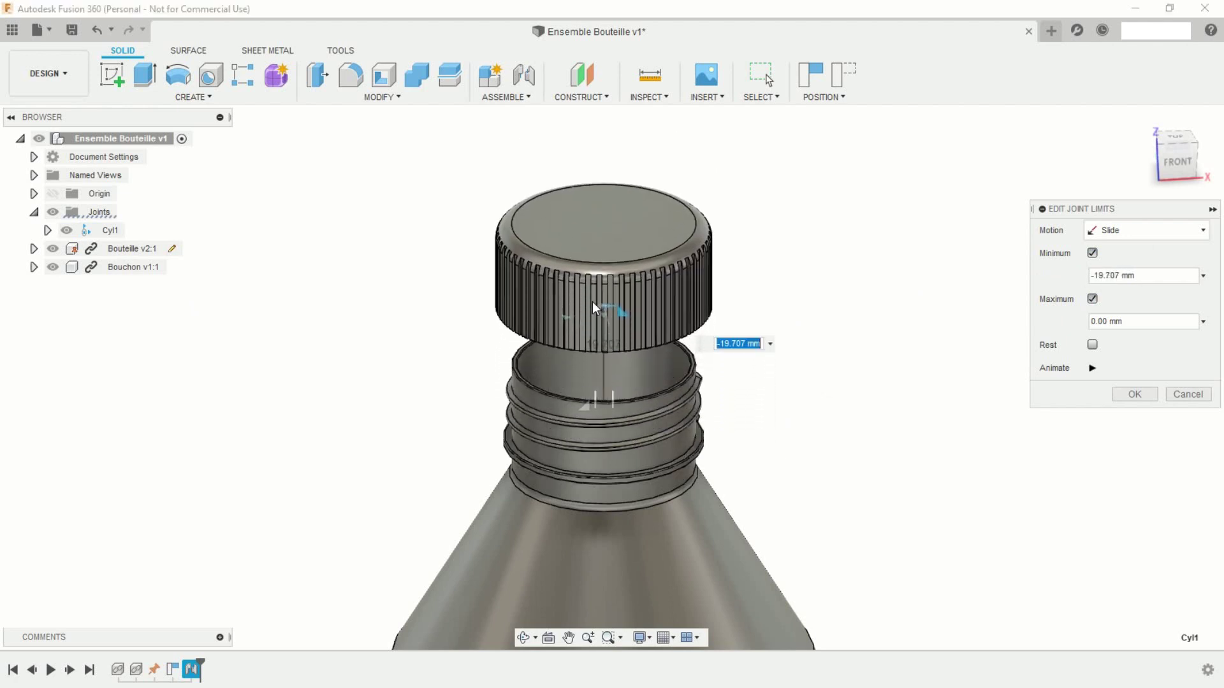
left_click(1172, 163)
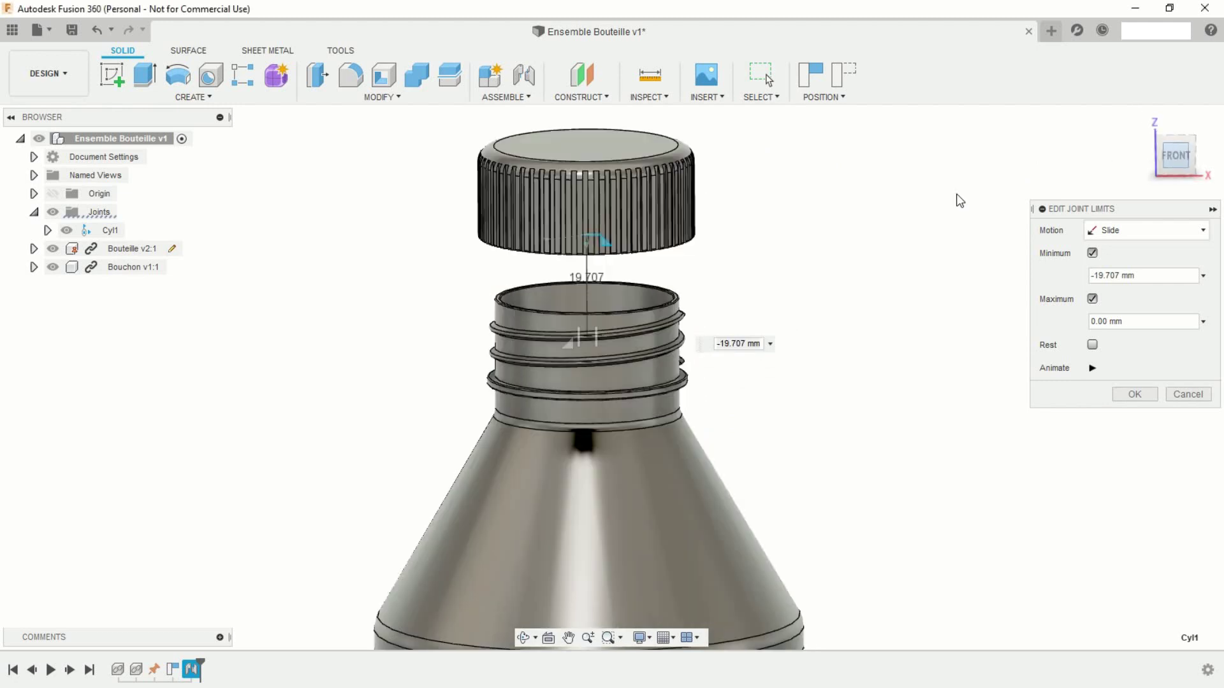
middle_click_drag(774, 246, 828, 348)
scroll(824, 339, "up", 1)
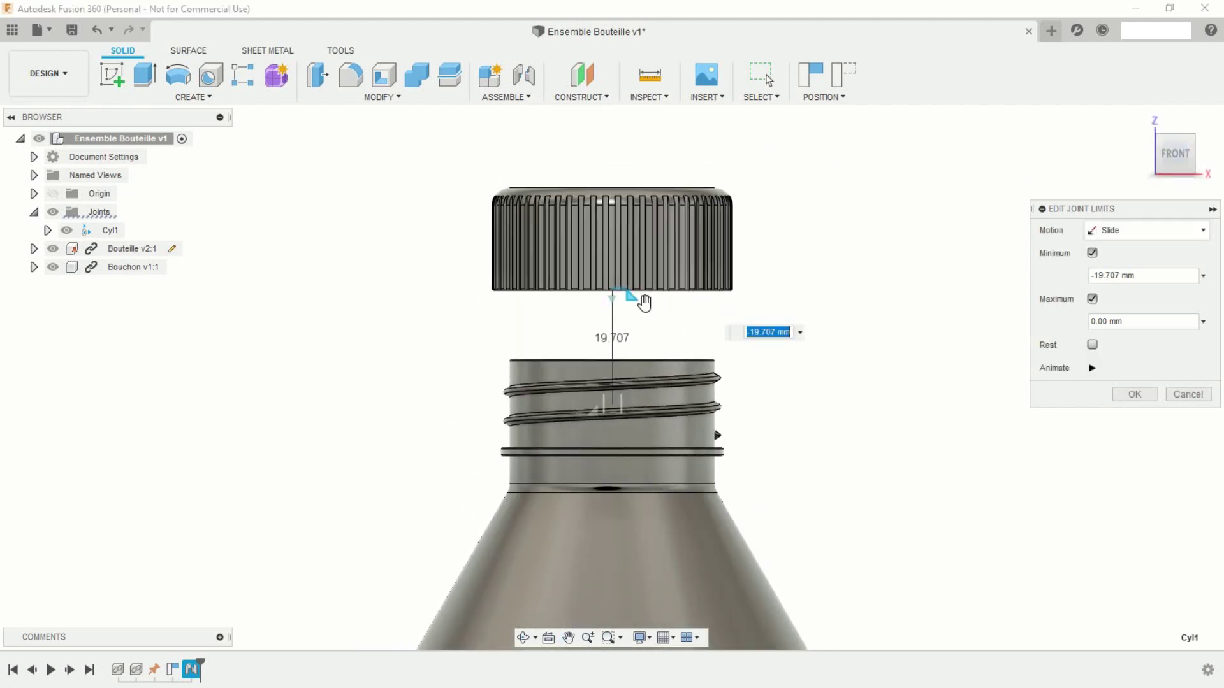
left_click_drag(1120, 275, 1105, 274)
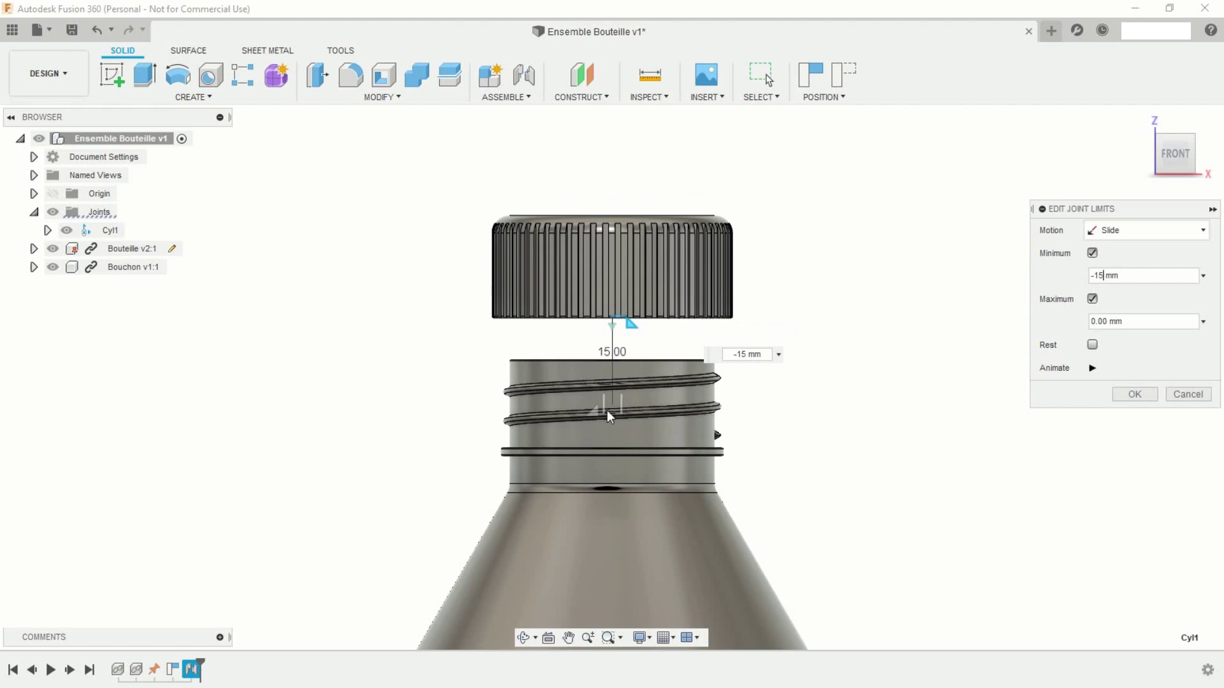
- Bring the cap's lower edge down to the neck's collar and set the maximum slide limit to 7 mm
left_click_drag(594, 414, 599, 446)
scroll(602, 450, "up", 3)
scroll(599, 450, "up", 4)
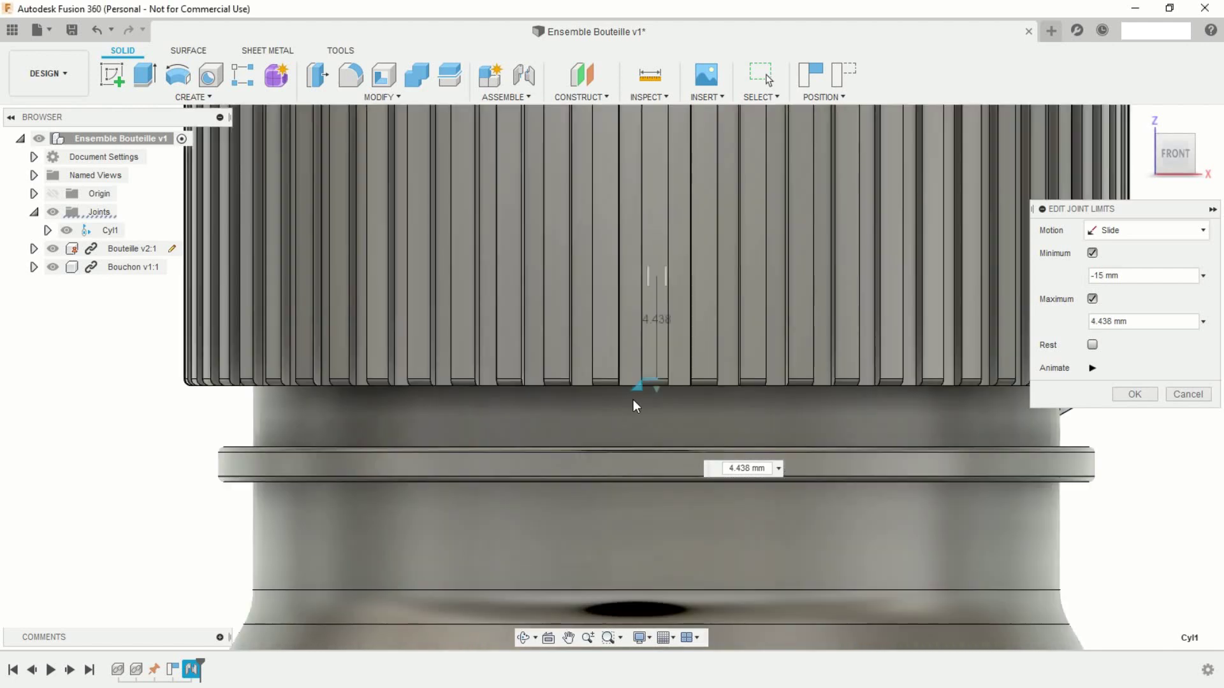
left_click_drag(637, 391, 642, 449)
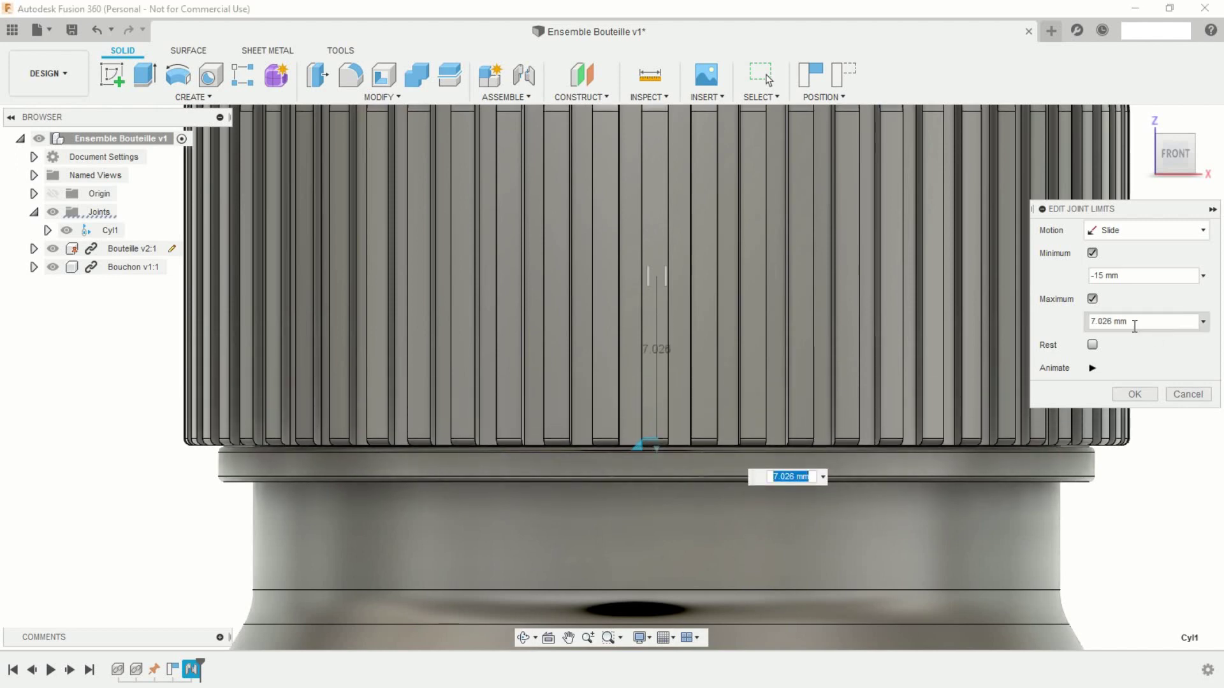
left_click_drag(1114, 321, 1081, 329)
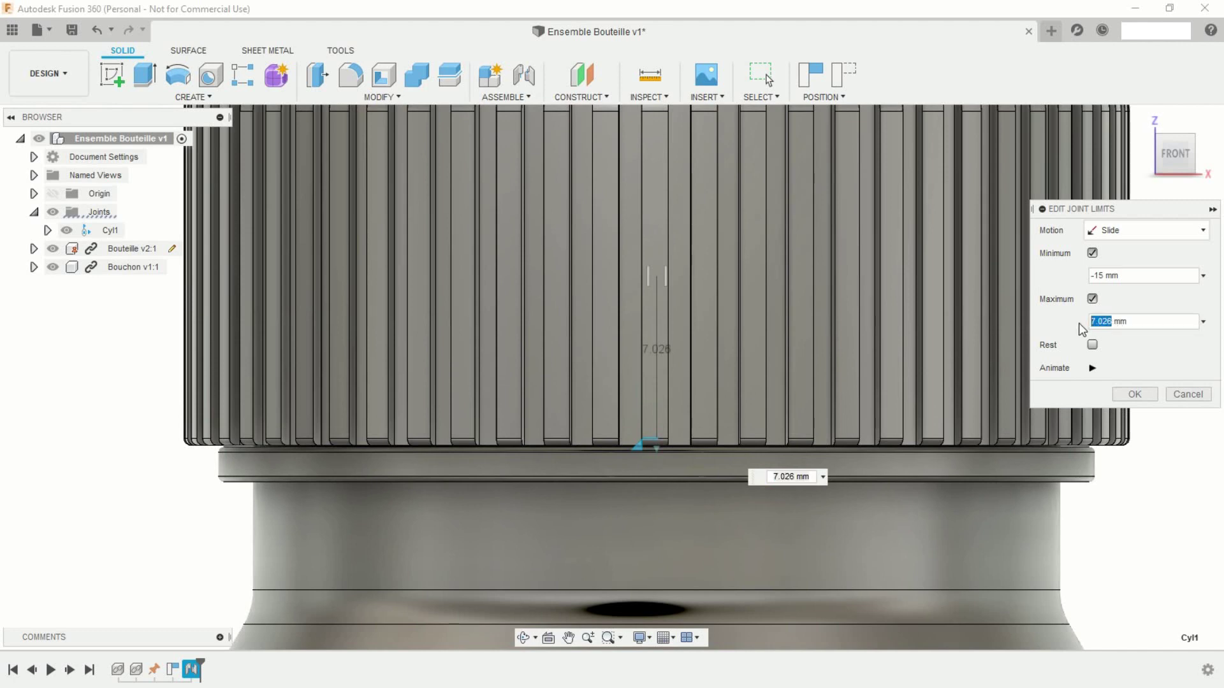
type("7")
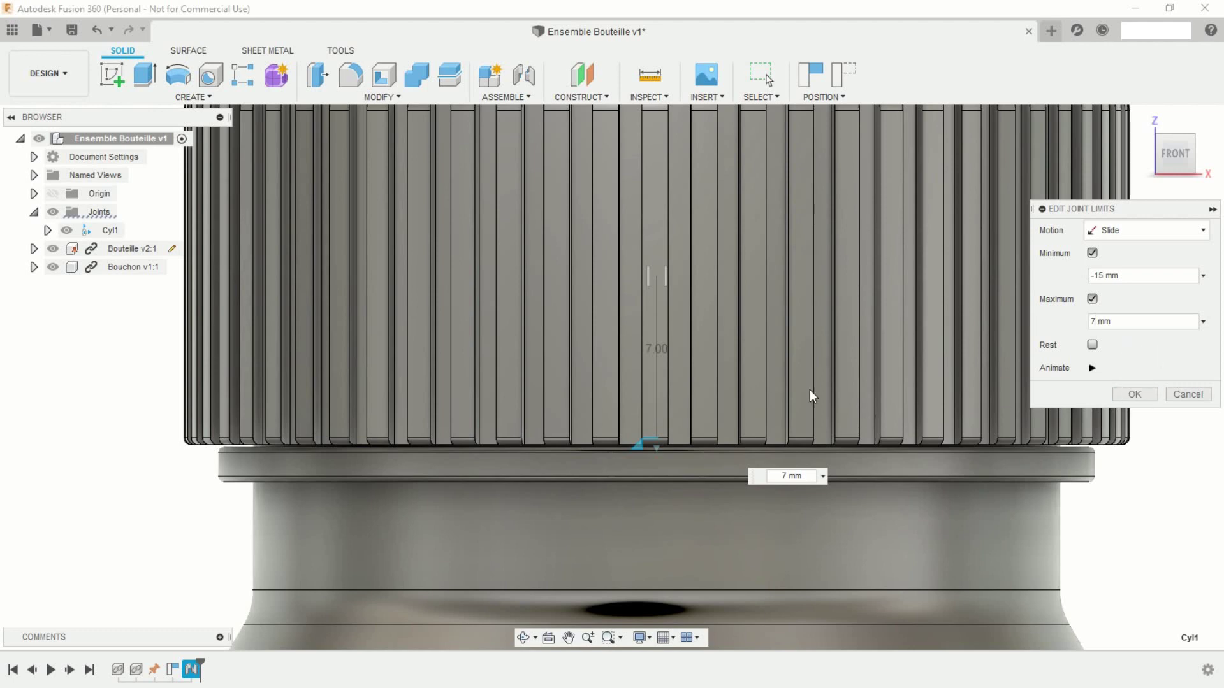
- Animate the cap's sliding motion between its limits and accept the joint limits
scroll(775, 369, "down", 10)
middle_click_drag(765, 362, 687, 381)
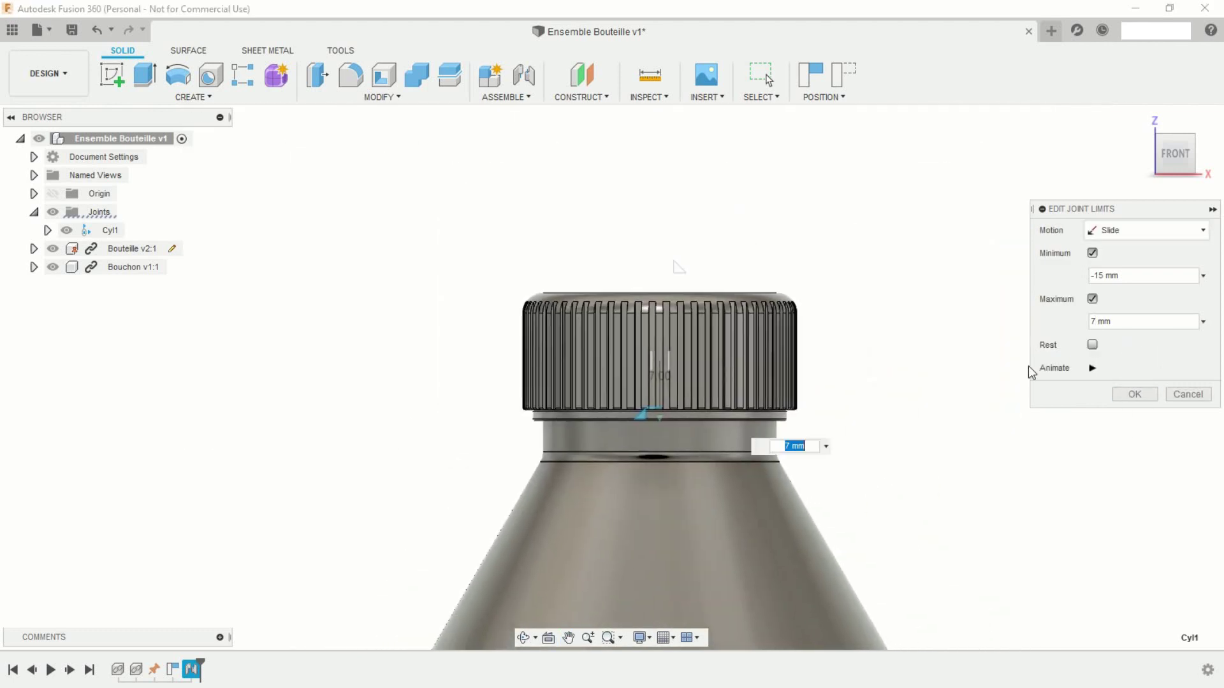
left_click(1093, 369)
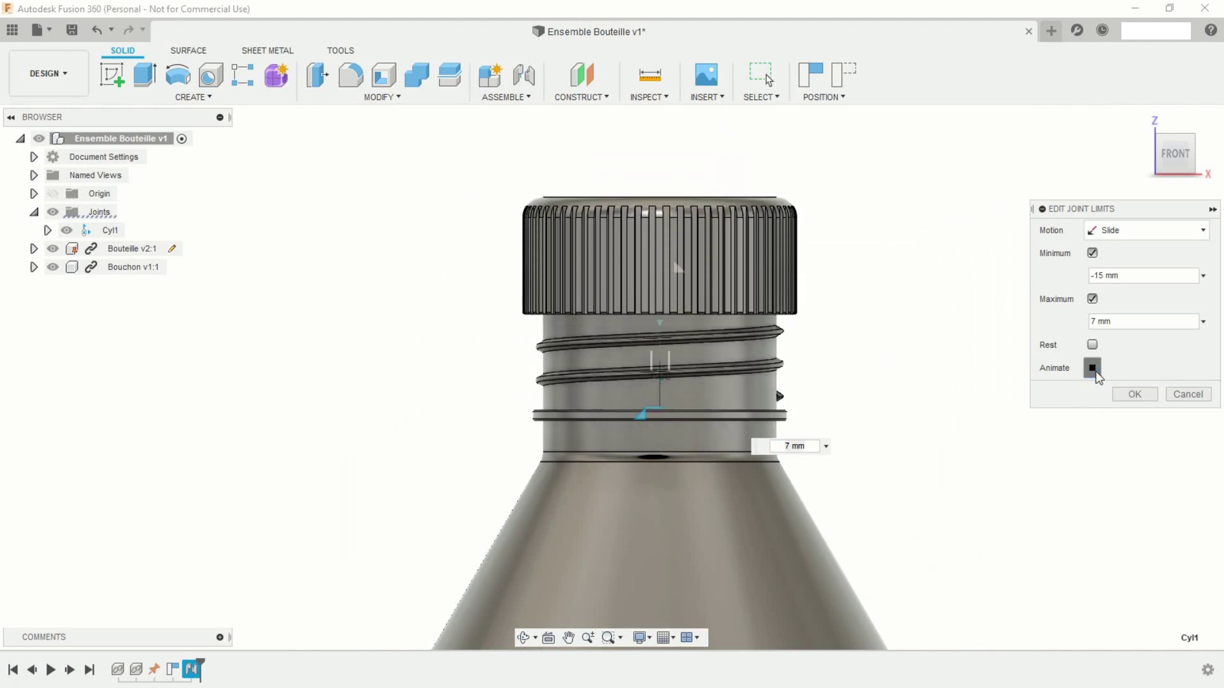
left_click(1134, 395)
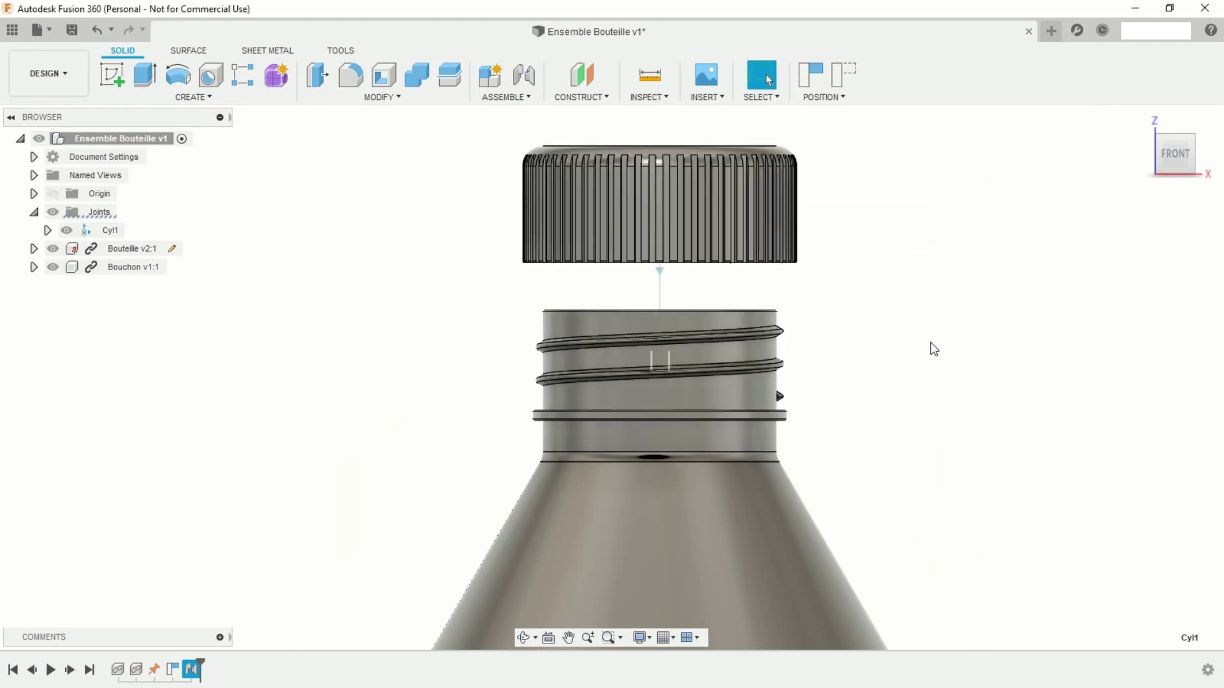
- Slide the cap down the bottle neck as far as its lower limit allows
scroll(903, 352, "down", 2)
middle_click_drag(870, 364, 848, 293, "shift")
left_click_drag(810, 272, 863, 293)
scroll(866, 298, "up", 8)
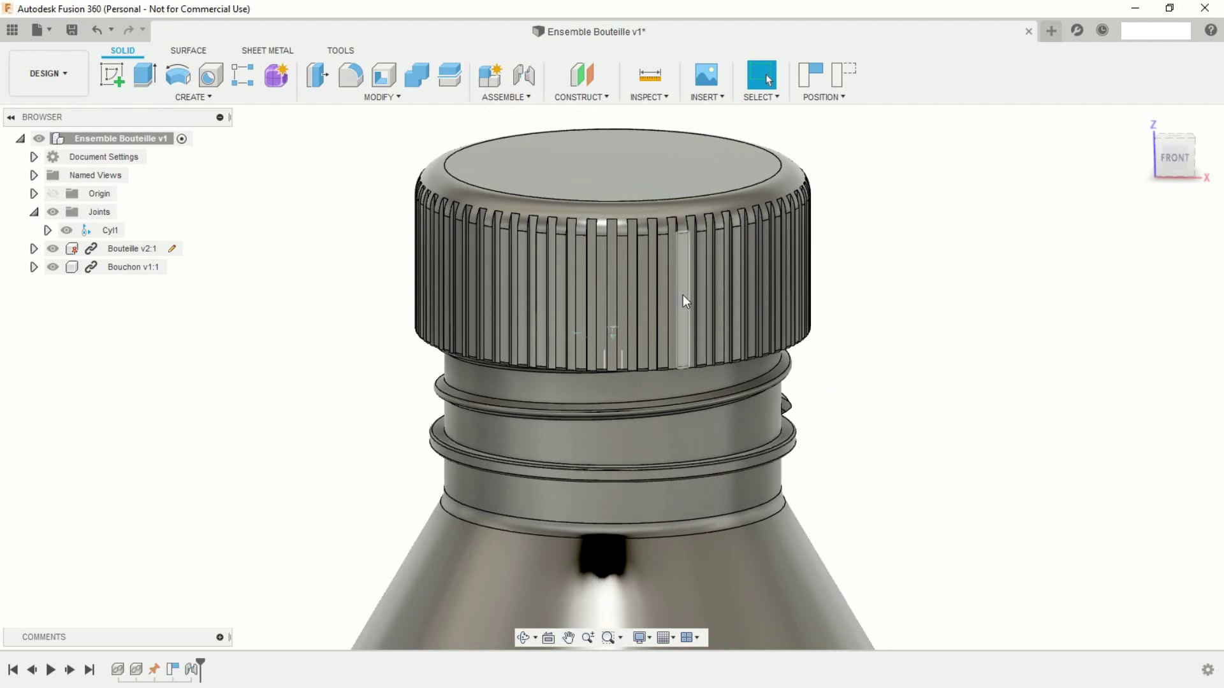
left_click_drag(683, 295, 757, 536)
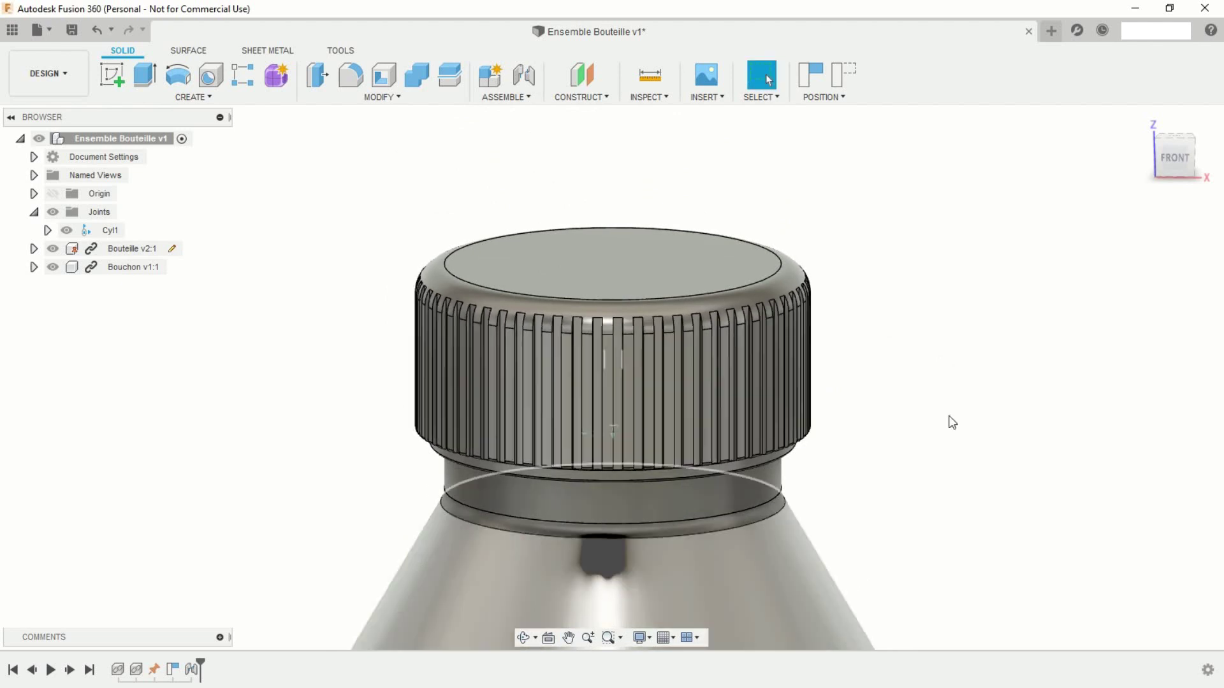
scroll(966, 413, "down", 5)
scroll(826, 391, "up", 5)
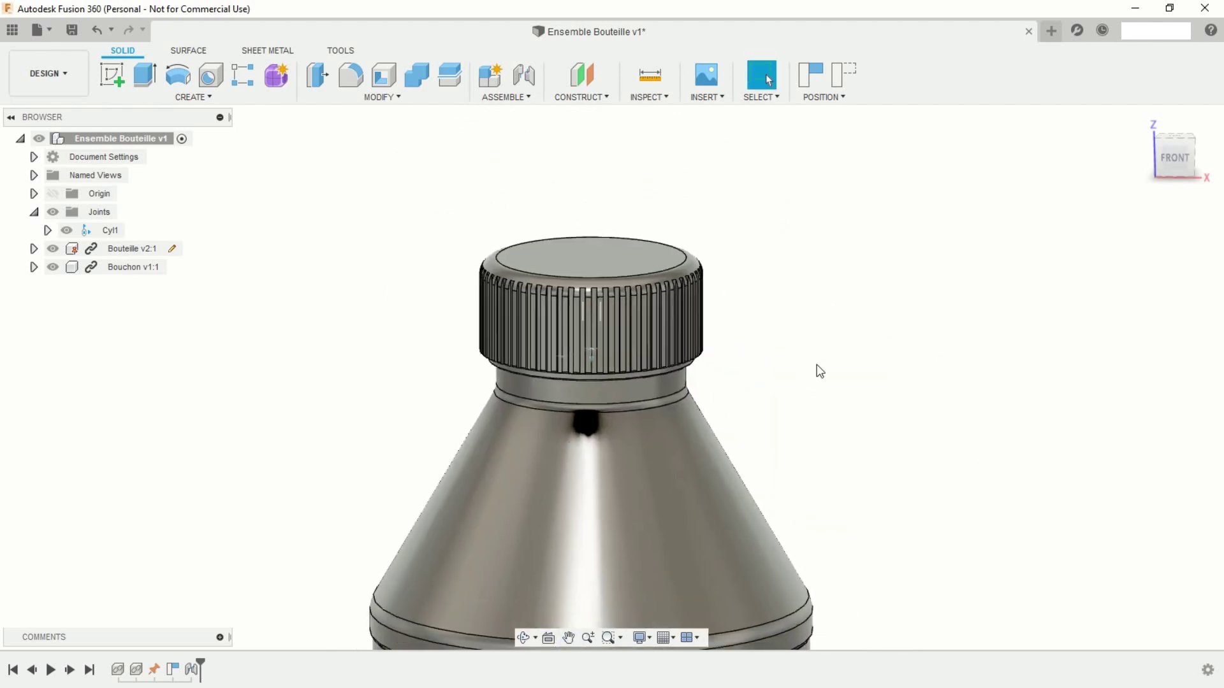
middle_click_drag(801, 383, 842, 361)
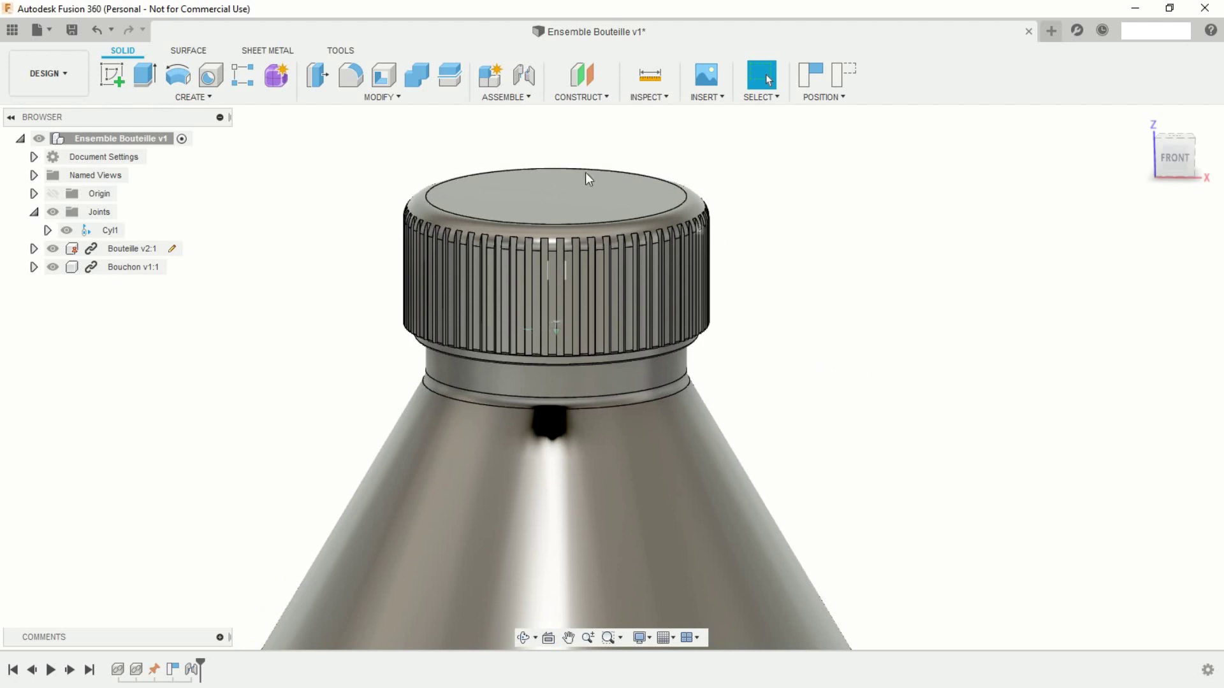
- Start a Motion Link with the cap's position captured, linking the cylindrical joint's Slide Z to its own Rotate Z
left_click(529, 98)
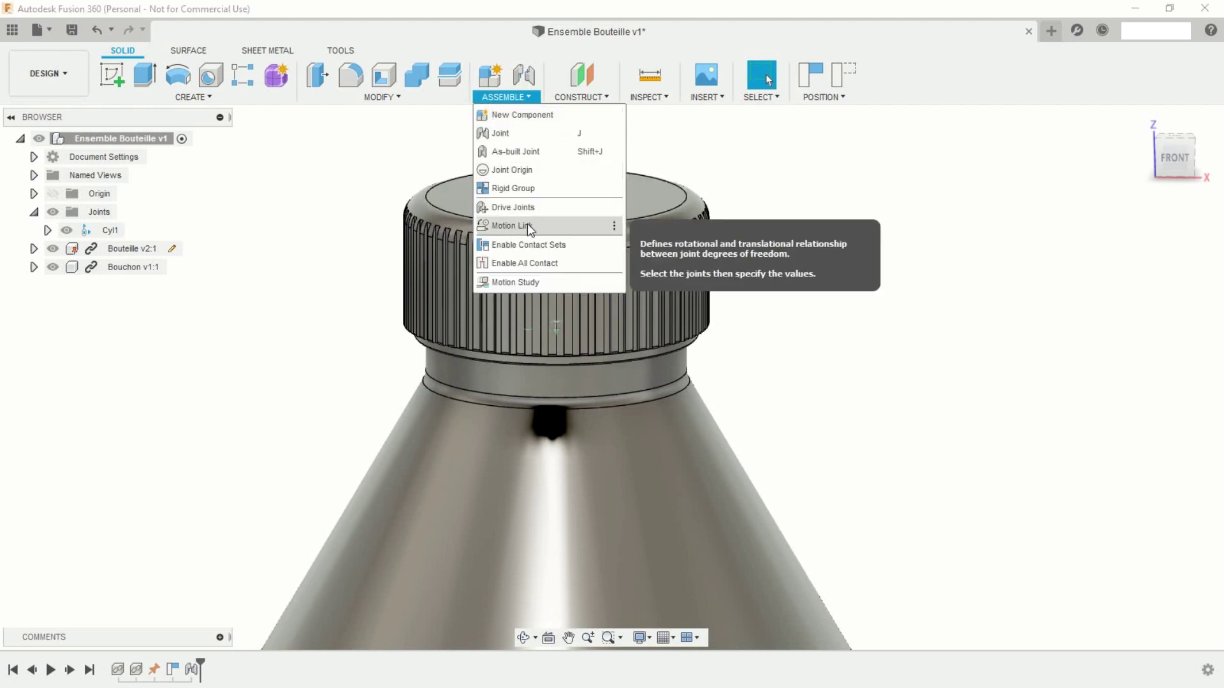
left_click(526, 225)
left_click(696, 376)
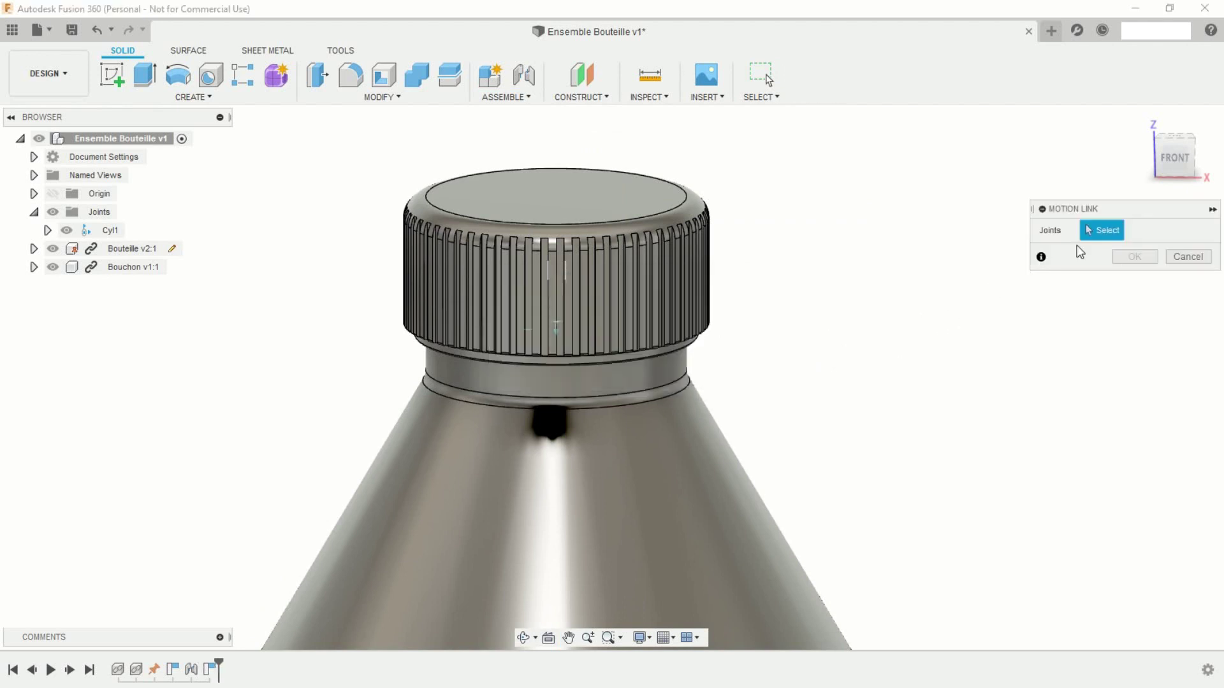
left_click(121, 230)
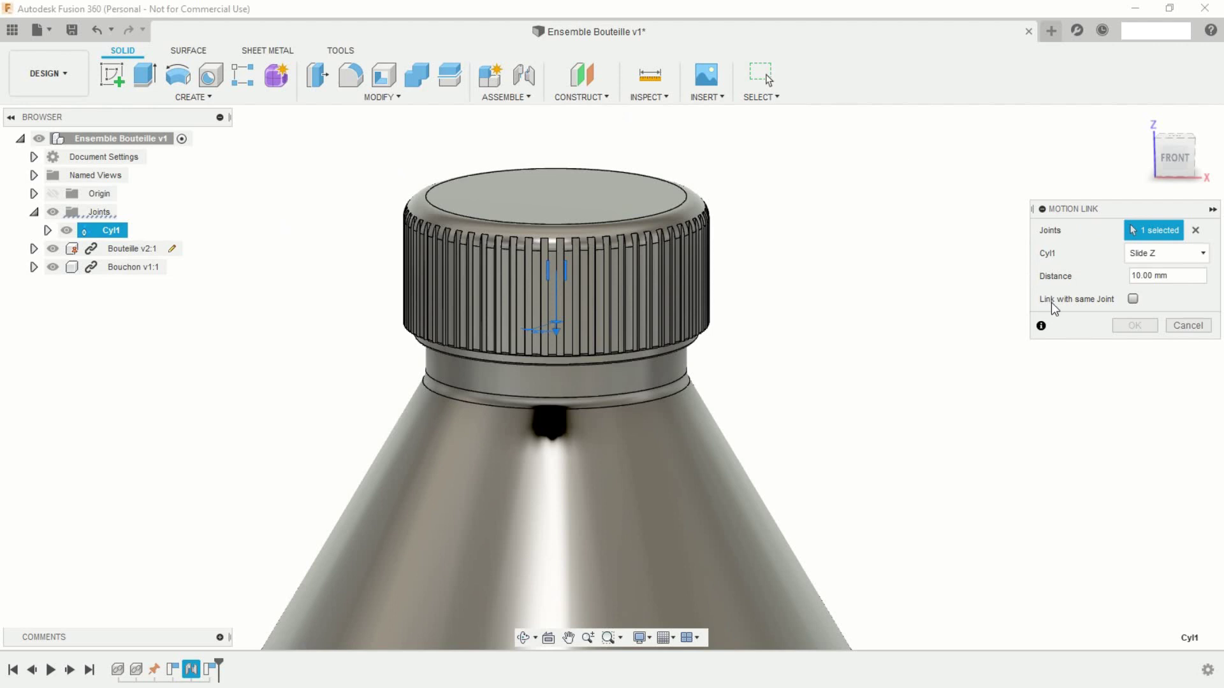
left_click(1134, 299)
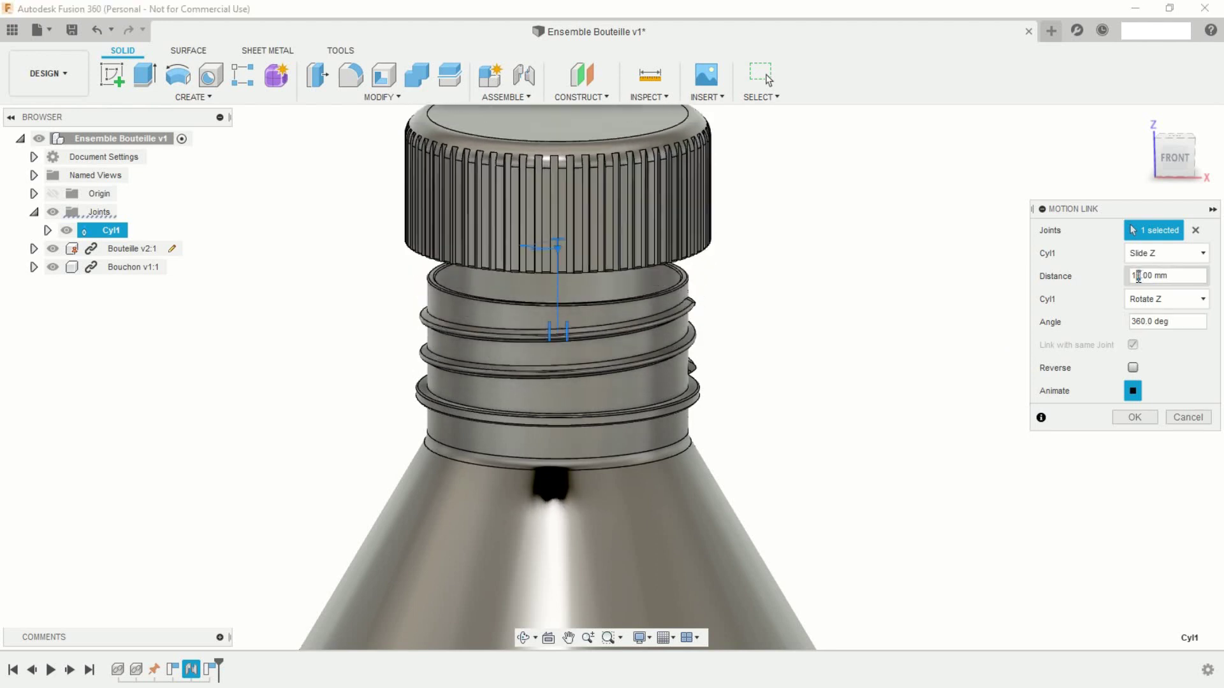
- Set the link's distance to 5 mm per 360 deg rotation and create the motion link
double_click(1136, 276)
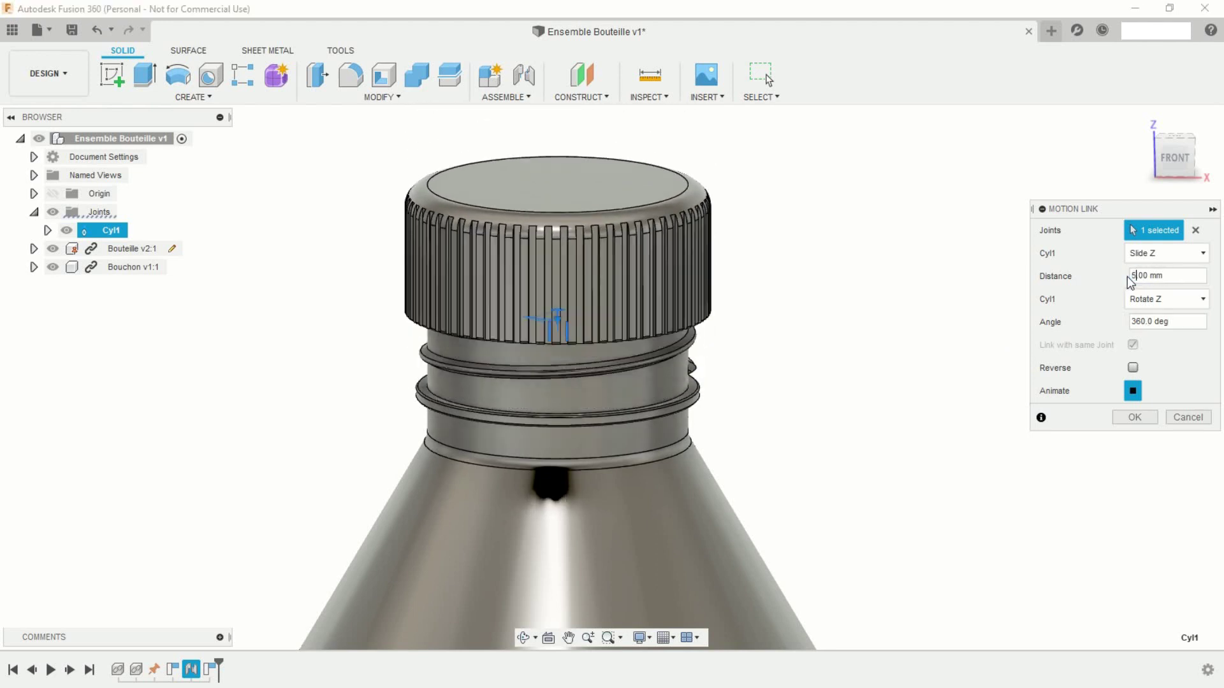
type("5")
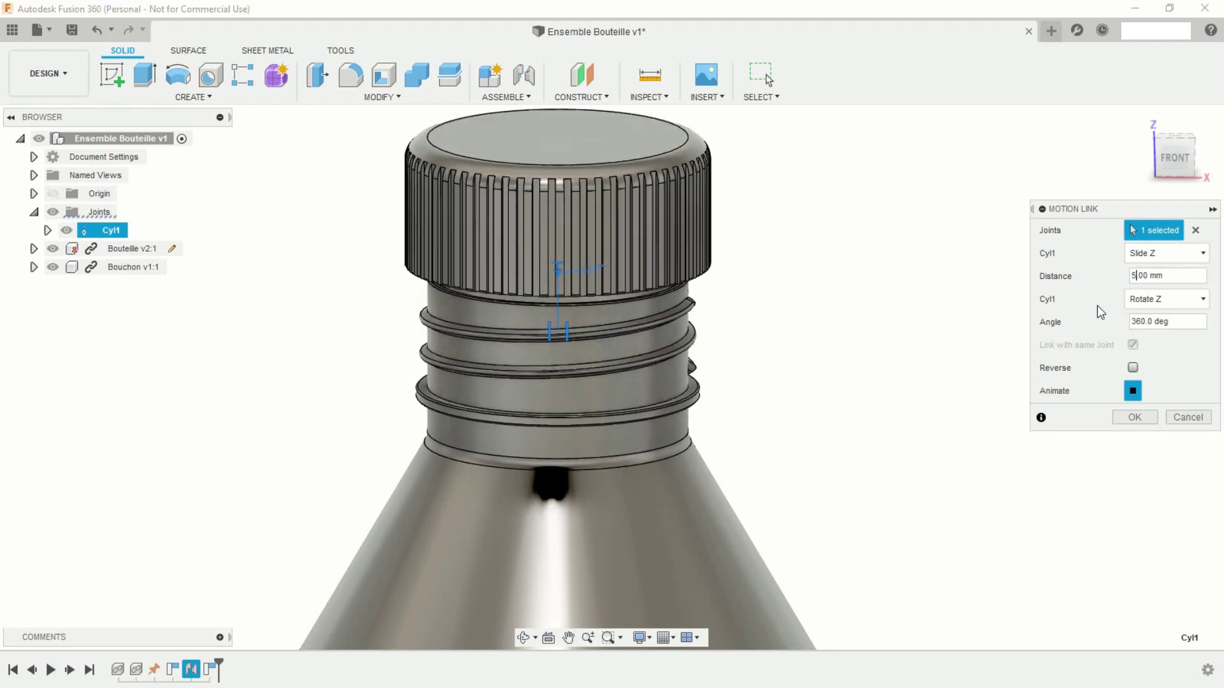
left_click(1135, 418)
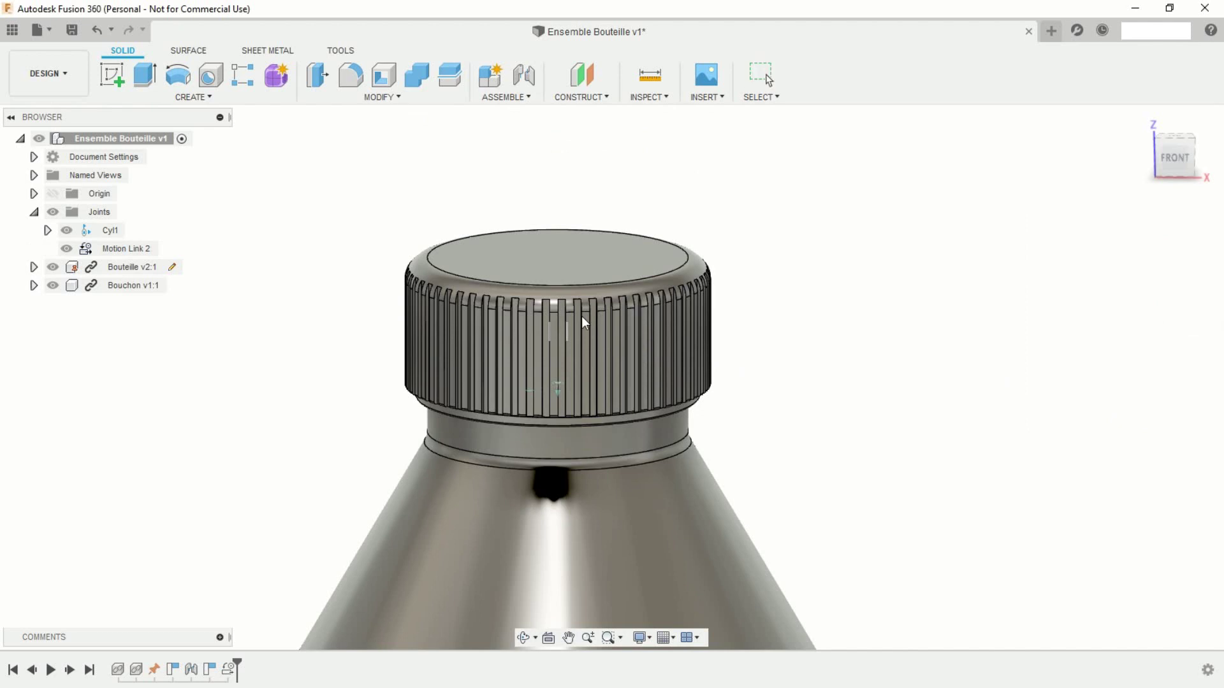
- Test the linked motion by turning the cap so it unscrews upward along the neck threads
scroll(606, 350, "down", 2)
scroll(617, 354, "down", 2)
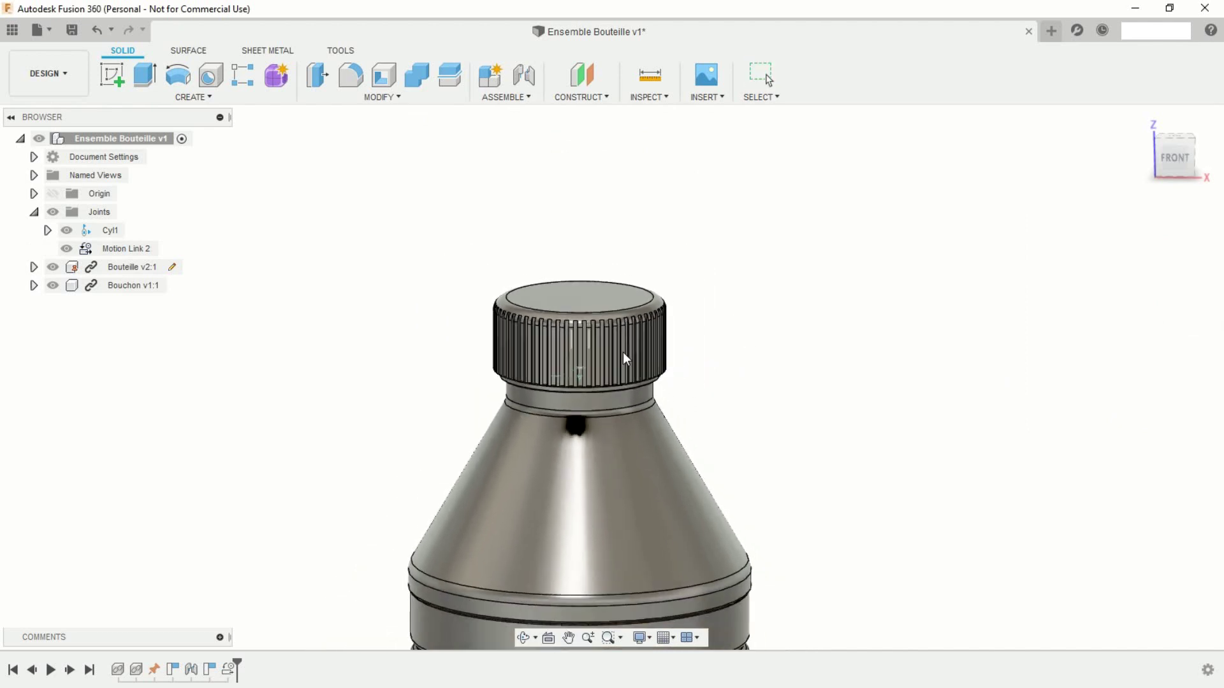
scroll(694, 359, "down", 2)
scroll(692, 357, "up", 5)
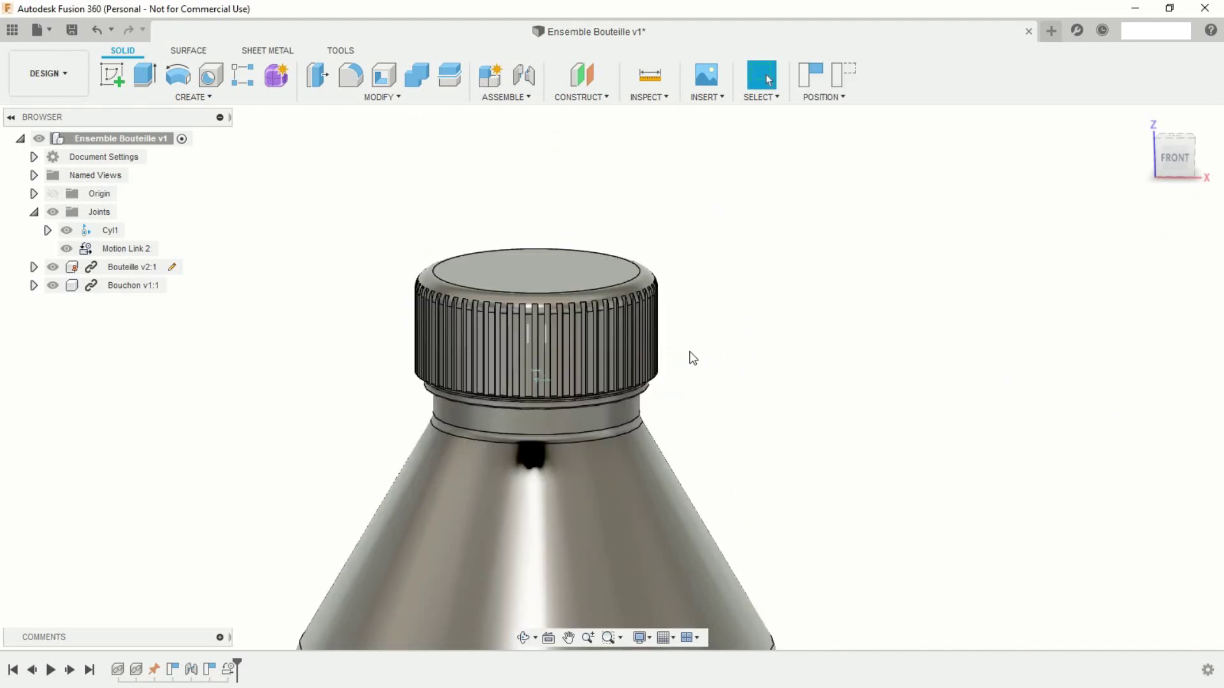
left_click_drag(408, 353, 728, 267)
scroll(723, 300, "up", 4)
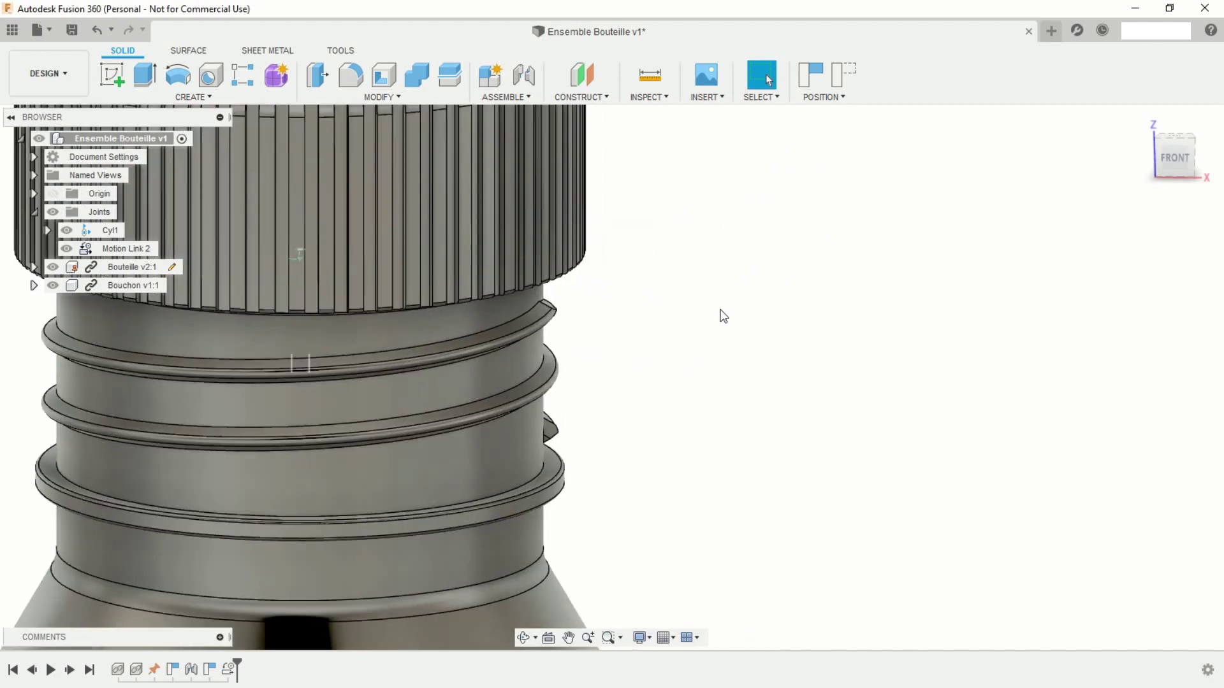
scroll(714, 332, "down", 5)
middle_click_drag(701, 356, 808, 413)
left_click_drag(641, 332, 1094, 204)
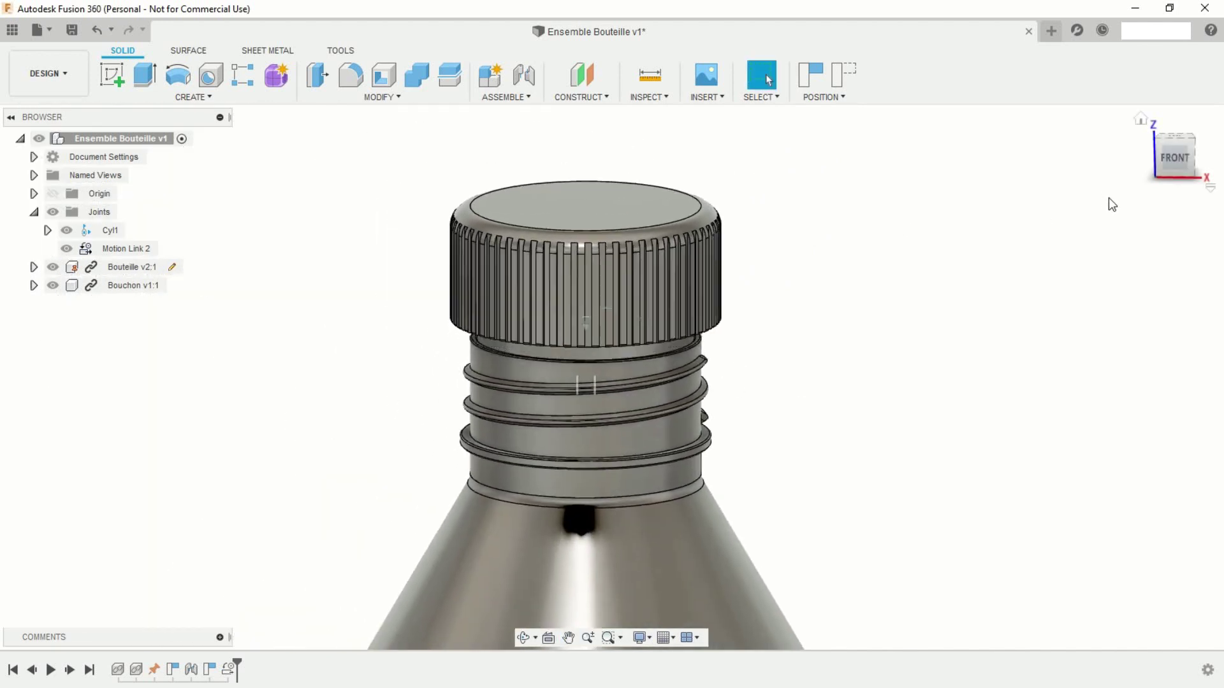
- Check the screwing motion from the front by turning the cap back down to the neck's collar
left_click(1173, 154)
middle_click_drag(858, 292, 834, 358)
left_click_drag(694, 313, 311, 391)
left_click_drag(644, 295, 775, 372)
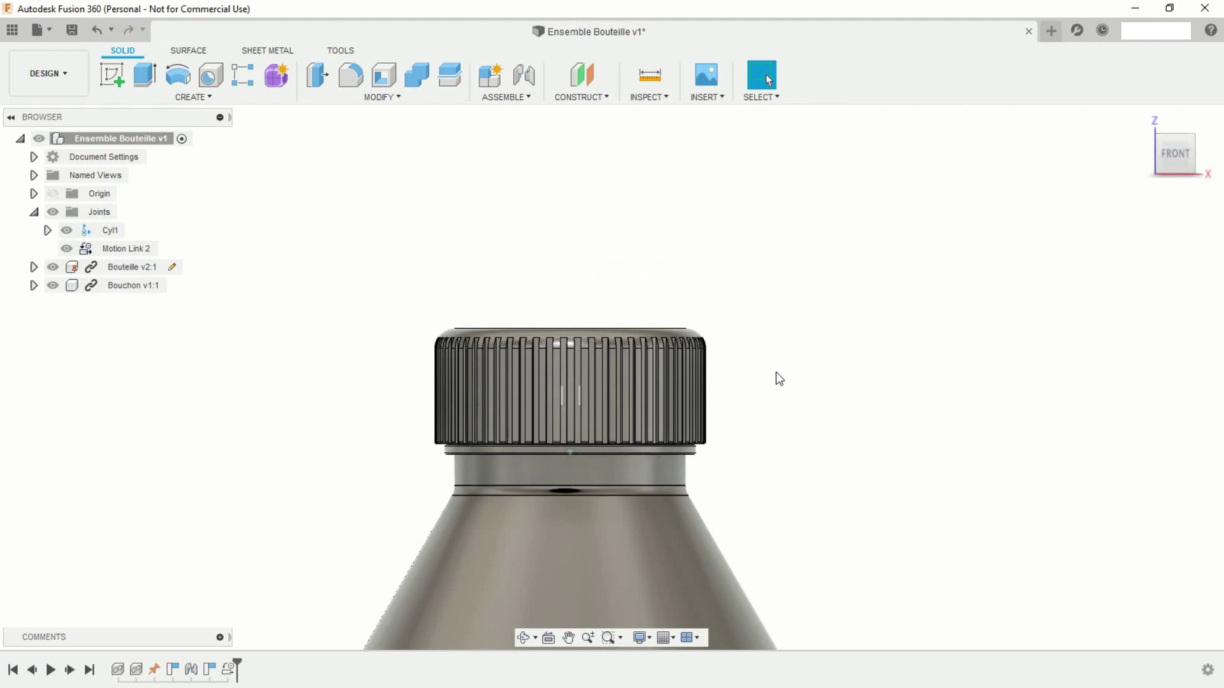
scroll(775, 375, "down", 5)
middle_click_drag(775, 375, 670, 198)
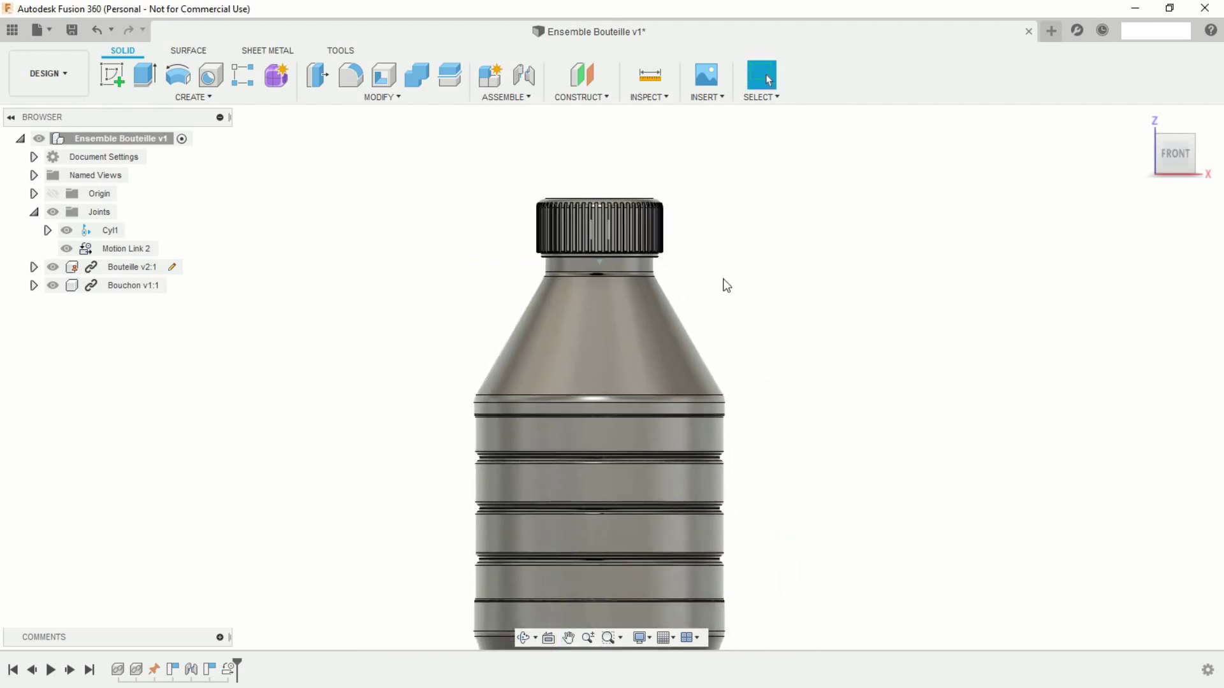
middle_click_drag(737, 318, 729, 346, "shift")
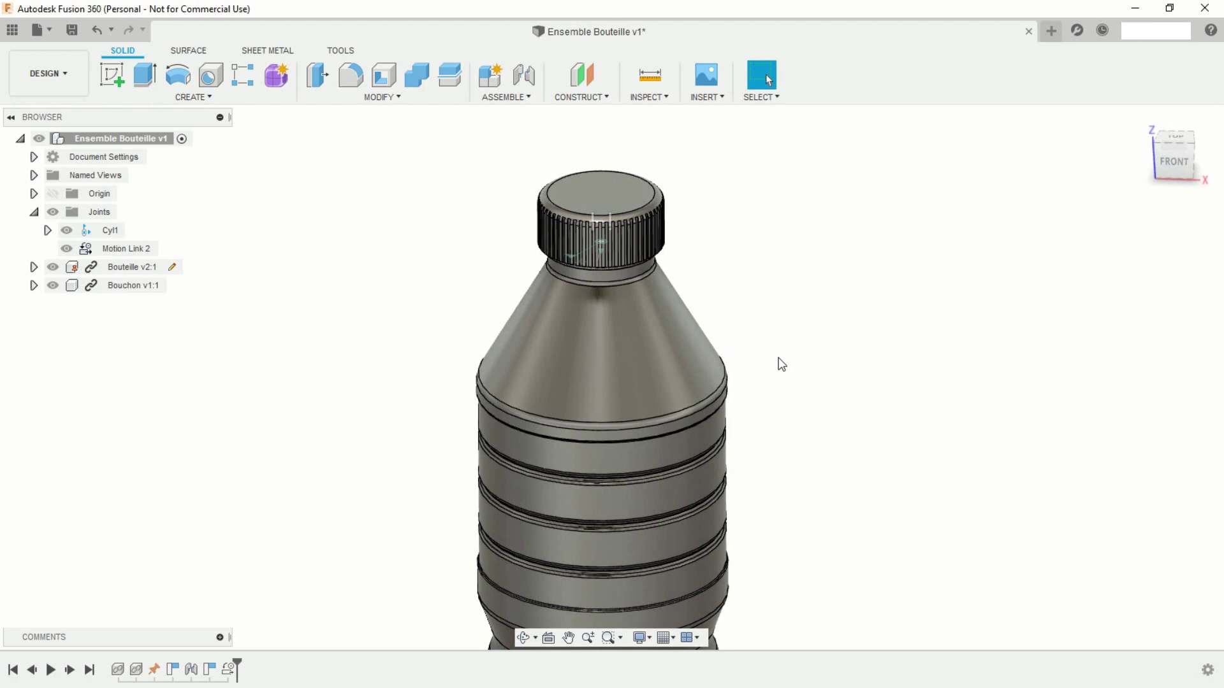
left_click(1174, 165)
middle_click_drag(821, 260, 818, 348)
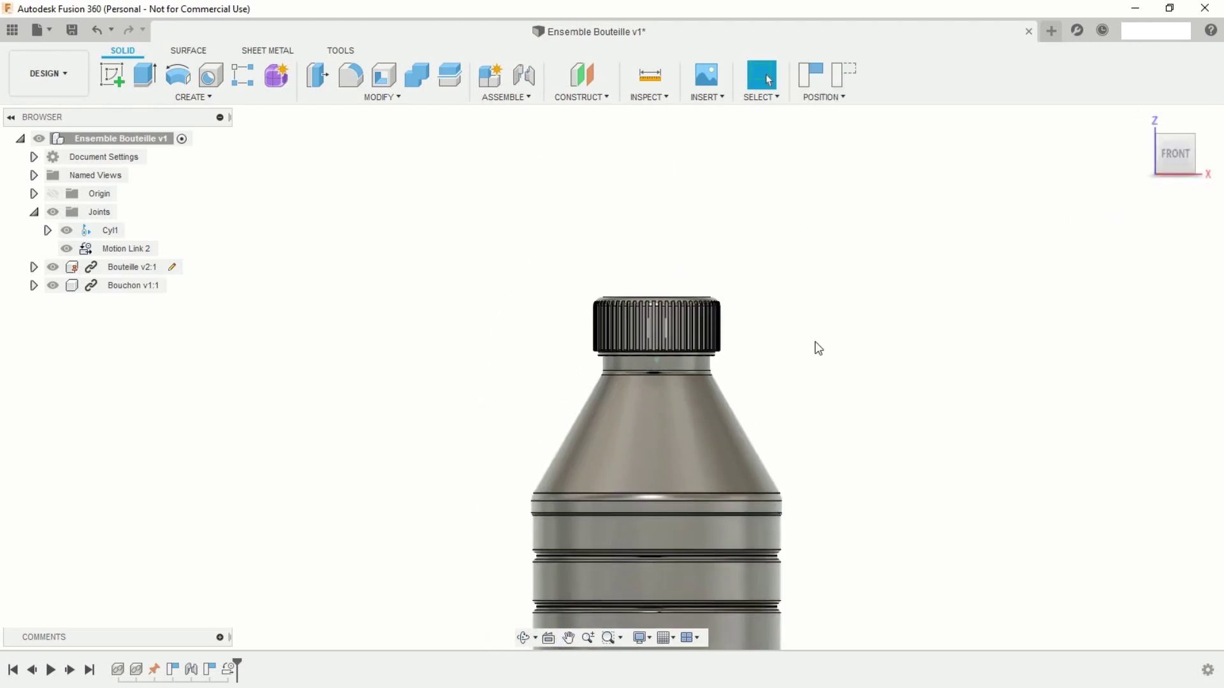
- Inspect the thread fit between cap and bottle neck with a temporary section analysis through the assembly's XZ origin plane
scroll(818, 348, "up", 6)
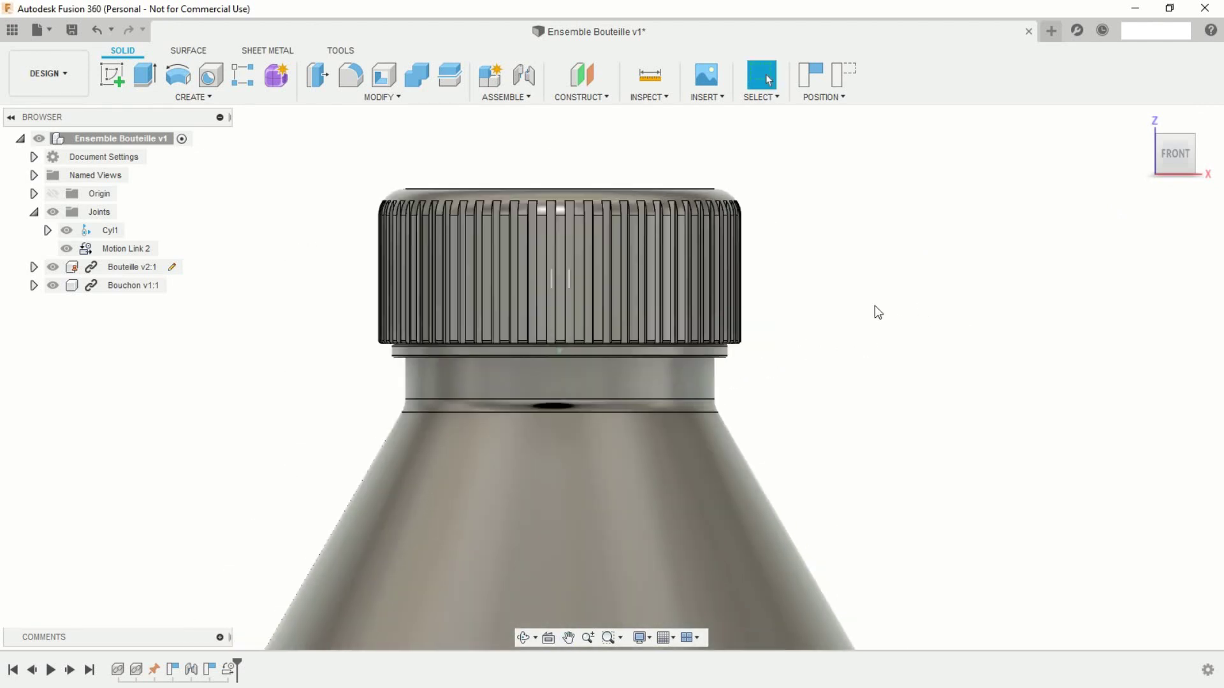
middle_click_drag(883, 316, 963, 358)
scroll(897, 336, "up", 2)
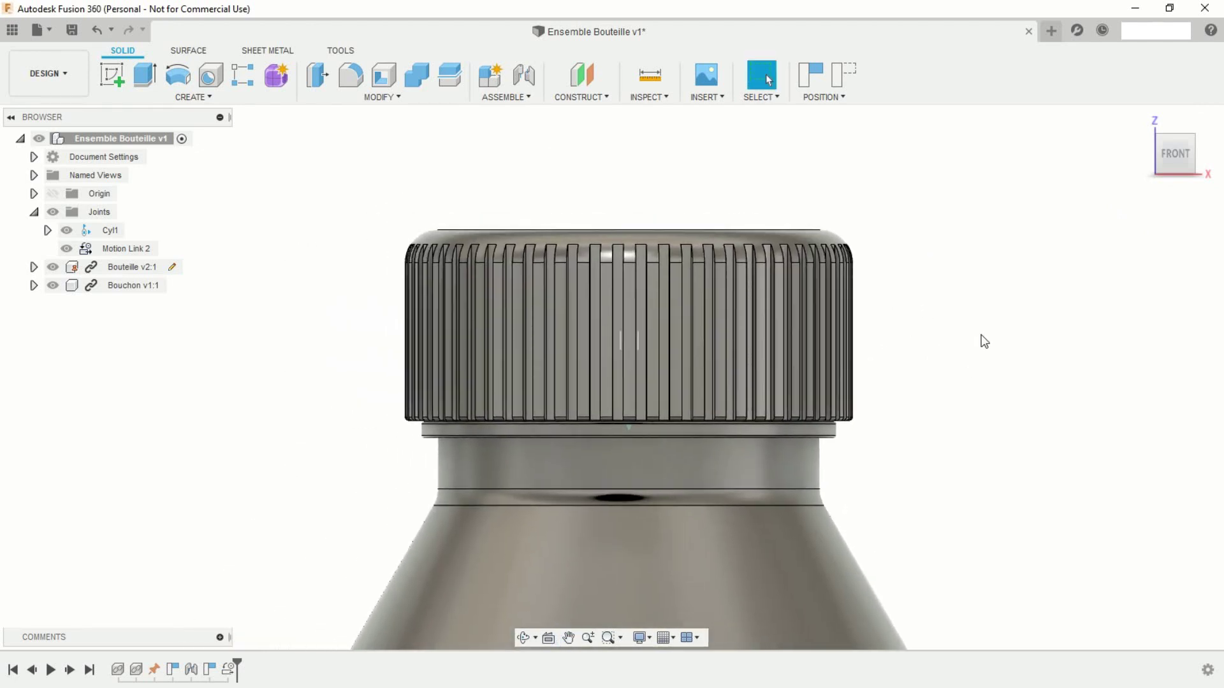
left_click(668, 97)
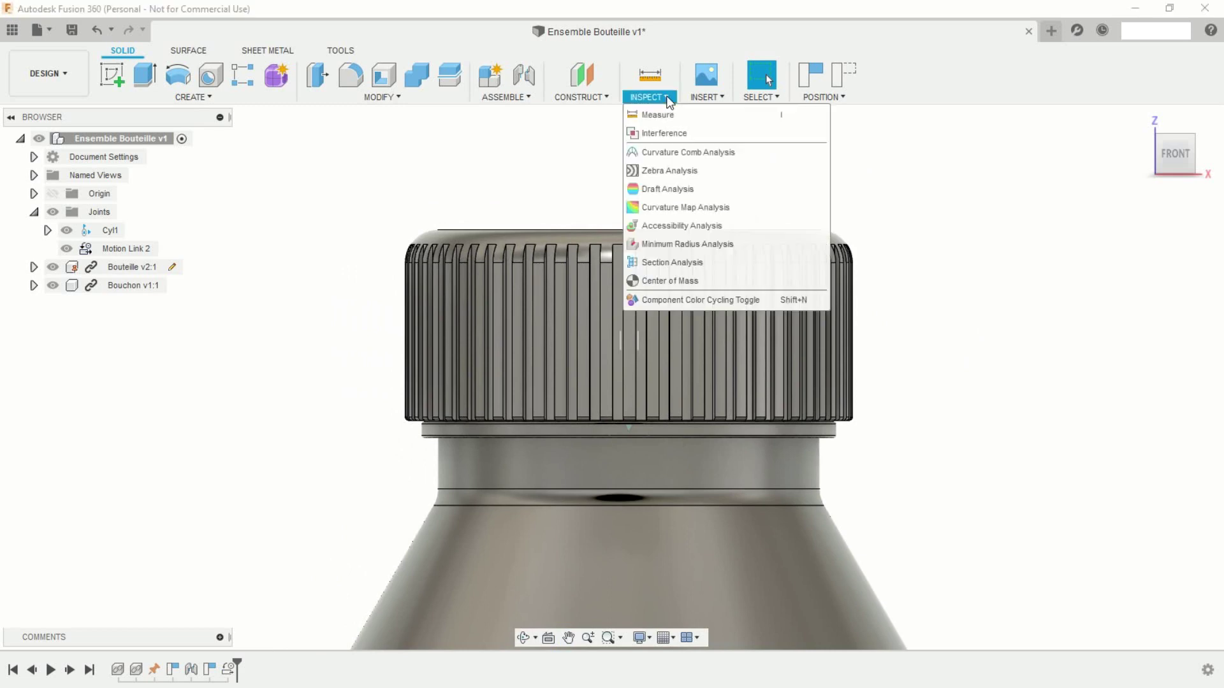
left_click(674, 263)
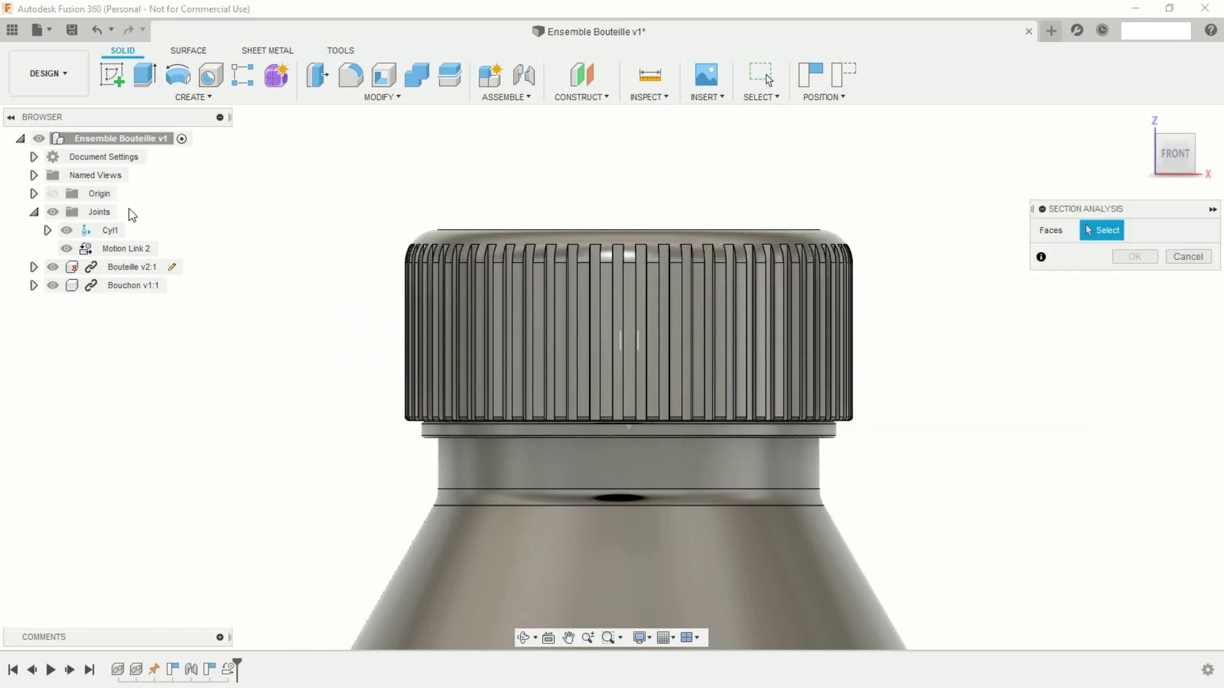
left_click(34, 194)
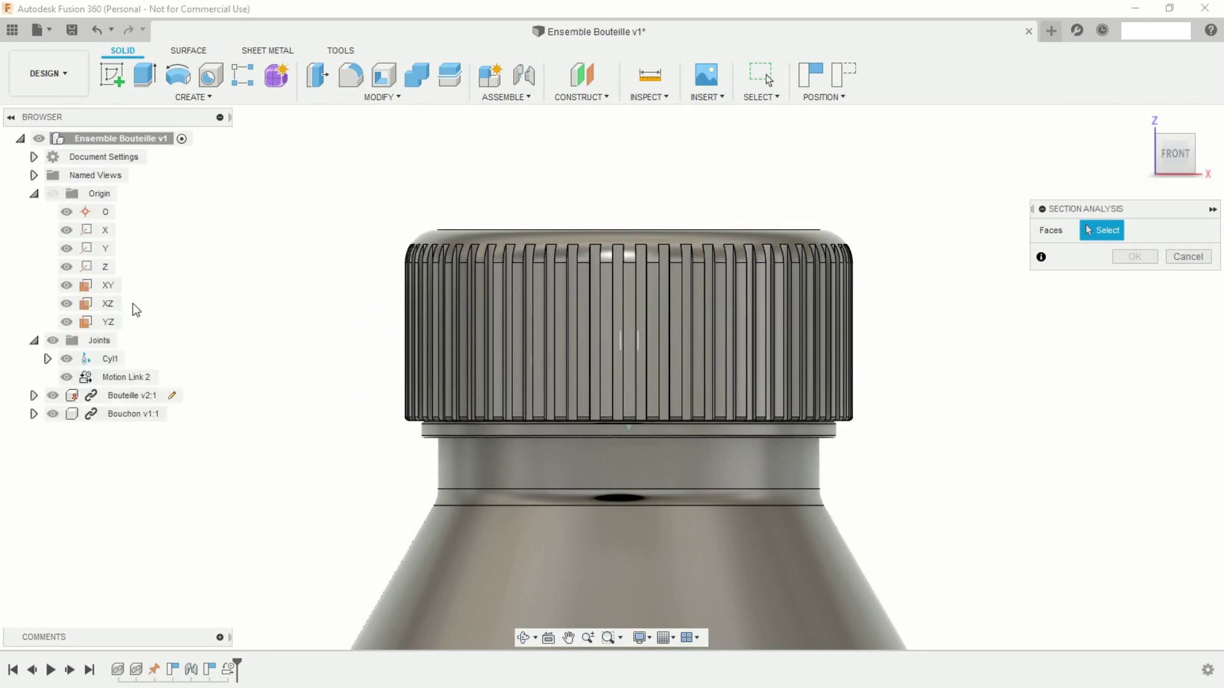
left_click(107, 305)
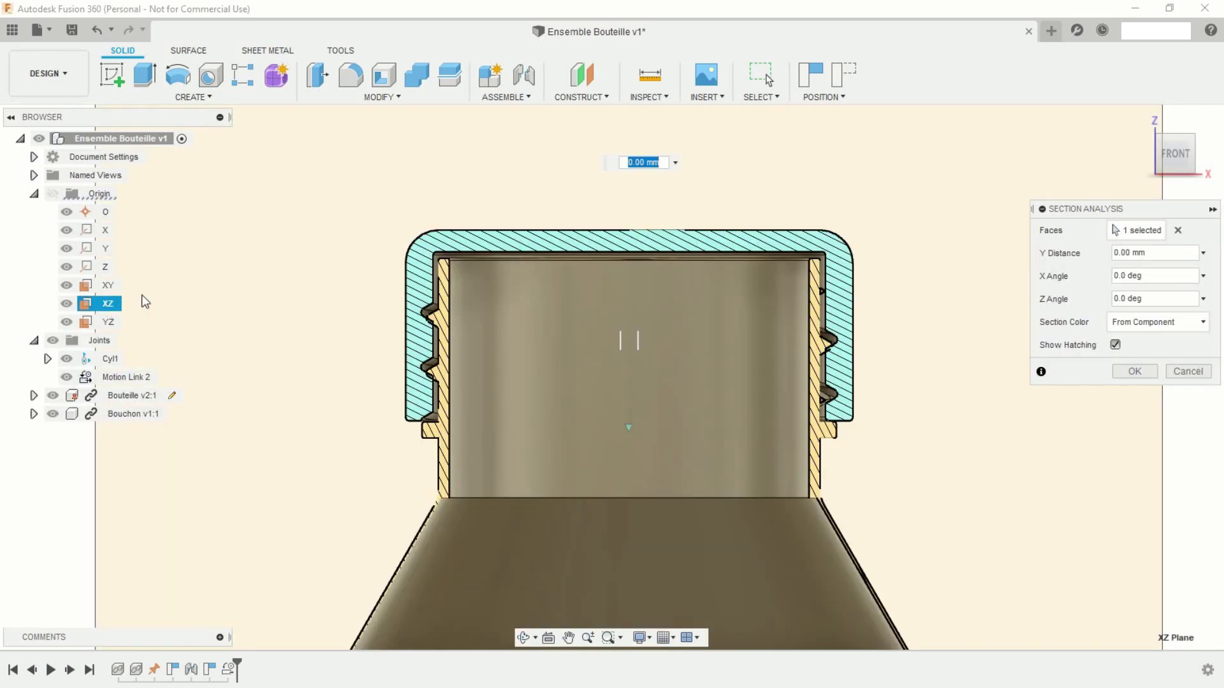
scroll(386, 299, "up", 2)
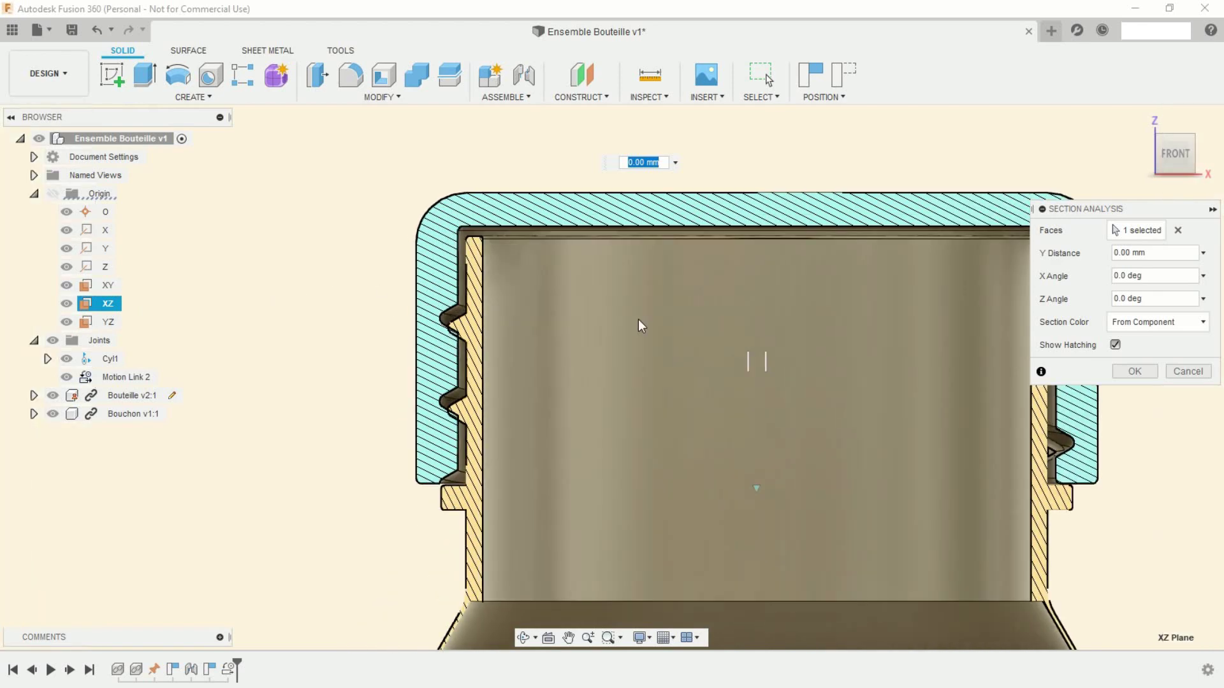
middle_click_drag(760, 338, 624, 330)
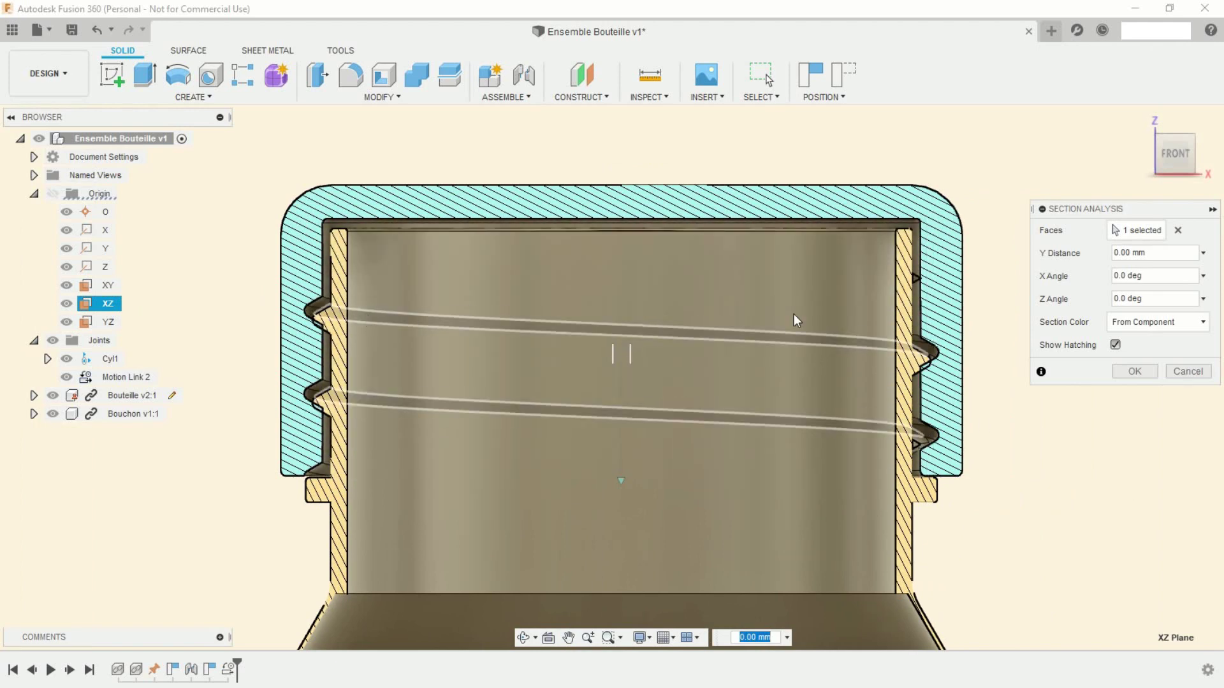
left_click(1185, 372)
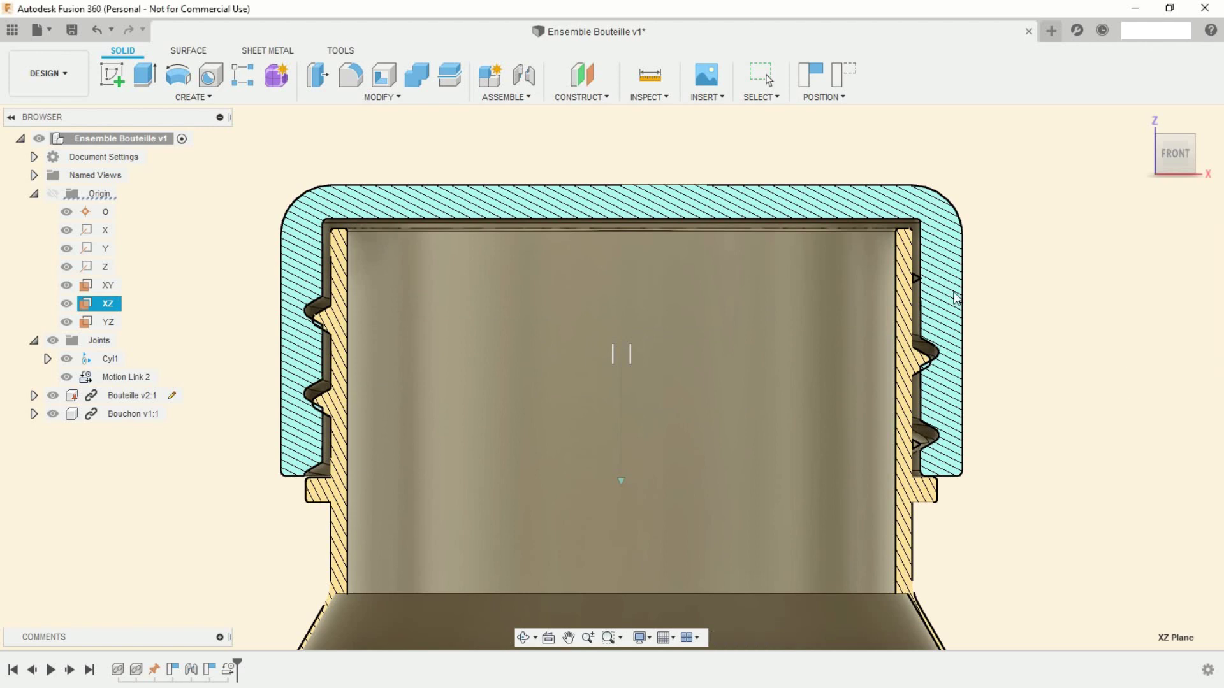
scroll(676, 191, "down", 6)
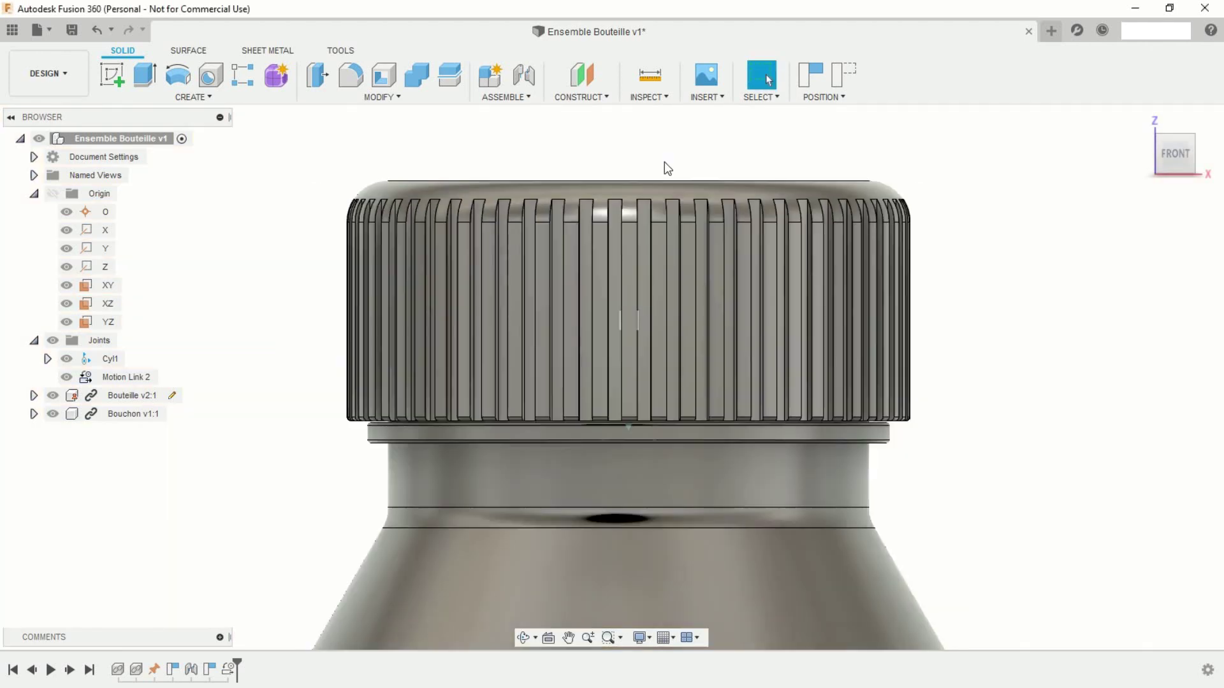
scroll(677, 213, "down", 5)
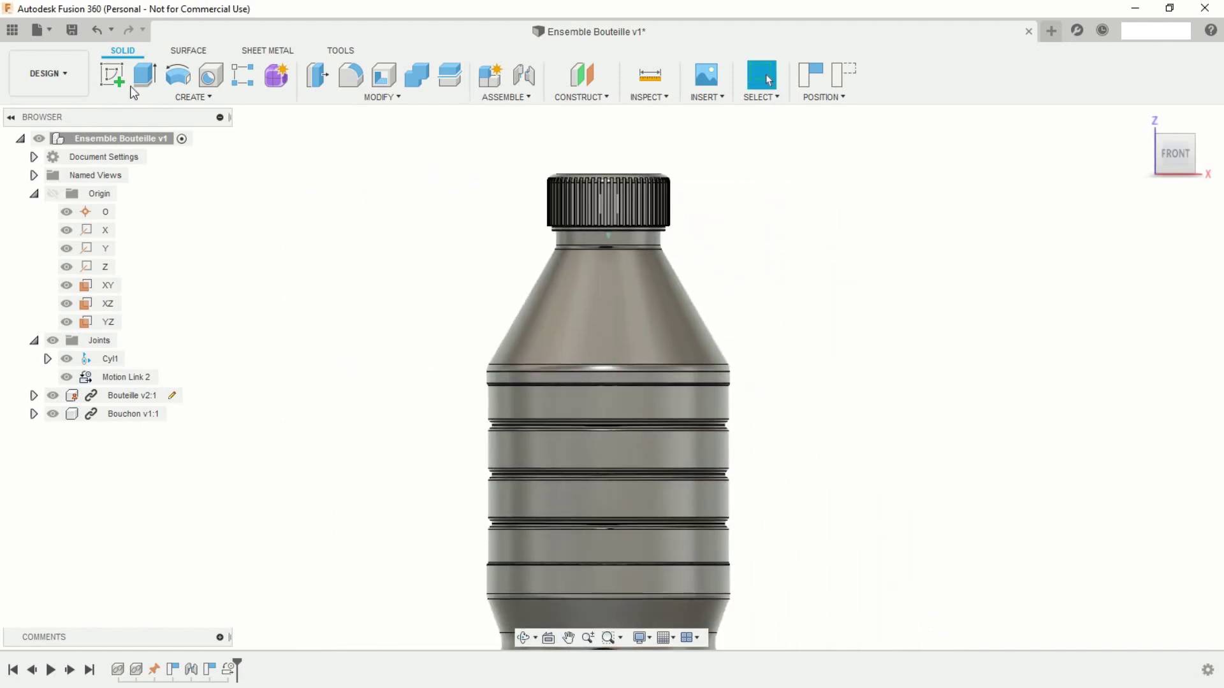
- Open the Bouchon cap design from the project data in its own document
left_click(12, 30)
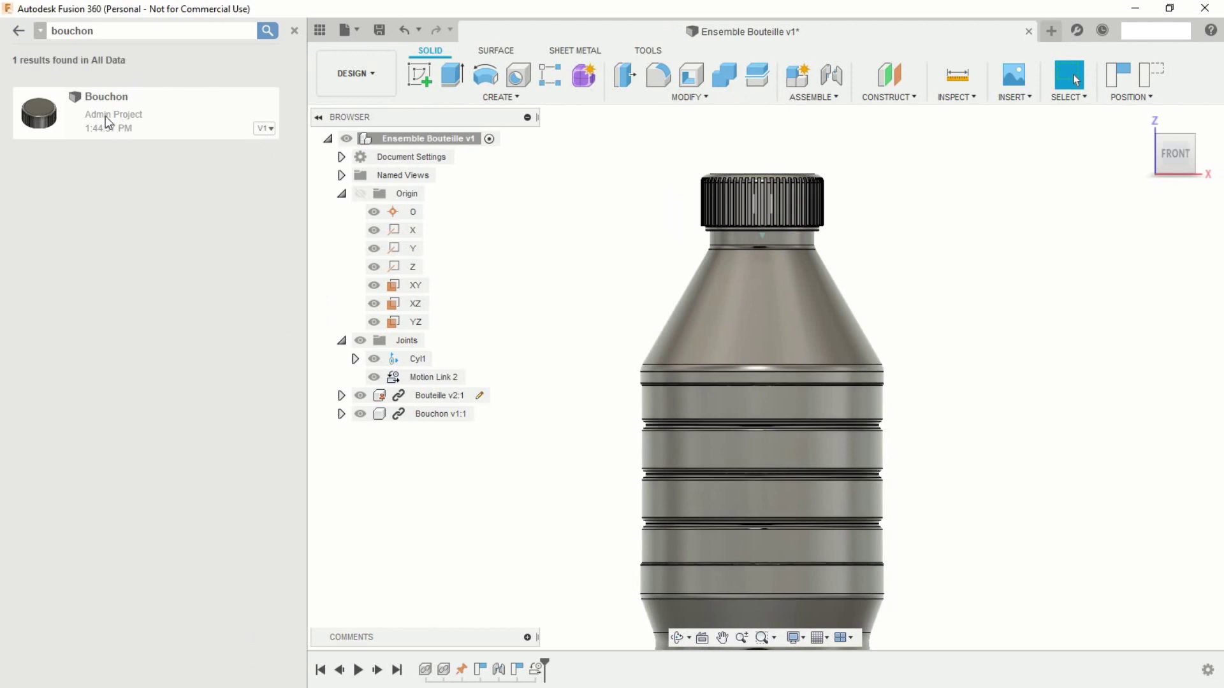
right_click(106, 109)
left_click(133, 118)
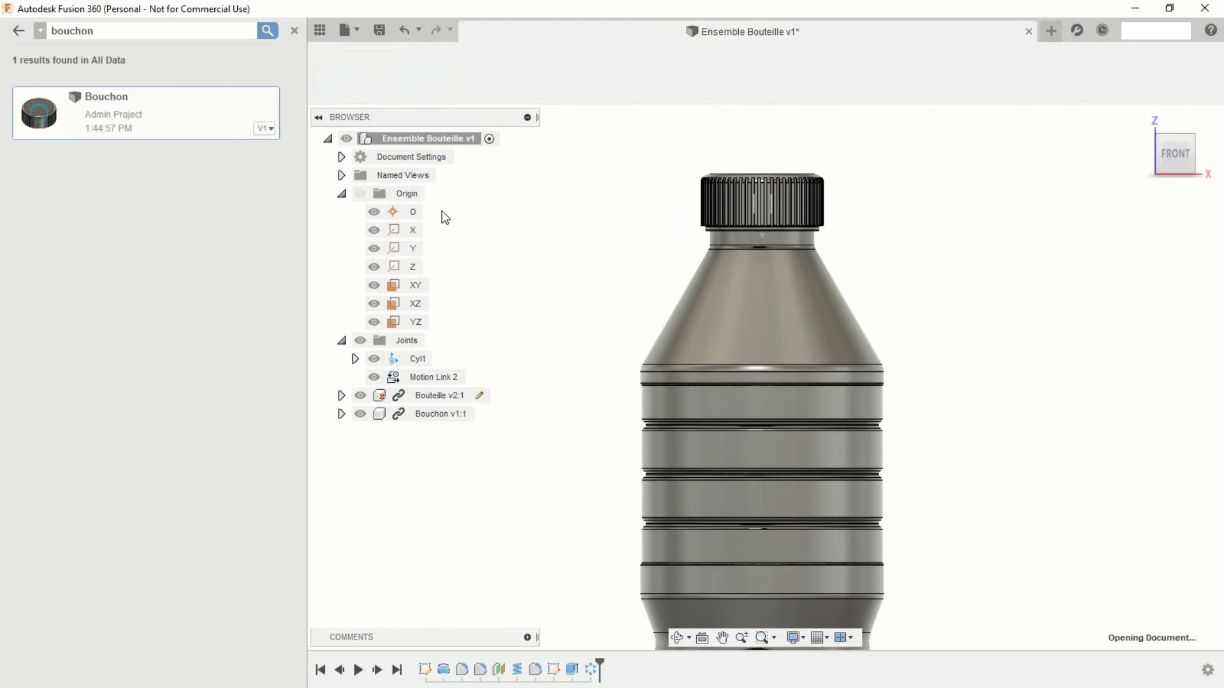
left_click(295, 29)
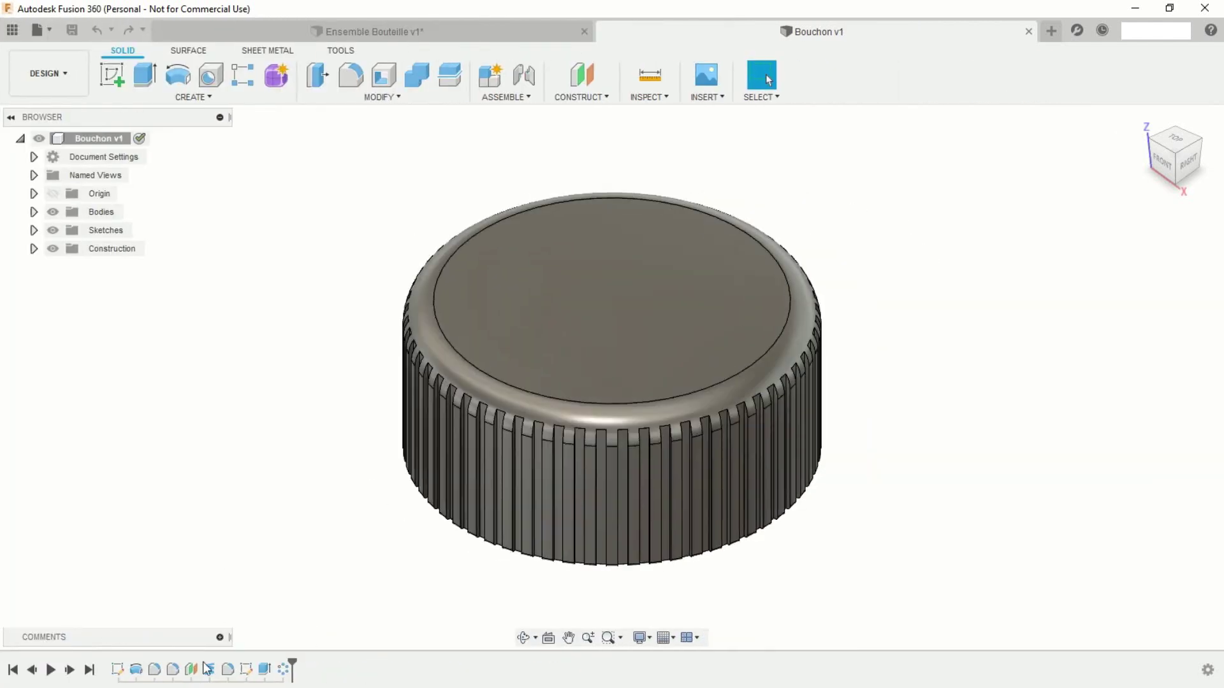
- Set the offset distance of the cap's thread construction plane to -11.75 mm
double_click(208, 669)
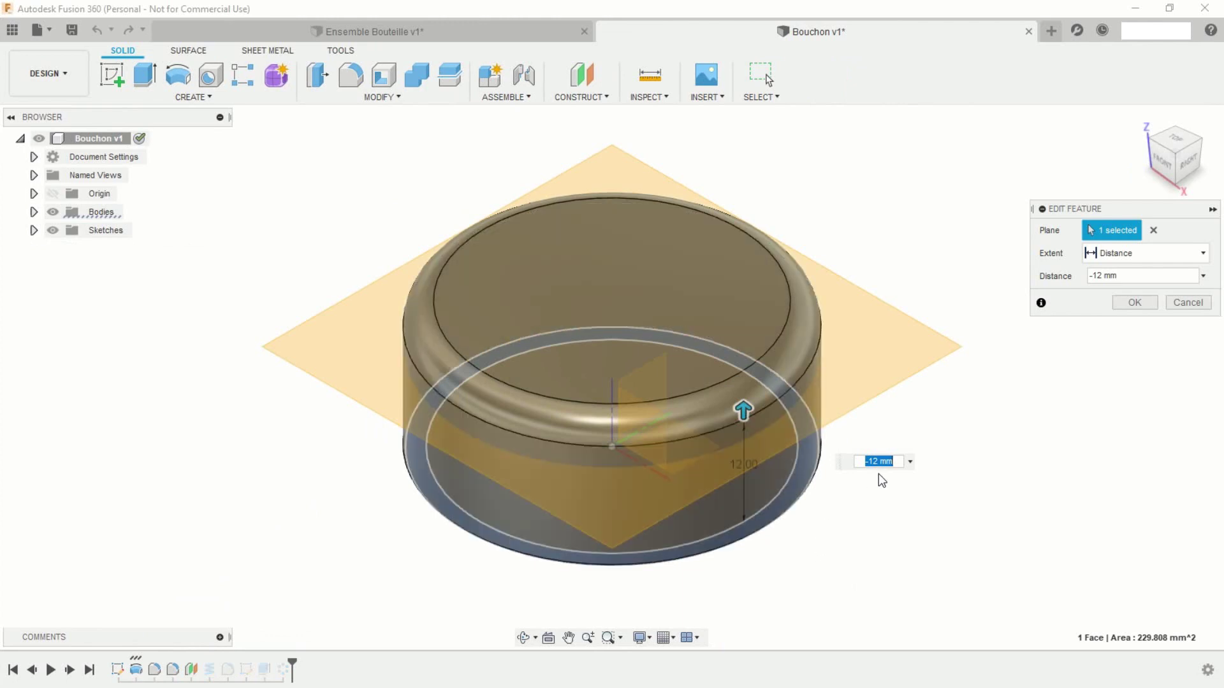
left_click(879, 460)
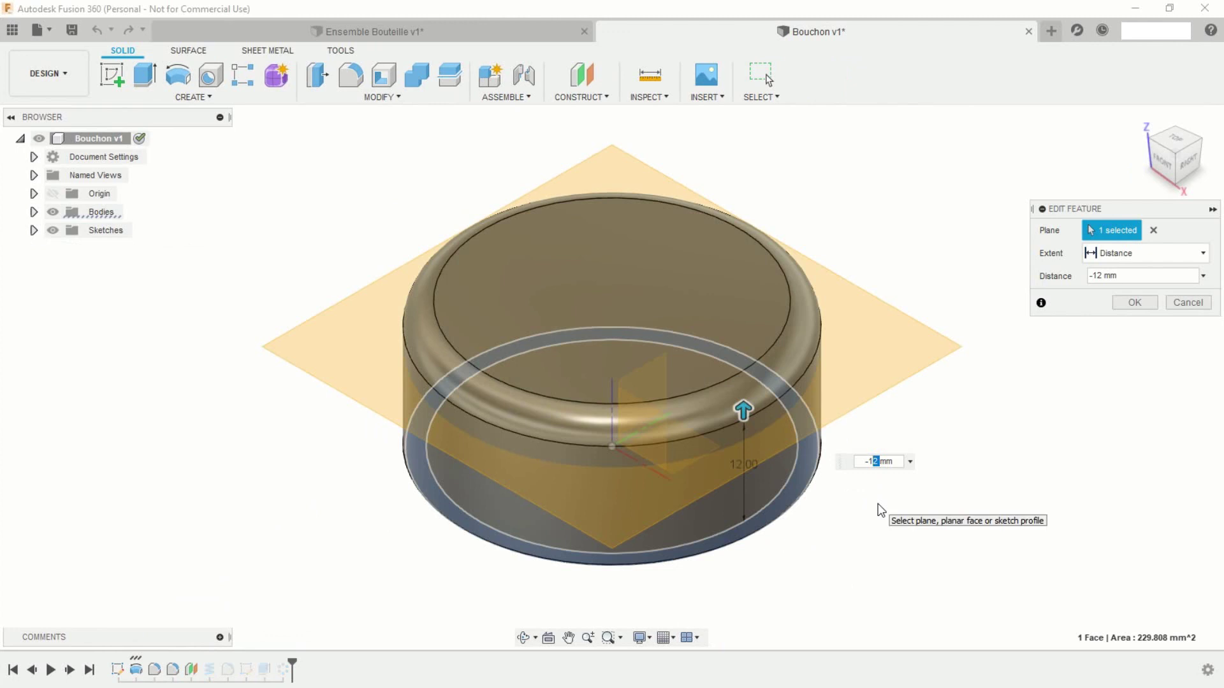
key("Return")
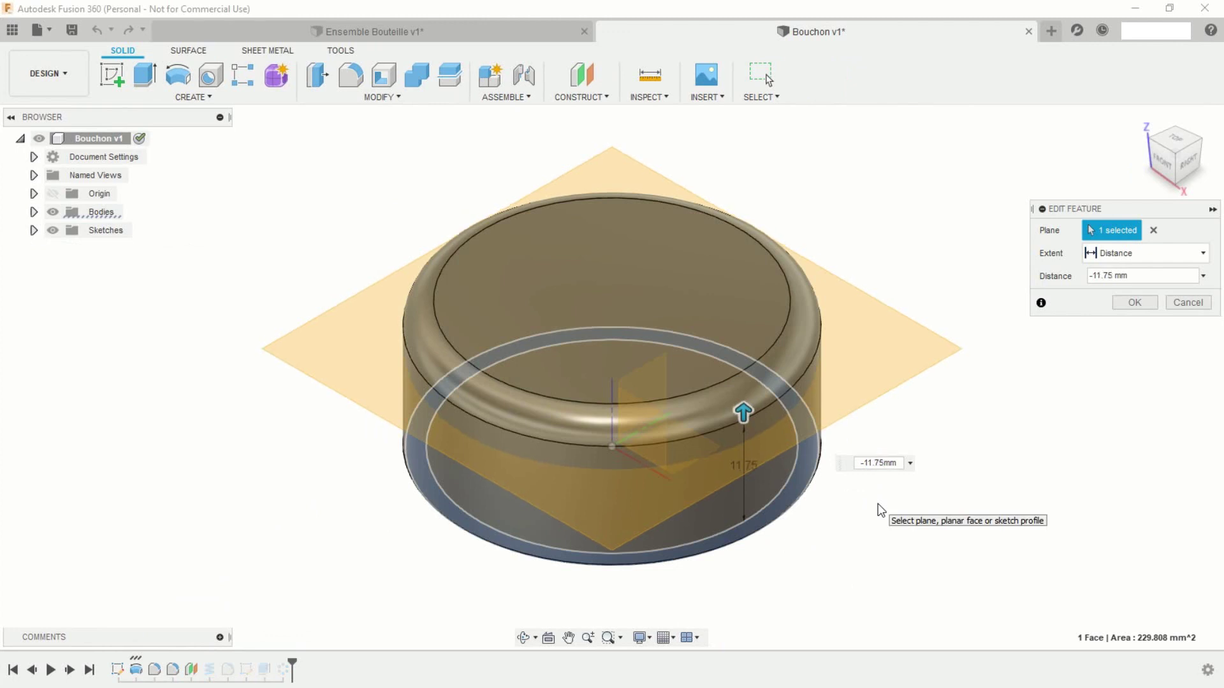
left_click(870, 543)
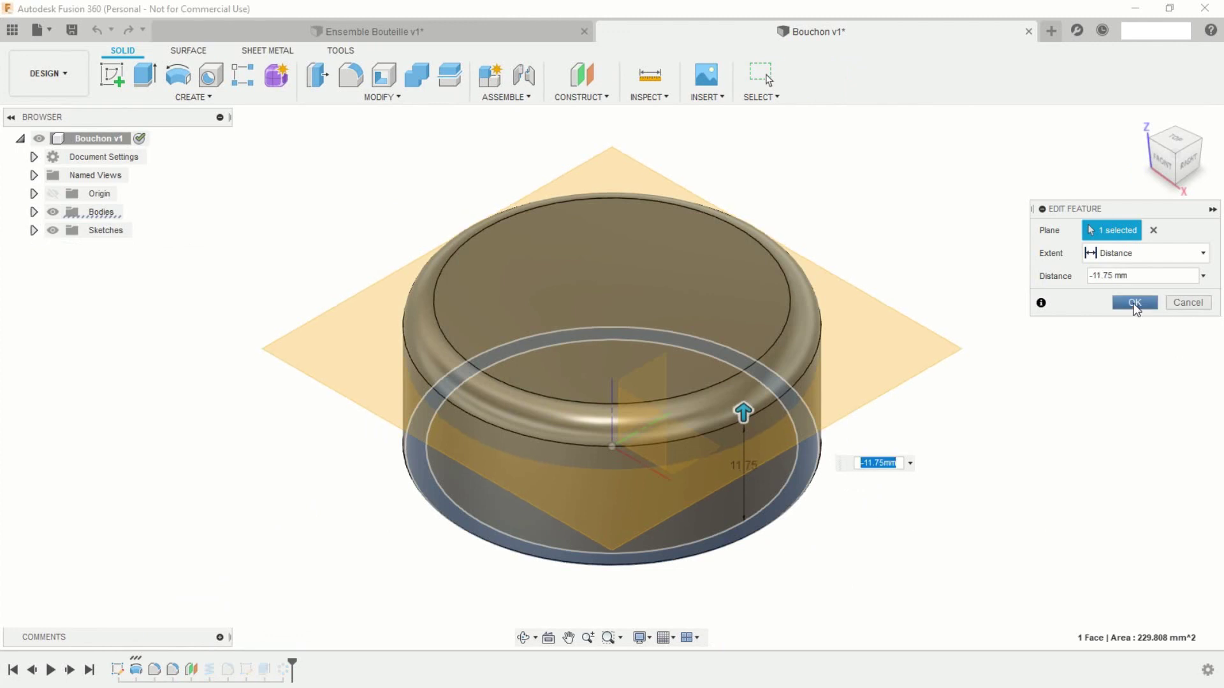
left_click(1135, 304)
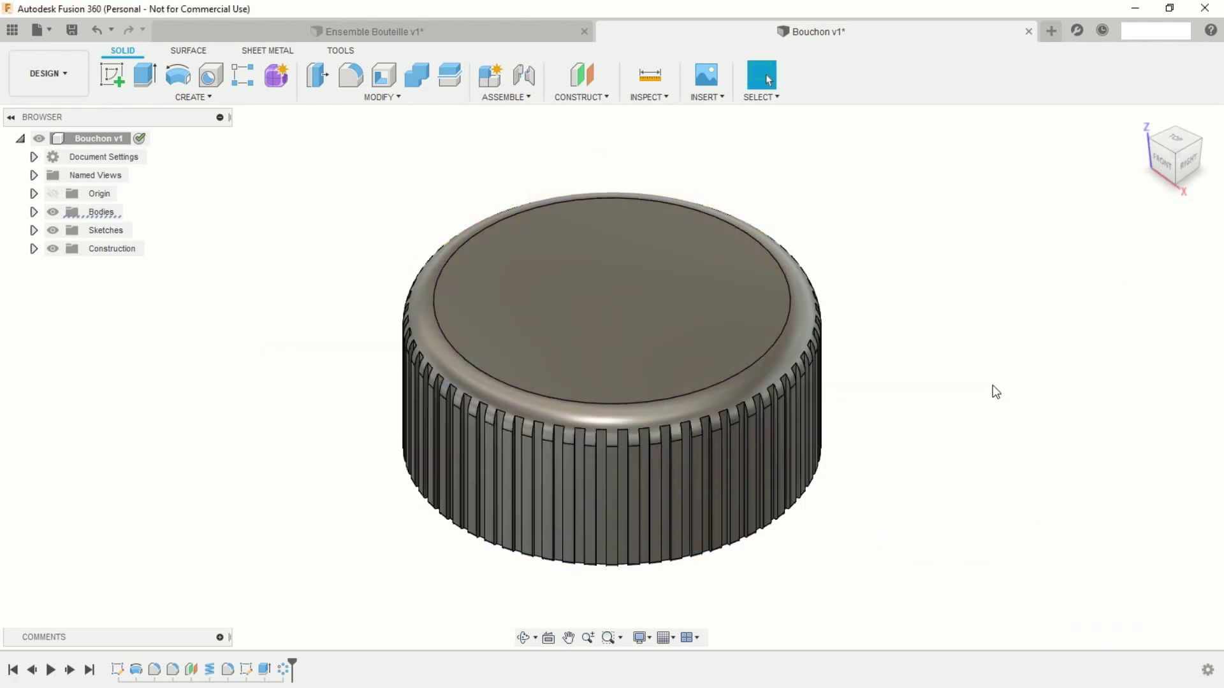
- Save Bouchon as a new version with the description User Saved and update the linked cap in Ensemble Bouteille
left_click(418, 30)
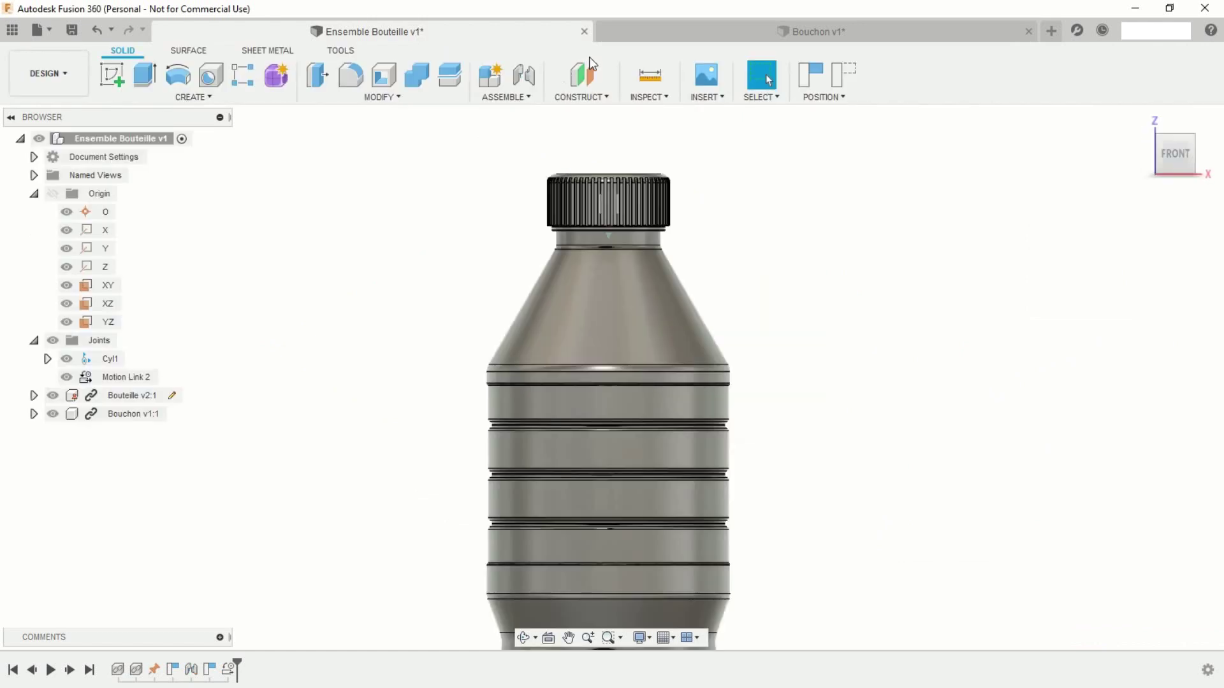
left_click(699, 38)
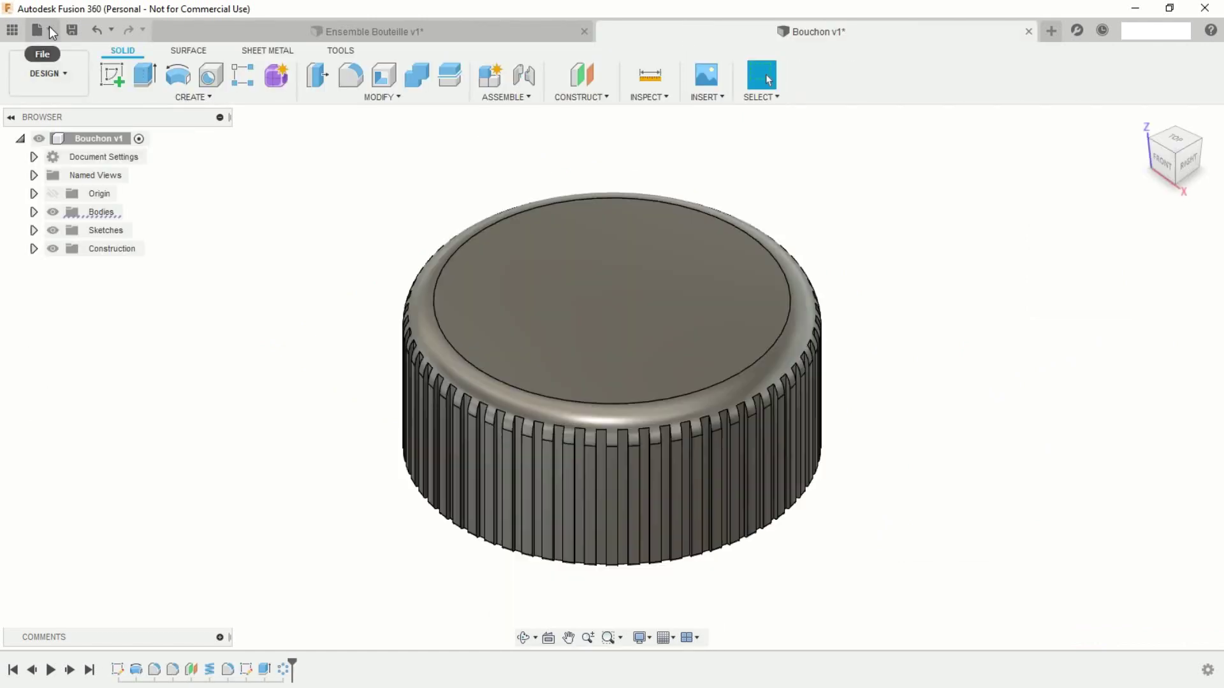
left_click(51, 31)
left_click(67, 170)
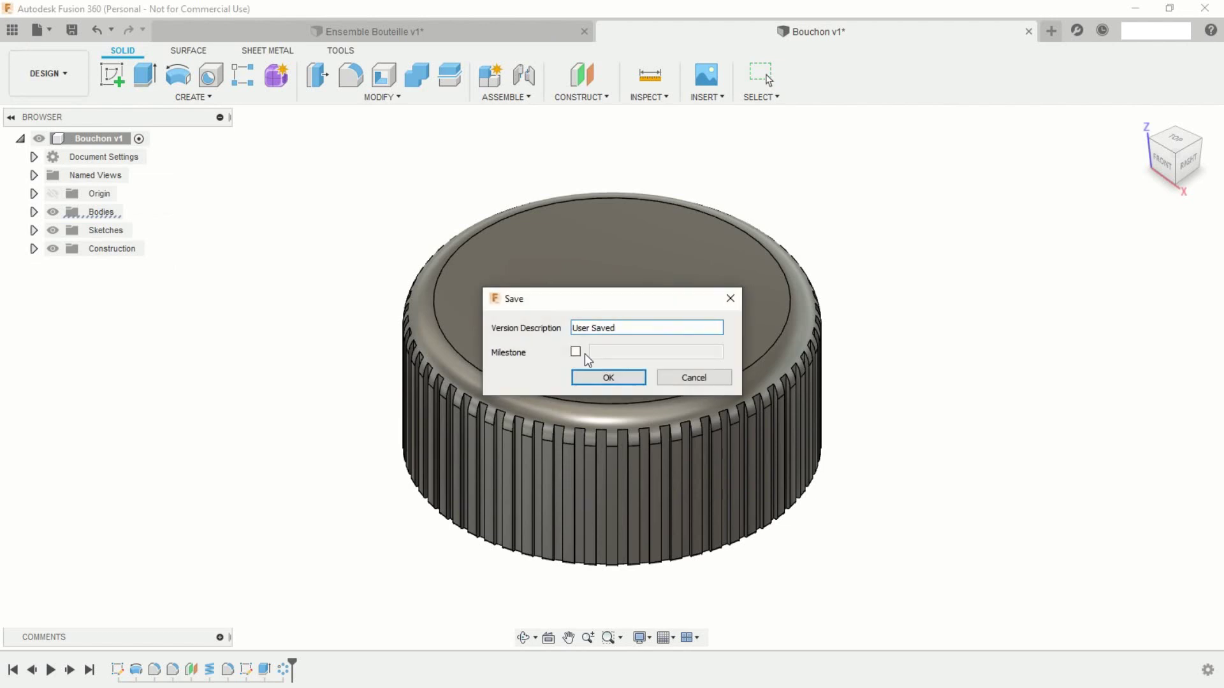
left_click(626, 380)
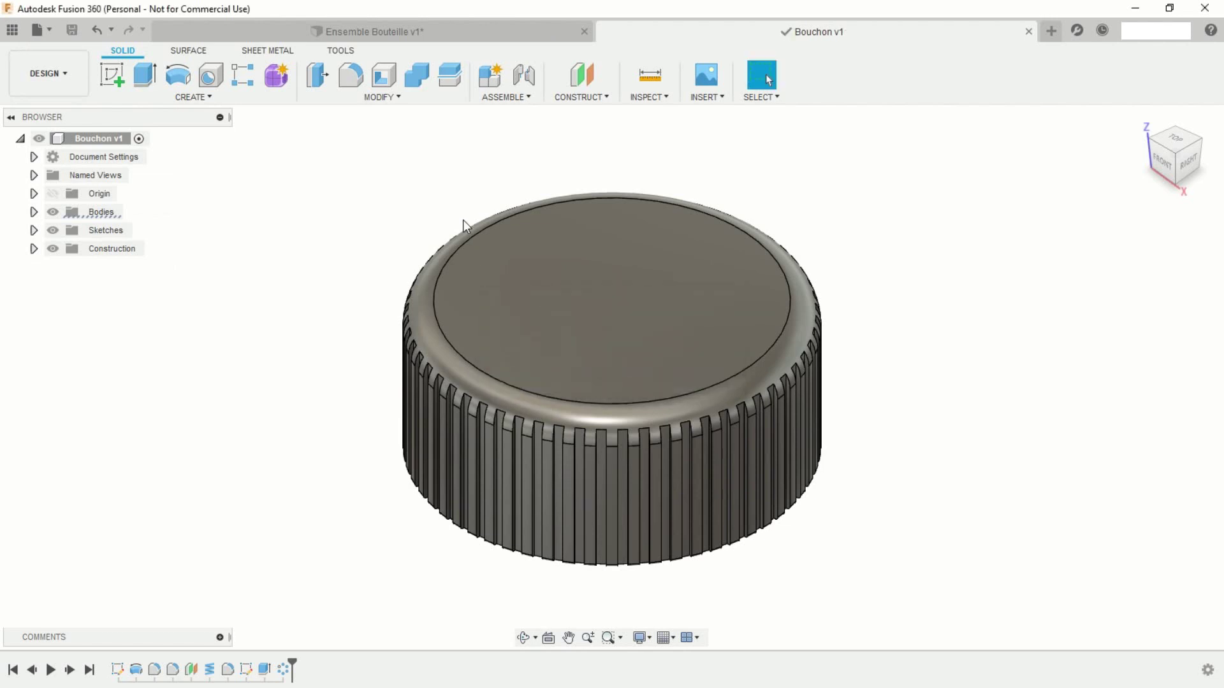
left_click(399, 33)
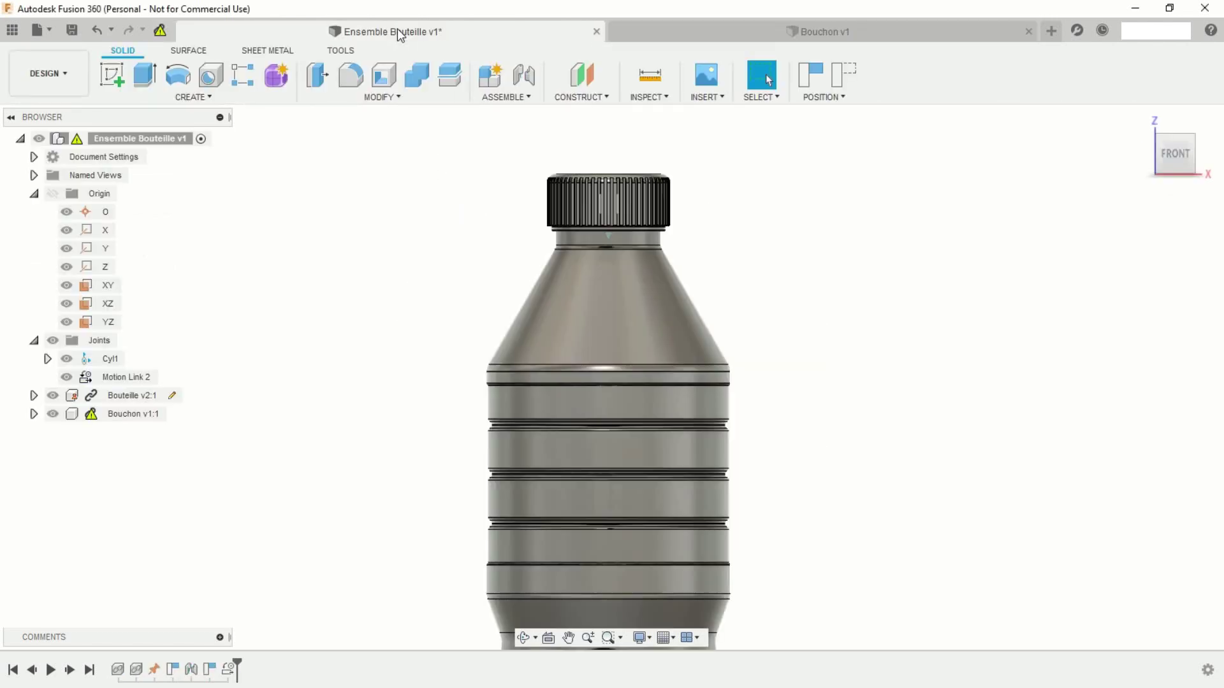
left_click(160, 30)
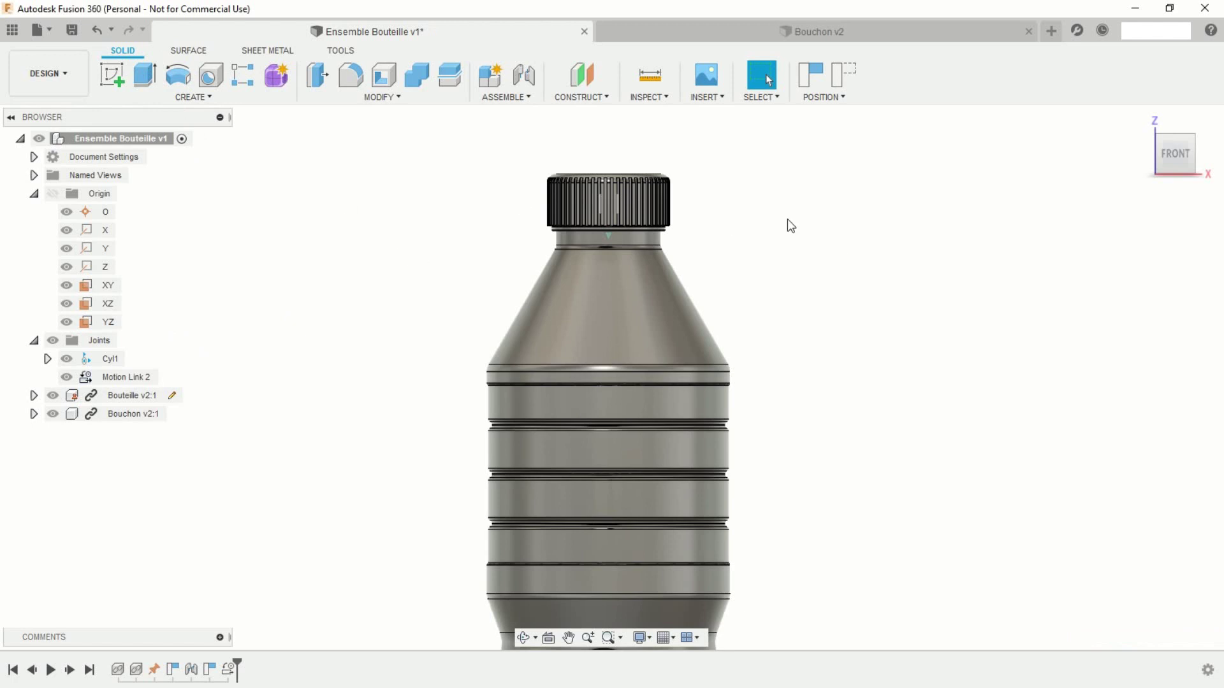
- Recheck the updated cap's thread clearance against the neck with a temporary section analysis on the XZ plane
middle_click_drag(748, 193, 684, 333)
scroll(684, 335, "up", 5)
middle_click_drag(612, 417, 821, 343)
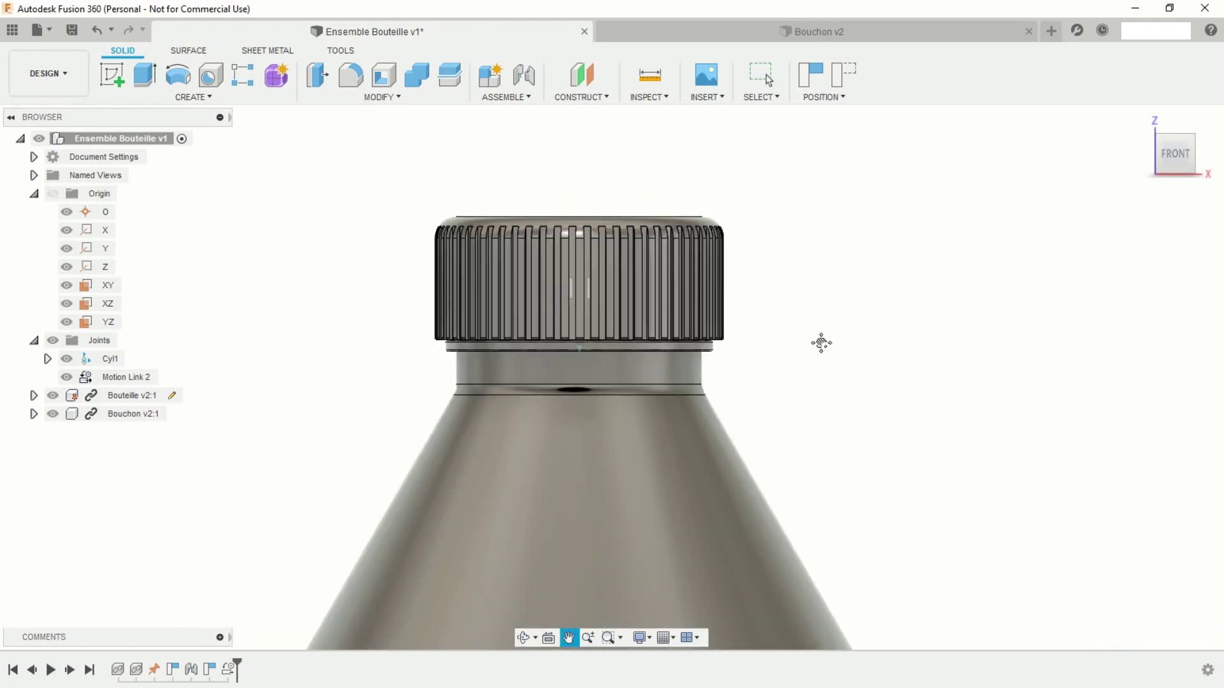
key("Escape")
scroll(759, 288, "up", 3)
left_click(659, 93)
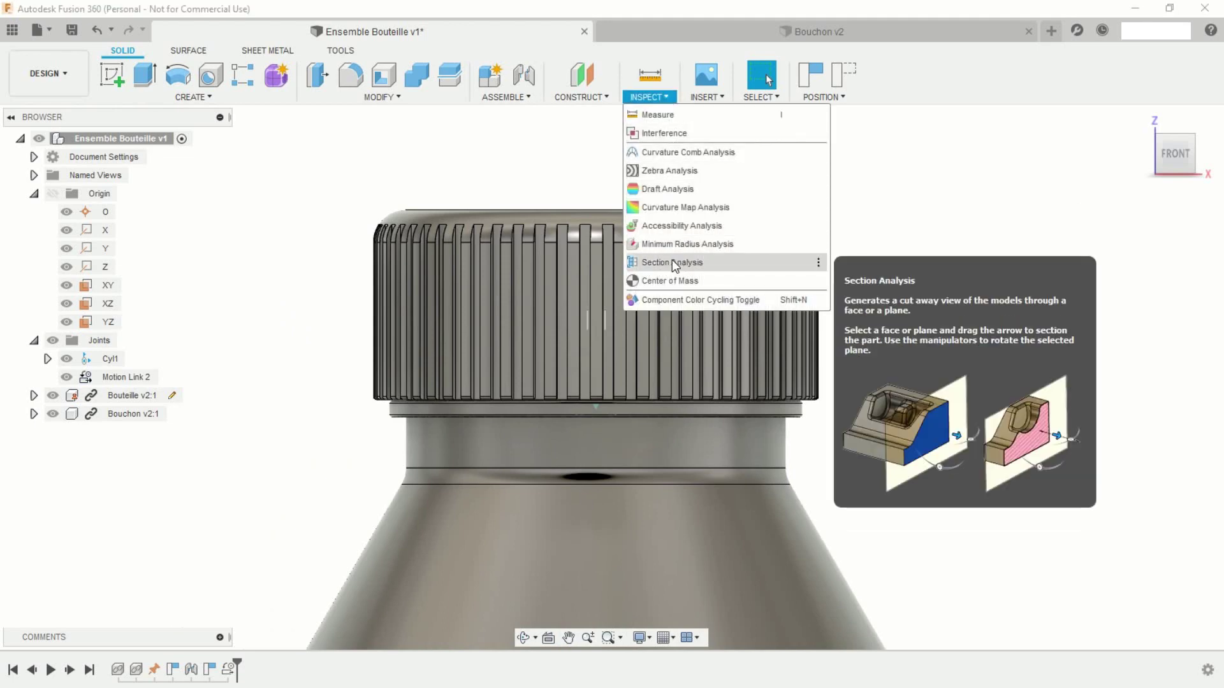
left_click(672, 262)
left_click(107, 306)
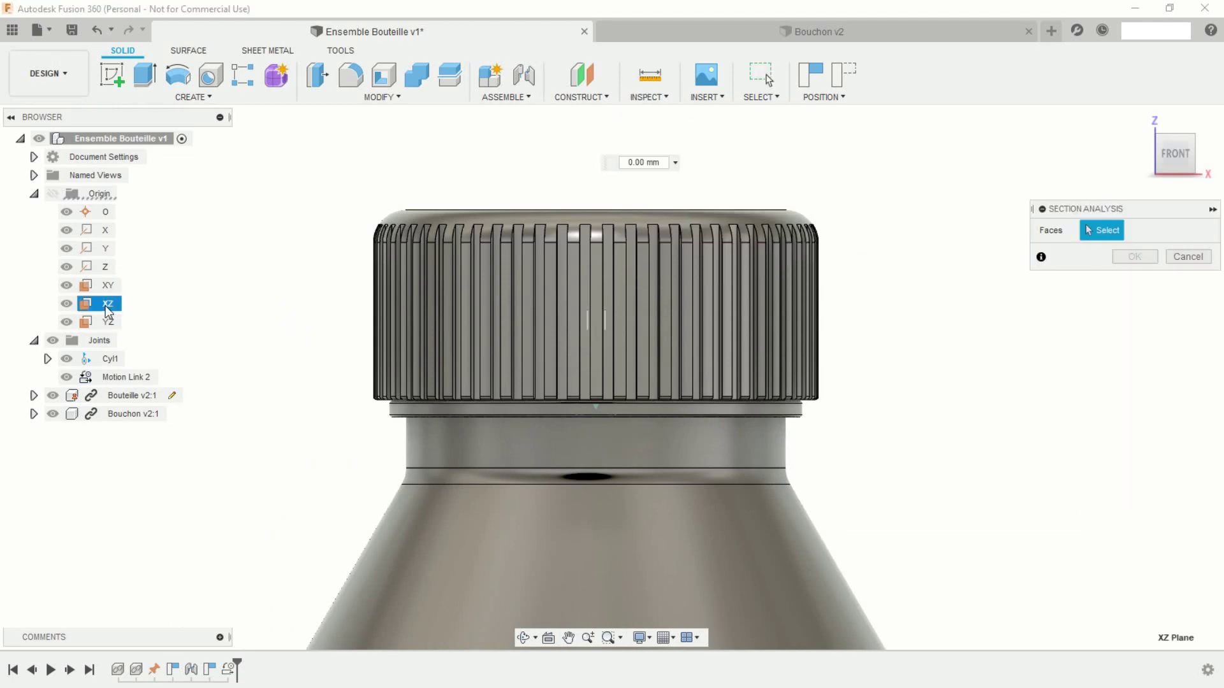
scroll(310, 283, "up", 3)
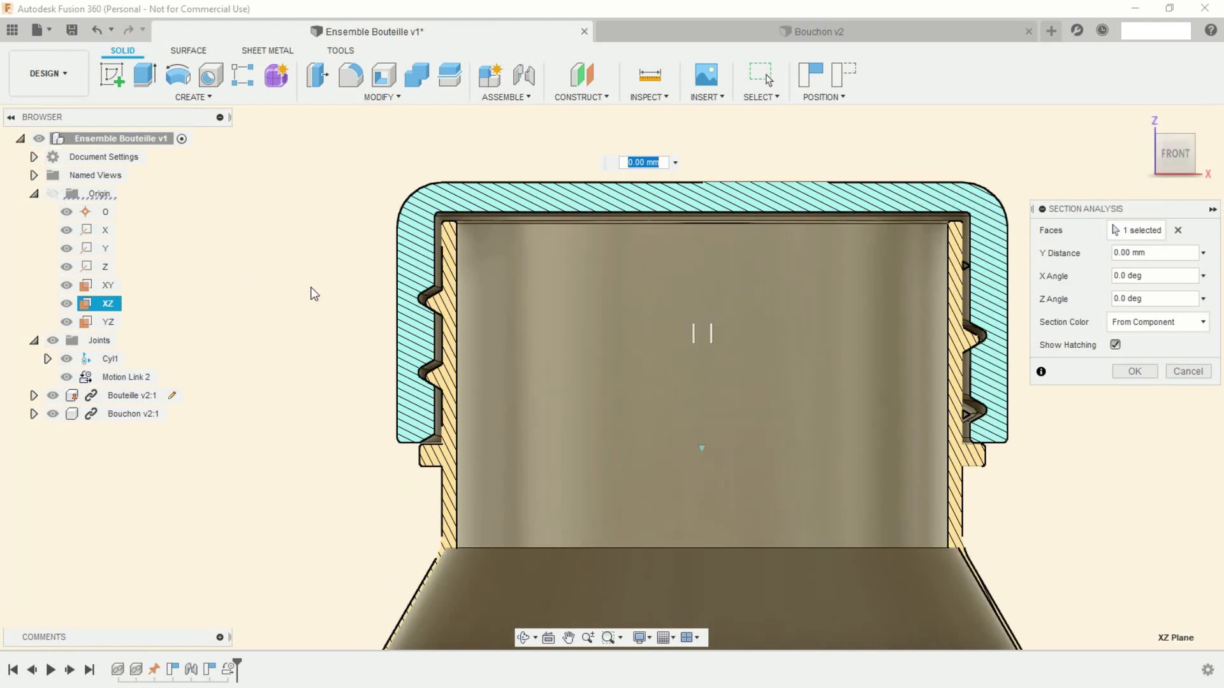
left_click(1183, 371)
- Return to the Bouchon document and set the thread construction plane's offset distance to -11.5 mm
left_click(701, 31)
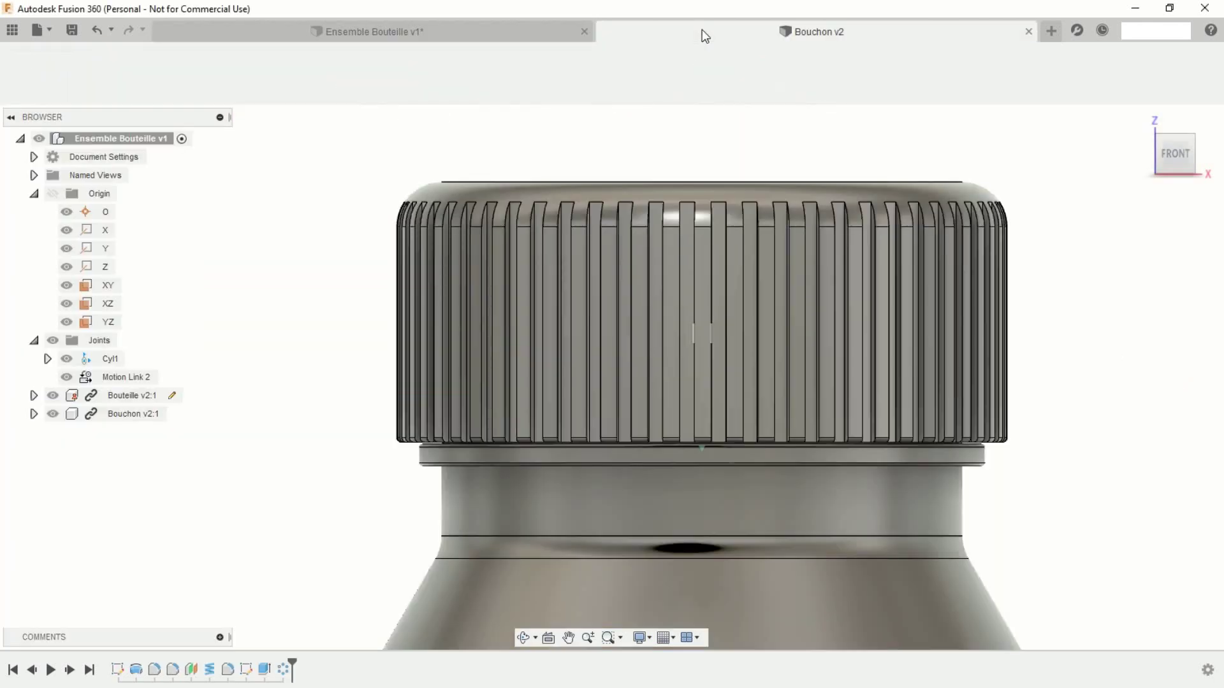
double_click(191, 670)
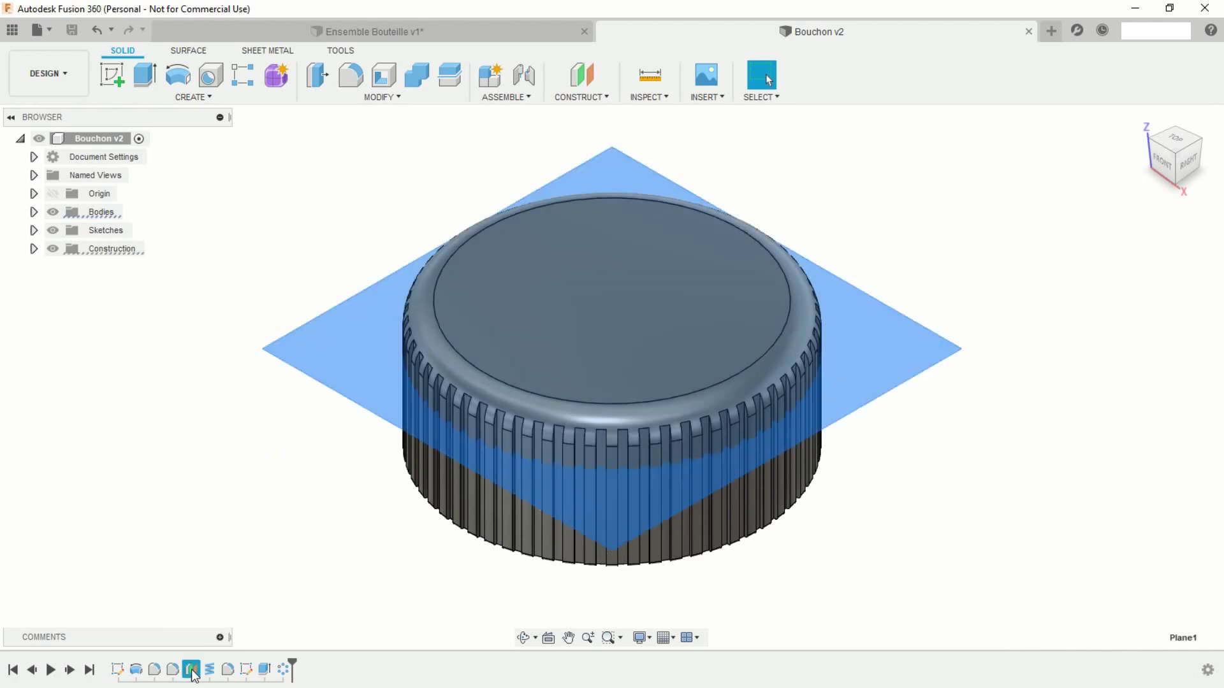
type("-11.5")
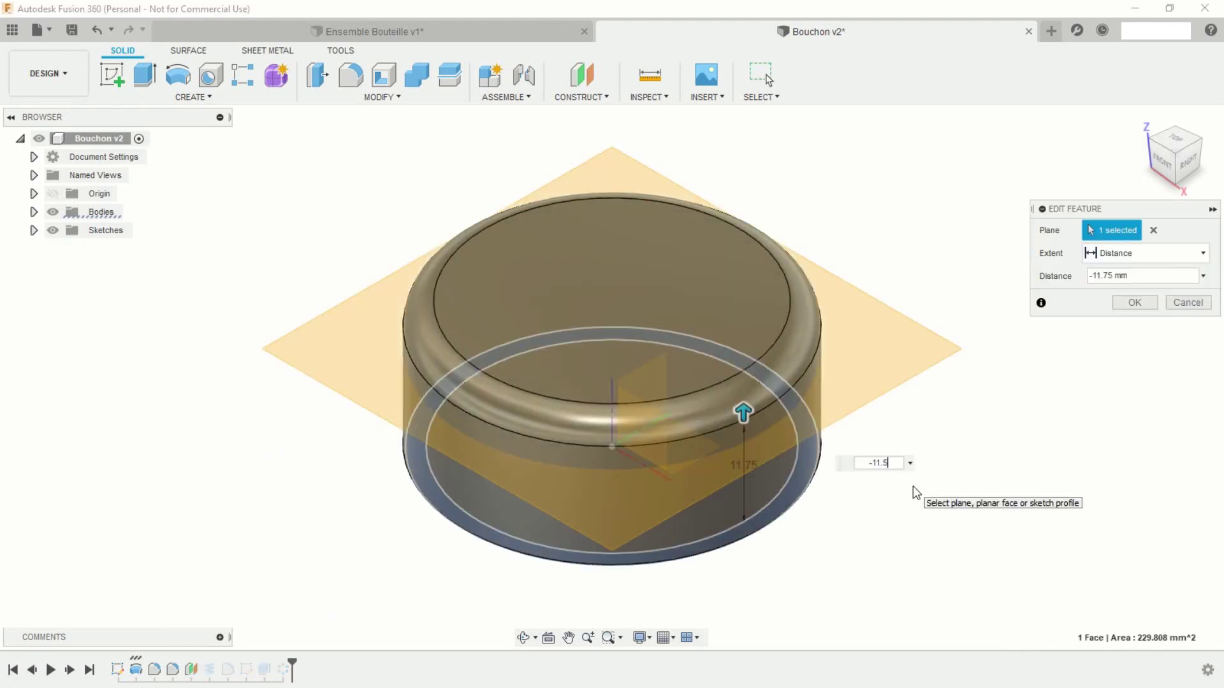
key("Return")
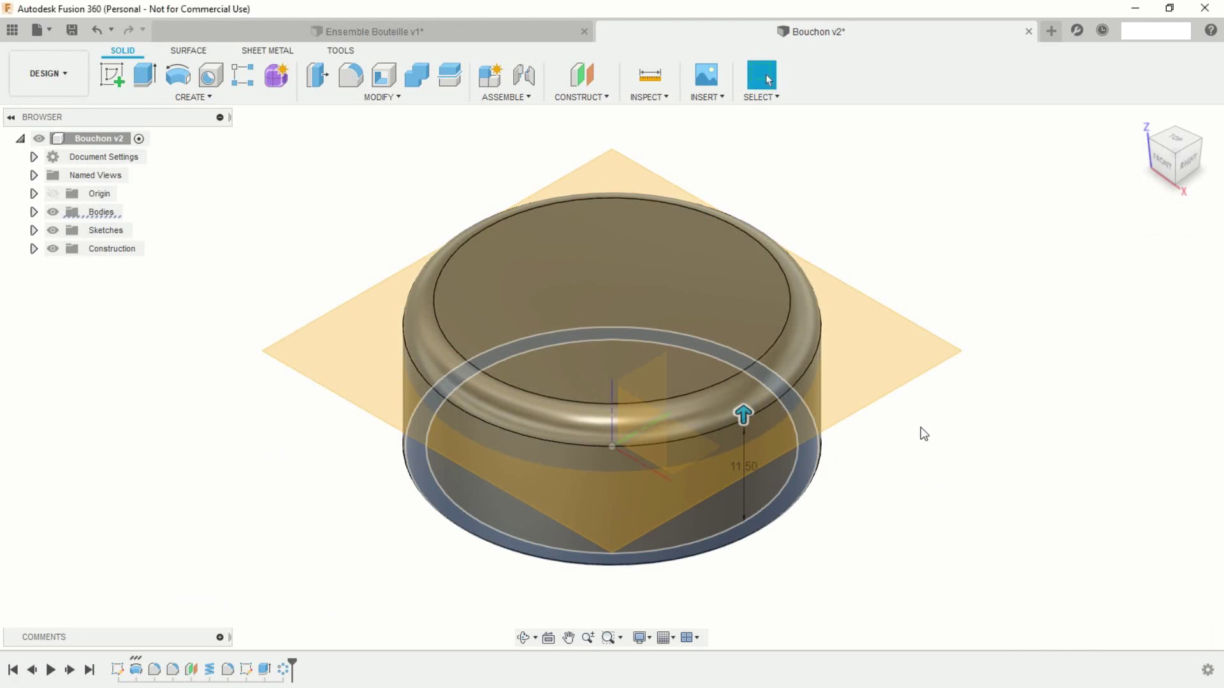
- Save Bouchon as a new version with the description User Saved and update the linked cap in Ensemble Bouteille
left_click(51, 31)
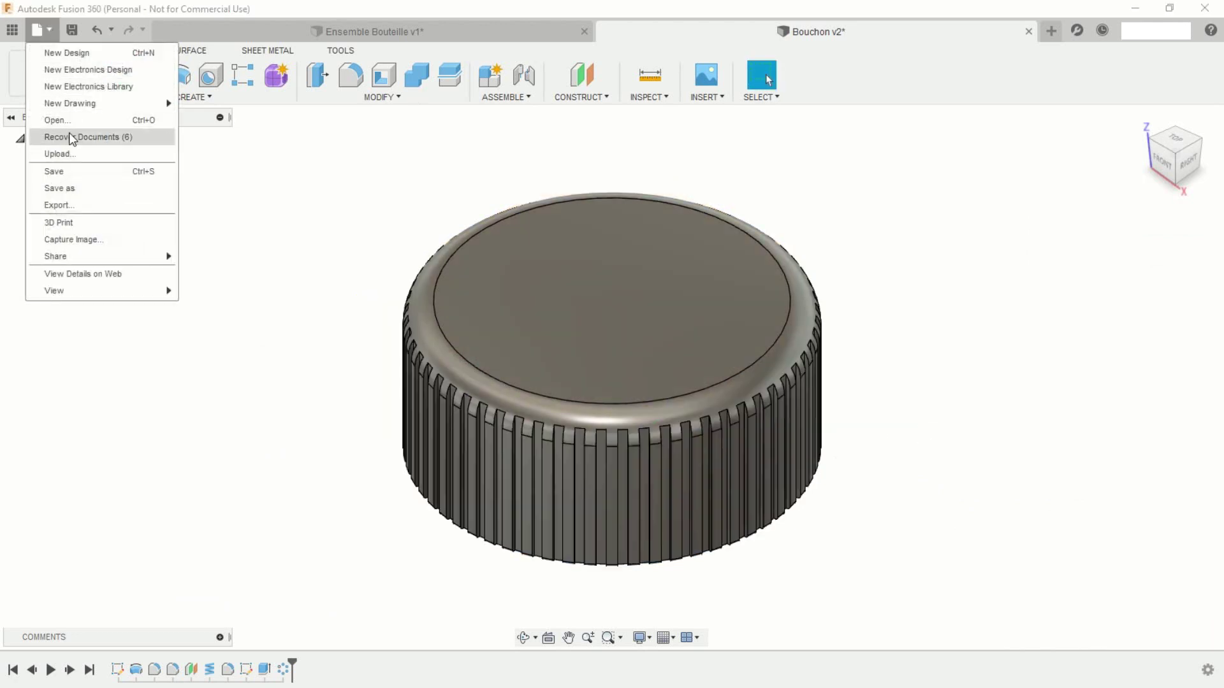
left_click(56, 172)
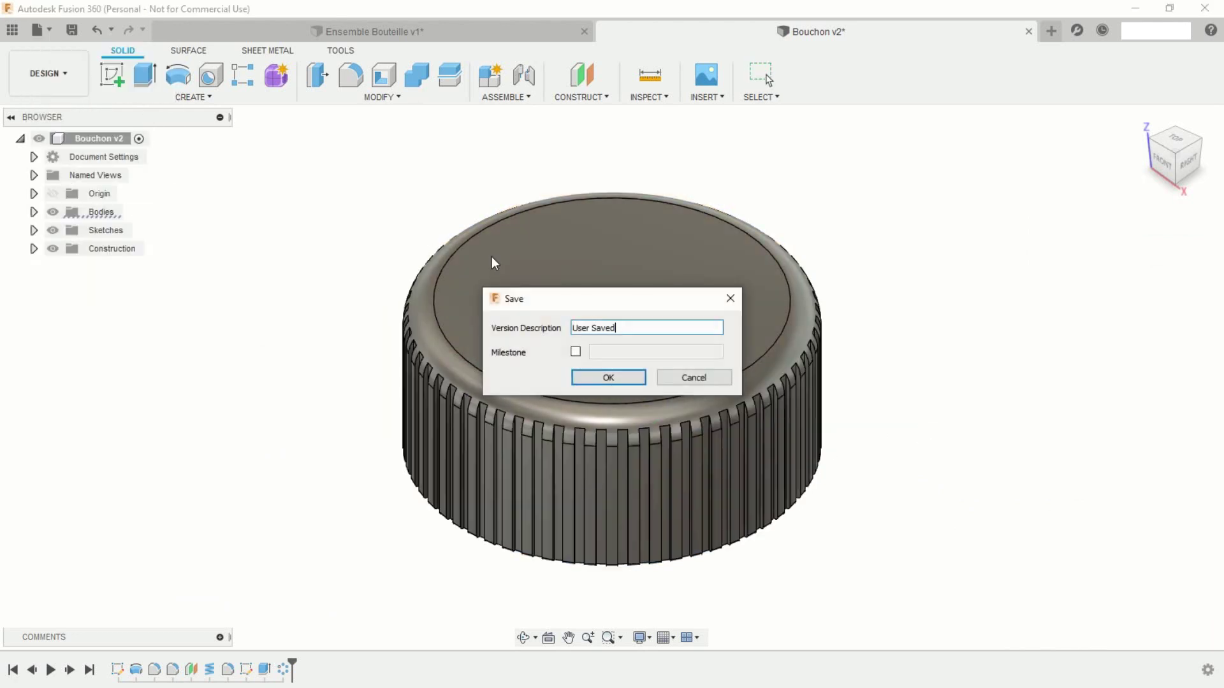
left_click(623, 383)
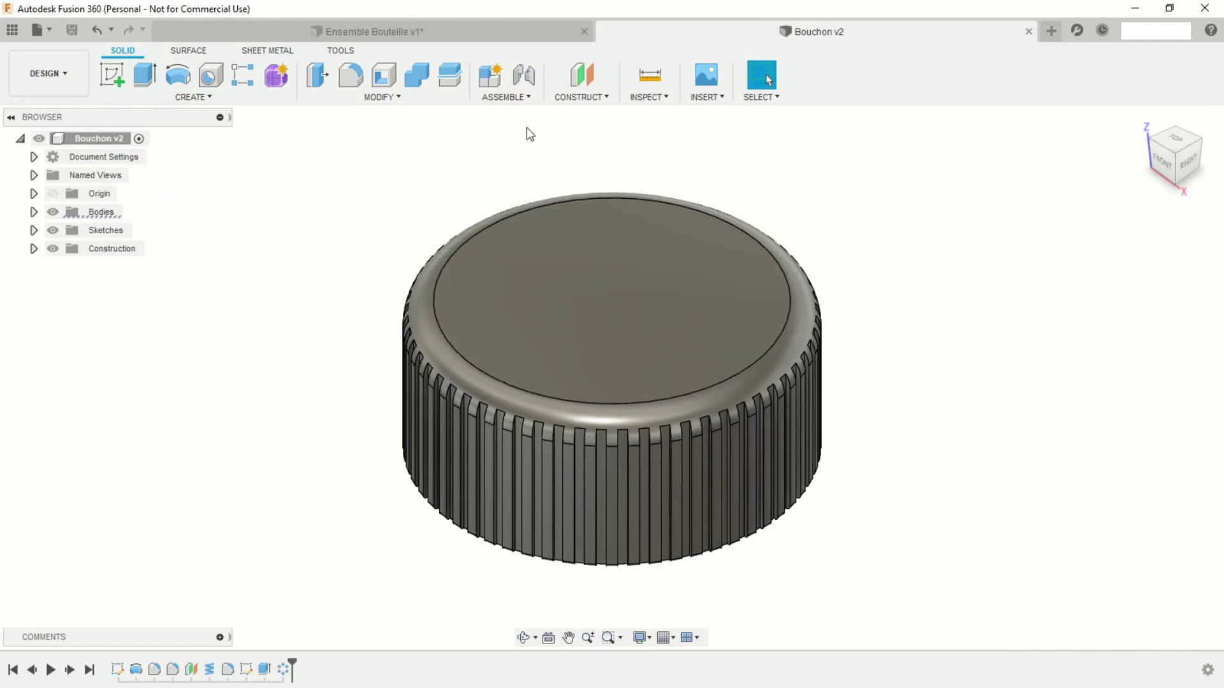
left_click(473, 33)
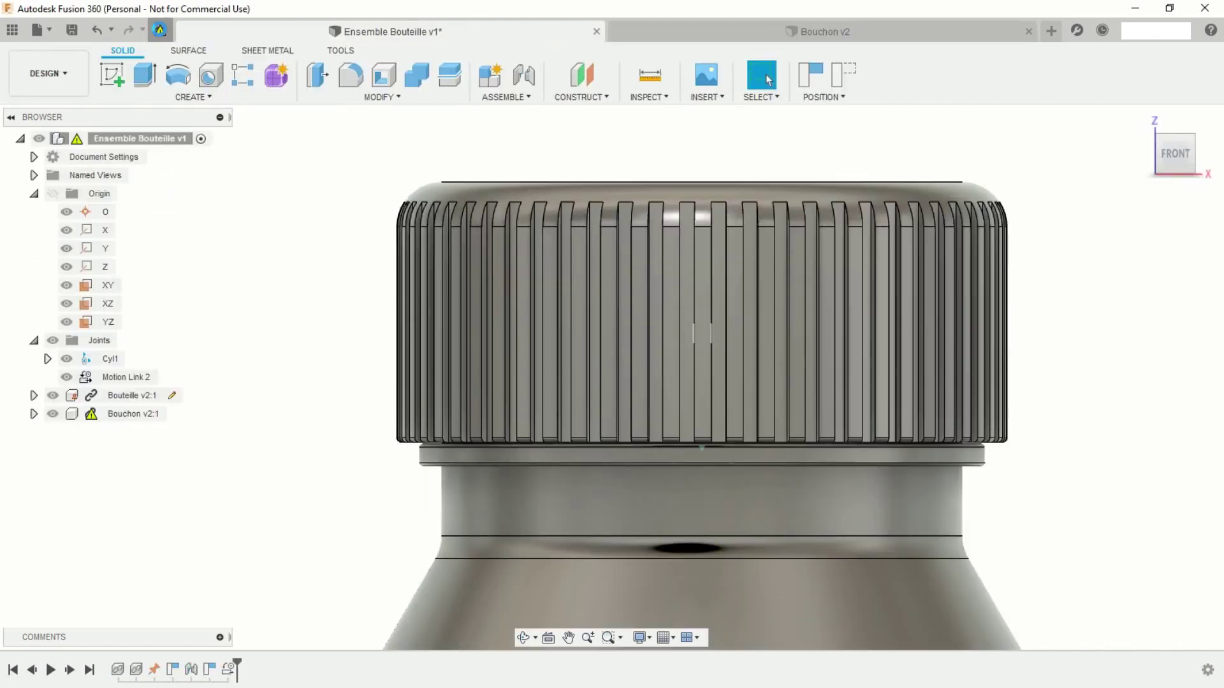
left_click(160, 31)
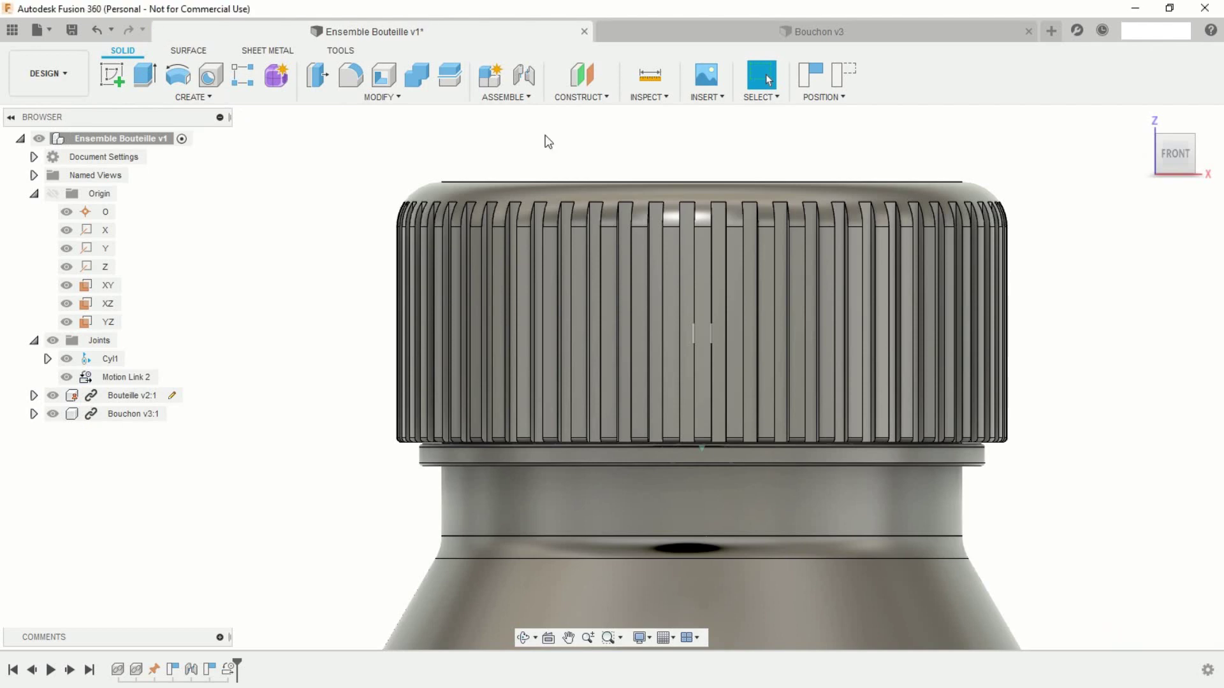
- Inspect the thread fit between the closed cap and the neck with a temporary section analysis on the XZ plane, then discard it
left_click(664, 96)
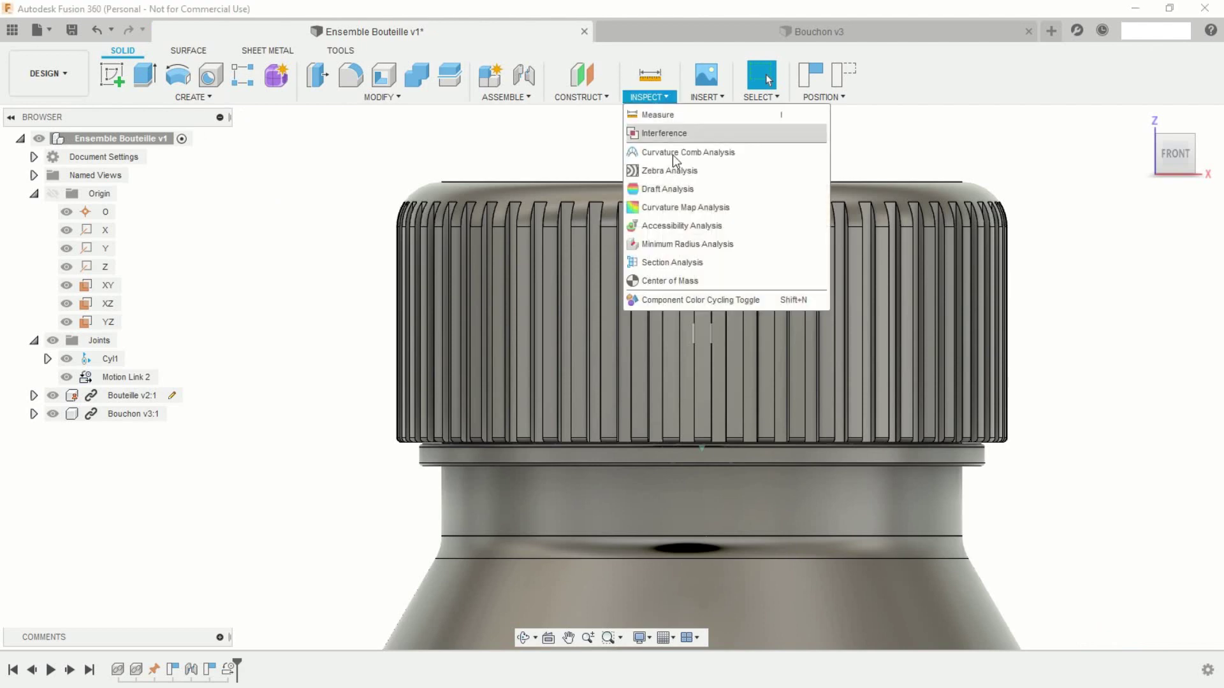
left_click(668, 263)
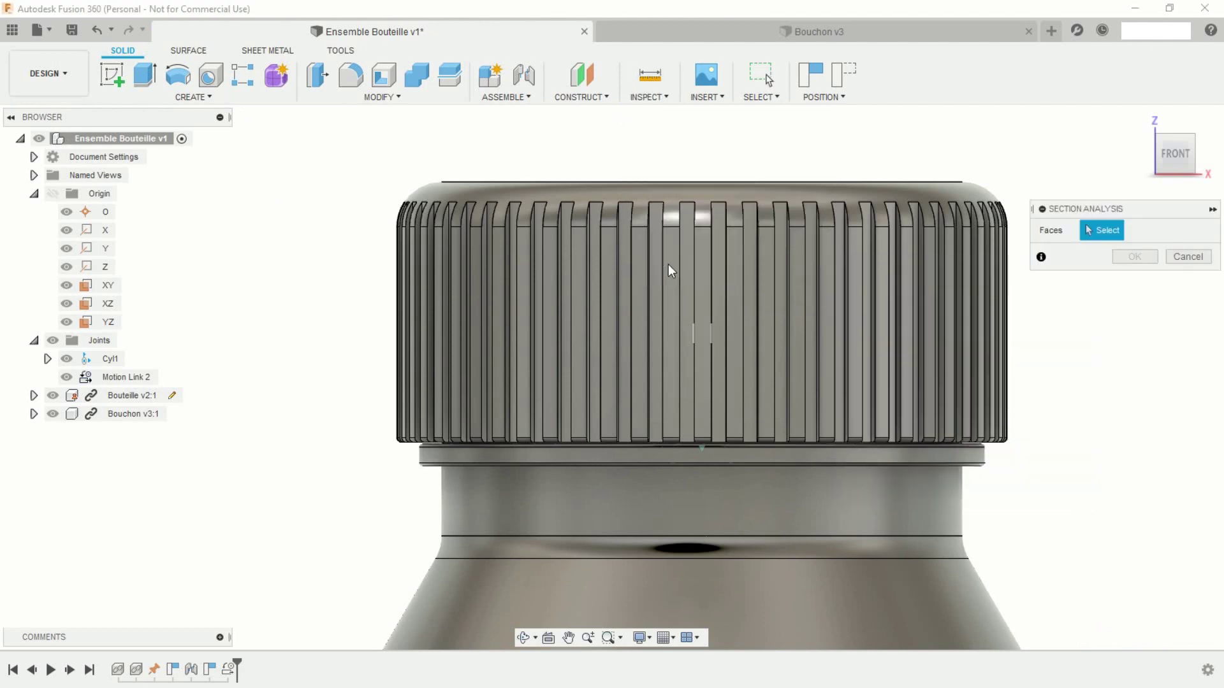
left_click(108, 303)
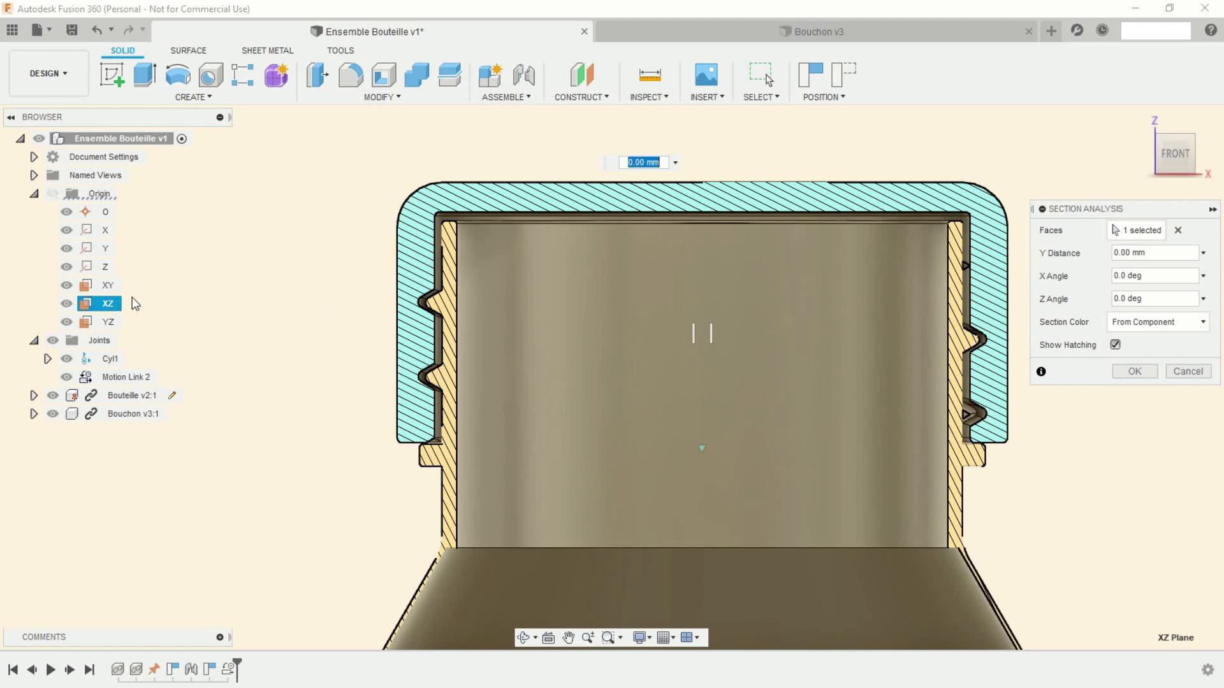
scroll(813, 379, "up", 3)
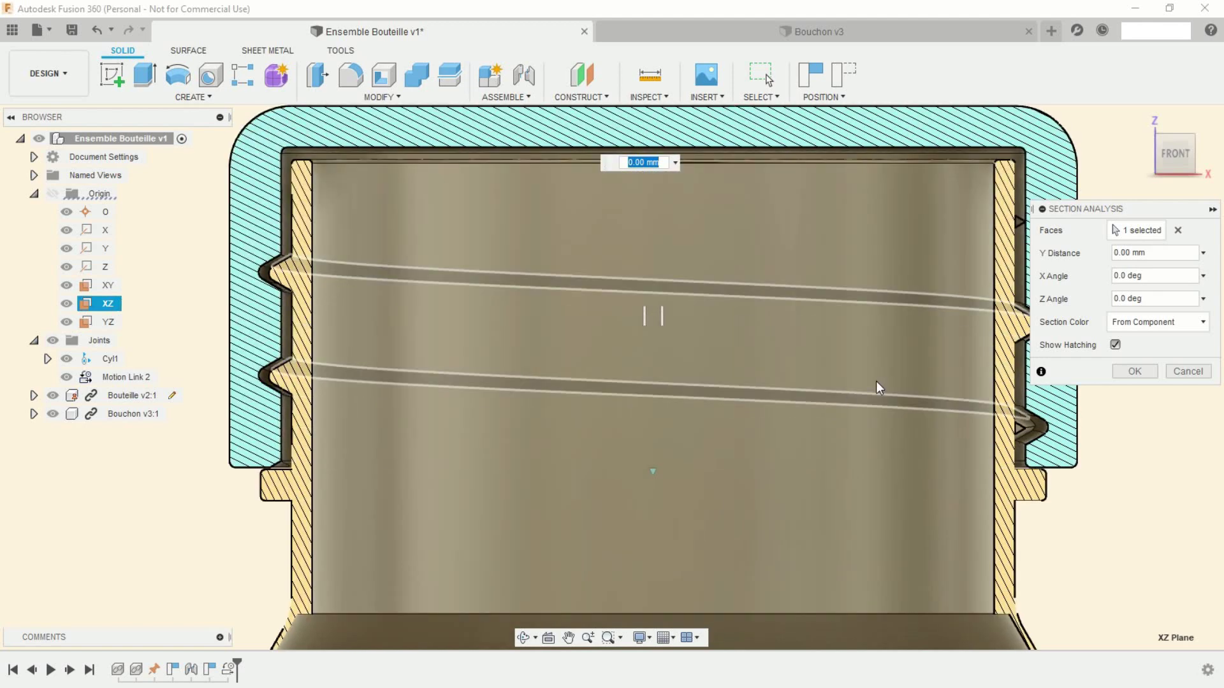
middle_click_drag(913, 439, 812, 437)
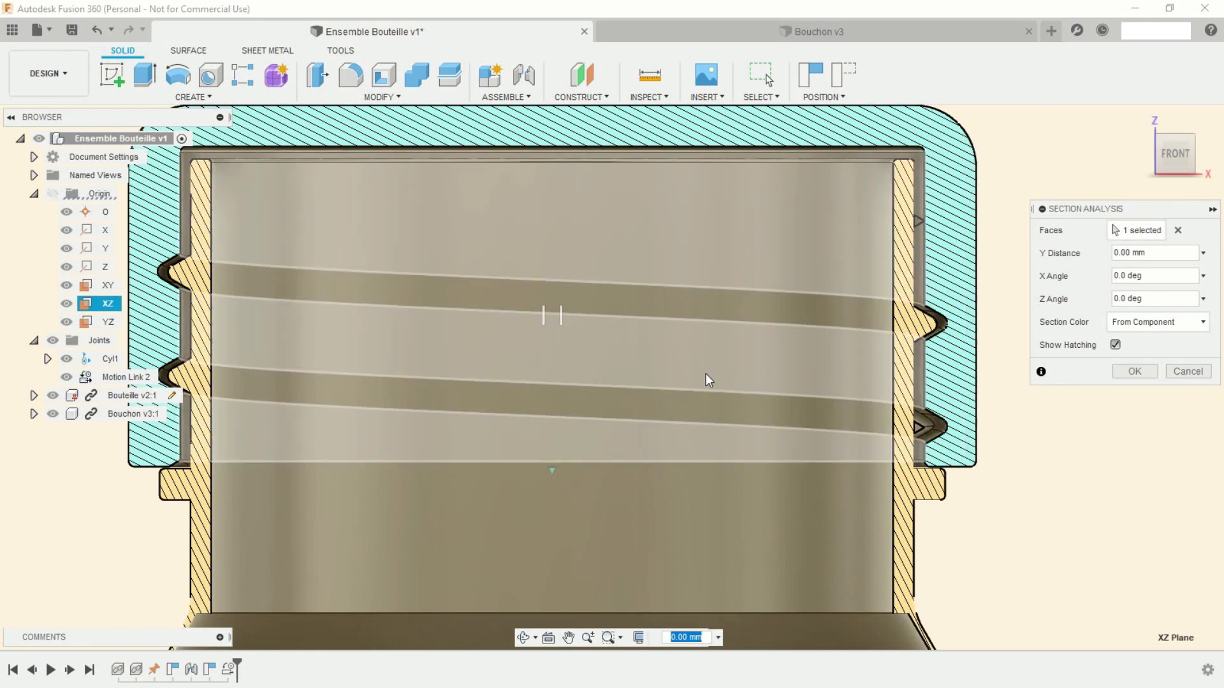
scroll(705, 375, "down", 2)
scroll(653, 366, "down", 1)
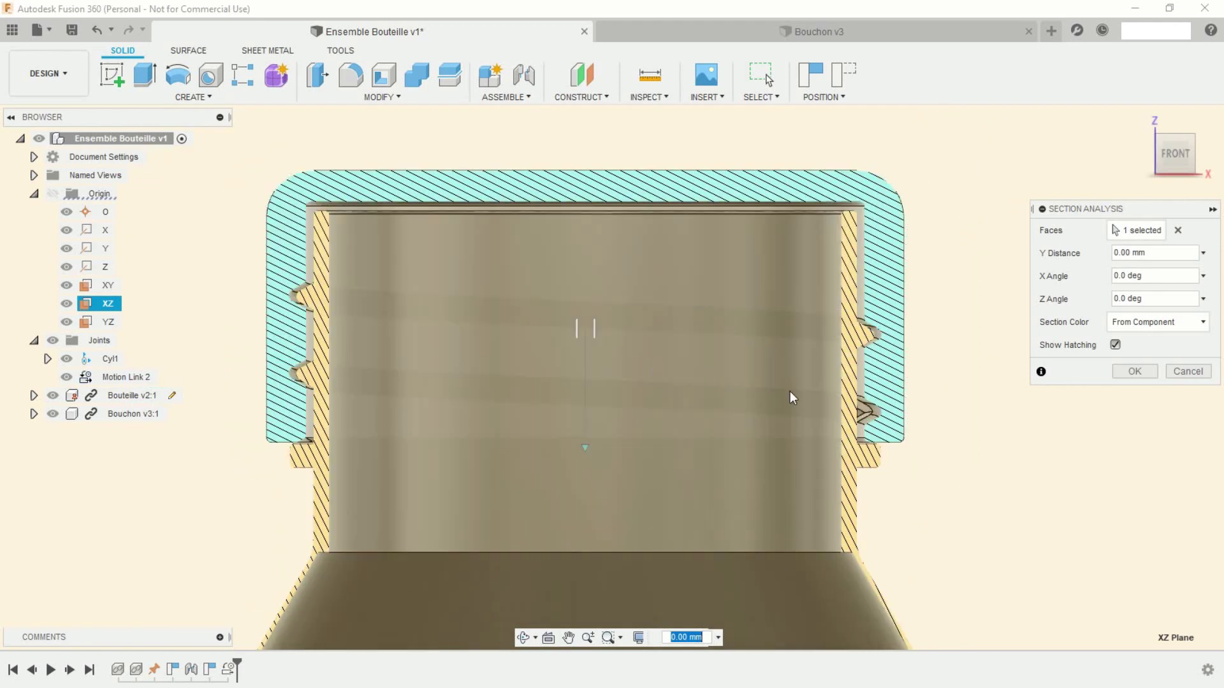
scroll(949, 473, "down", 1)
scroll(947, 467, "down", 1)
scroll(966, 483, "down", 1)
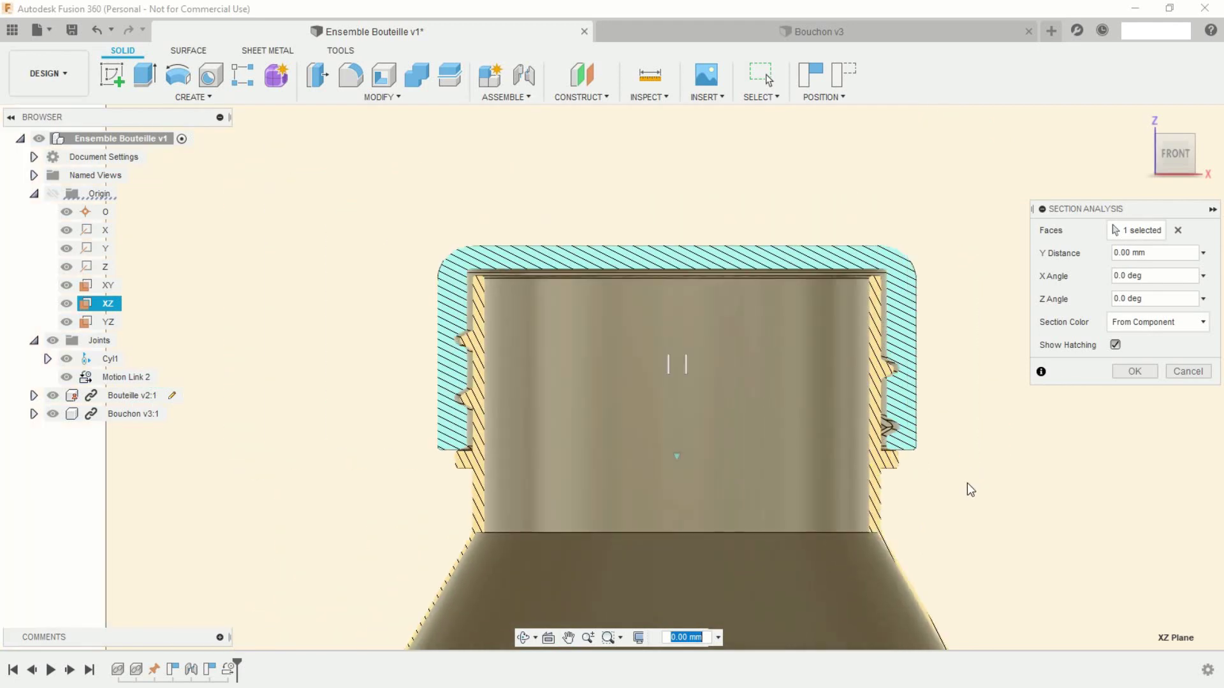
scroll(982, 490, "down", 1)
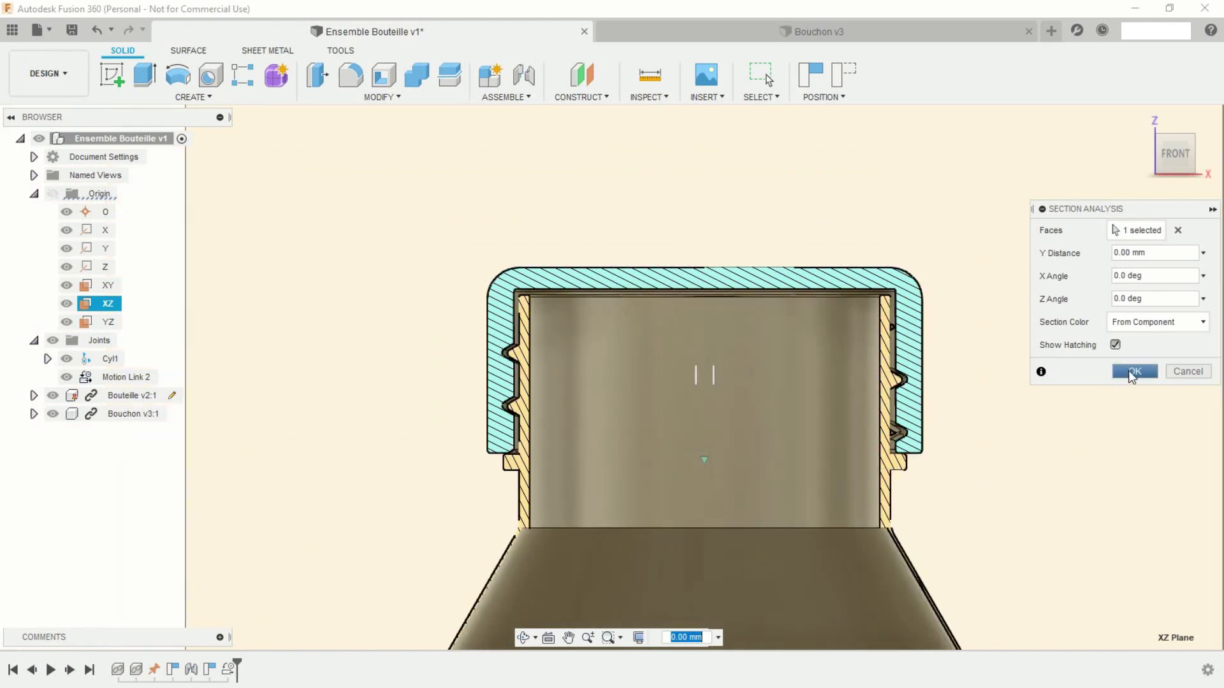
left_click(1179, 369)
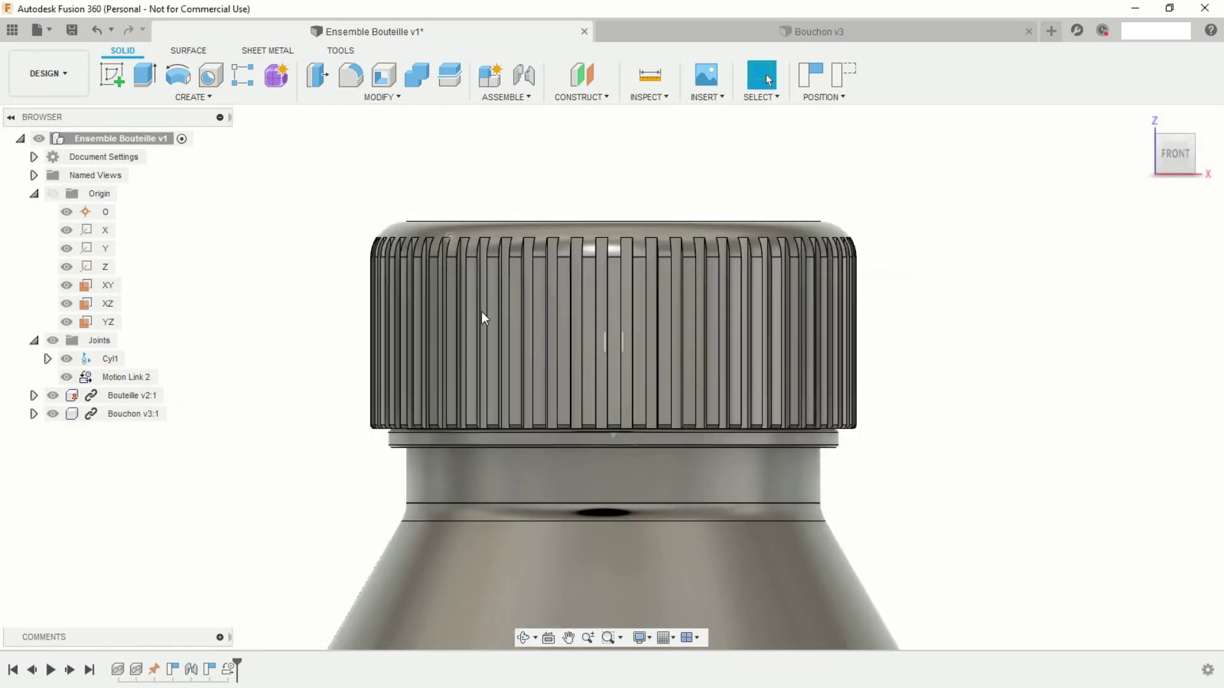
- Unscrew the cap slightly from the neck and check the thread clearance with a temporary section analysis on the XZ plane
left_click_drag(481, 311, 888, 290)
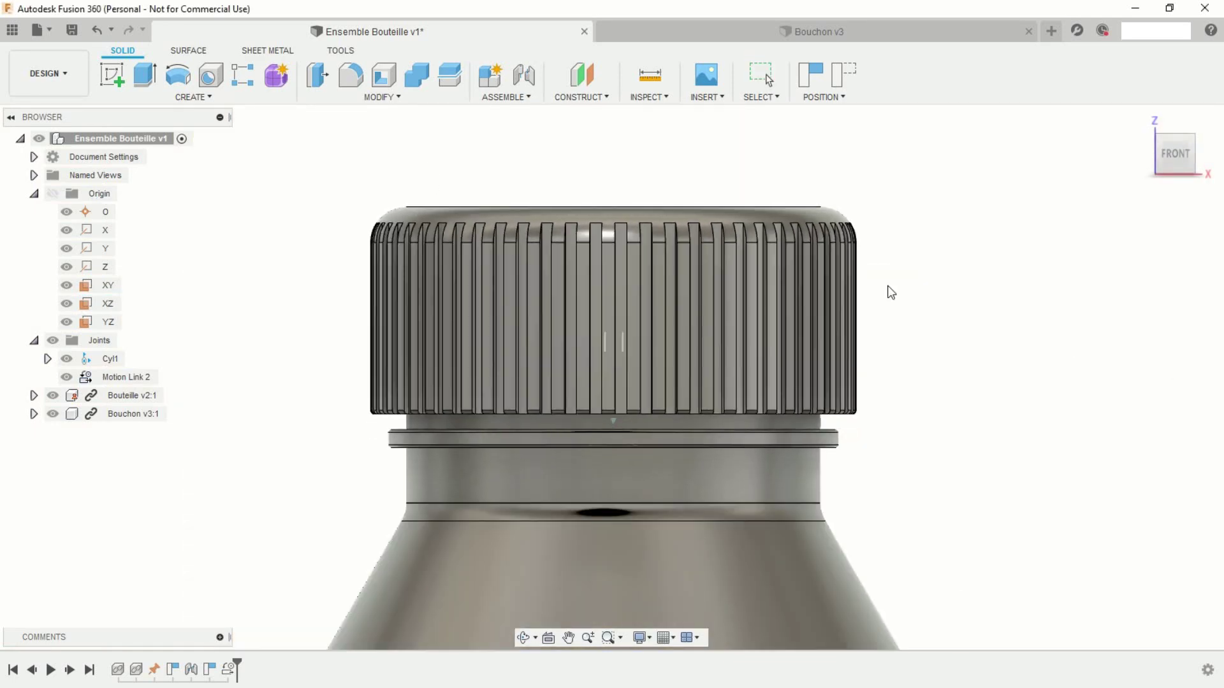
left_click(653, 96)
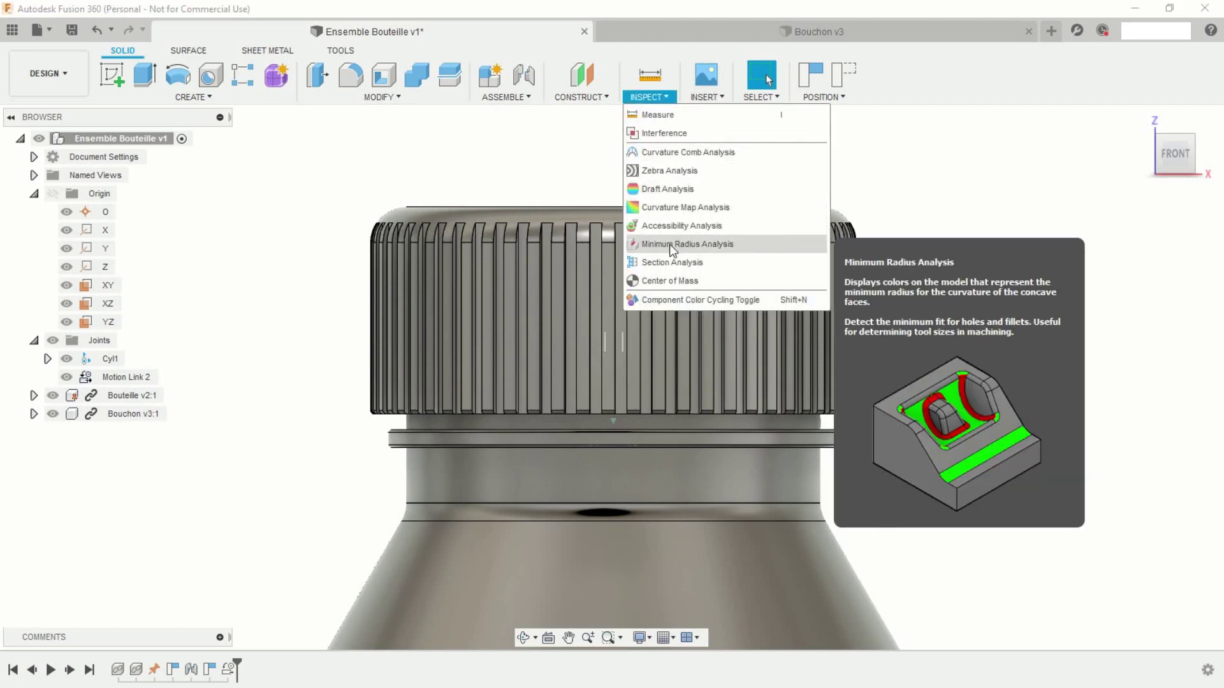
left_click(669, 262)
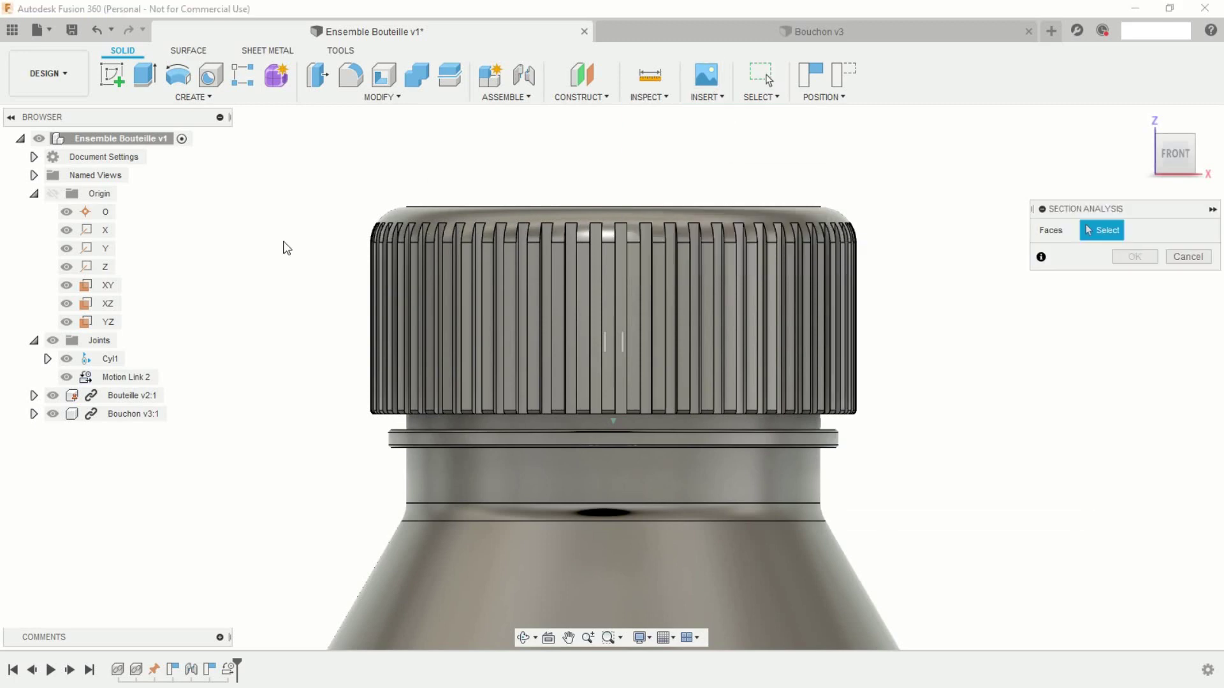
left_click(108, 305)
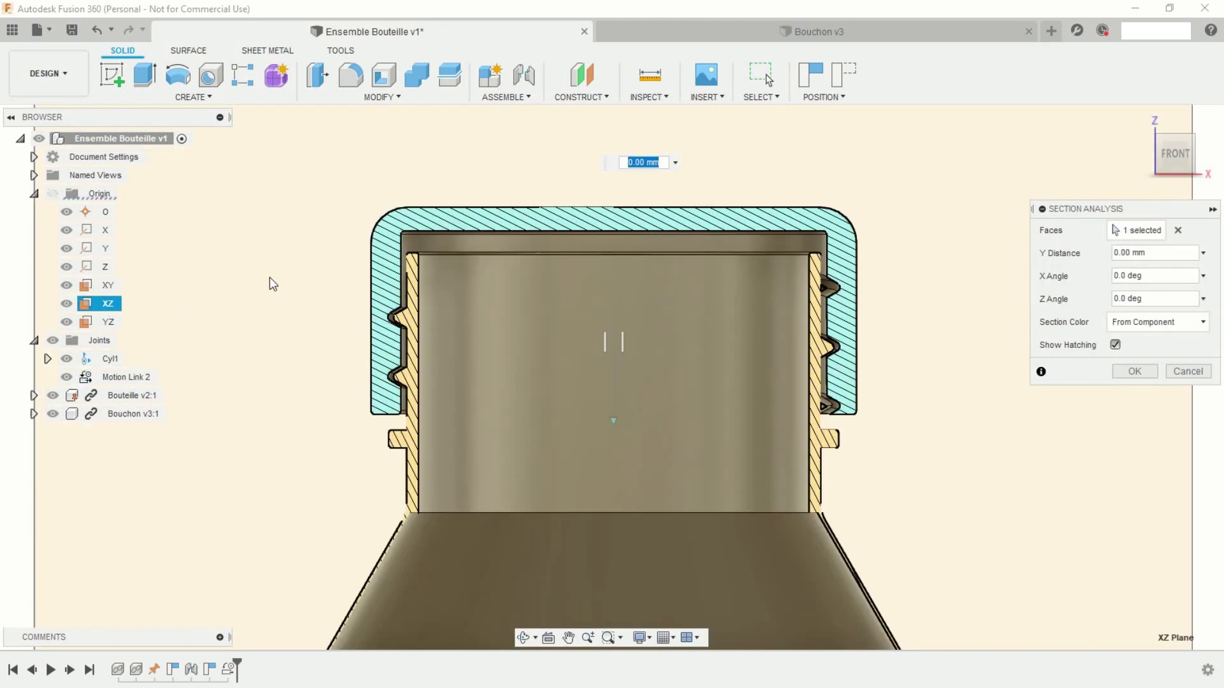
key("Escape")
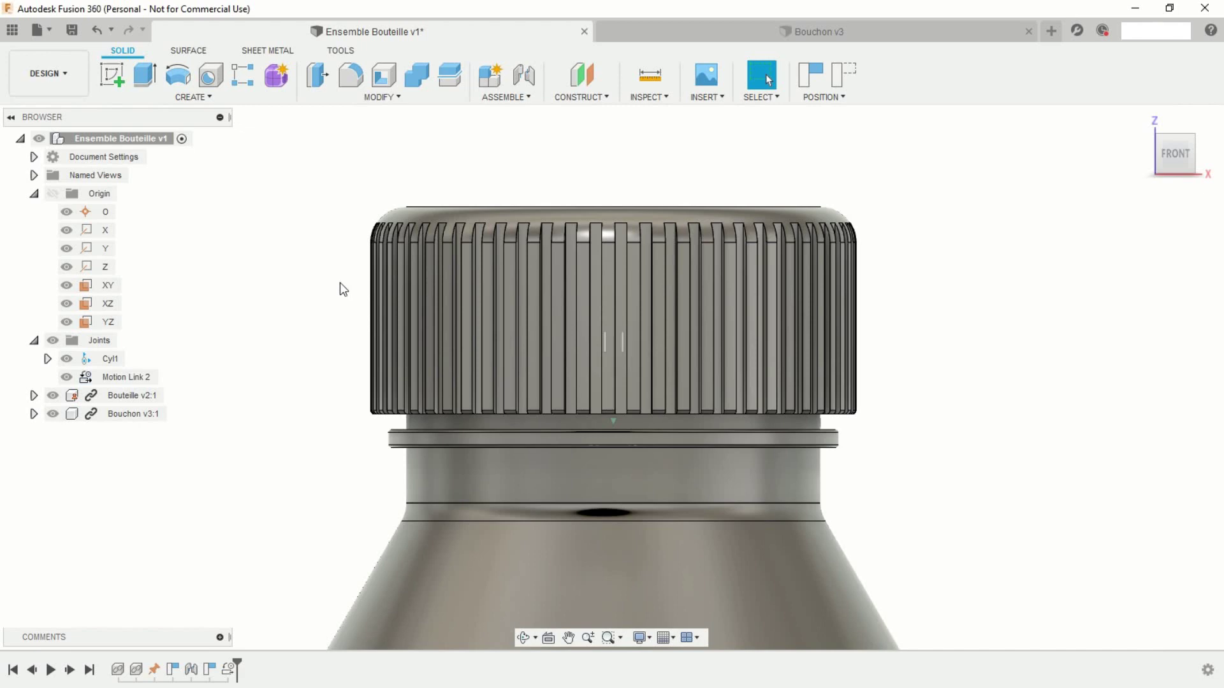
- Unscrew the cap further and recheck how the threads mesh with another temporary XZ section analysis
left_click_drag(440, 314, 1036, 268)
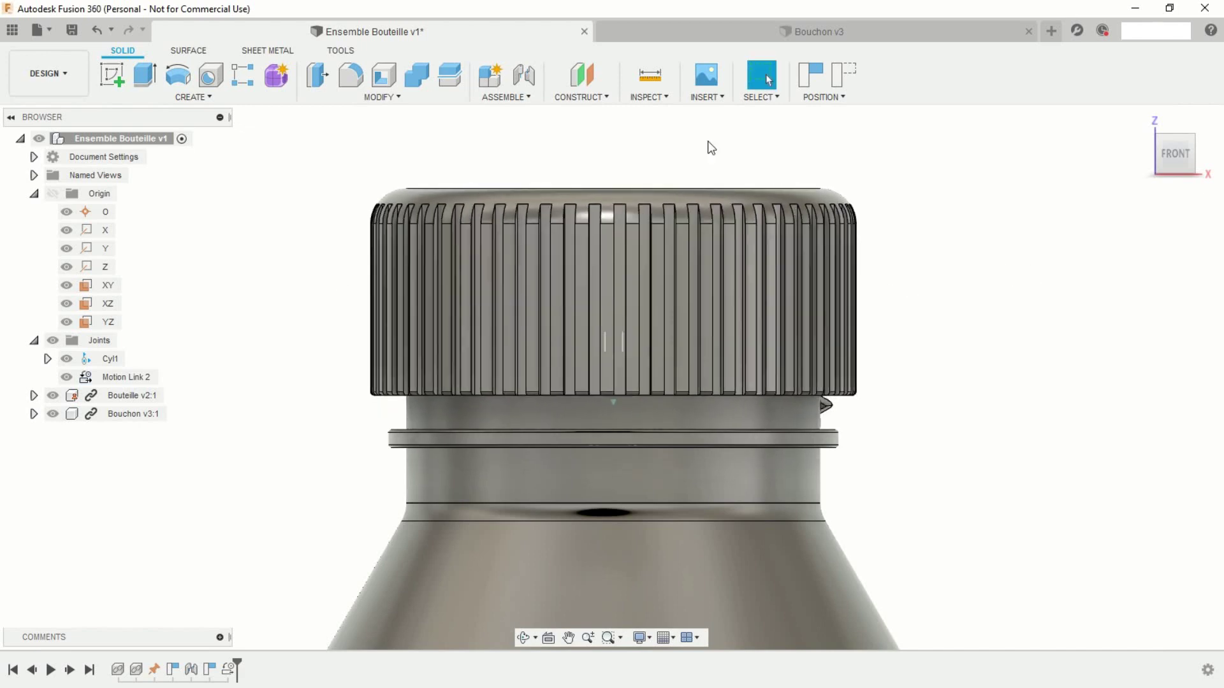
left_click(665, 102)
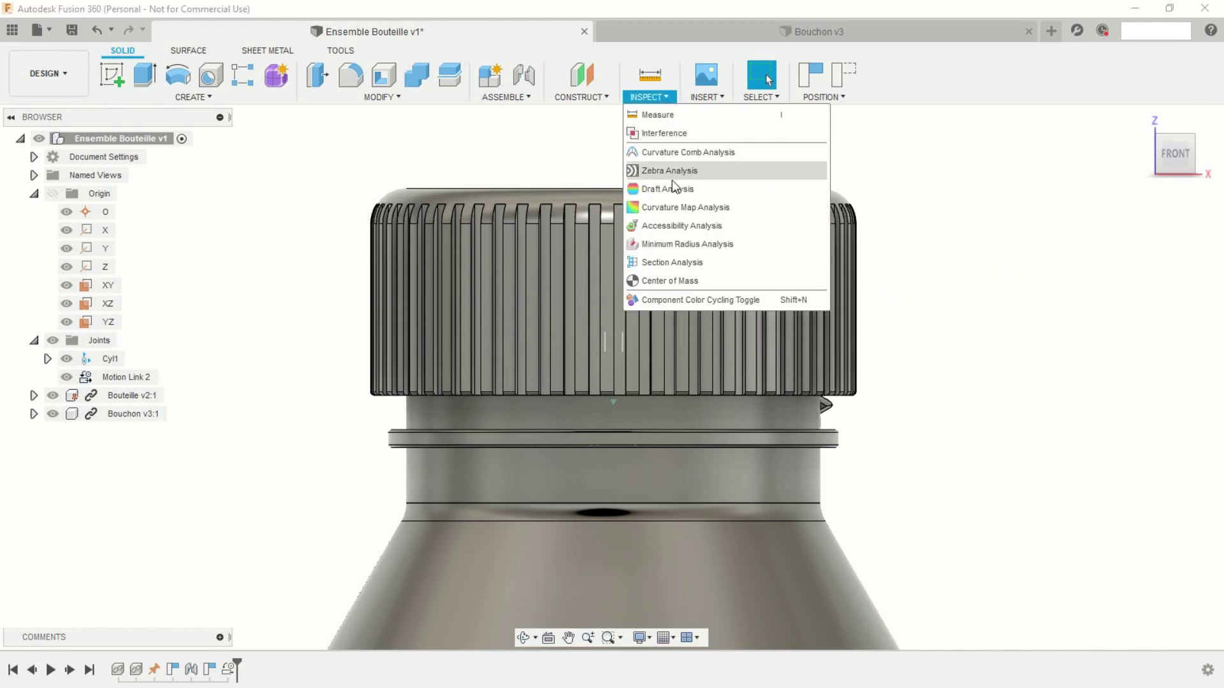
left_click(669, 262)
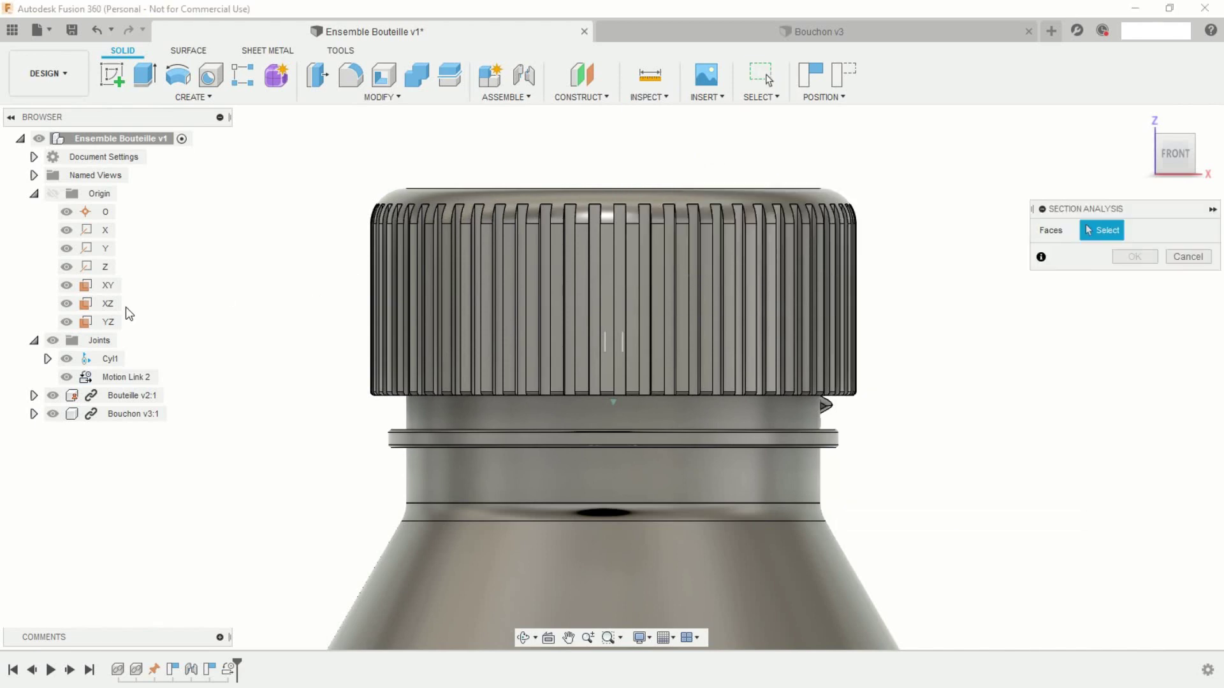
left_click(109, 303)
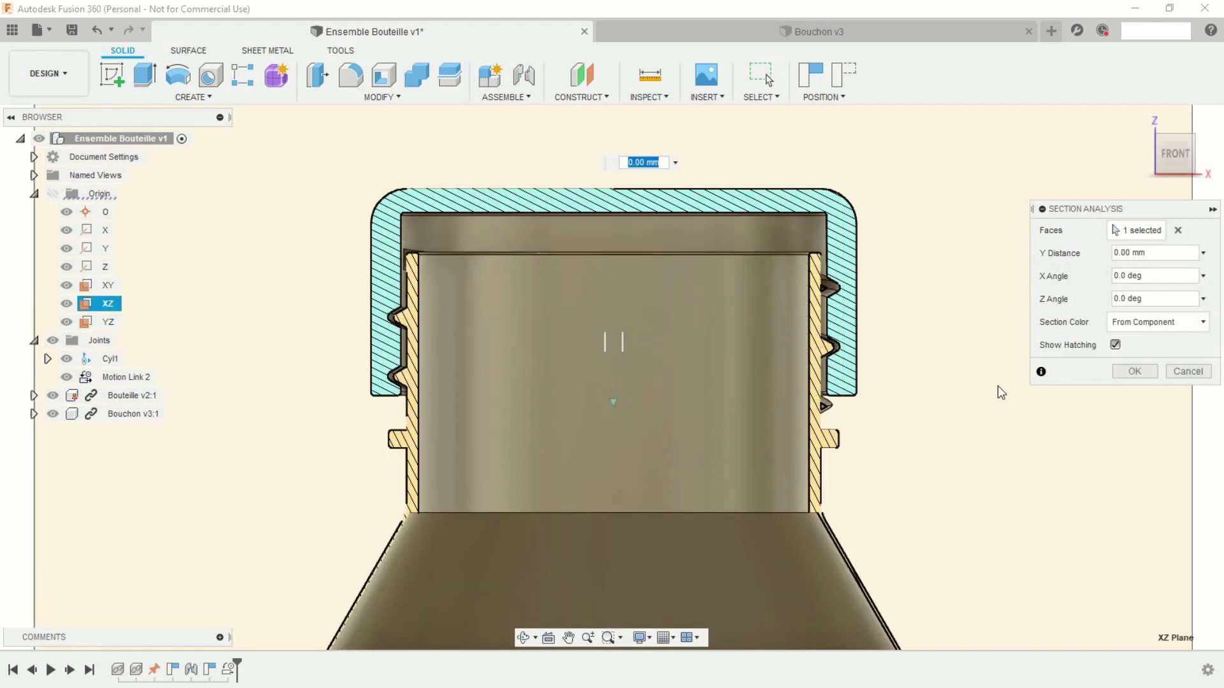
key("Escape")
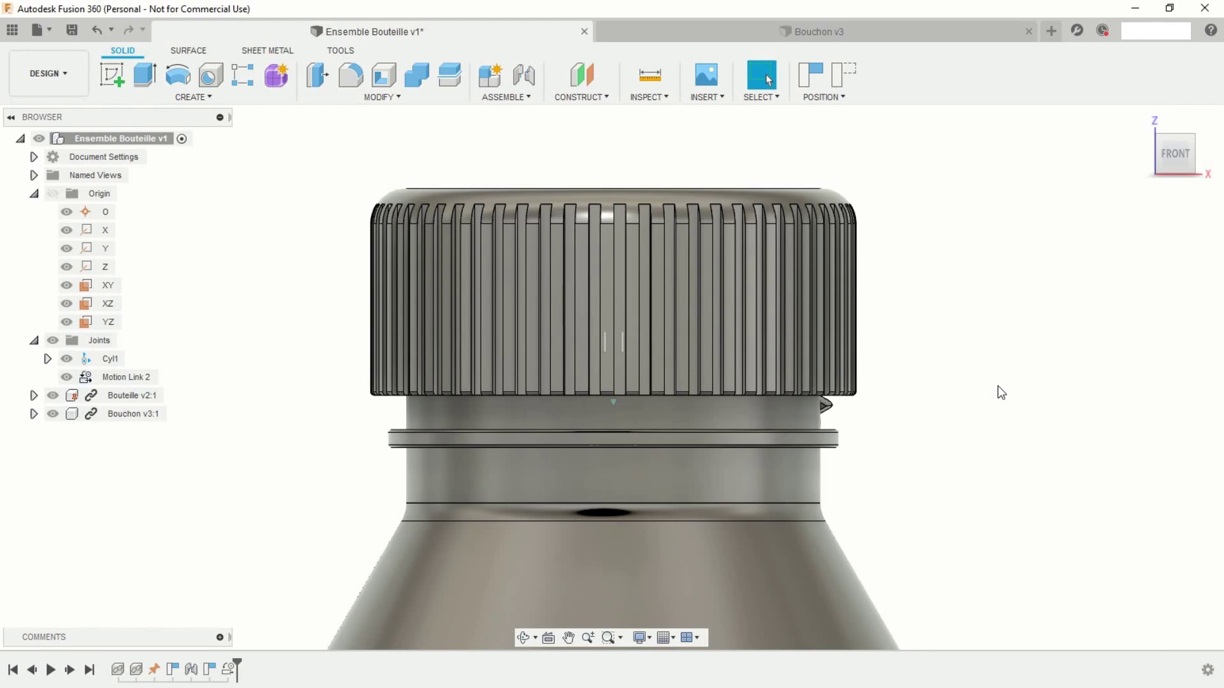
- Apply the transparent plastic appearance Polycarbonate (Clear) to the Bouteille component
key("F6")
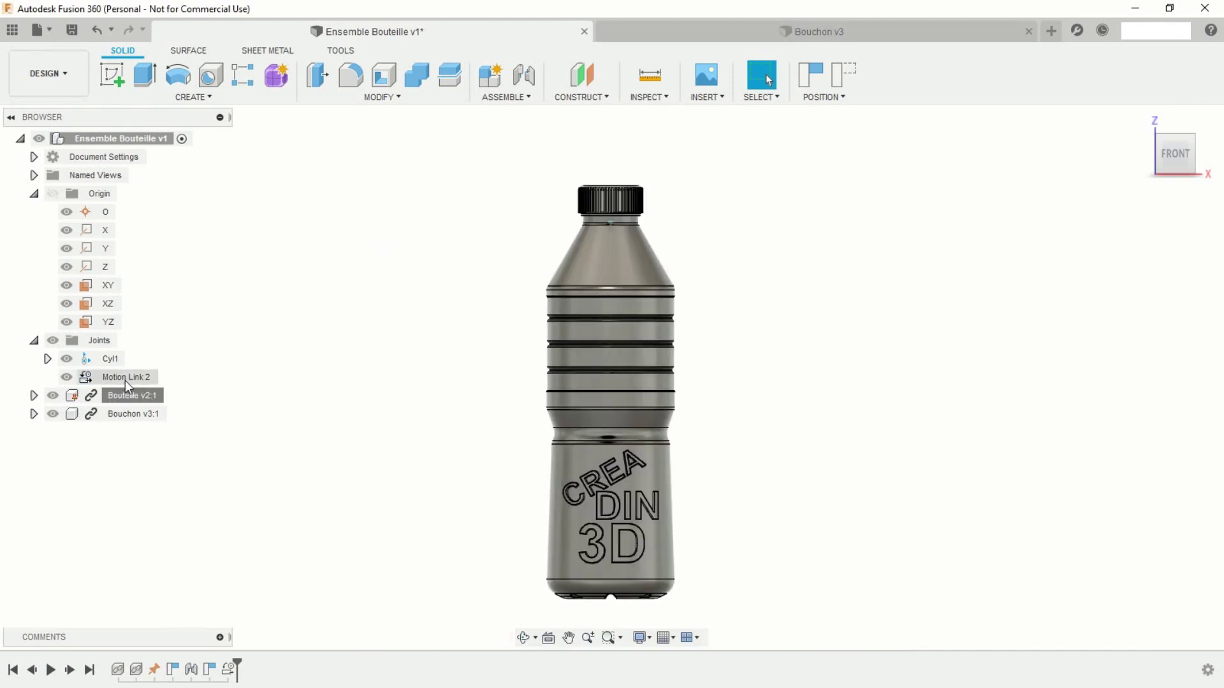
right_click(115, 394)
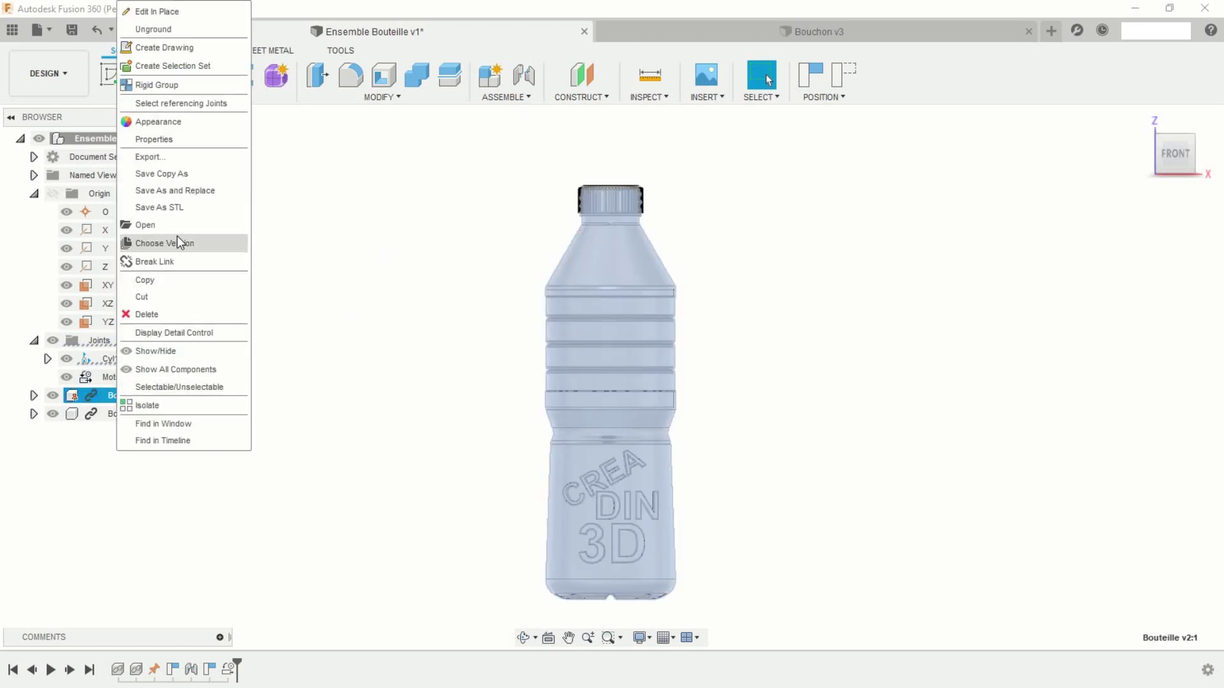
left_click(159, 122)
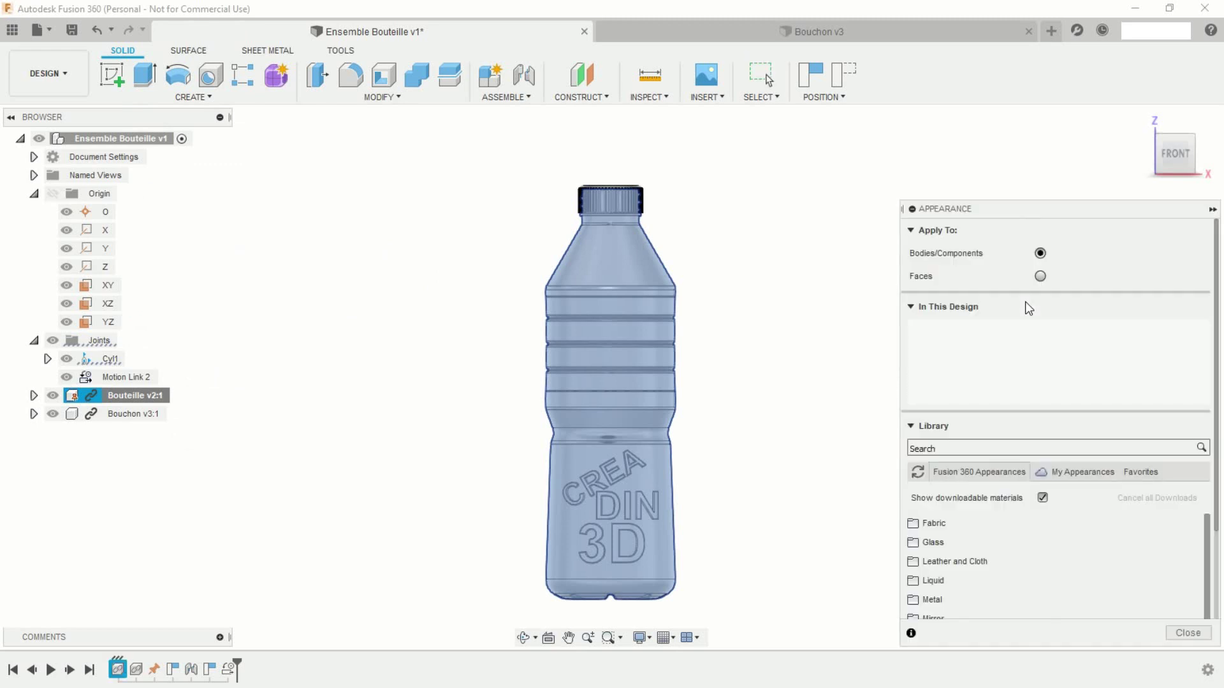
scroll(1001, 549, "down", 5)
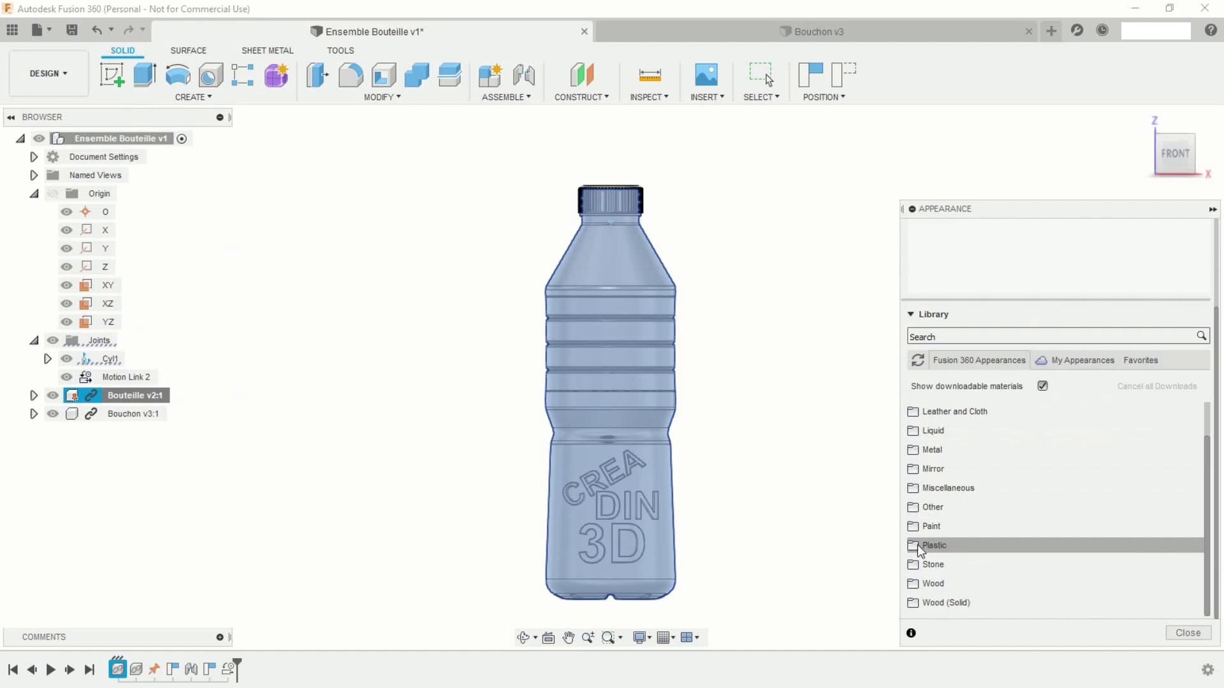
left_click(917, 545)
scroll(924, 545, "down", 3)
scroll(1024, 528, "down", 3)
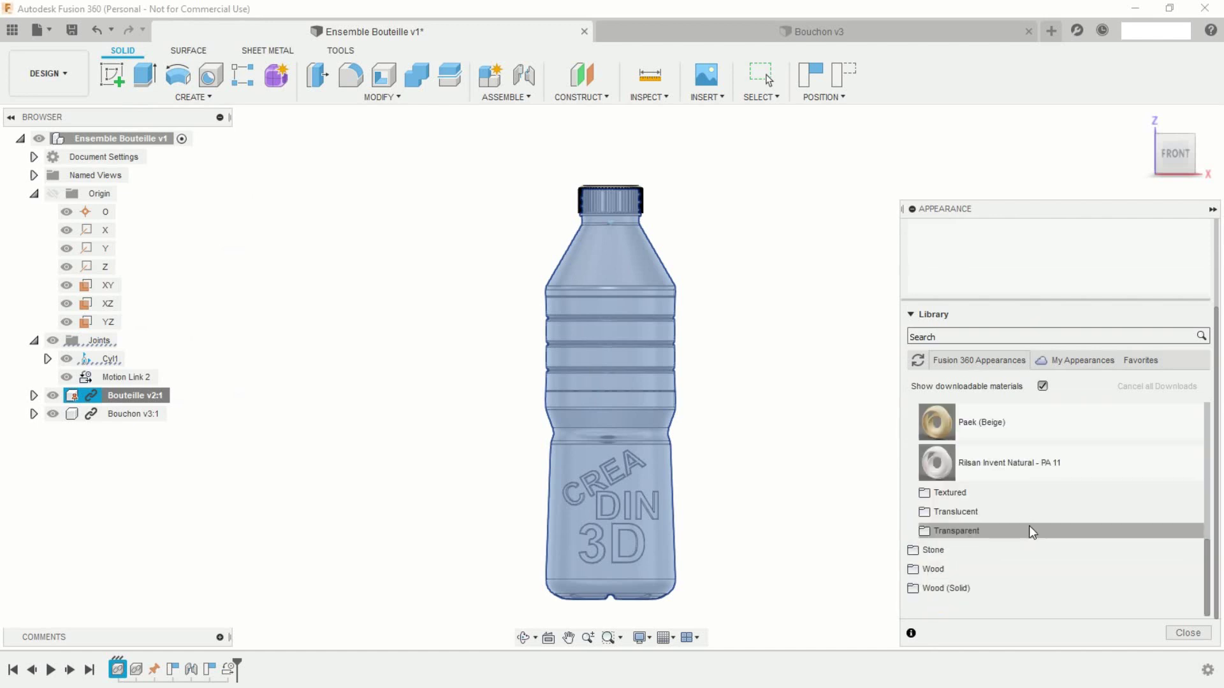
left_click(932, 533)
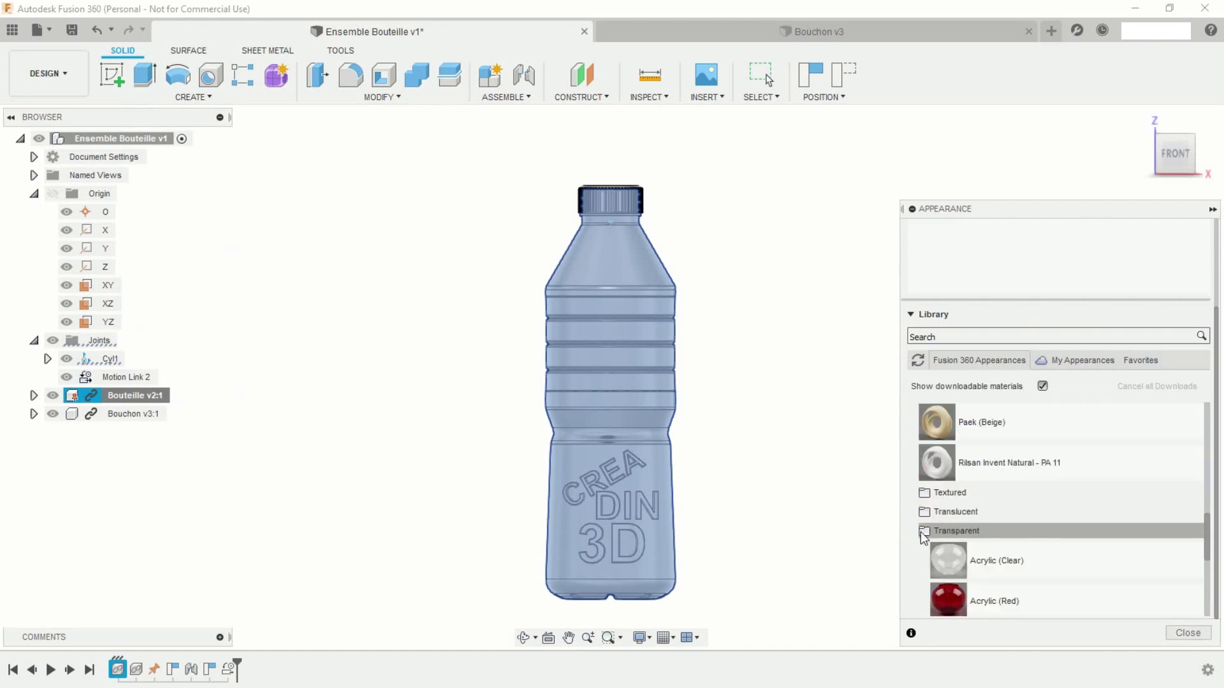
scroll(986, 537, "down", 3)
left_click_drag(1005, 503, 635, 403)
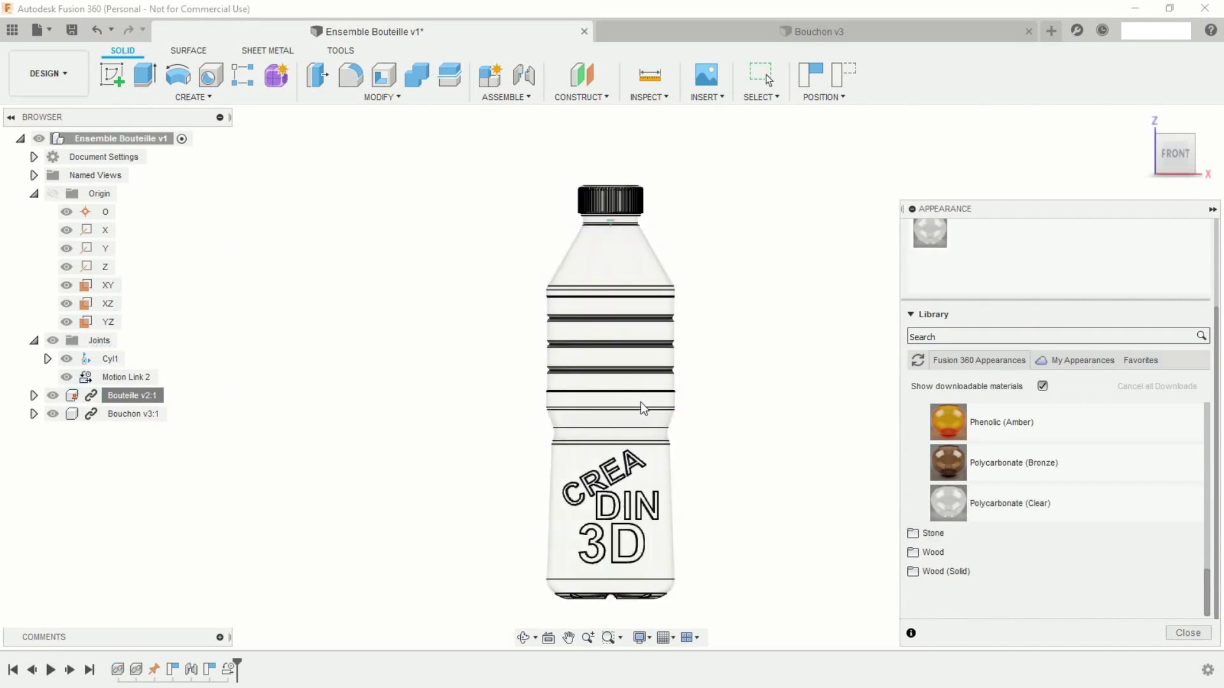
- Apply the opaque plastic appearance Paek (Beige) to the bottle cap and collapse the appearance settings
scroll(721, 445, "up", 5)
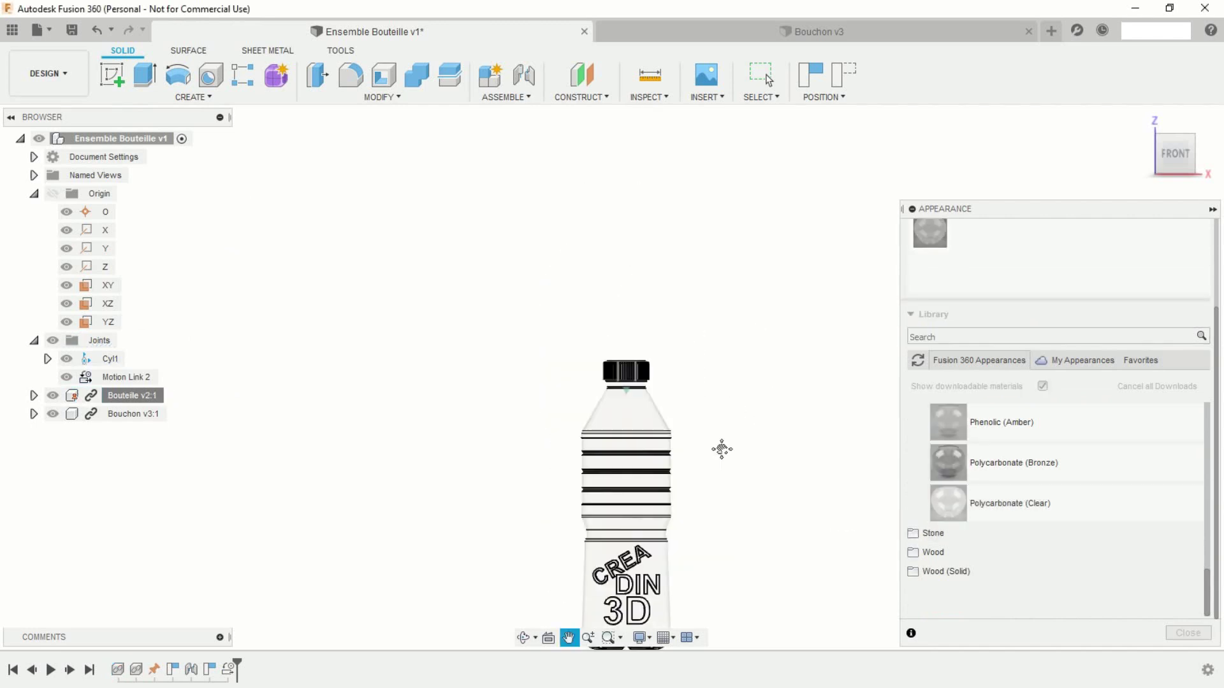
scroll(622, 366, "up", 3)
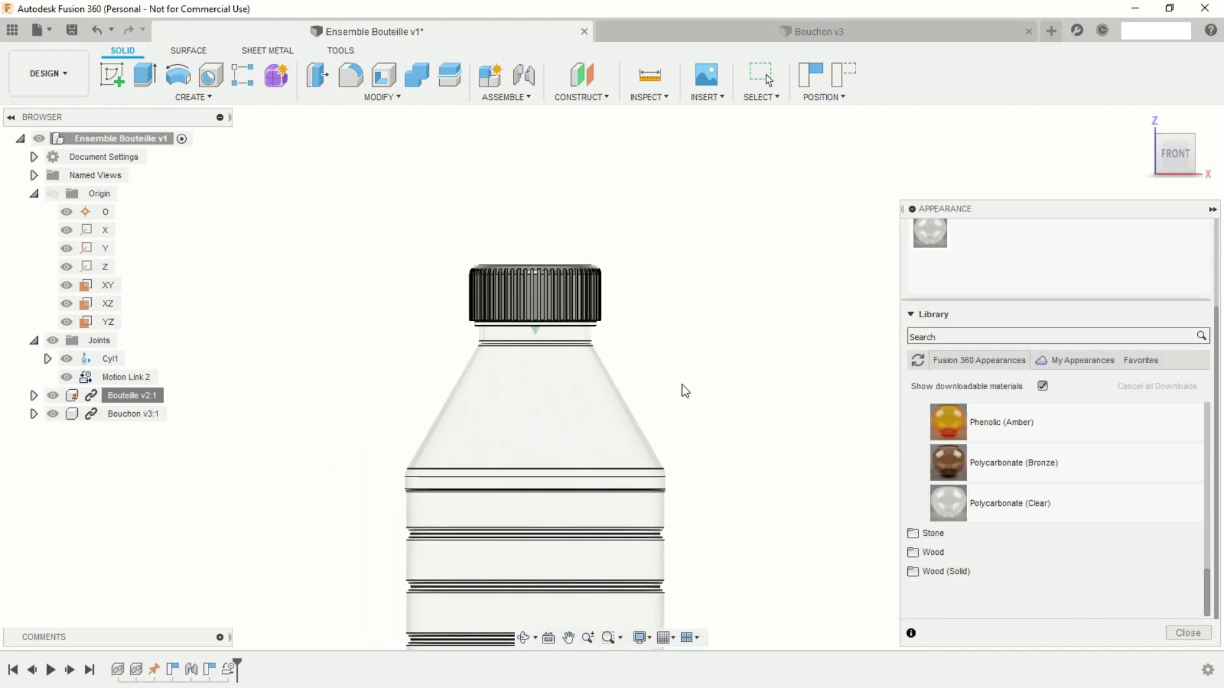
scroll(999, 446, "up", 3)
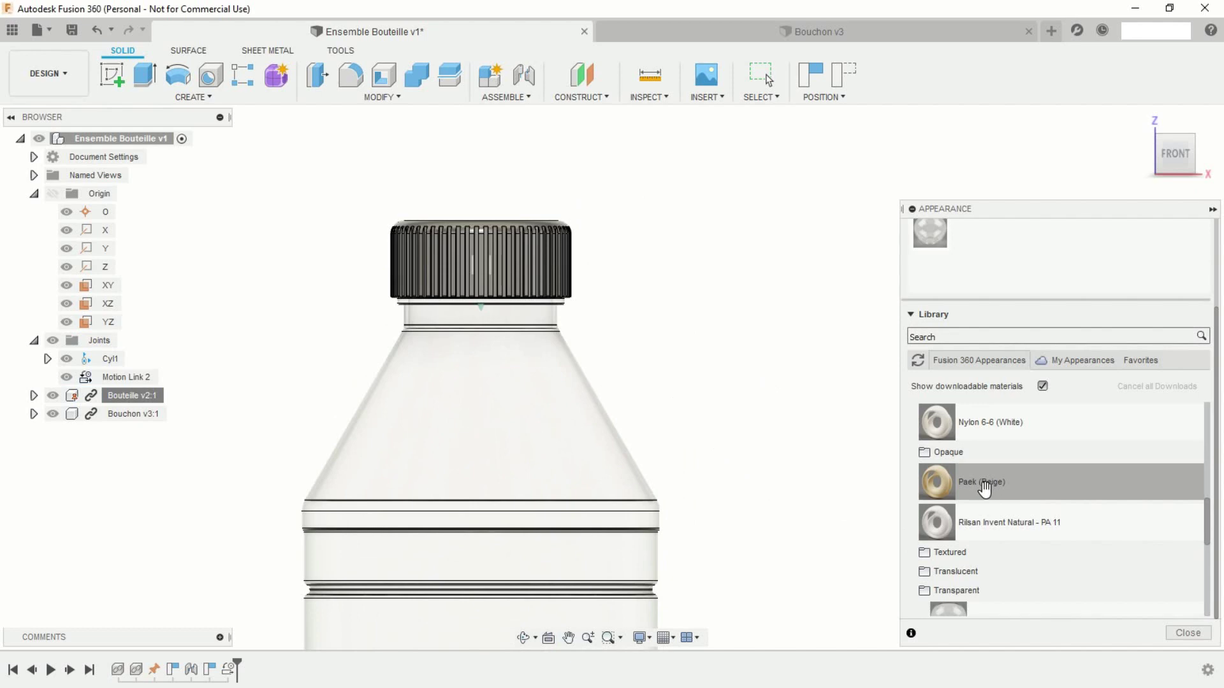
scroll(987, 488, "up", 2)
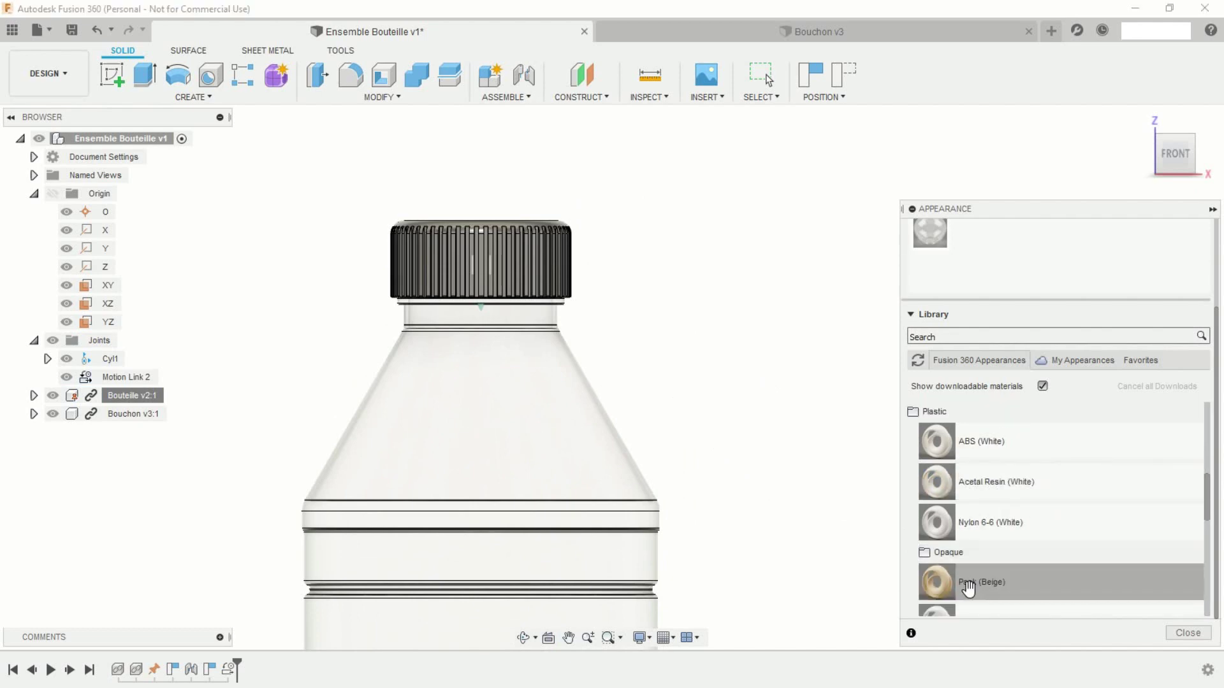
left_click_drag(982, 582, 536, 269)
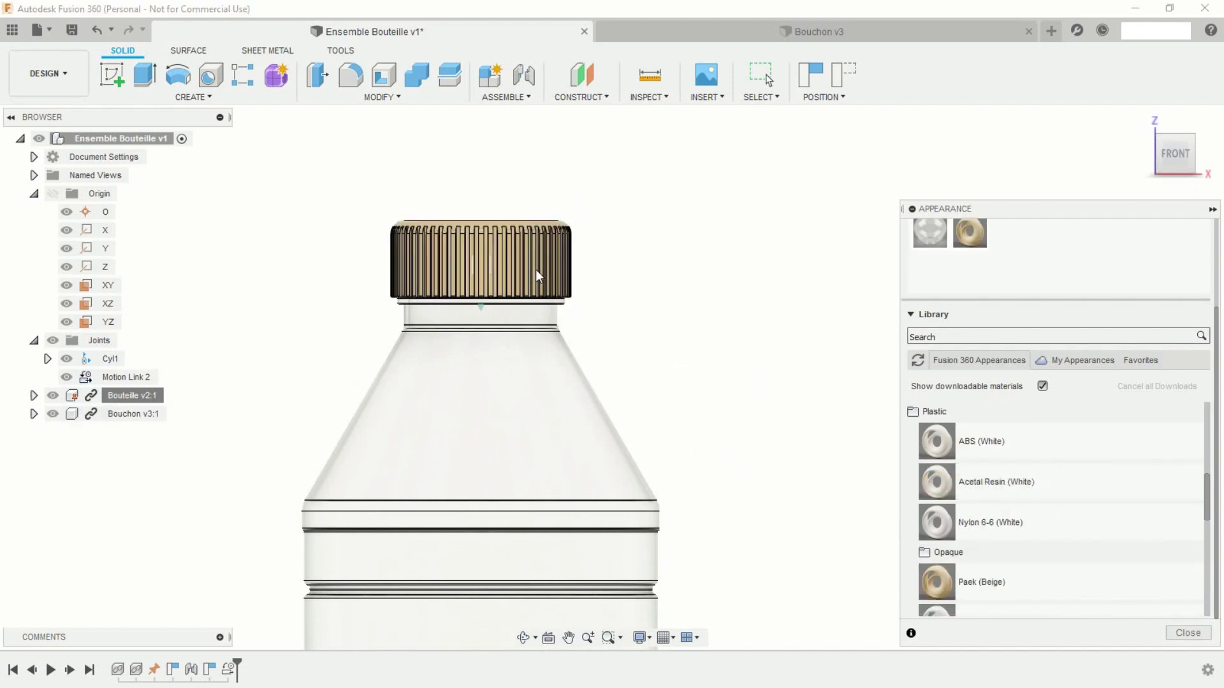
scroll(790, 339, "down", 2)
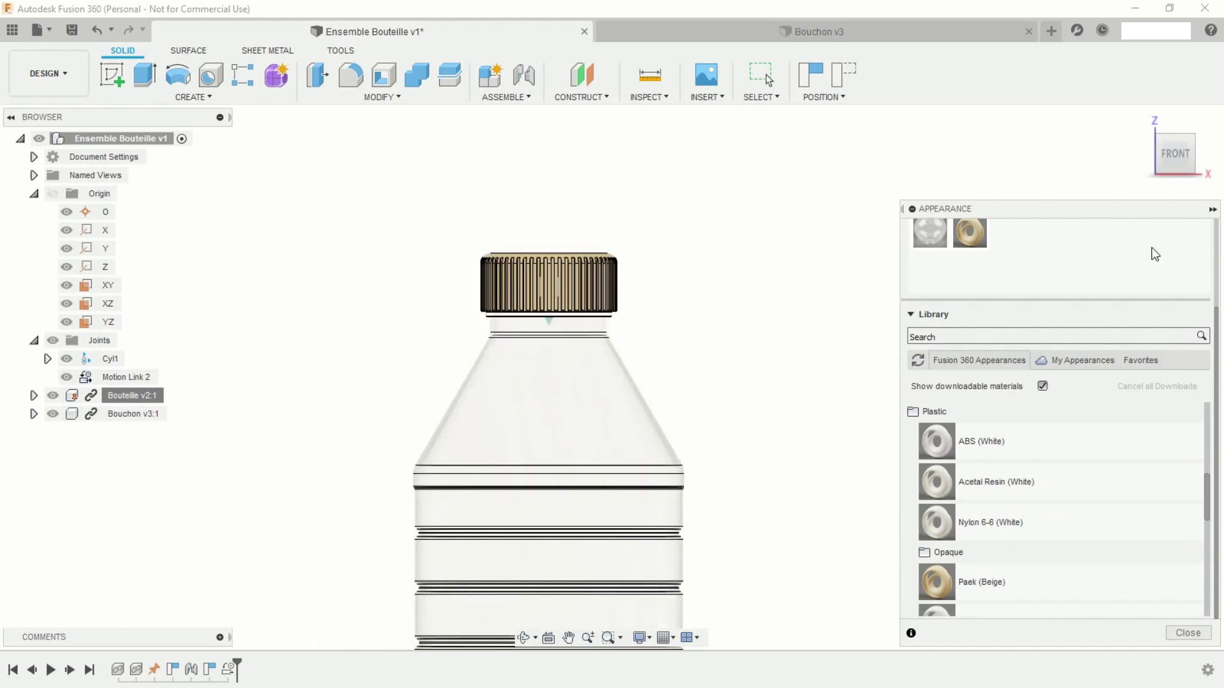
left_click(1208, 211)
- Hide the Cyl1 joint so that its symbol no longer shows on the bottle neck
middle_click_drag(844, 368, 794, 317)
scroll(782, 334, "down", 2)
scroll(779, 339, "down", 2)
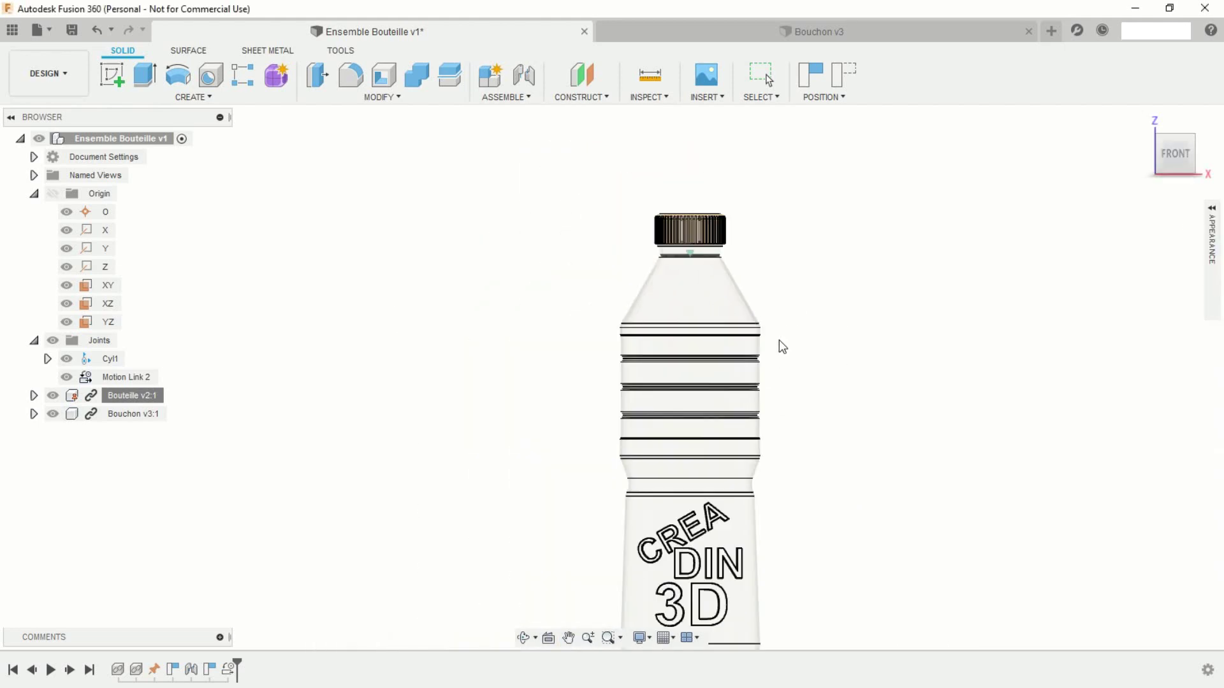
middle_click_drag(783, 365, 672, 383, "shift")
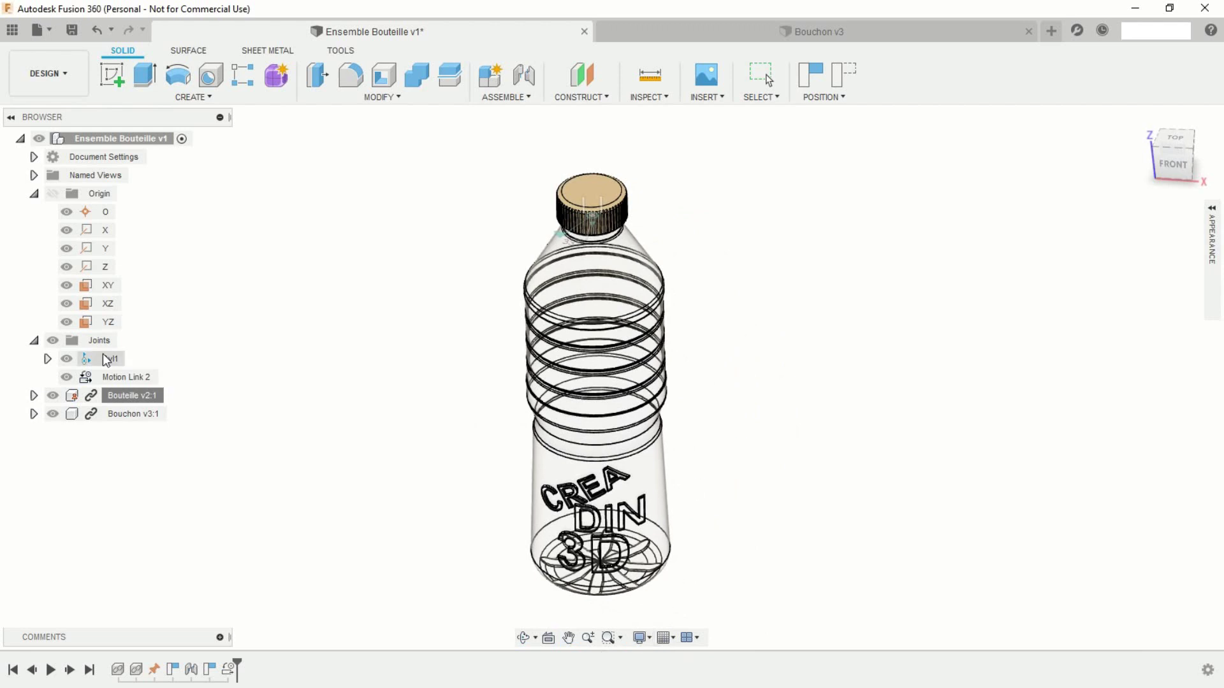
left_click(65, 361)
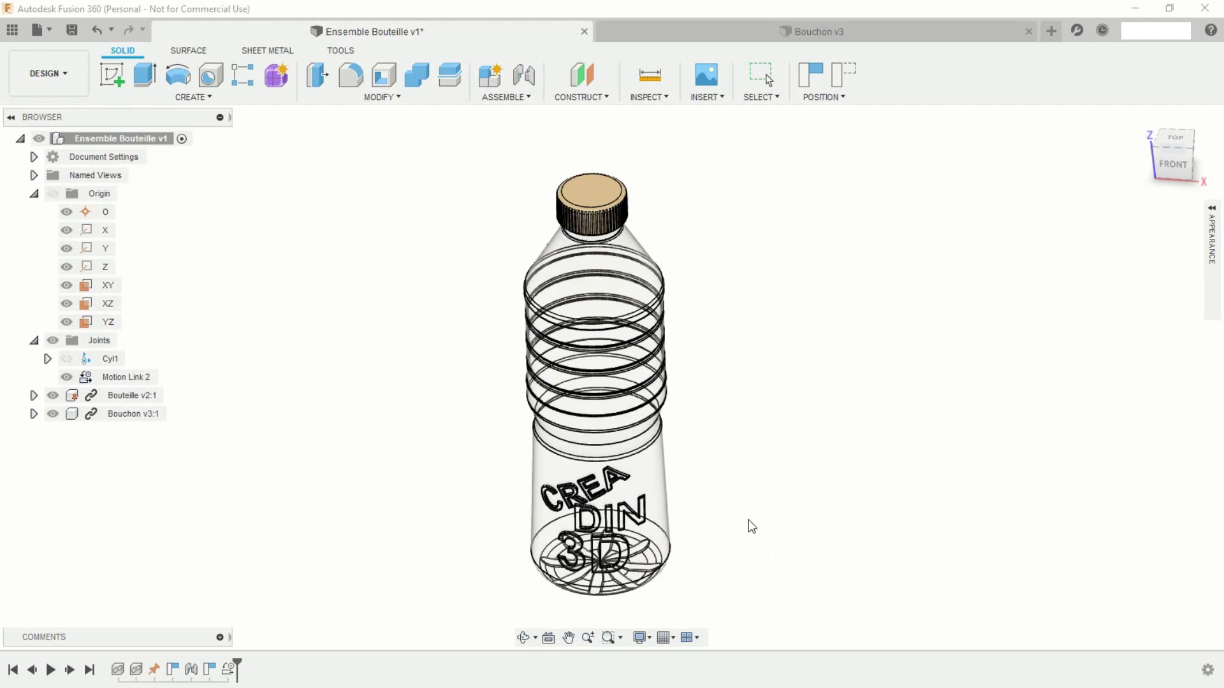
- Switch the model's visual style to shaded without edge lines
left_click(640, 637)
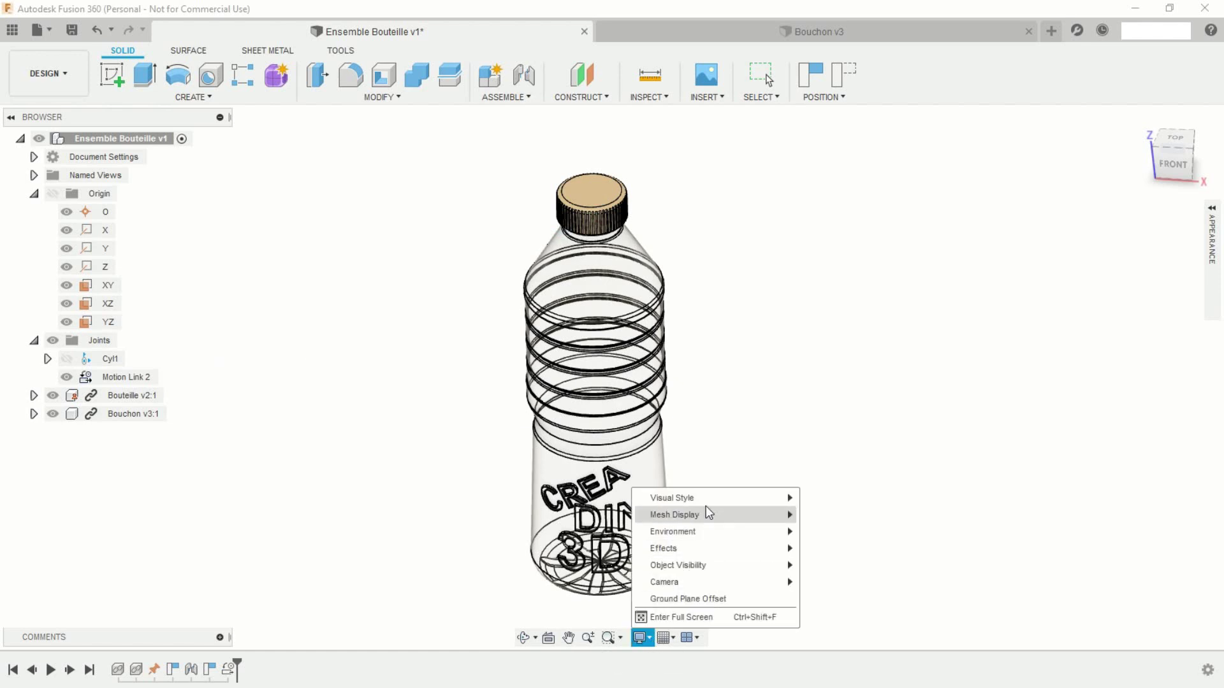
mouse_move(708, 500)
left_click(822, 499)
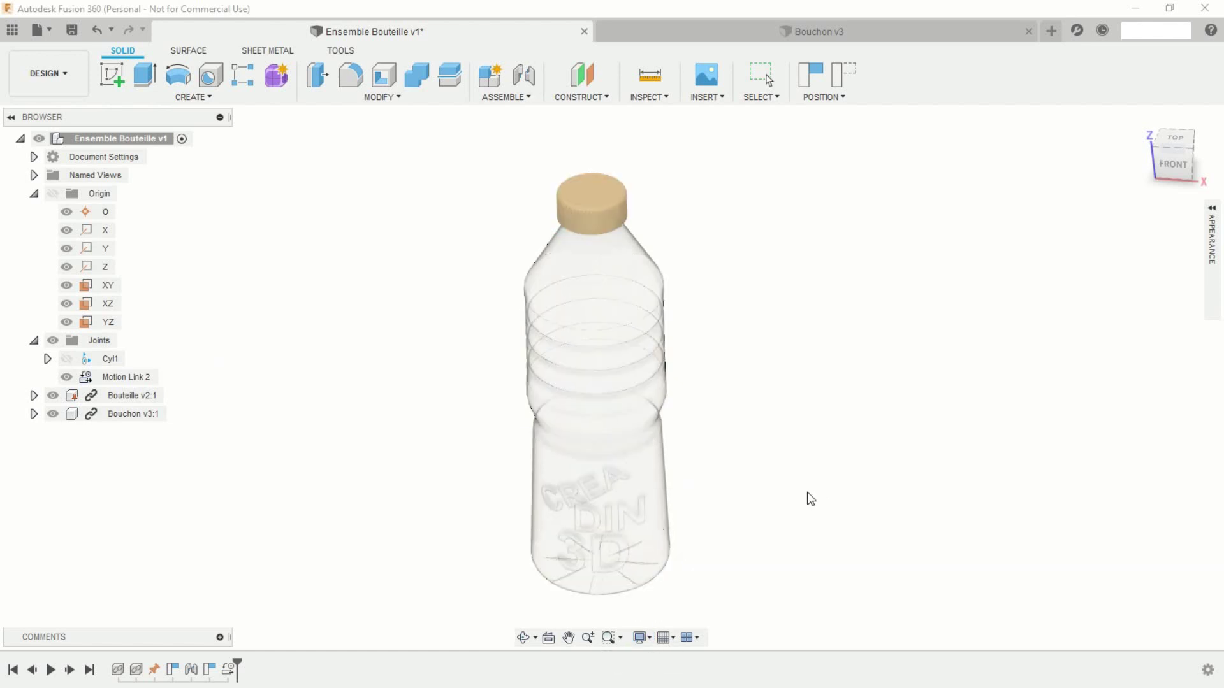
scroll(733, 505, "up", 1)
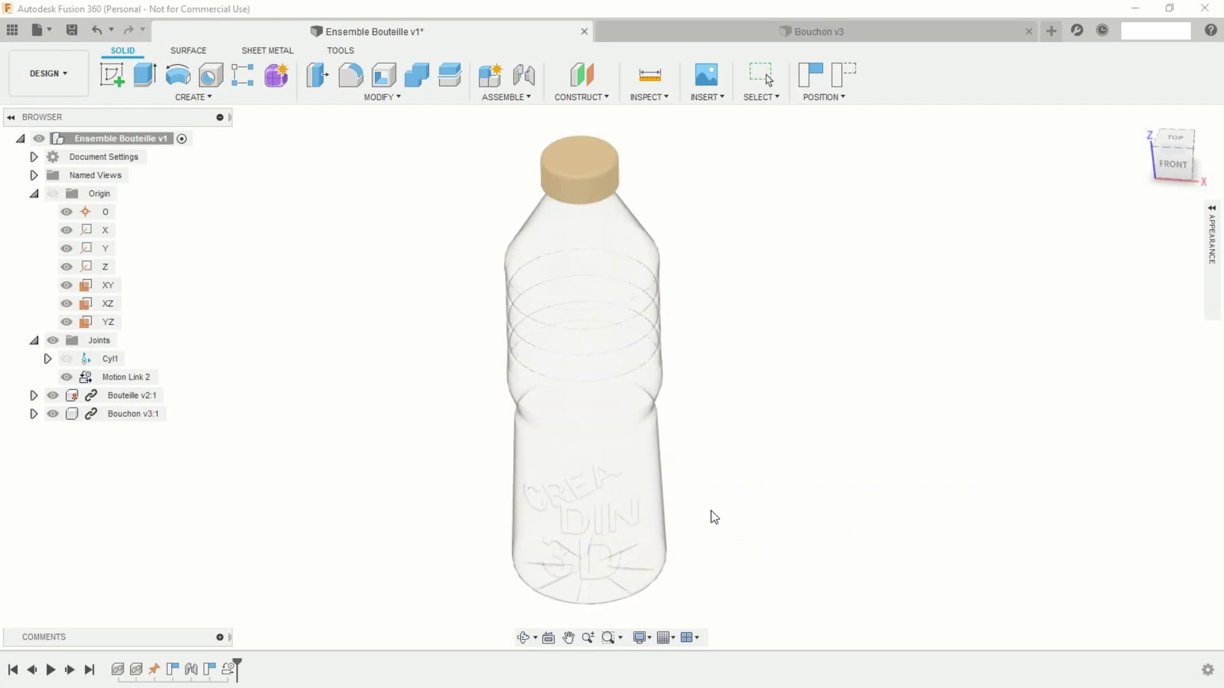
- Set the display environment to Tranquility Blue and view the whole capped bottle against it
left_click(651, 637)
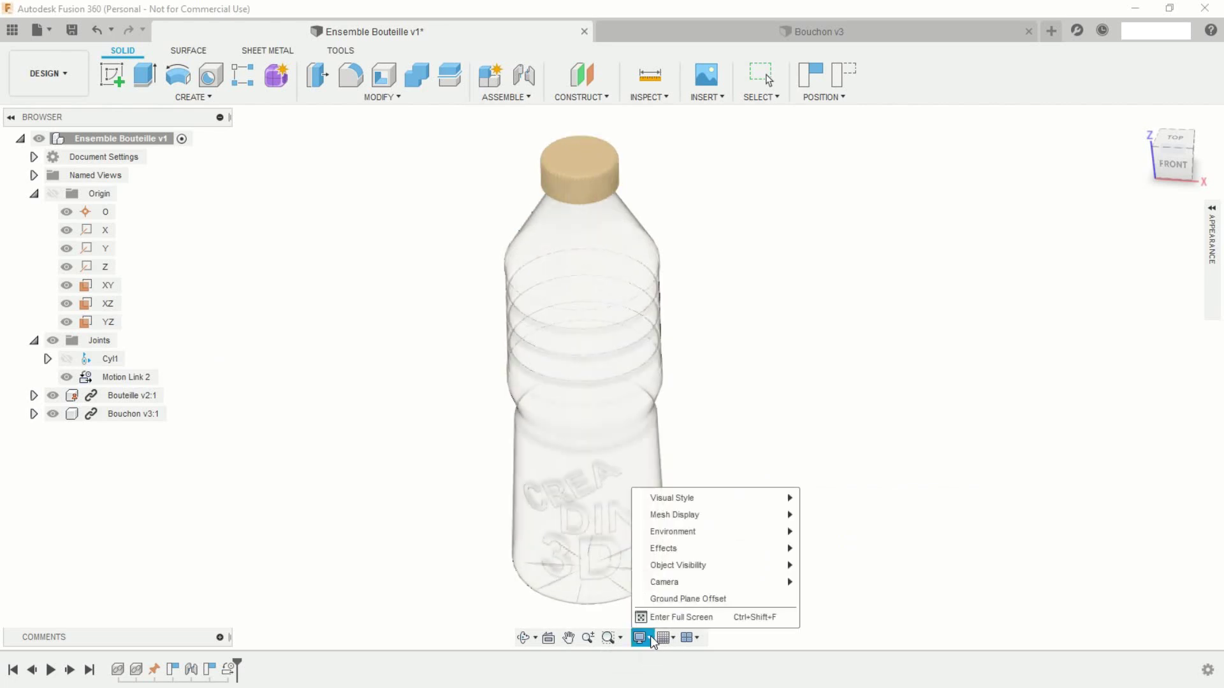
mouse_move(706, 533)
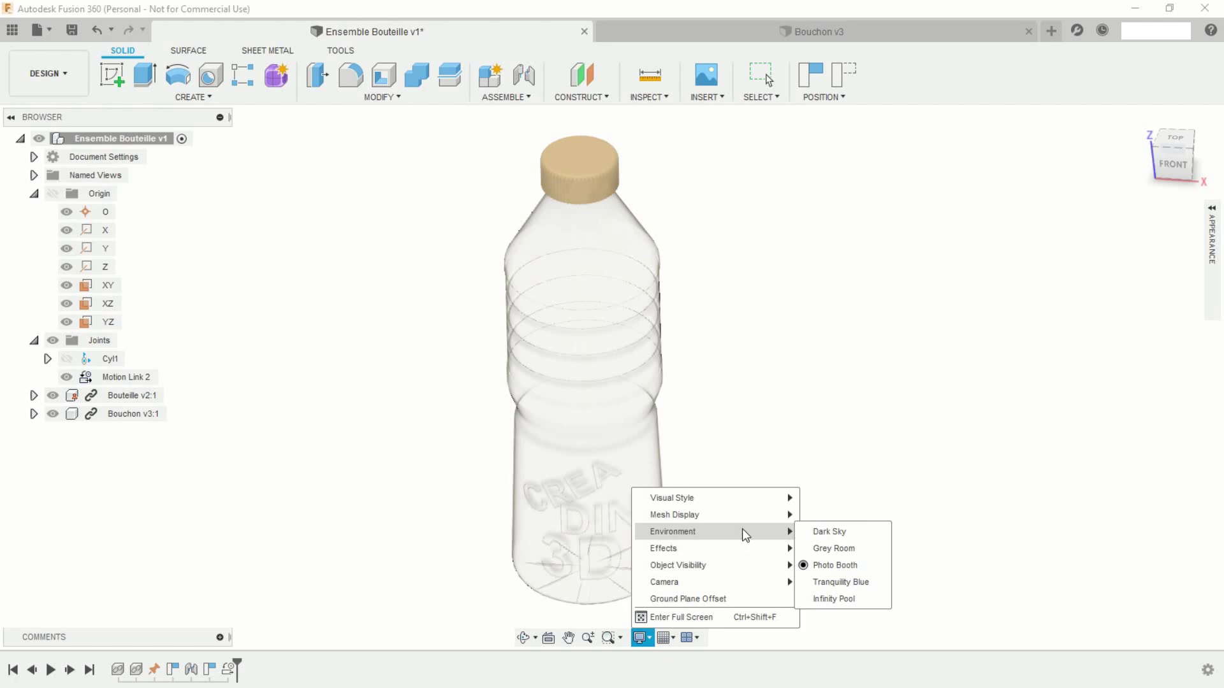
left_click(841, 582)
scroll(590, 378, "up", 4)
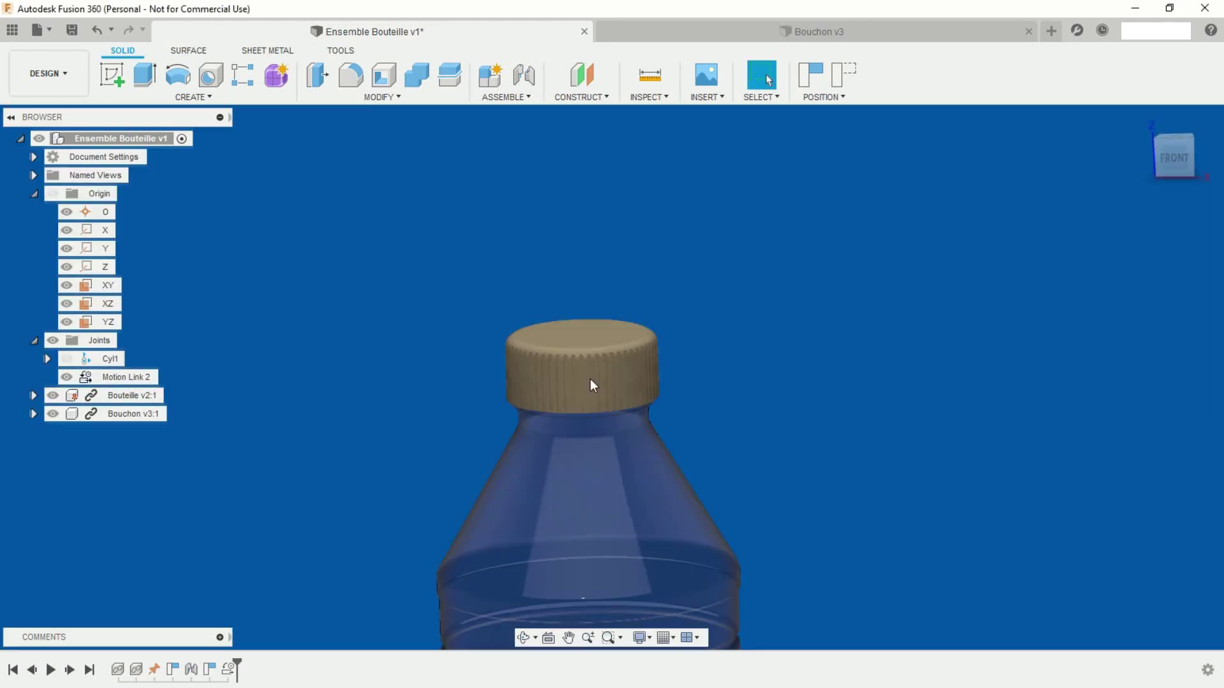
scroll(615, 370, "down", 3)
scroll(606, 372, "down", 5)
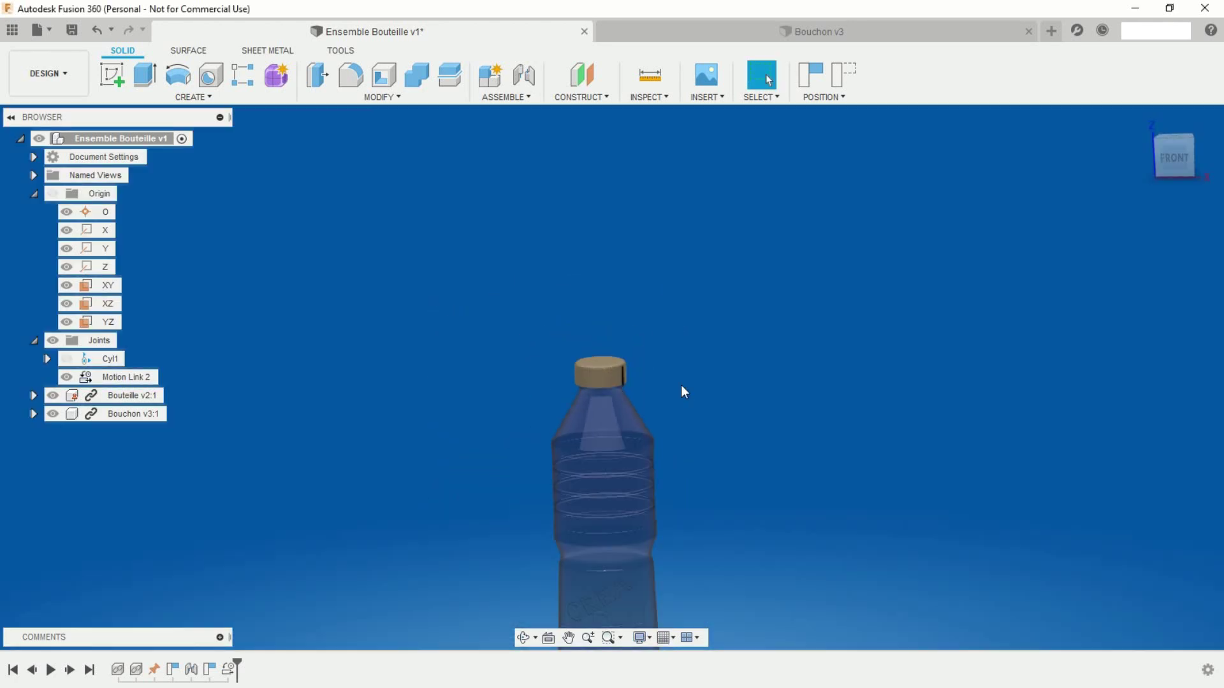
middle_click_drag(710, 324, 706, 349)
scroll(707, 341, "up", 3)
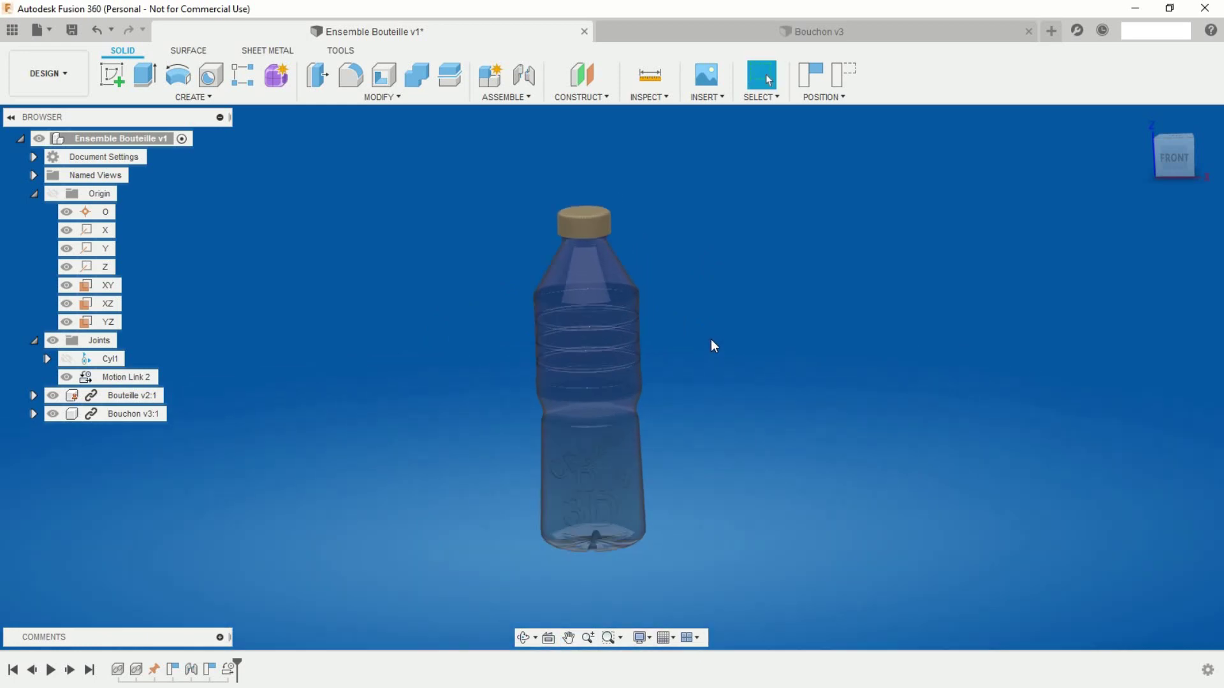
left_click(1190, 139)
mouse_move(811, 361)
middle_mouse_down("shift")
mouse_move(705, 396)
mouse_move(809, 371)
middle_mouse_up("shift")
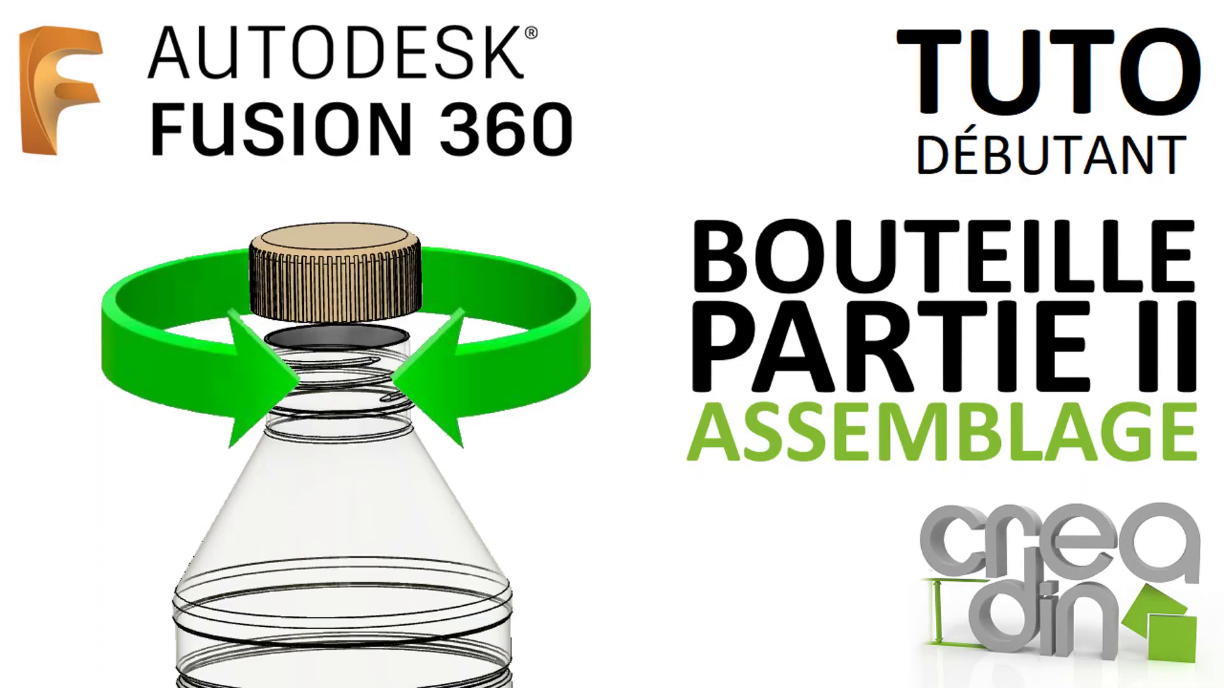